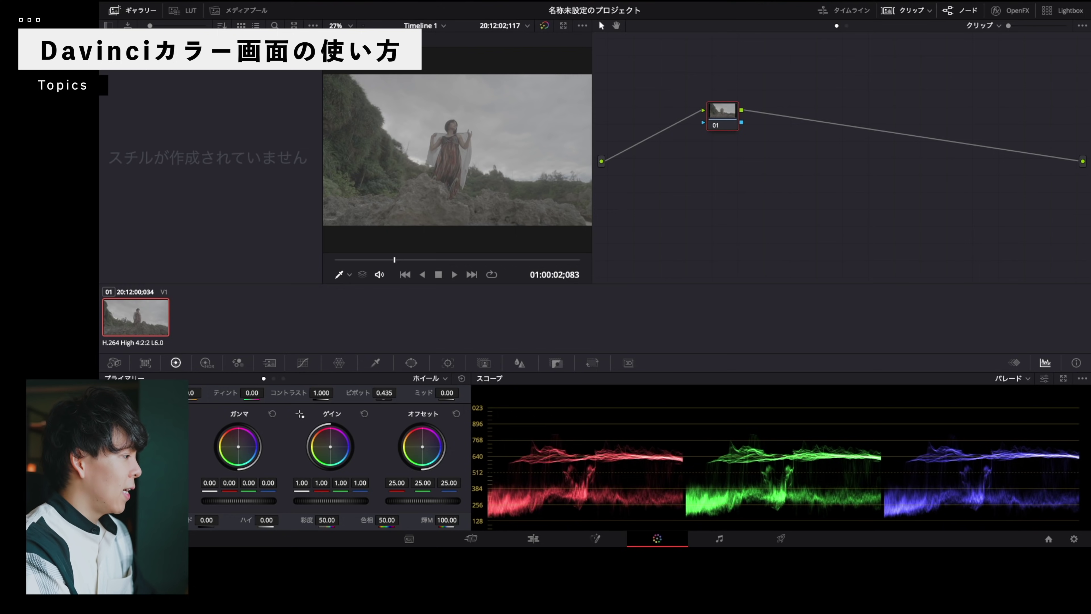
Visit the Edit page, come back to the Color page, and open the LUT browser.
{"action": "left_click", "coordinate": [538, 539]}
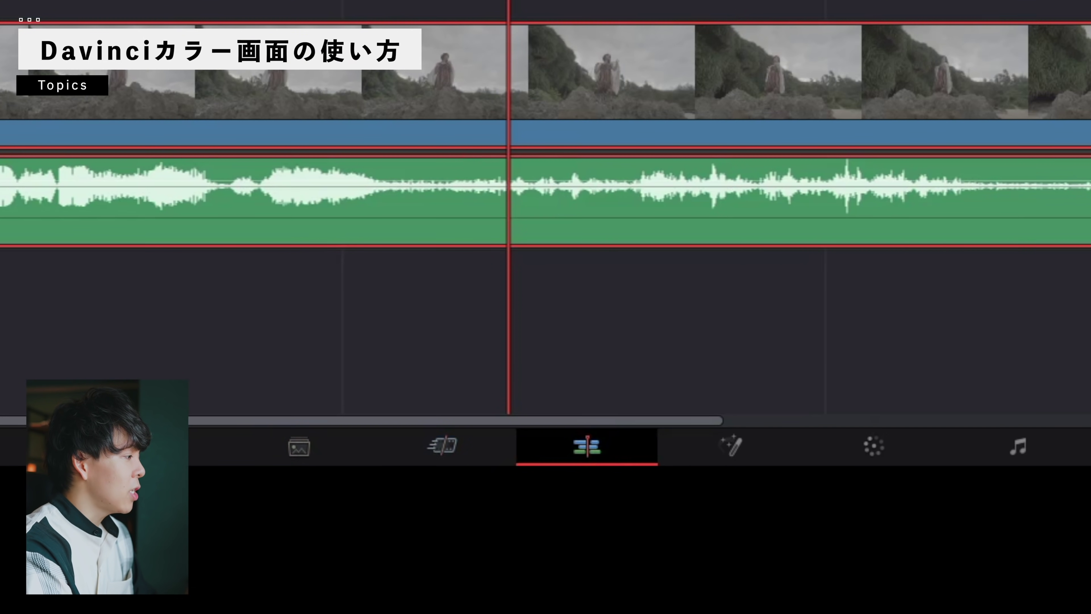
{"action": "left_click", "coordinate": [894, 452]}
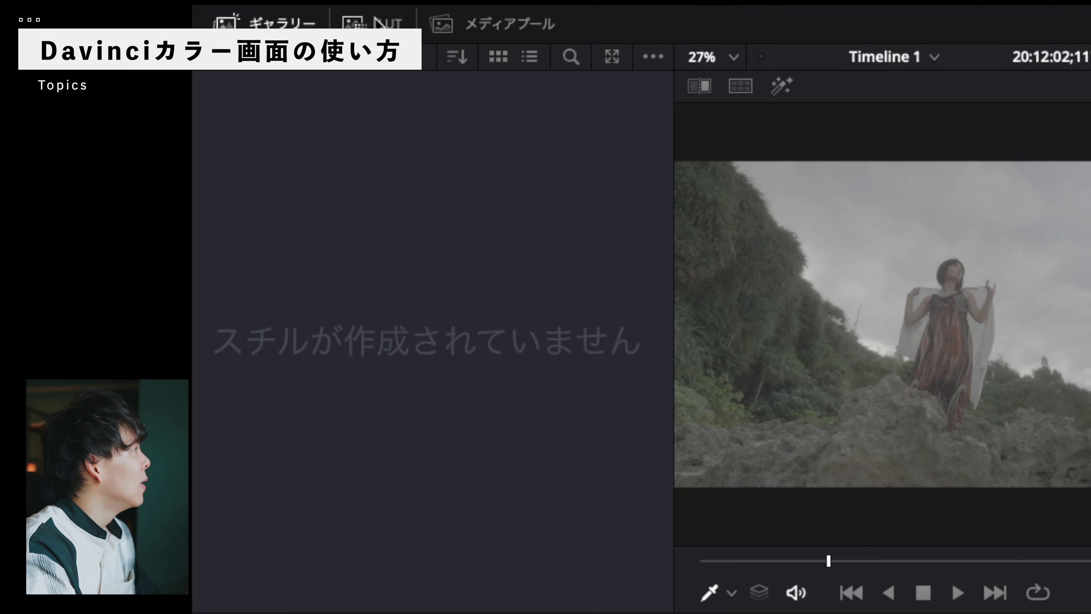
{"action": "left_click", "coordinate": [184, 10]}
{"action": "scroll", "coordinate": [498, 224], "scroll_direction": "down", "scroll_amount": 5}
{"action": "scroll", "coordinate": [499, 224], "scroll_direction": "down", "scroll_amount": 10}
{"action": "scroll", "coordinate": [497, 223], "scroll_direction": "up", "scroll_amount": 12}
{"action": "scroll", "coordinate": [498, 224], "scroll_direction": "up", "scroll_amount": 10}
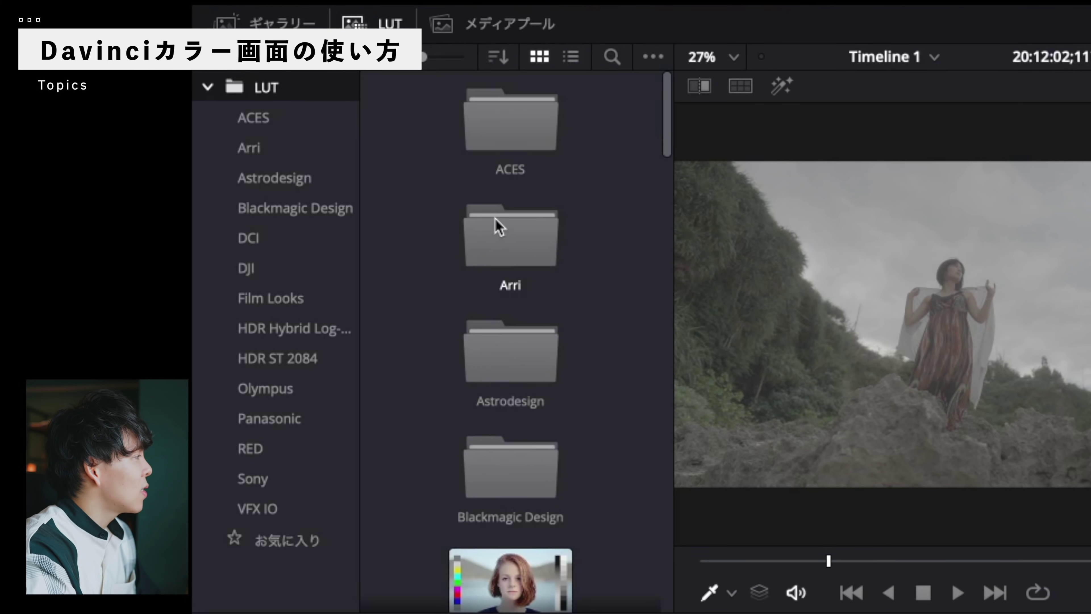
Scroll through the LUT folders, glance at the Media Pool, then show the LUT list again.
{"action": "scroll", "coordinate": [498, 224], "scroll_direction": "down", "scroll_amount": 1}
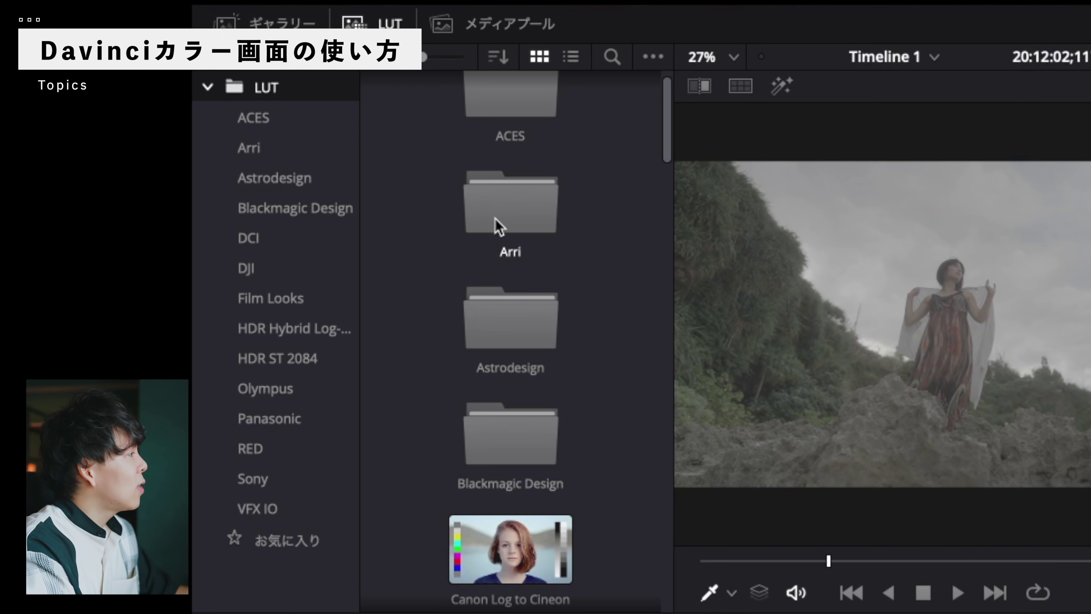
{"action": "scroll", "coordinate": [498, 224], "scroll_direction": "down", "scroll_amount": 5}
{"action": "scroll", "coordinate": [497, 219], "scroll_direction": "down", "scroll_amount": 10}
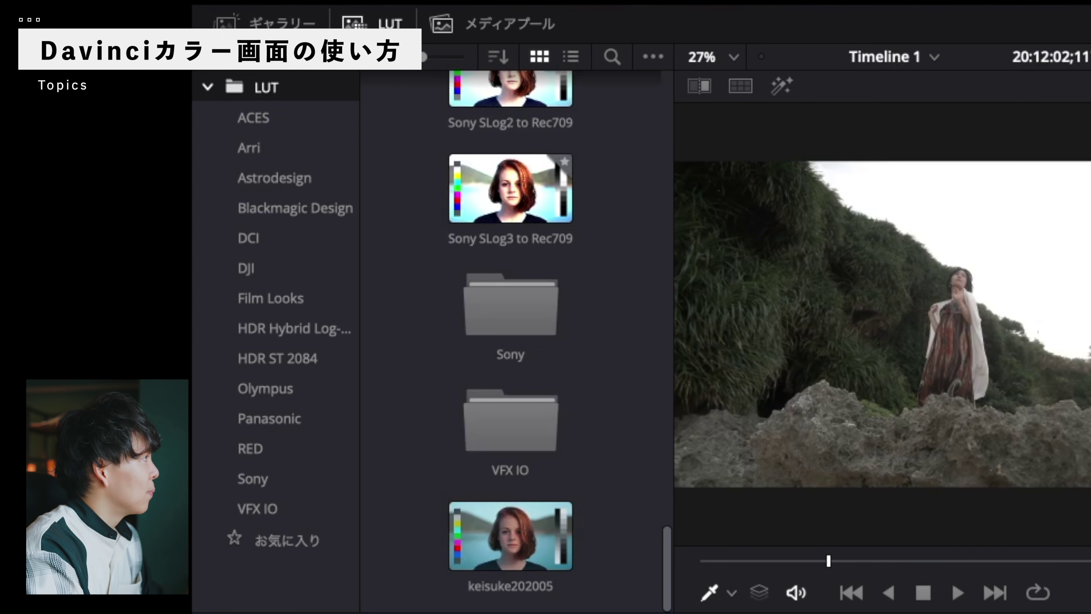
{"action": "left_click", "coordinate": [494, 32]}
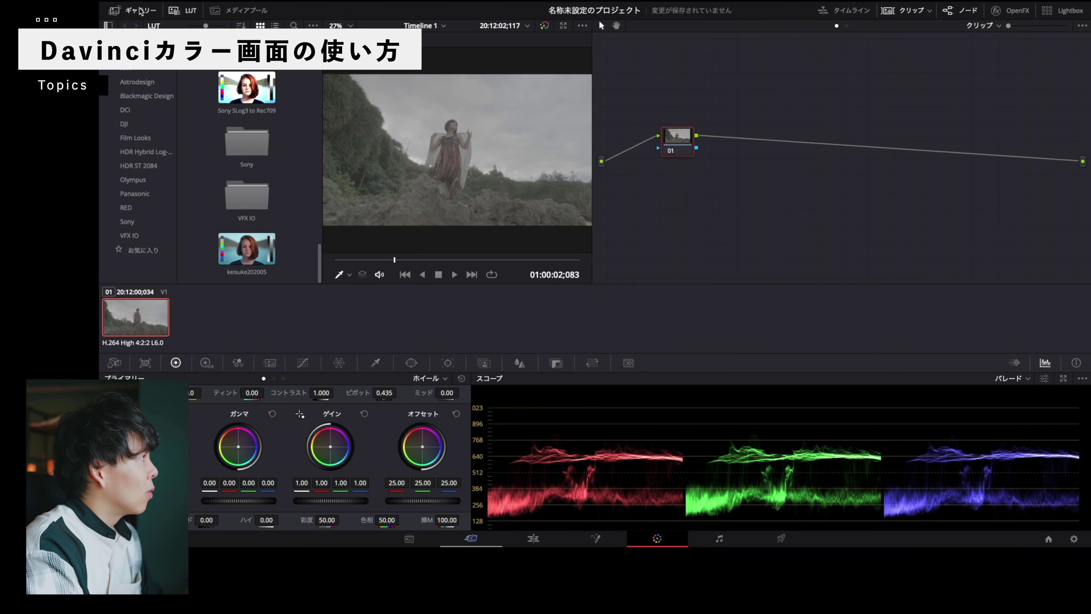
{"action": "left_click", "coordinate": [241, 10]}
Show the stills gallery and drag the mini-timeline playhead to 01:00:02;097.
{"action": "left_click", "coordinate": [185, 10]}
{"action": "left_click", "coordinate": [143, 12]}
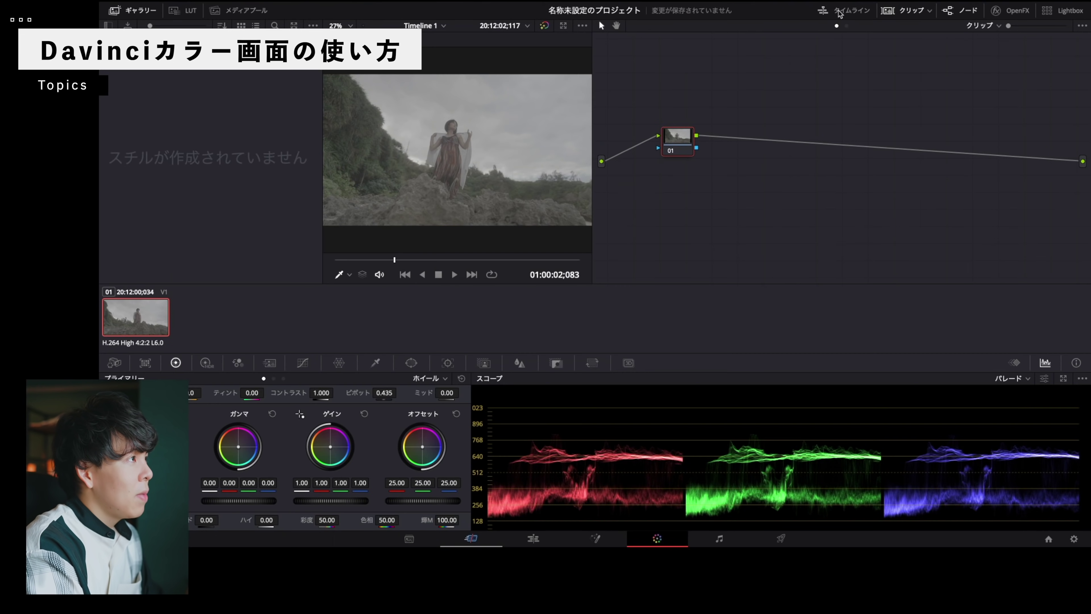
{"action": "left_click", "coordinate": [842, 11]}
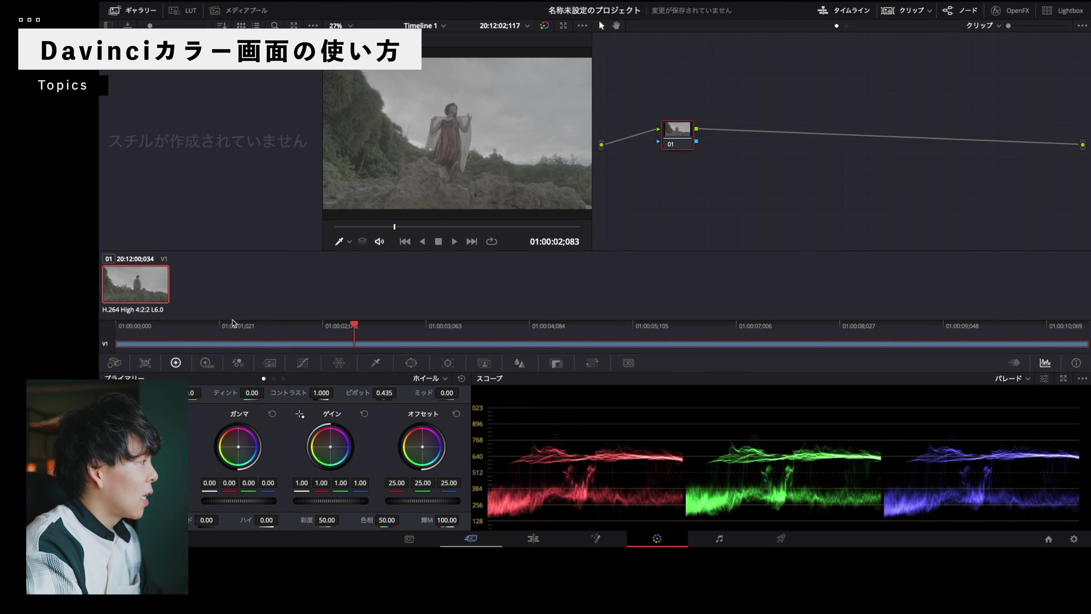
{"action": "left_click_drag", "start_coordinate": [364, 325], "coordinate": [373, 325]}
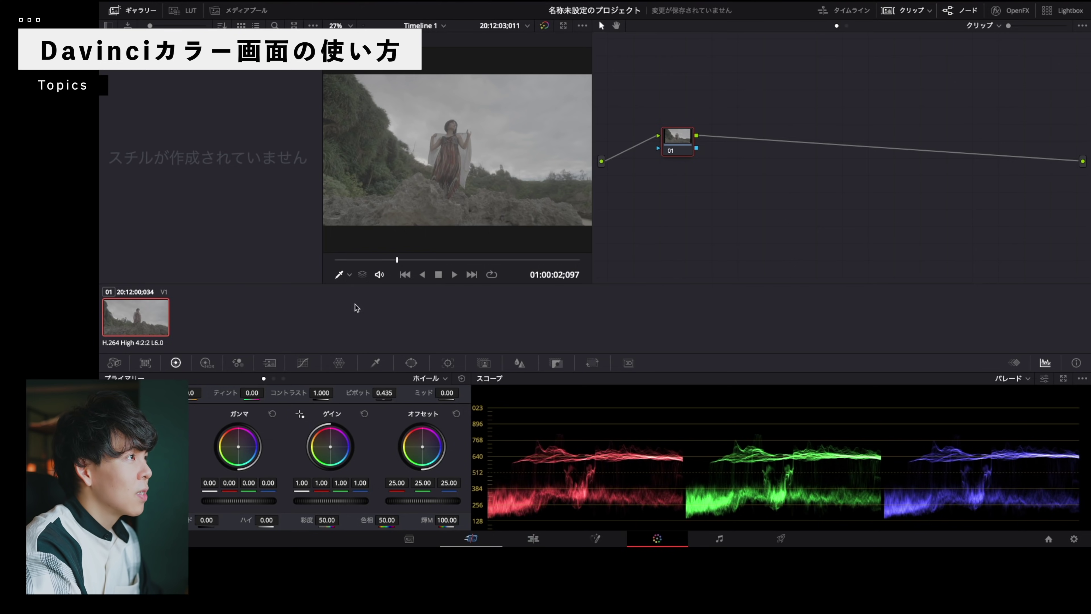
Hide and reshow the node editor, then nudge node 01 slightly left and down.
{"action": "left_click", "coordinate": [969, 9]}
{"action": "left_click", "coordinate": [969, 10]}
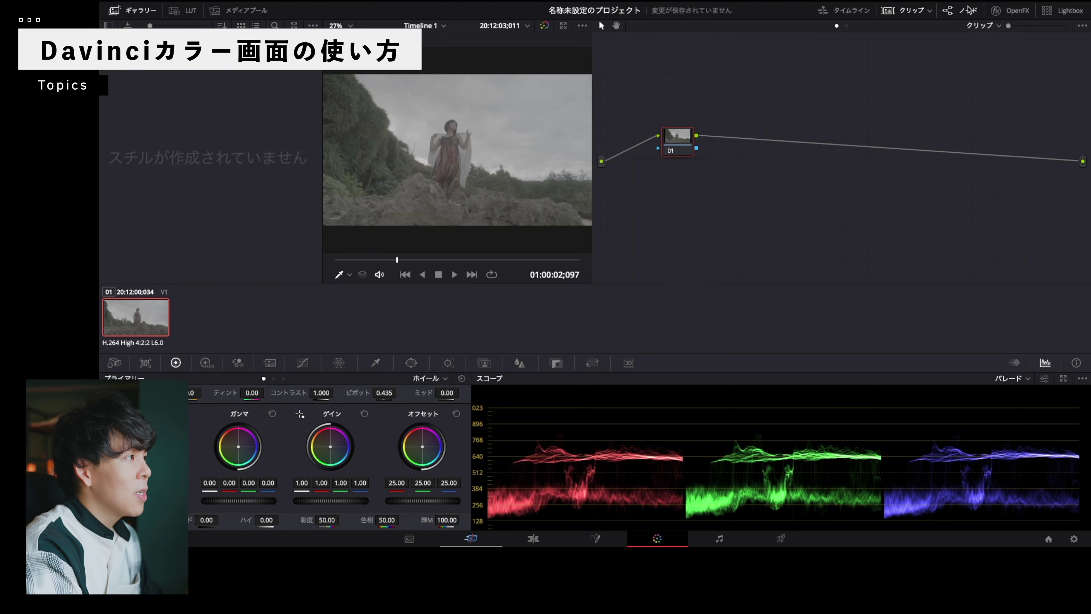
{"action": "mouse_move", "coordinate": [682, 143]}
{"action": "left_mouse_down"}
{"action": "mouse_move", "coordinate": [674, 174]}
{"action": "mouse_move", "coordinate": [677, 157]}
{"action": "left_mouse_up"}
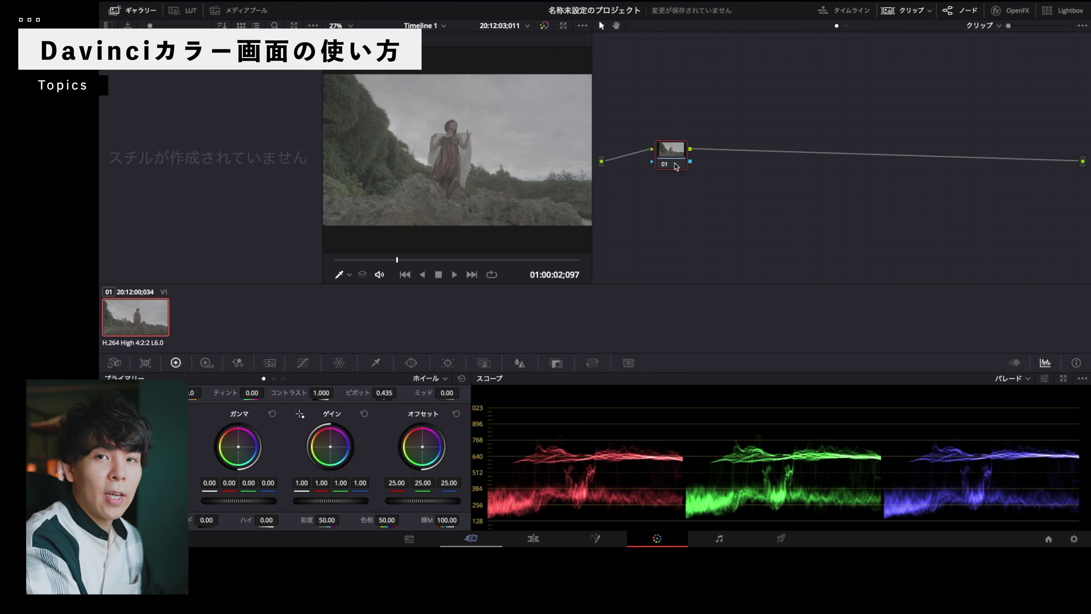
{"action": "left_click_drag", "start_coordinate": [676, 166], "coordinate": [665, 170]}
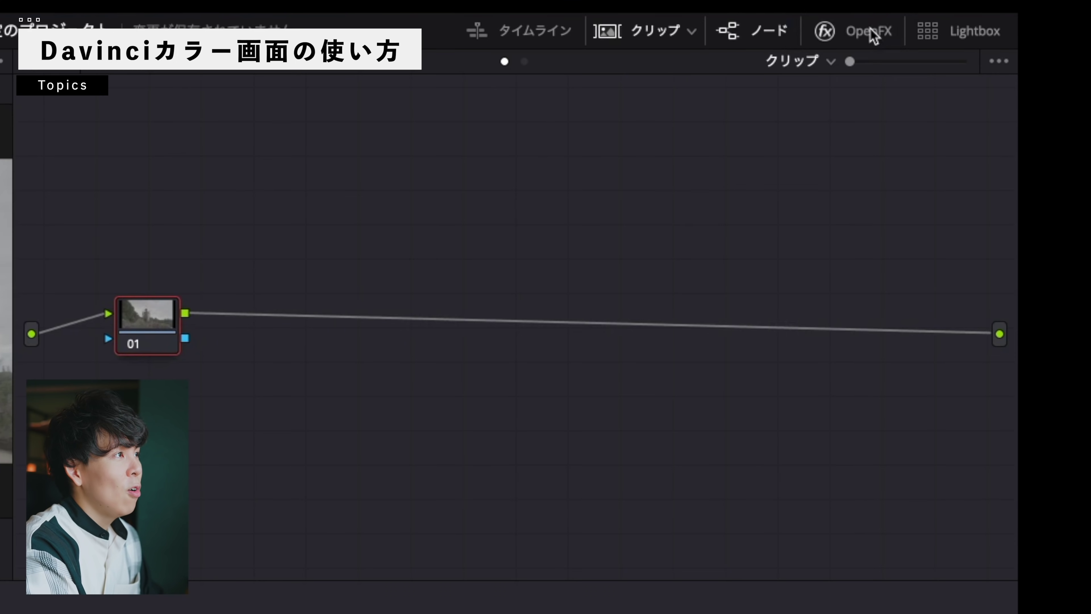
Browse the OpenFX effects library, then switch to the Lightbox clip overview.
{"action": "left_click", "coordinate": [1019, 11]}
{"action": "scroll", "coordinate": [781, 206], "scroll_direction": "down", "scroll_amount": 15}
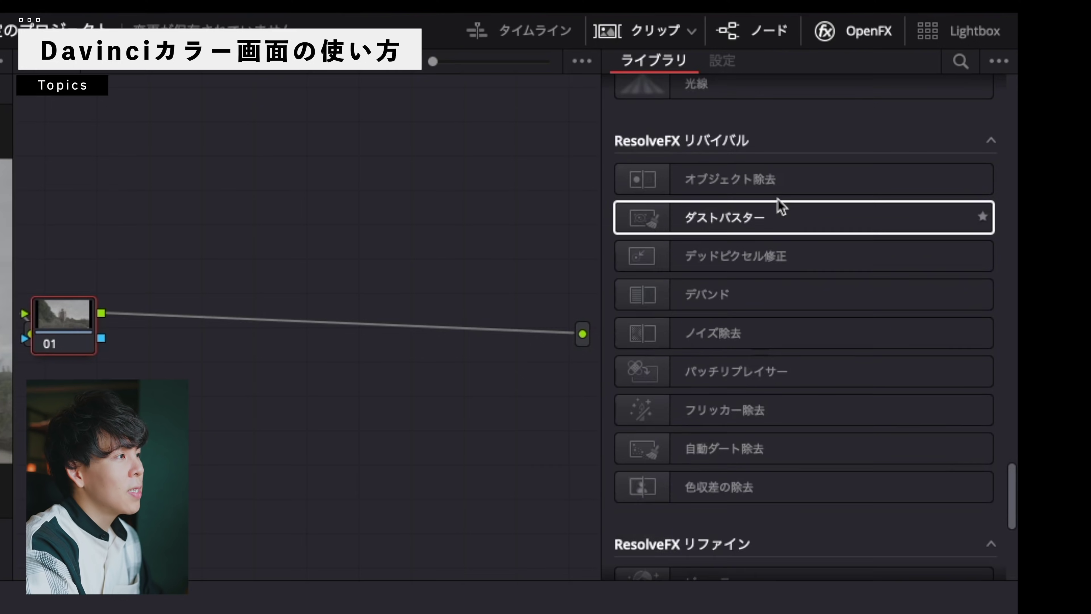
{"action": "scroll", "coordinate": [780, 206], "scroll_direction": "up", "scroll_amount": 15}
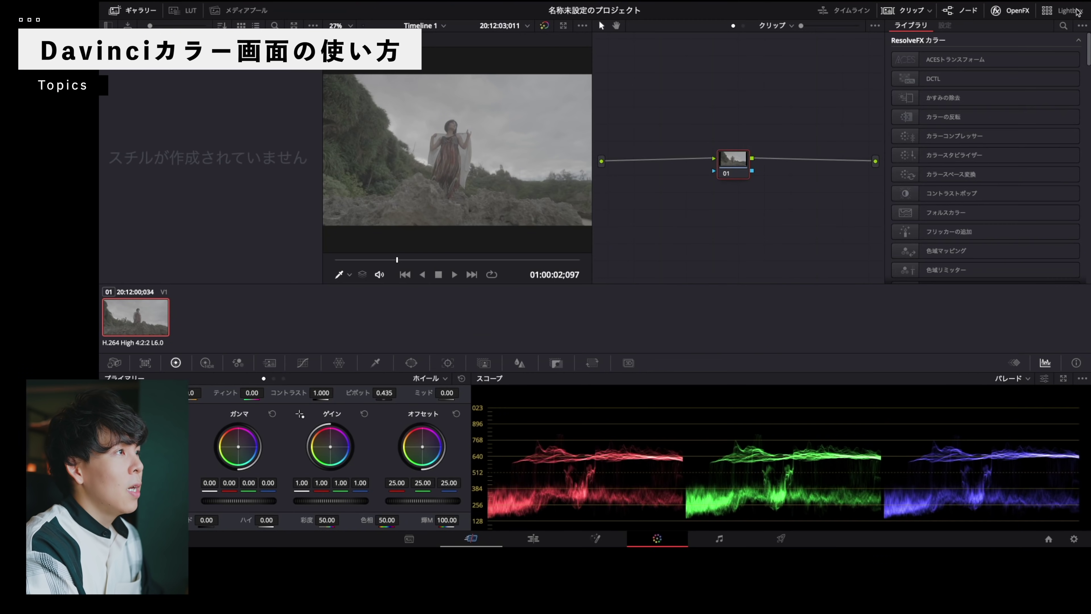
{"action": "left_click", "coordinate": [1068, 9]}
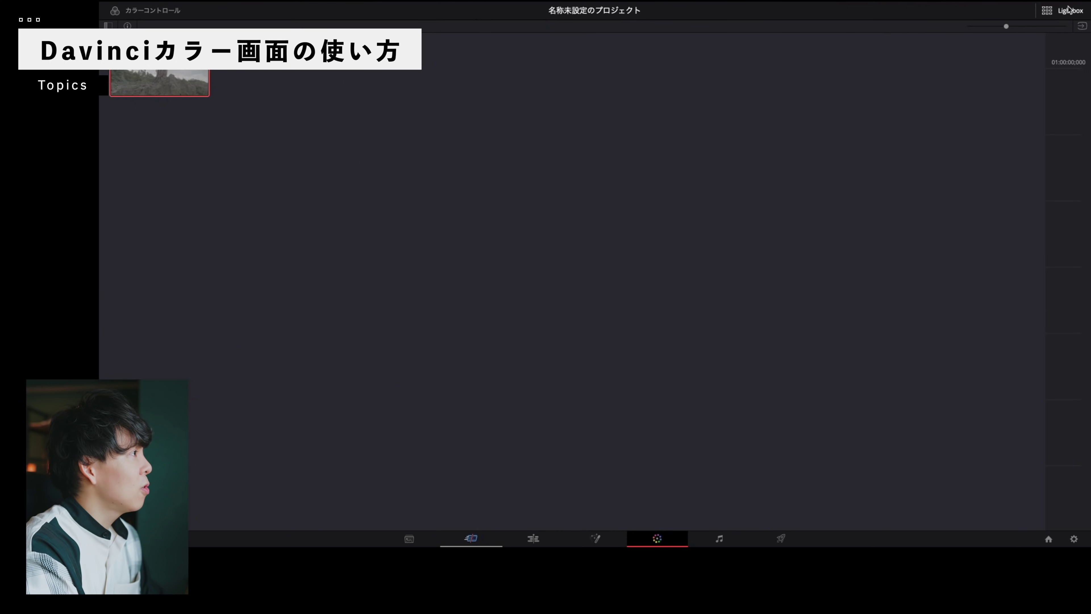
Leave the Lightbox to restore the grading layout.
{"action": "left_click", "coordinate": [1068, 9]}
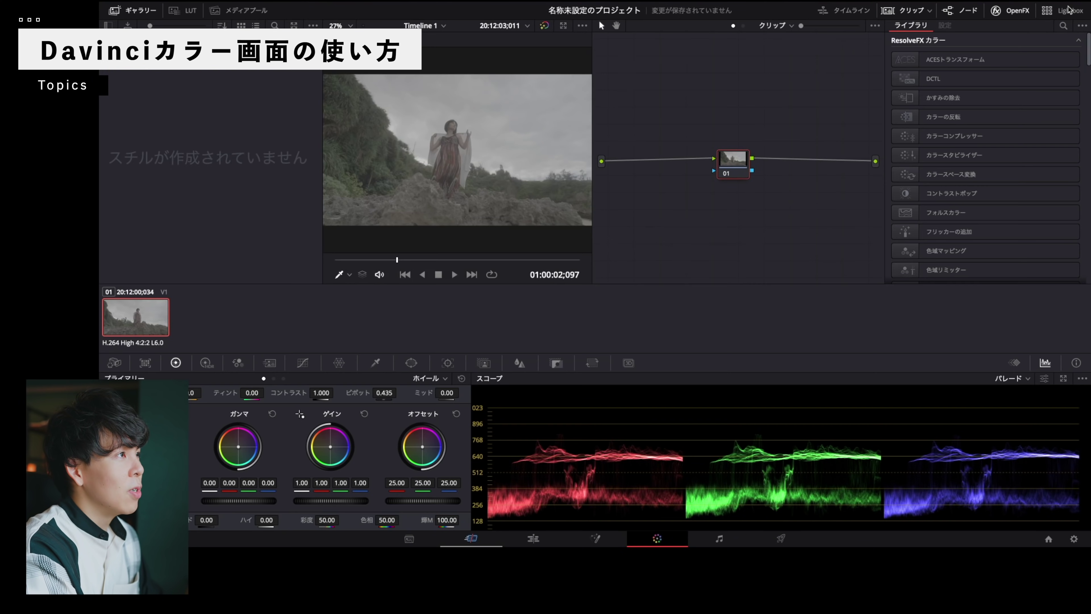
{"action": "left_click", "coordinate": [1066, 12]}
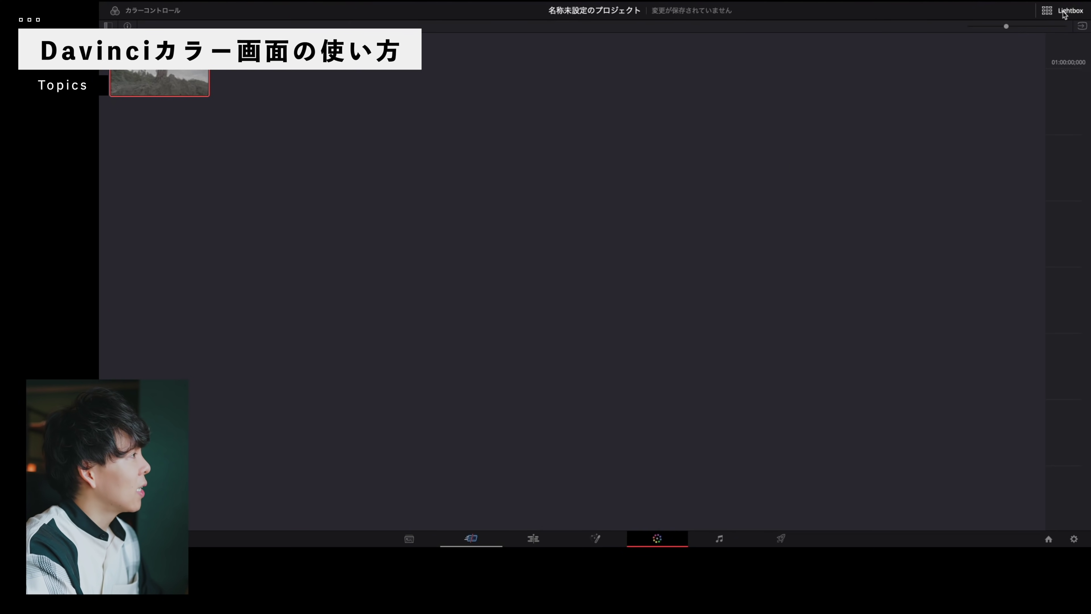
{"action": "left_click", "coordinate": [1064, 13]}
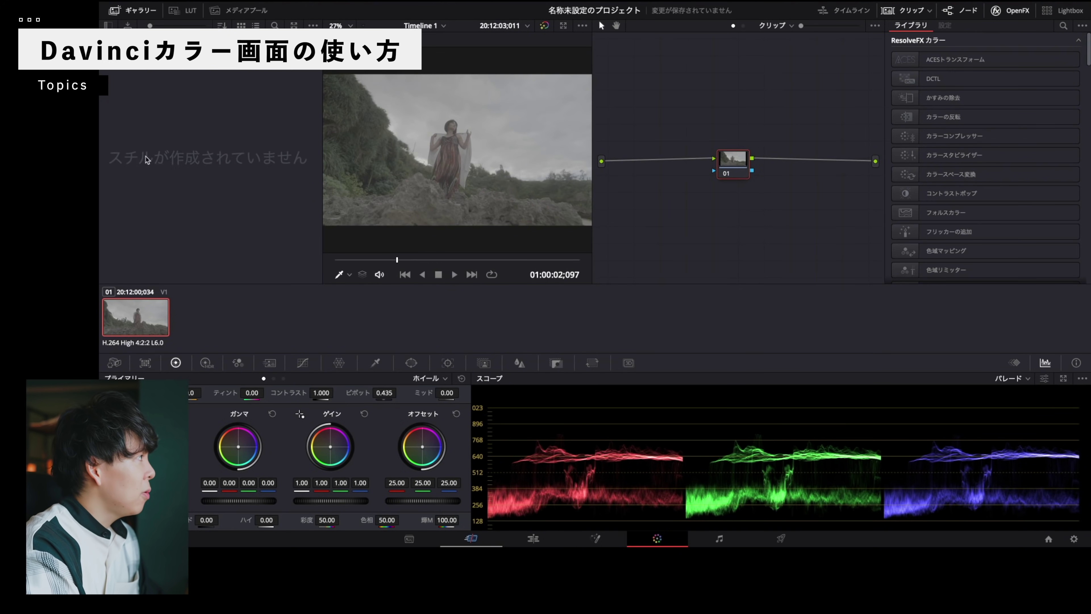
Close the OpenFX library and replace the LUT browser with the stills gallery.
{"action": "left_click", "coordinate": [135, 9]}
{"action": "left_click", "coordinate": [191, 11]}
{"action": "left_click", "coordinate": [141, 10]}
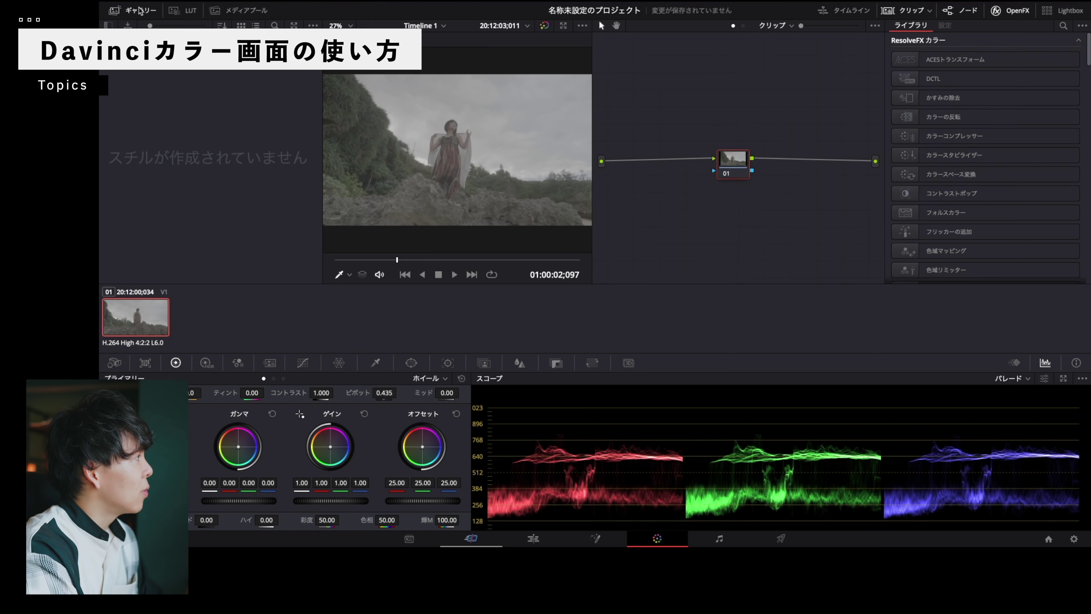
{"action": "left_click", "coordinate": [179, 11]}
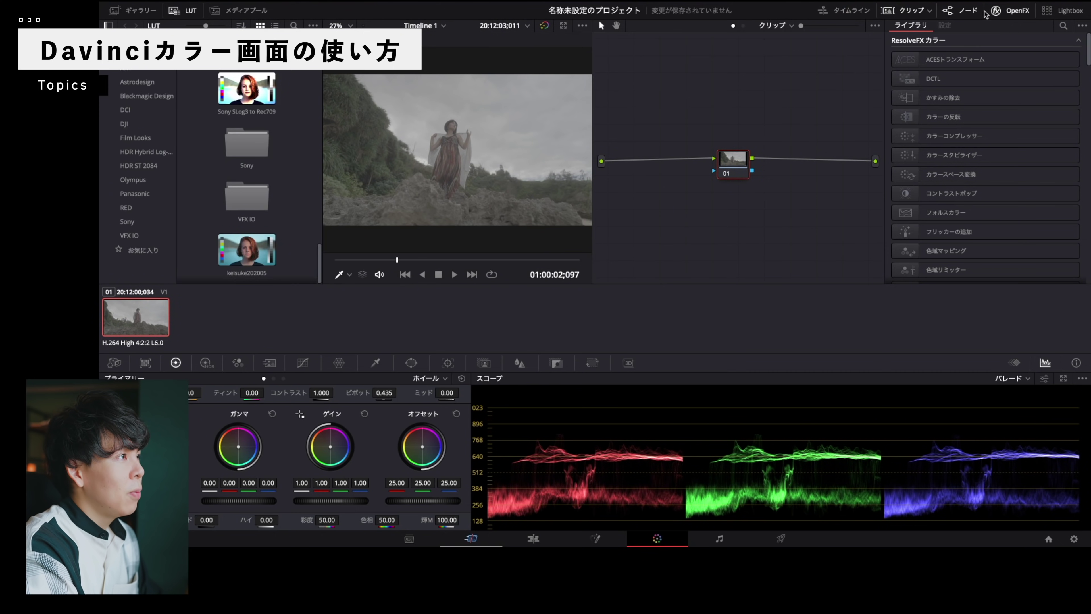
{"action": "left_click", "coordinate": [1017, 12]}
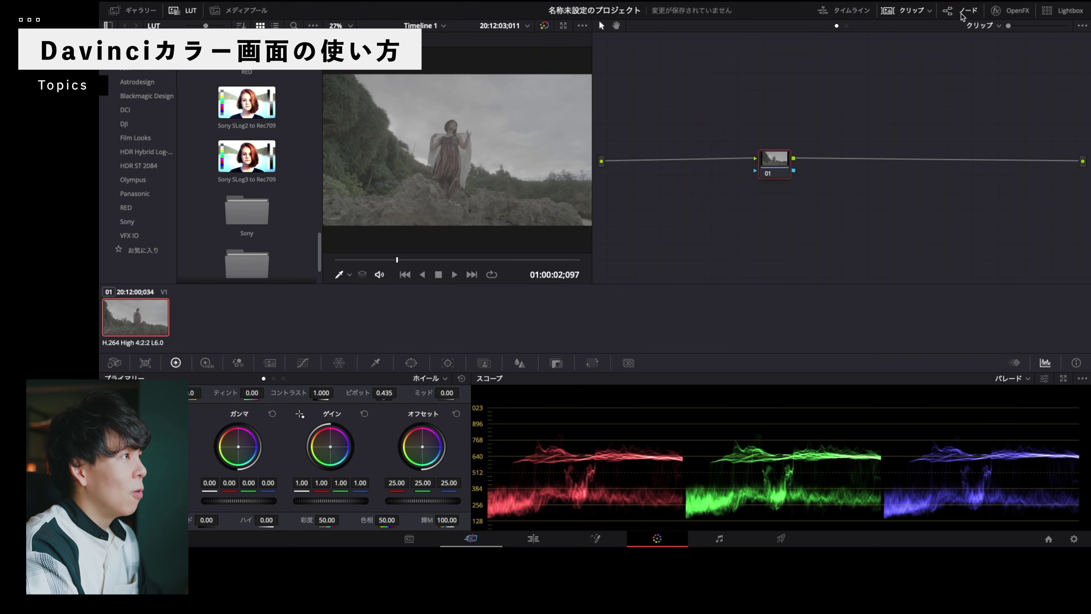
{"action": "left_click", "coordinate": [127, 13]}
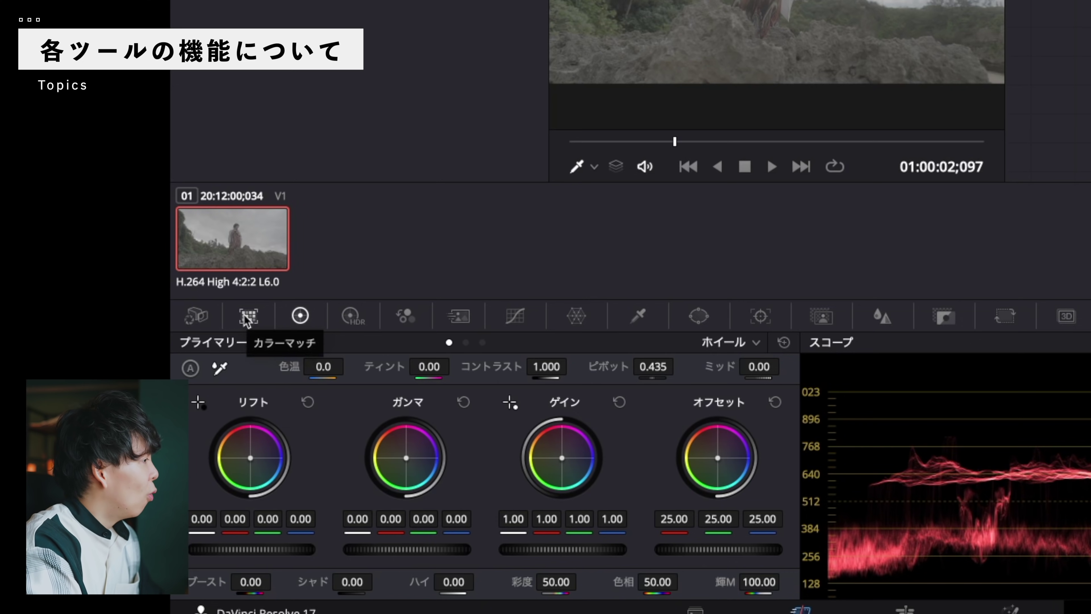
{"action": "left_click", "coordinate": [244, 315]}
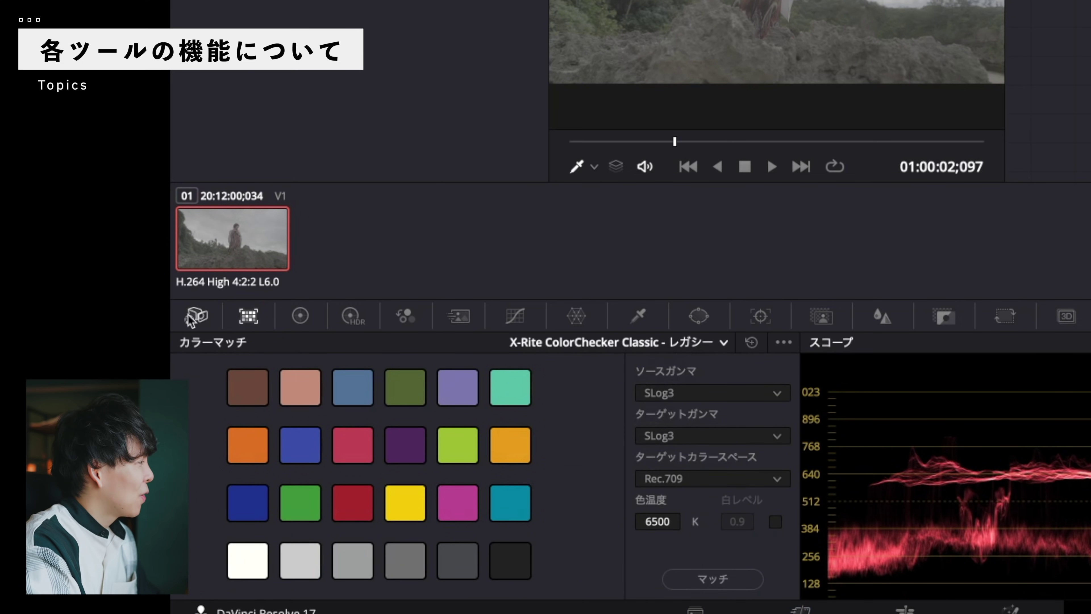
{"action": "left_click", "coordinate": [205, 316]}
{"action": "left_click", "coordinate": [244, 316]}
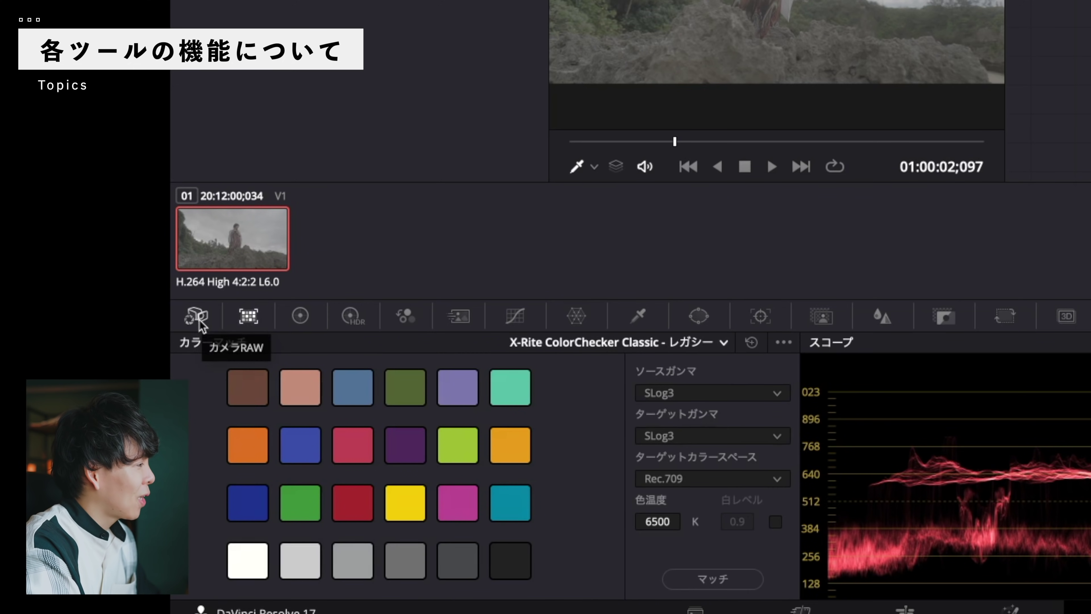
{"action": "left_click", "coordinate": [300, 316]}
{"action": "left_click", "coordinate": [341, 321]}
{"action": "left_click", "coordinate": [412, 318]}
{"action": "left_click", "coordinate": [461, 320]}
{"action": "left_click", "coordinate": [518, 321]}
{"action": "left_click", "coordinate": [573, 322]}
{"action": "left_click", "coordinate": [638, 316]}
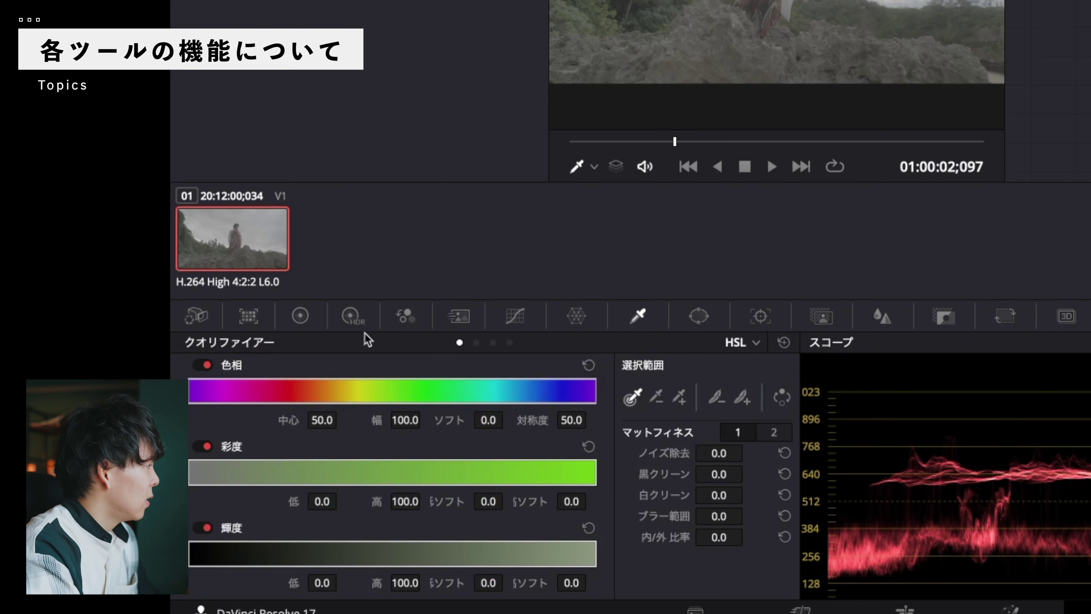
{"action": "left_click", "coordinate": [296, 316]}
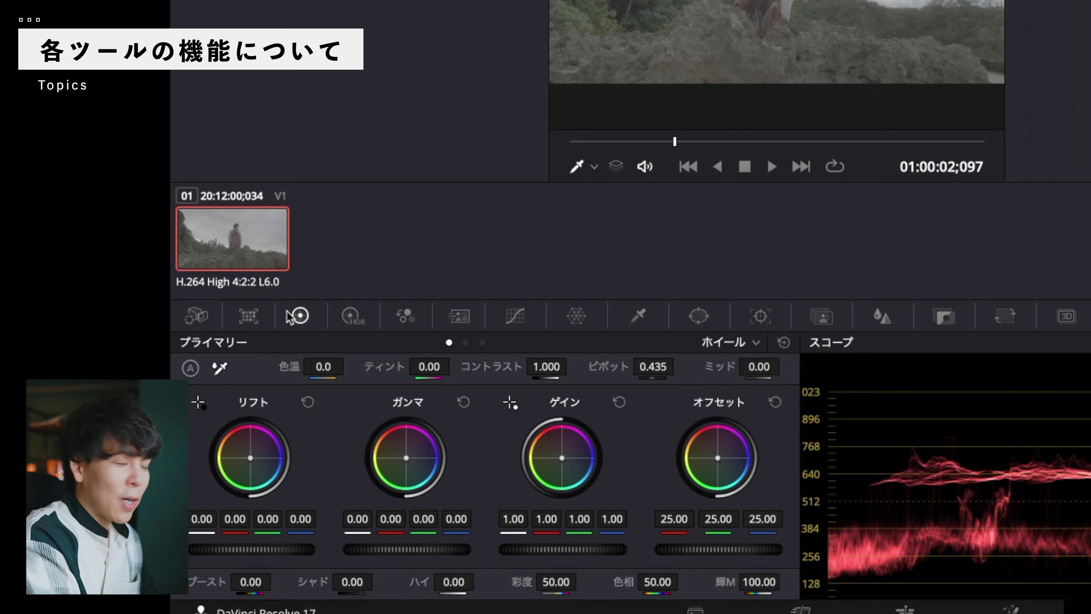
{"action": "left_click", "coordinate": [406, 317]}
{"action": "left_click", "coordinate": [450, 319]}
{"action": "left_click", "coordinate": [514, 315]}
{"action": "left_click", "coordinate": [576, 316]}
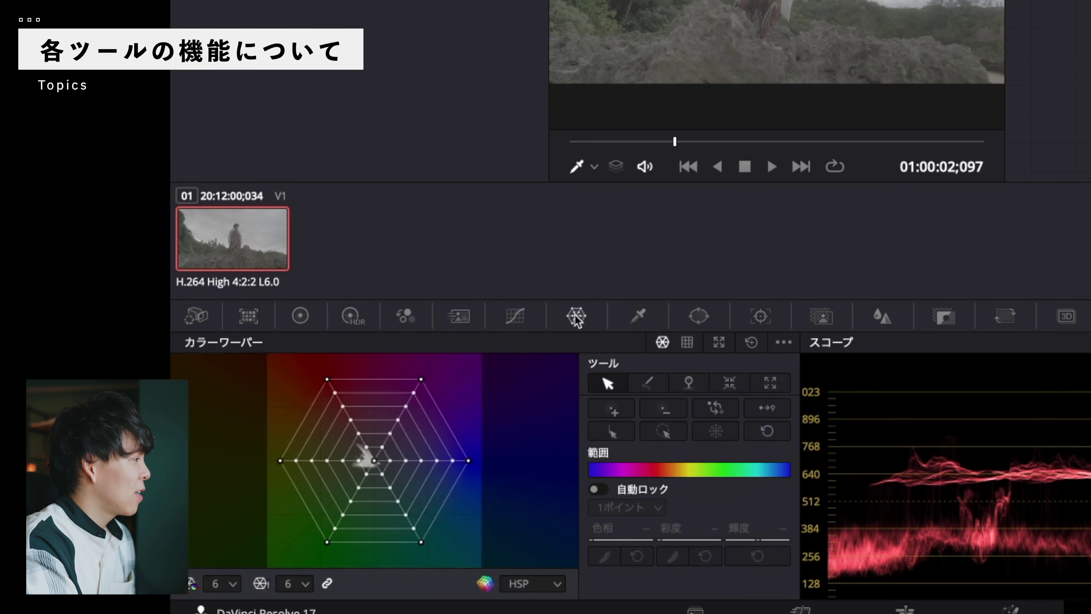
{"action": "left_click", "coordinate": [638, 317]}
{"action": "left_click", "coordinate": [678, 321]}
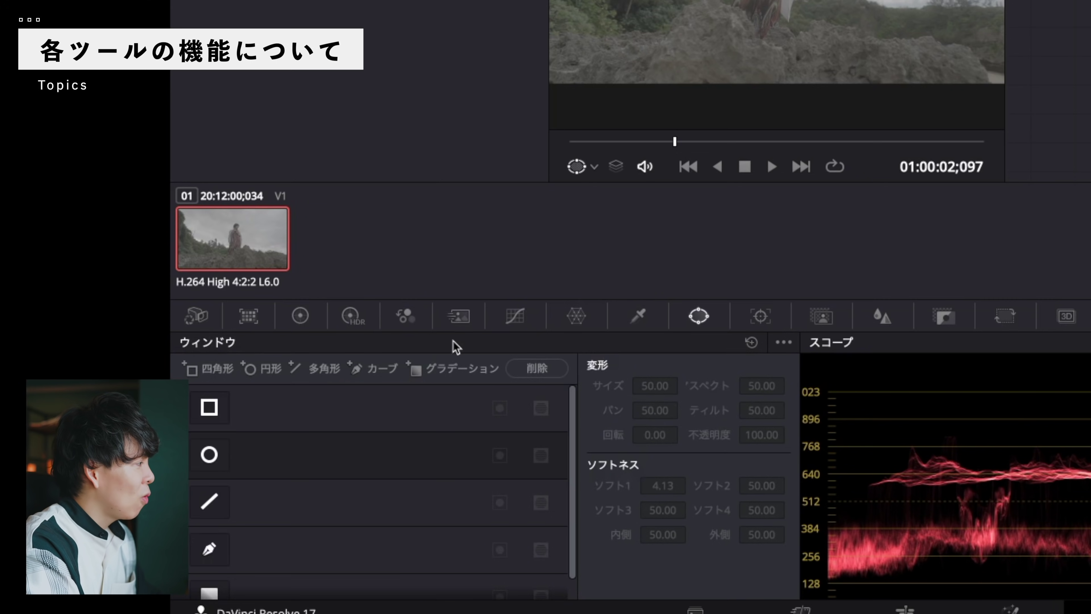
{"action": "left_click", "coordinate": [293, 320]}
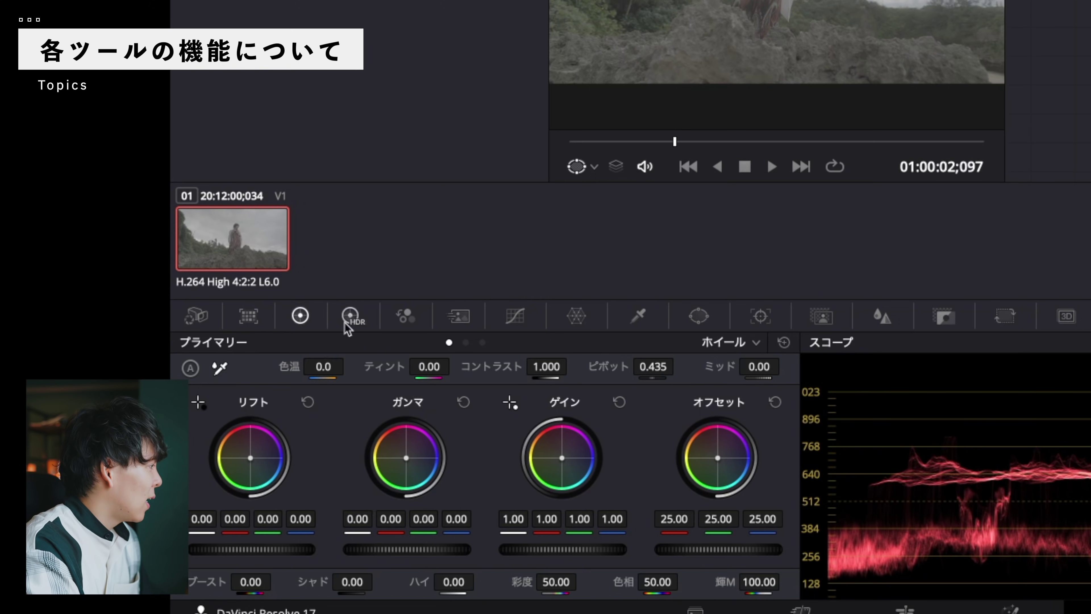
Set the master wheels to Lift -0.01, Gain 0.73 and Offset 27.50.
{"action": "mouse_move", "coordinate": [241, 550]}
{"action": "left_mouse_down"}
{"action": "mouse_move", "coordinate": [258, 551]}
{"action": "mouse_move", "coordinate": [275, 580]}
{"action": "left_mouse_up"}
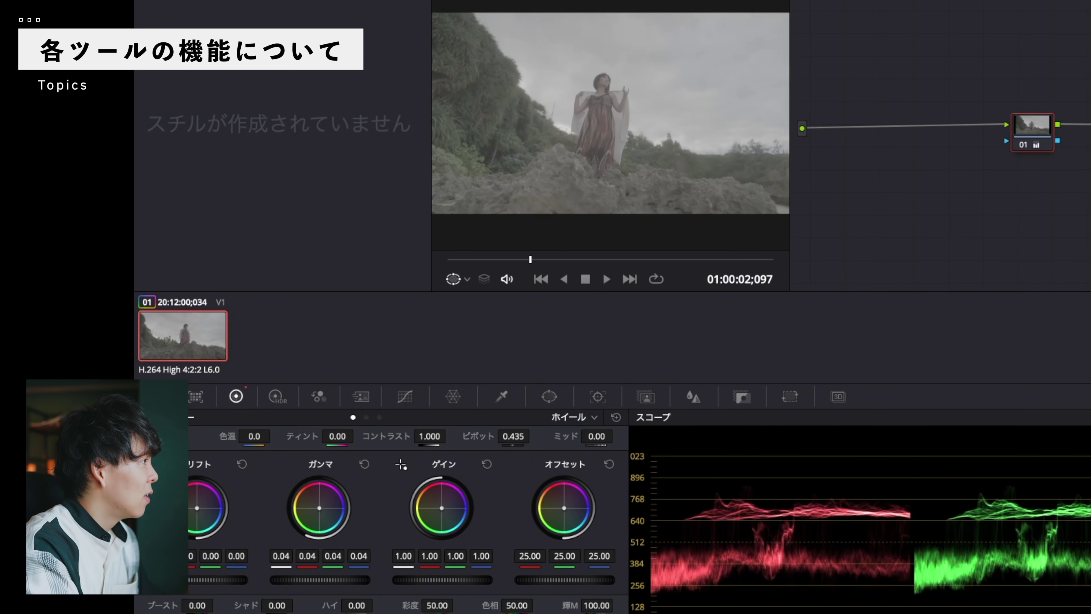
{"action": "left_click_drag", "start_coordinate": [443, 580], "coordinate": [457, 580]}
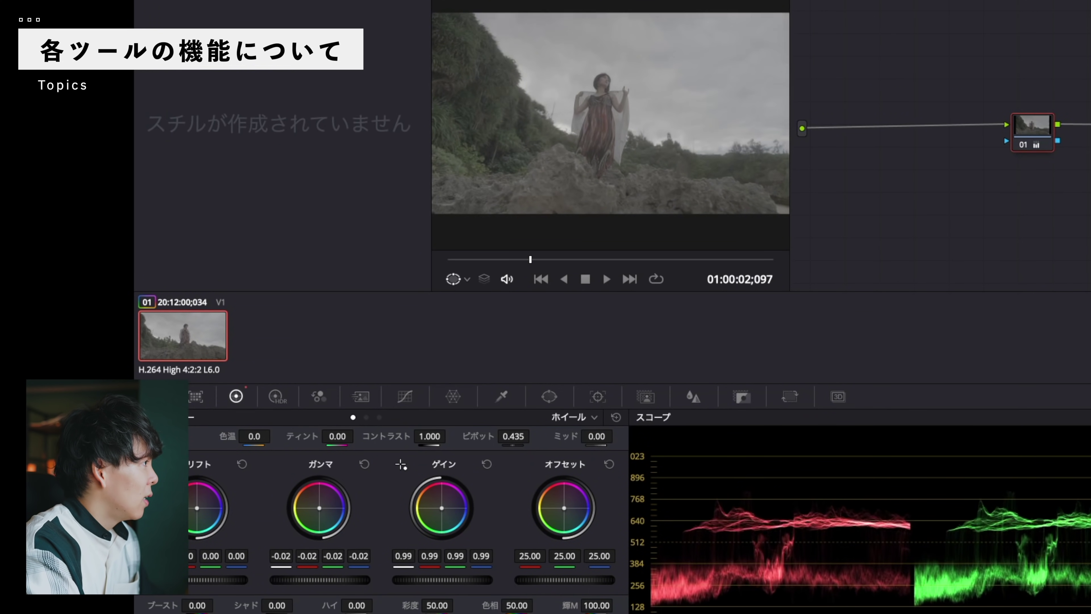
{"action": "left_click_drag", "start_coordinate": [247, 580], "coordinate": [299, 581]}
{"action": "left_click_drag", "start_coordinate": [426, 578], "coordinate": [463, 584]}
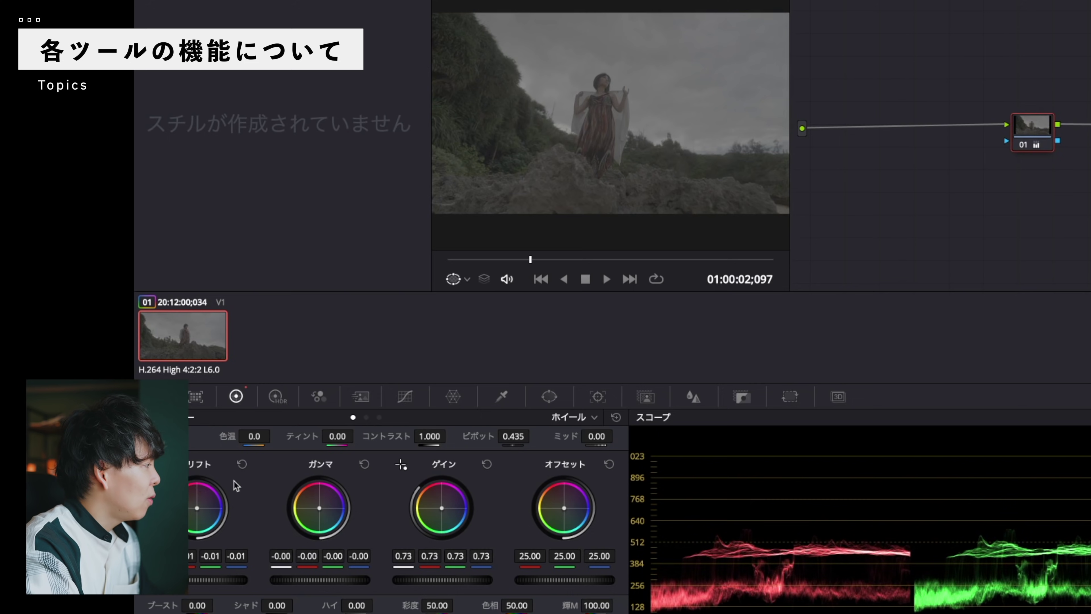
{"action": "left_click_drag", "start_coordinate": [564, 579], "coordinate": [589, 579]}
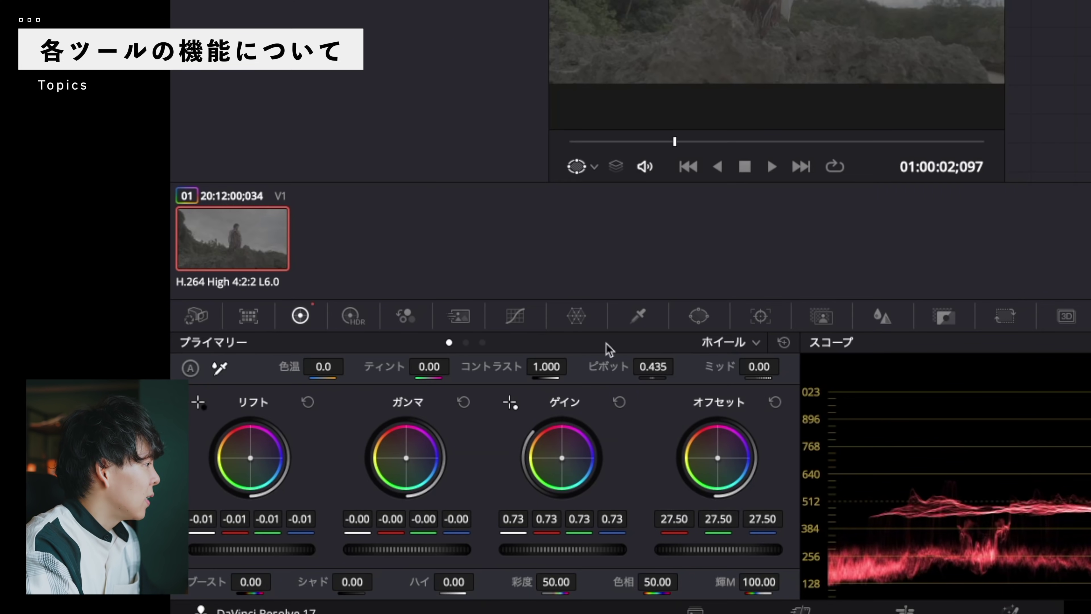
{"action": "left_click", "coordinate": [733, 344]}
{"action": "left_click", "coordinate": [748, 387]}
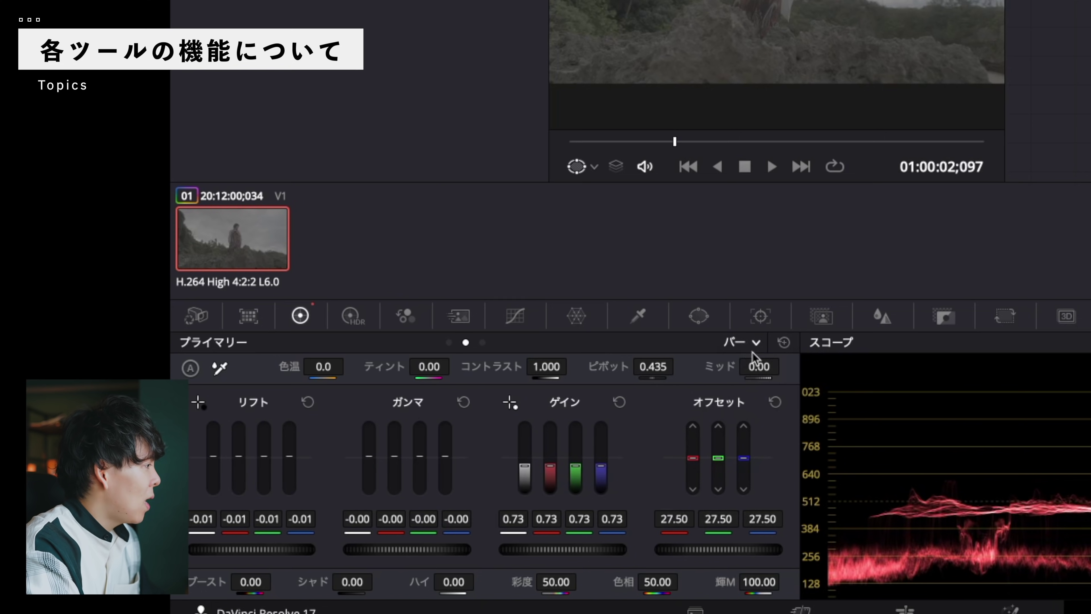
{"action": "left_click", "coordinate": [741, 343]}
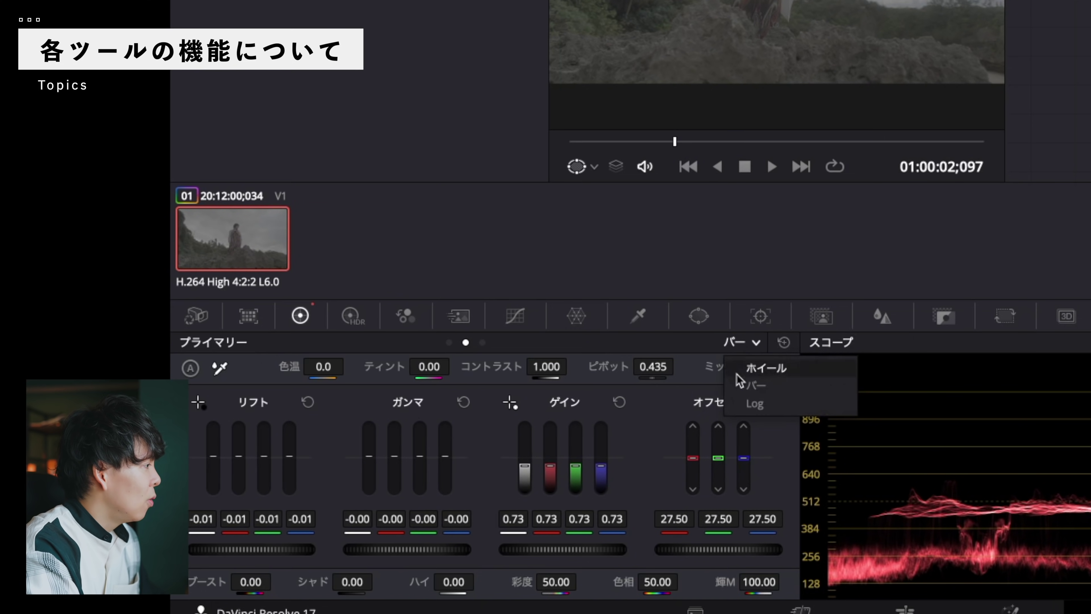
{"action": "left_click", "coordinate": [750, 403]}
{"action": "left_click", "coordinate": [756, 343]}
{"action": "left_click", "coordinate": [758, 360]}
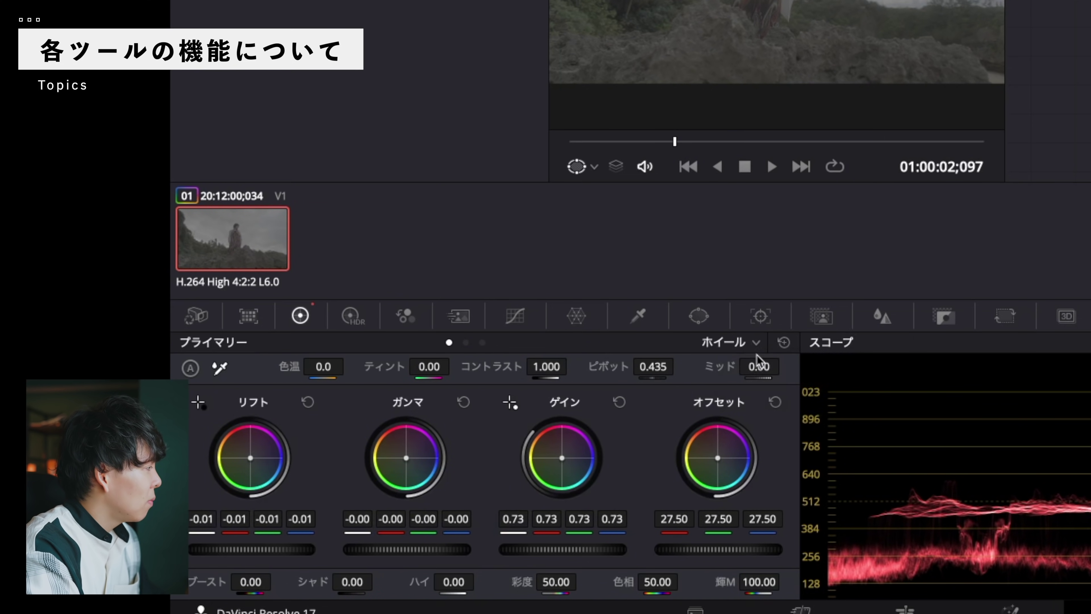
{"action": "left_click", "coordinate": [753, 348]}
{"action": "left_click", "coordinate": [755, 362]}
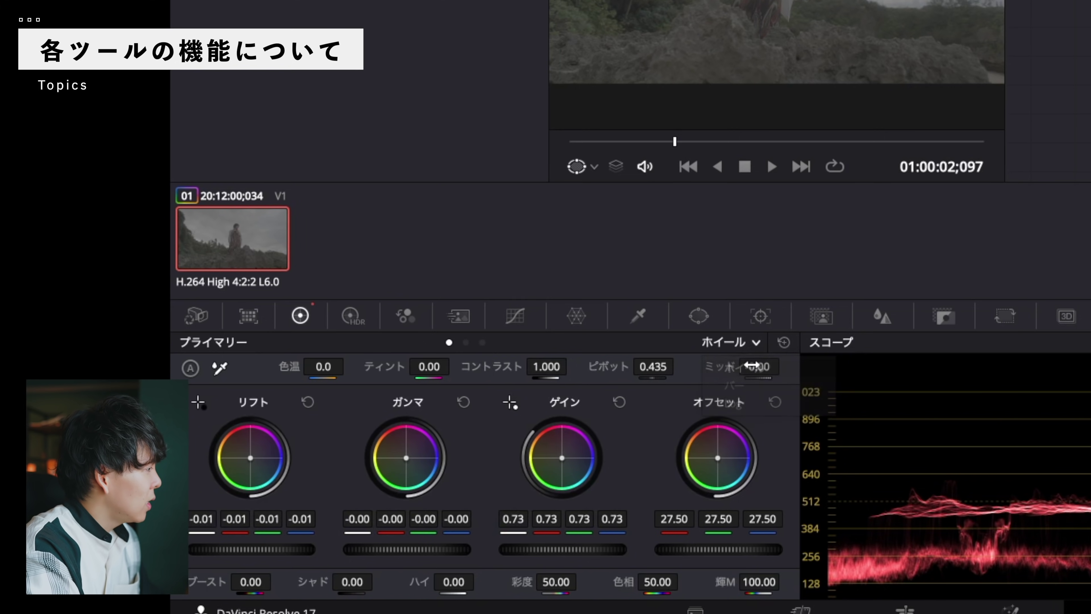
{"action": "left_click", "coordinate": [706, 348]}
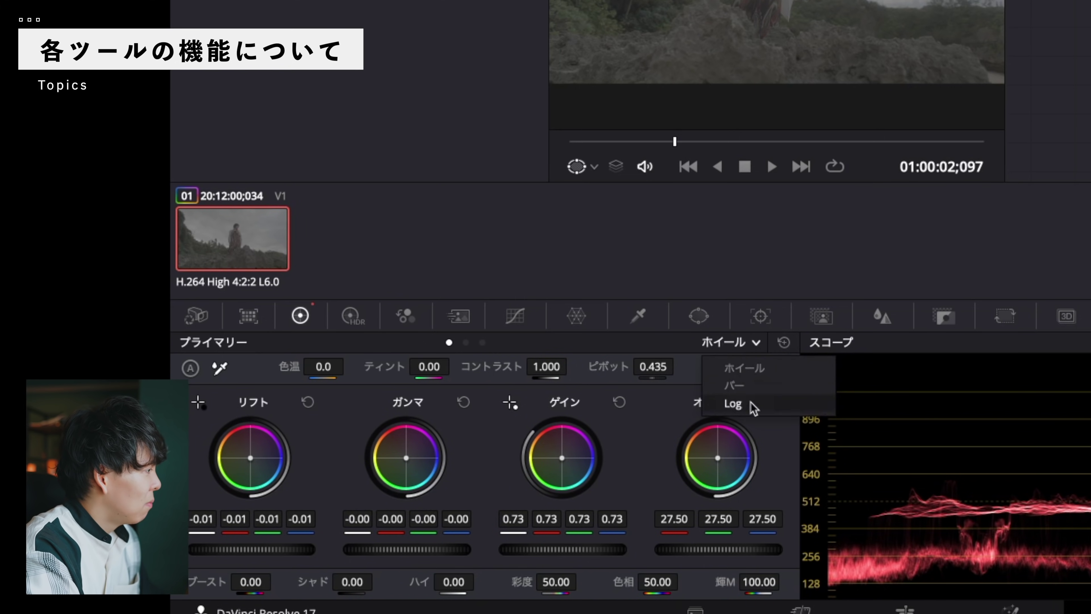
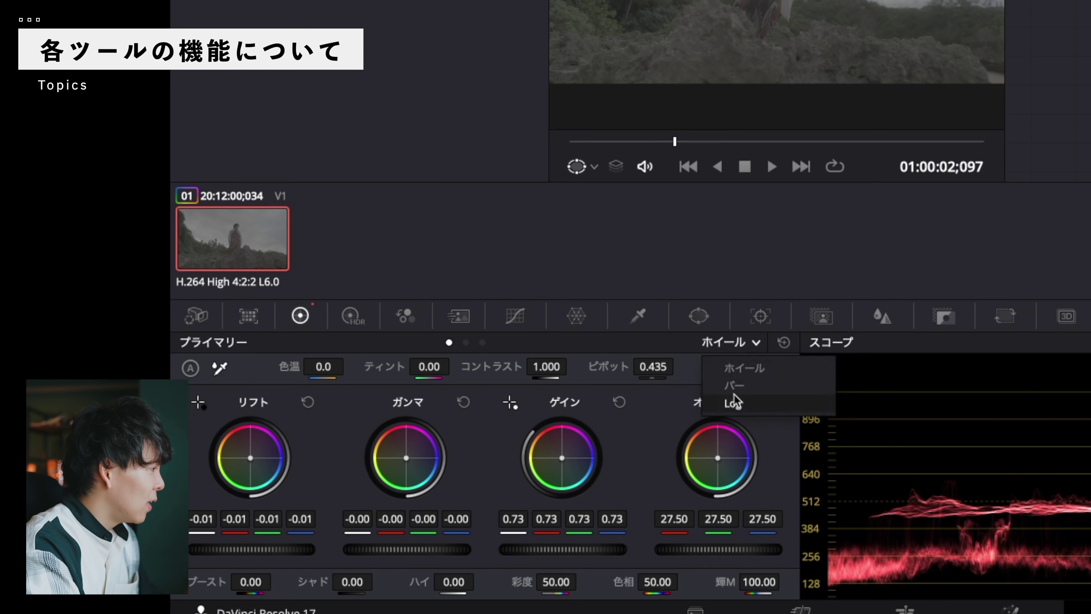
Keep the primaries as Wheels and show the HDR wheels, comparing them with the primary wheels.
{"action": "left_click", "coordinate": [752, 368]}
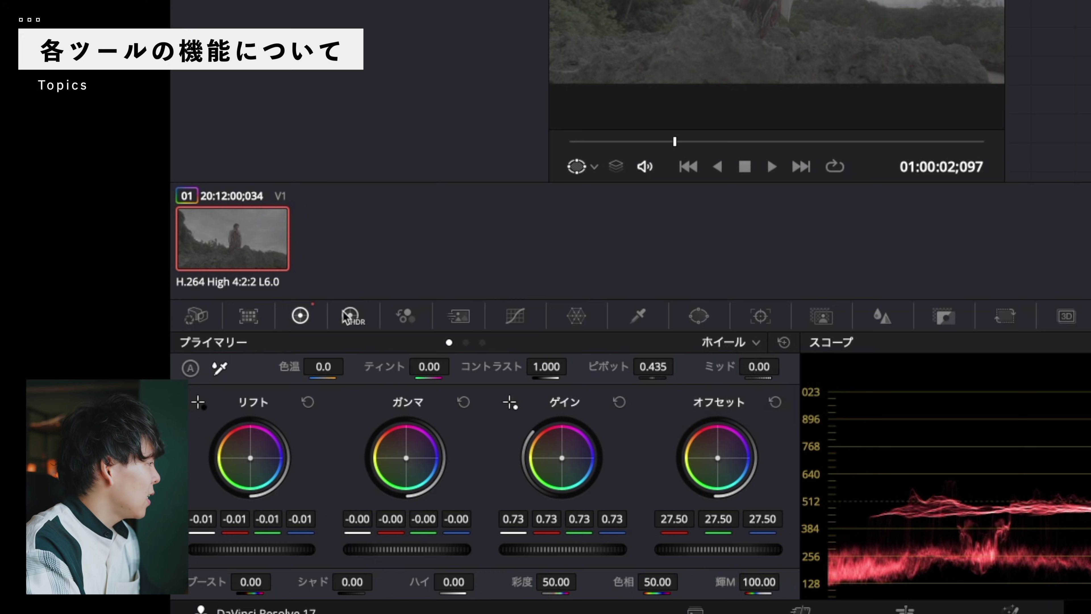
{"action": "left_click", "coordinate": [346, 317]}
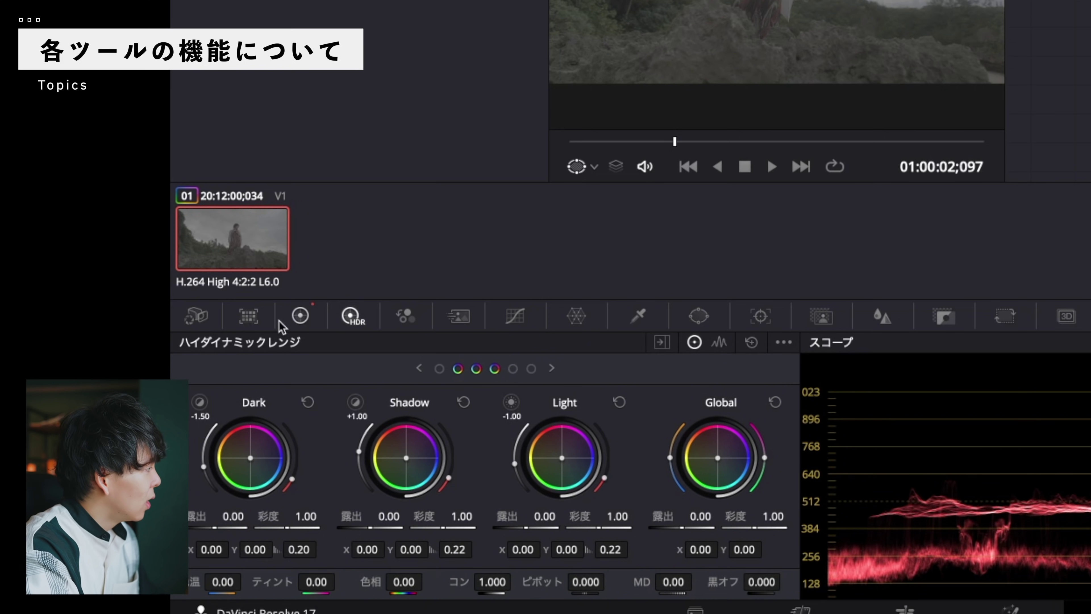
{"action": "left_click", "coordinate": [308, 321]}
Compare the HDR and primary wheels, then reset all primary wheel adjustments.
{"action": "left_click", "coordinate": [360, 322]}
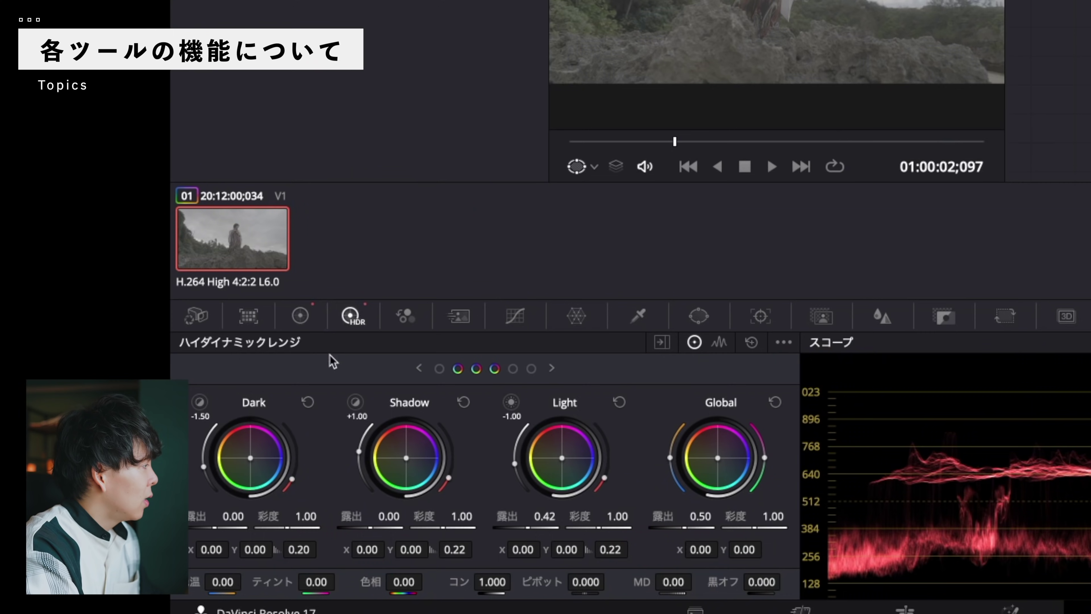
{"action": "left_click", "coordinate": [299, 317]}
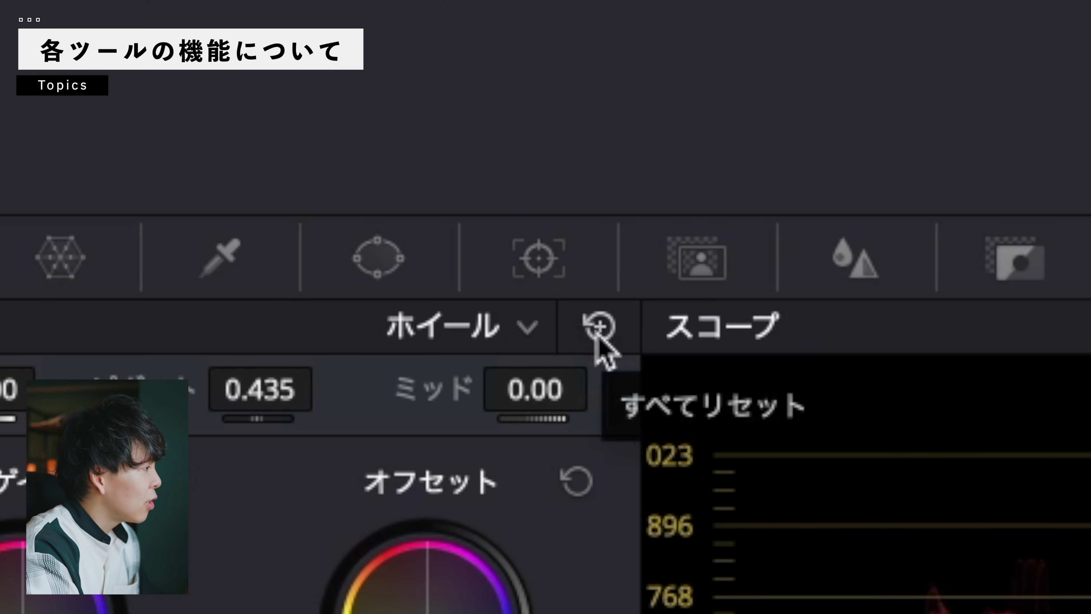
{"action": "left_click", "coordinate": [597, 331]}
Reset the HDR wheel exposure adjustments and bring up the RGB Mixer.
{"action": "left_click", "coordinate": [353, 316]}
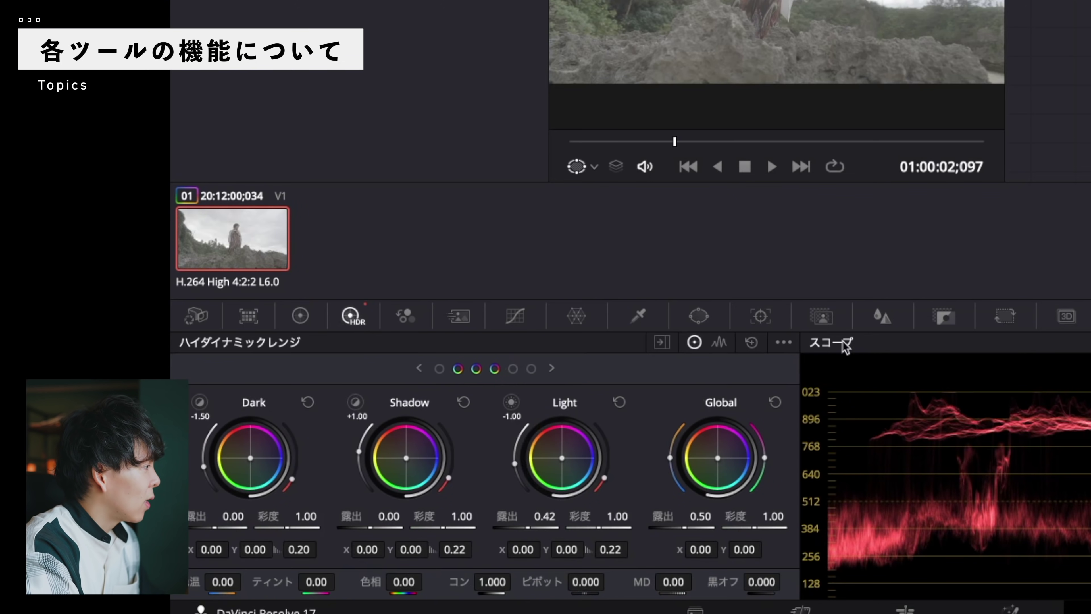
{"action": "left_click", "coordinate": [748, 343]}
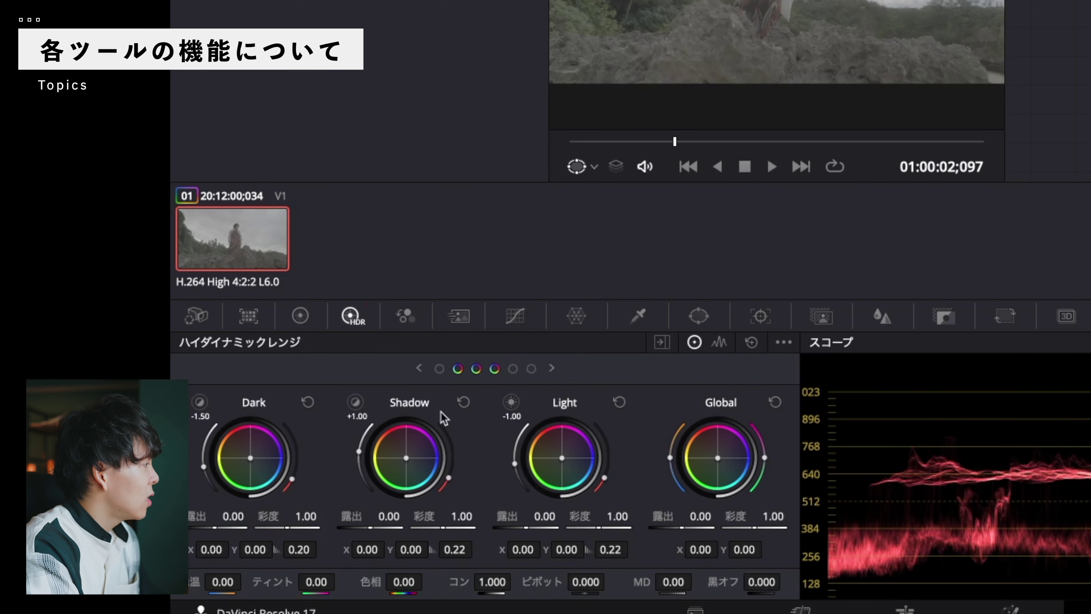
{"action": "left_click", "coordinate": [300, 315]}
{"action": "left_click", "coordinate": [405, 316]}
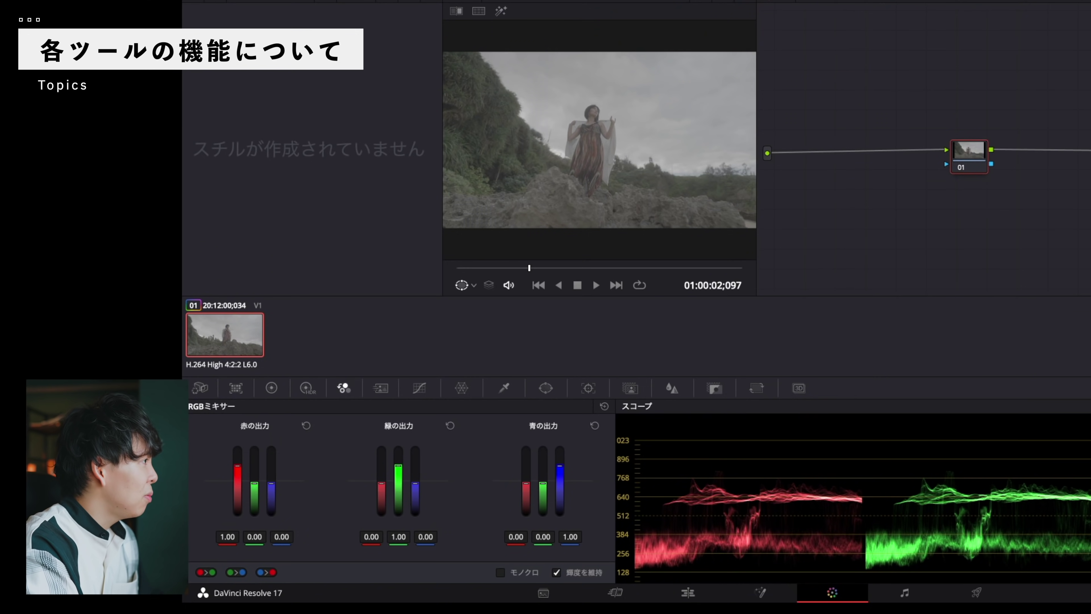
Try red-output red at 0.49 and green-output red at -0.30, then reset the mixer with Shift+Home.
{"action": "left_click_drag", "start_coordinate": [237, 466], "coordinate": [238, 474]}
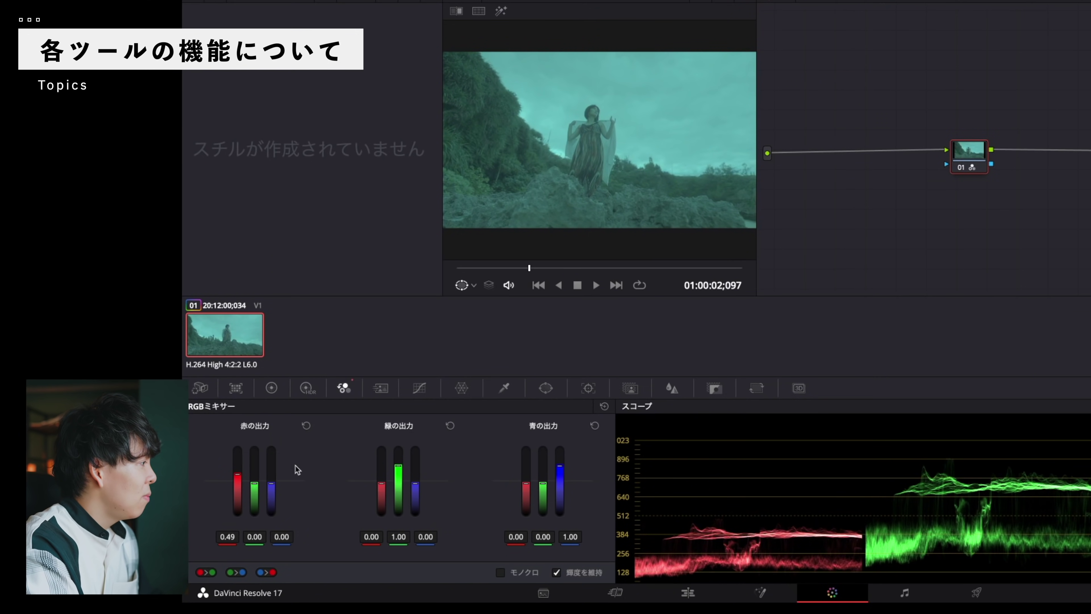
{"action": "left_click_drag", "start_coordinate": [381, 483], "coordinate": [381, 487]}
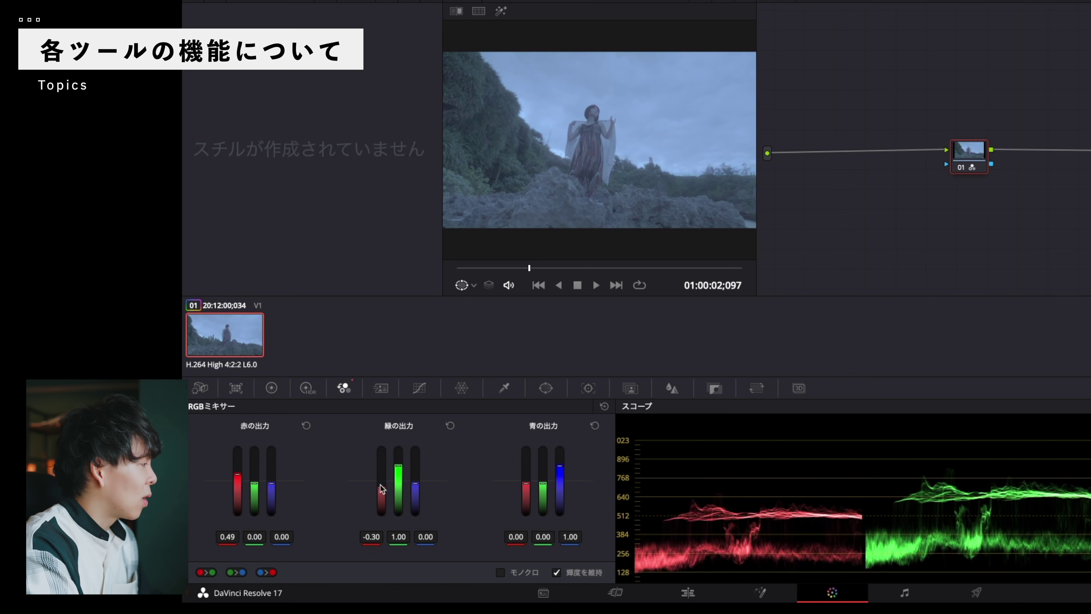
{"action": "key", "text": "shift+Home"}
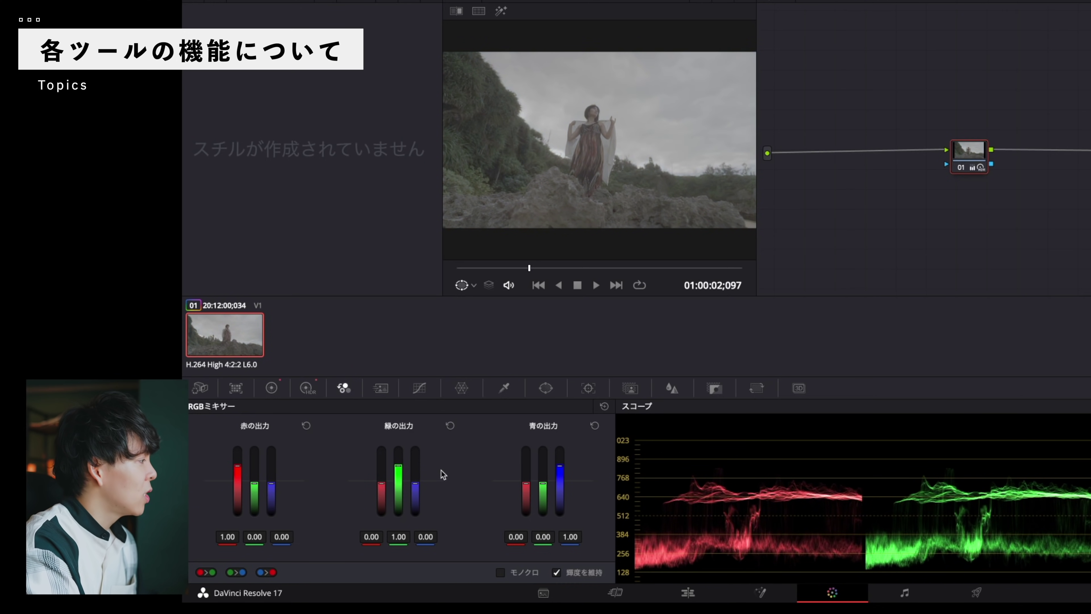
{"action": "left_click", "coordinate": [374, 389]}
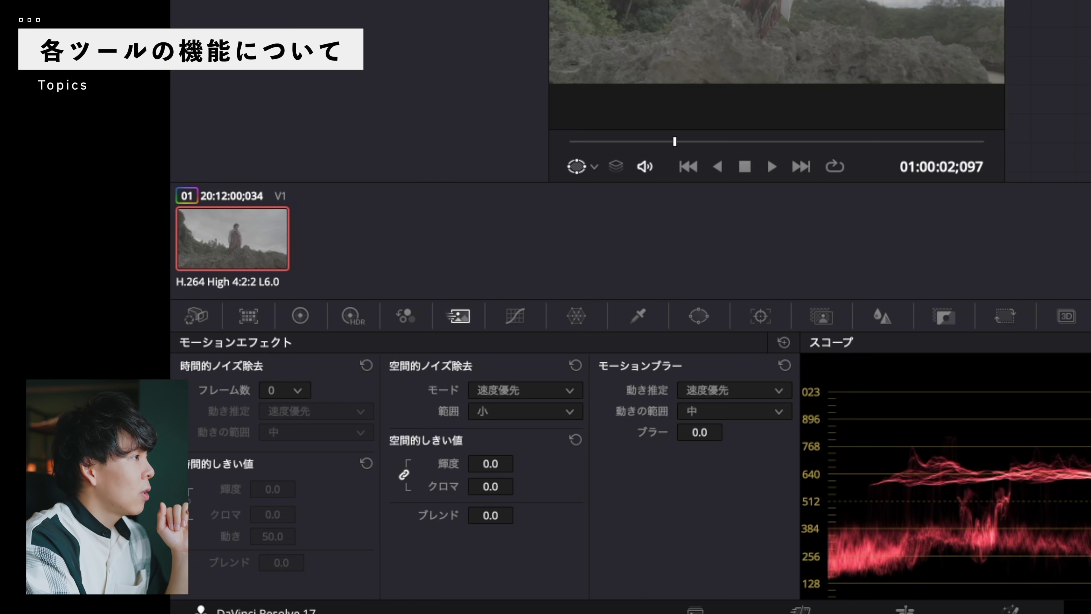
Add shadow and highlight points on the custom curve, then reset it to a straight line.
{"action": "left_click", "coordinate": [525, 317]}
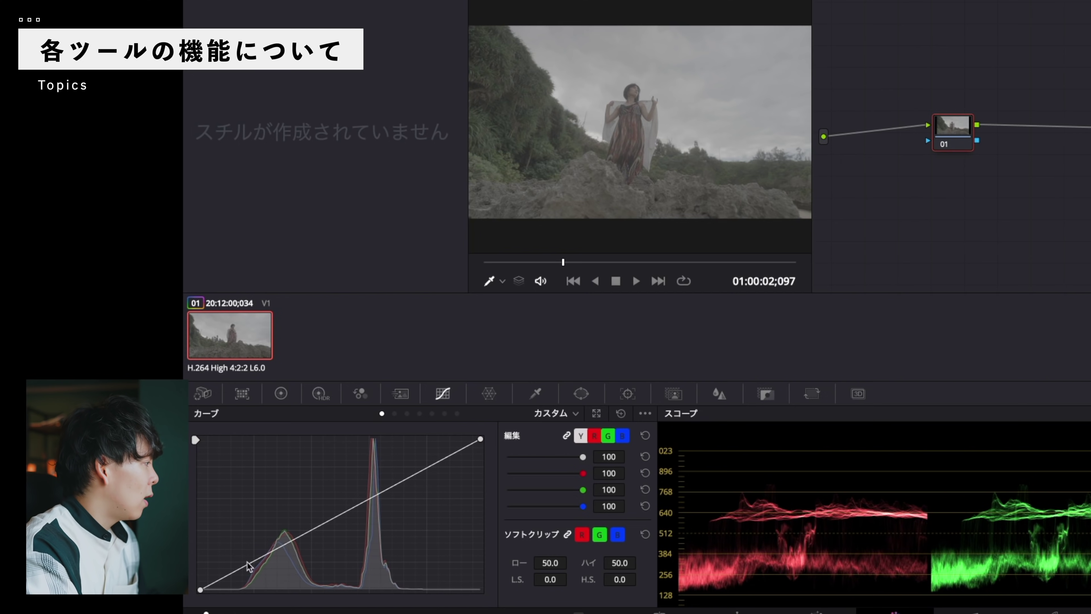
{"action": "left_click_drag", "start_coordinate": [249, 566], "coordinate": [254, 575]}
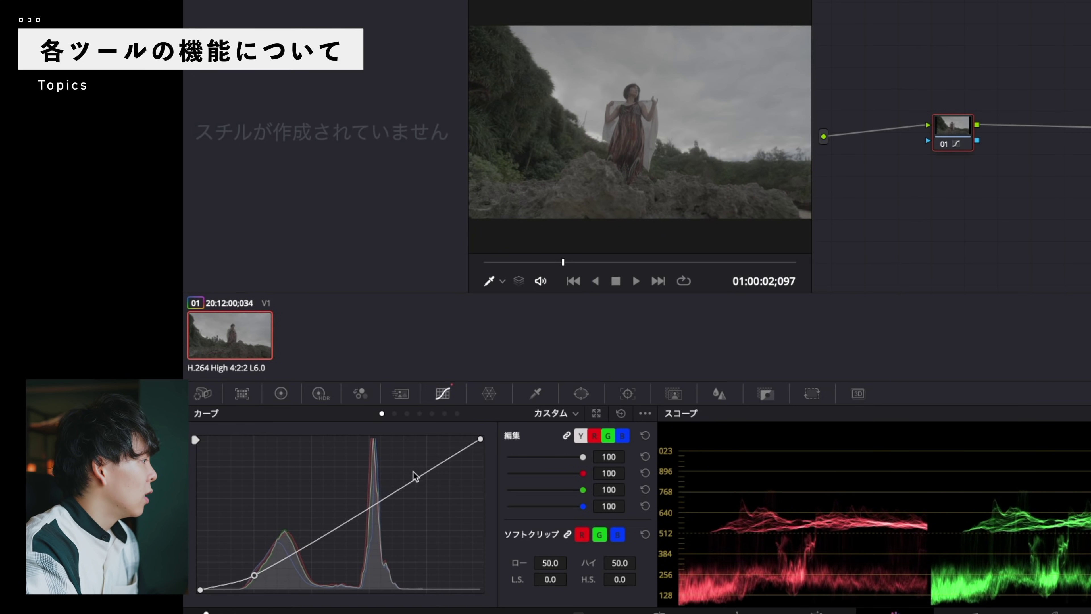
{"action": "left_click_drag", "start_coordinate": [415, 475], "coordinate": [410, 462]}
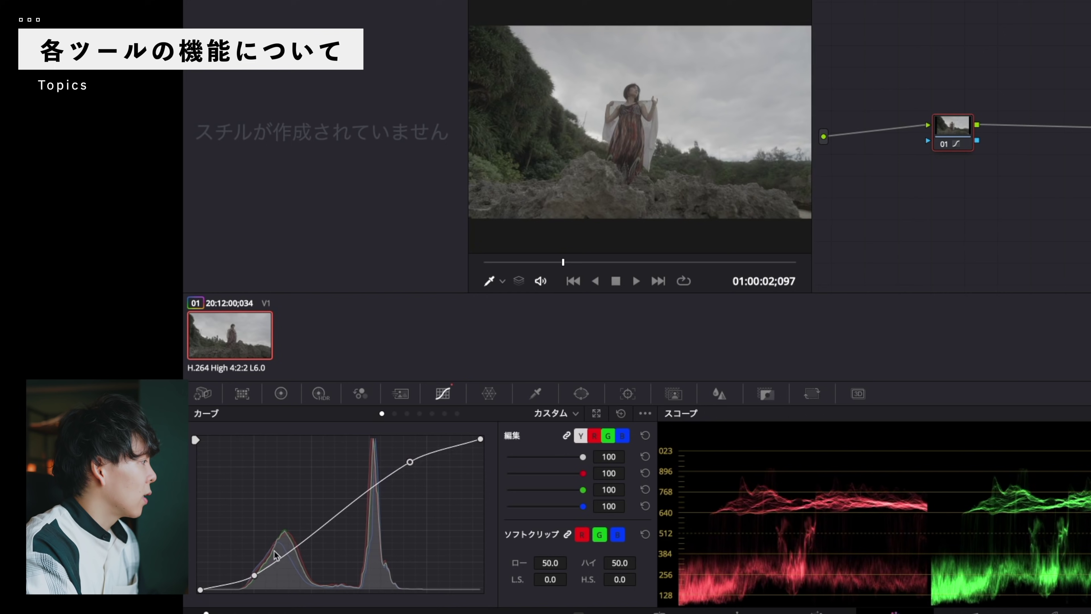
{"action": "left_click_drag", "start_coordinate": [254, 578], "coordinate": [247, 575]}
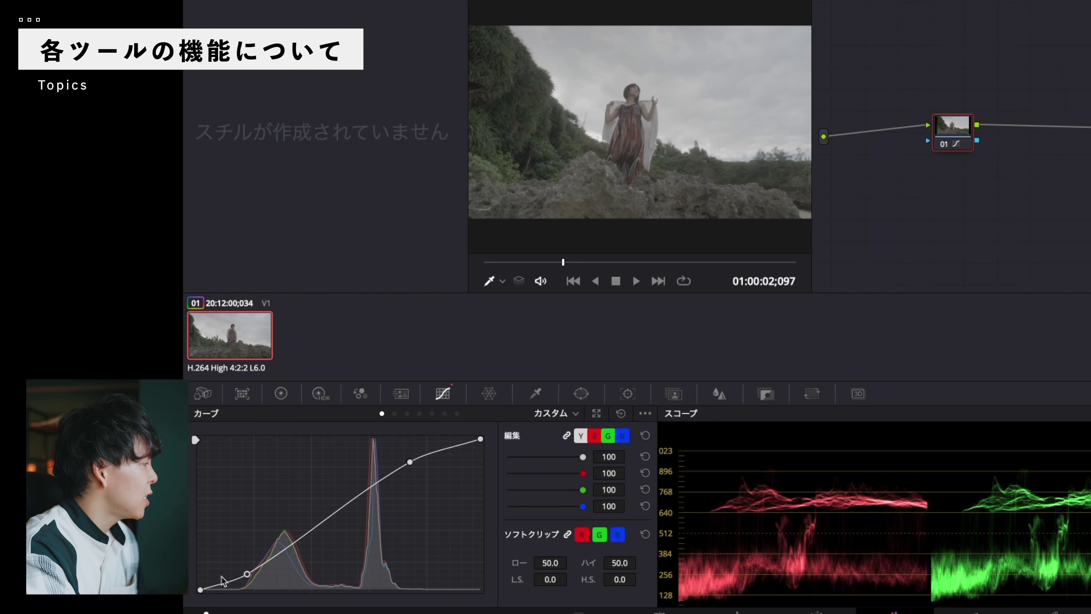
{"action": "left_click", "coordinate": [621, 413]}
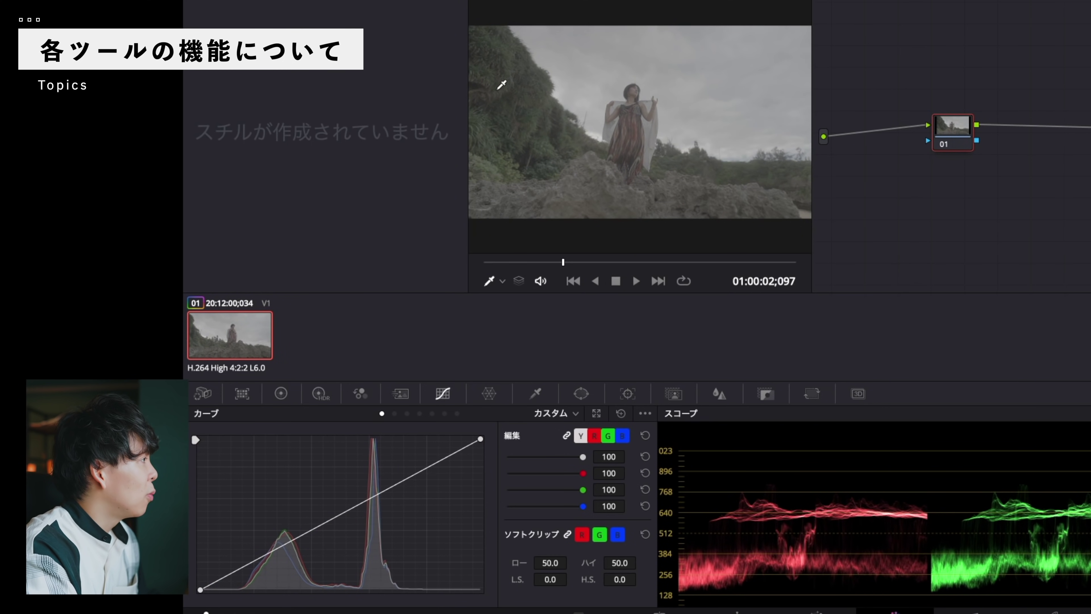
Add one low point on the custom curve and settle it to dip the shadows.
{"action": "left_click", "coordinate": [496, 87]}
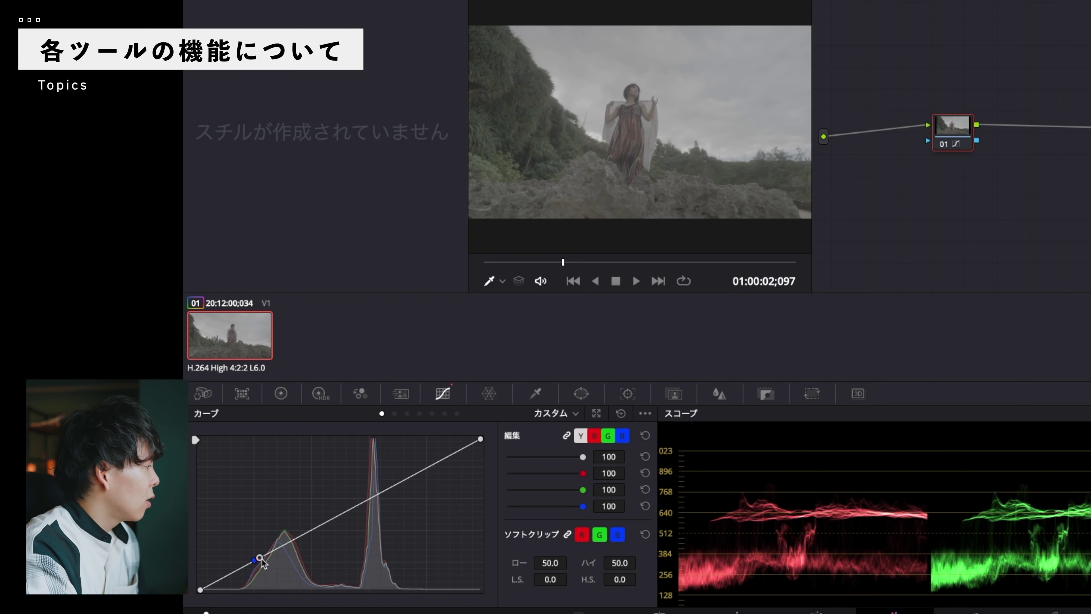
{"action": "left_click_drag", "start_coordinate": [260, 557], "coordinate": [266, 567]}
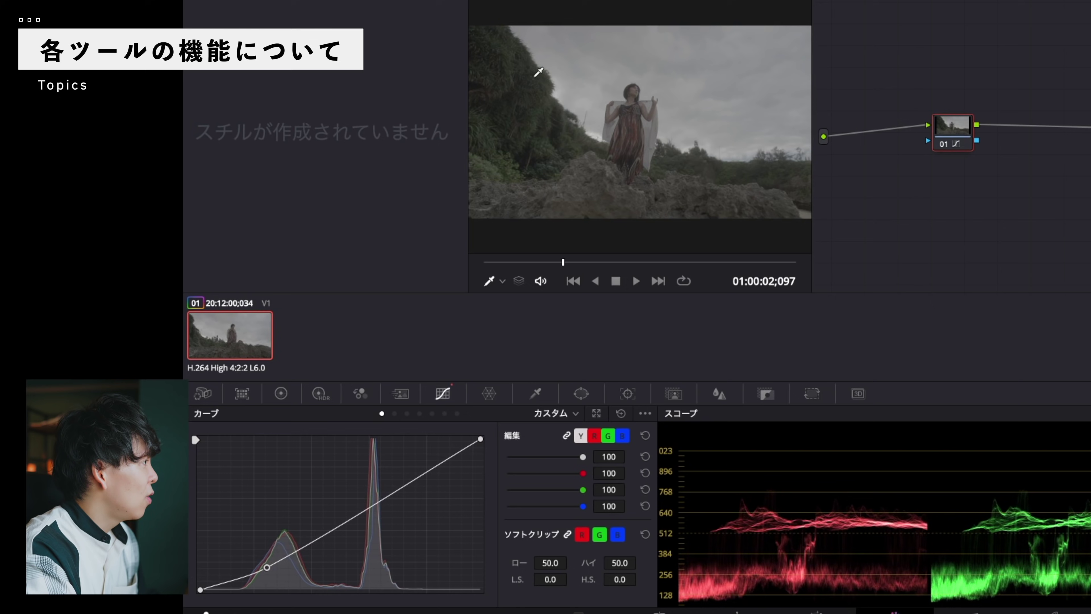
{"action": "left_click_drag", "start_coordinate": [267, 568], "coordinate": [266, 553]}
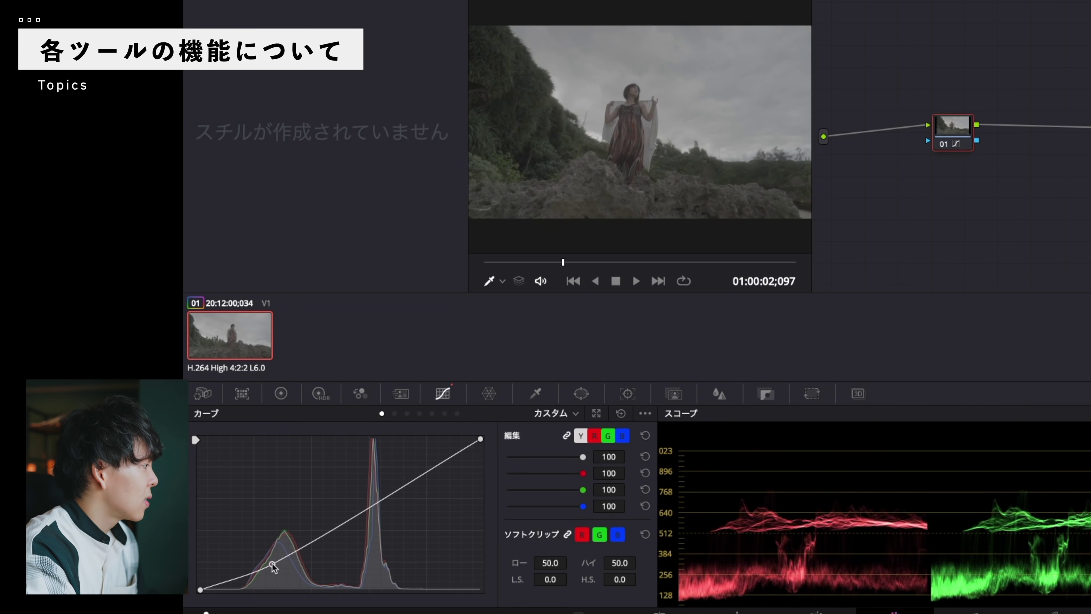
{"action": "left_click", "coordinate": [394, 414]}
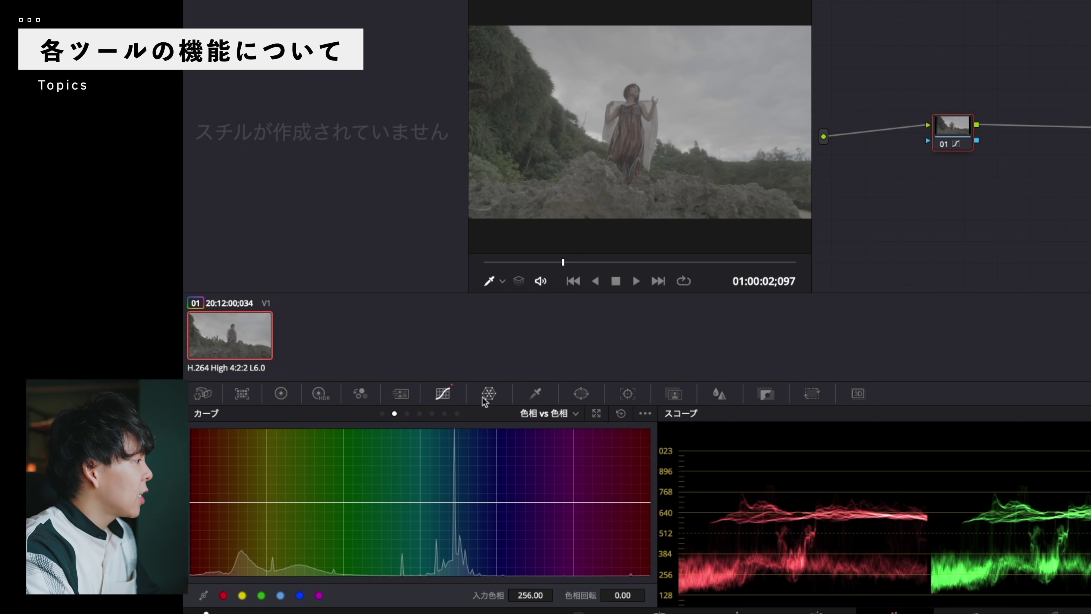
Add three Hue vs Hue points and shift the middle one to change that hue.
{"action": "left_click", "coordinate": [376, 502]}
{"action": "left_click", "coordinate": [507, 501]}
{"action": "left_click", "coordinate": [453, 503]}
{"action": "mouse_move", "coordinate": [454, 503]}
{"action": "left_mouse_down"}
{"action": "mouse_move", "coordinate": [448, 442]}
{"action": "mouse_move", "coordinate": [449, 509]}
{"action": "left_mouse_up"}
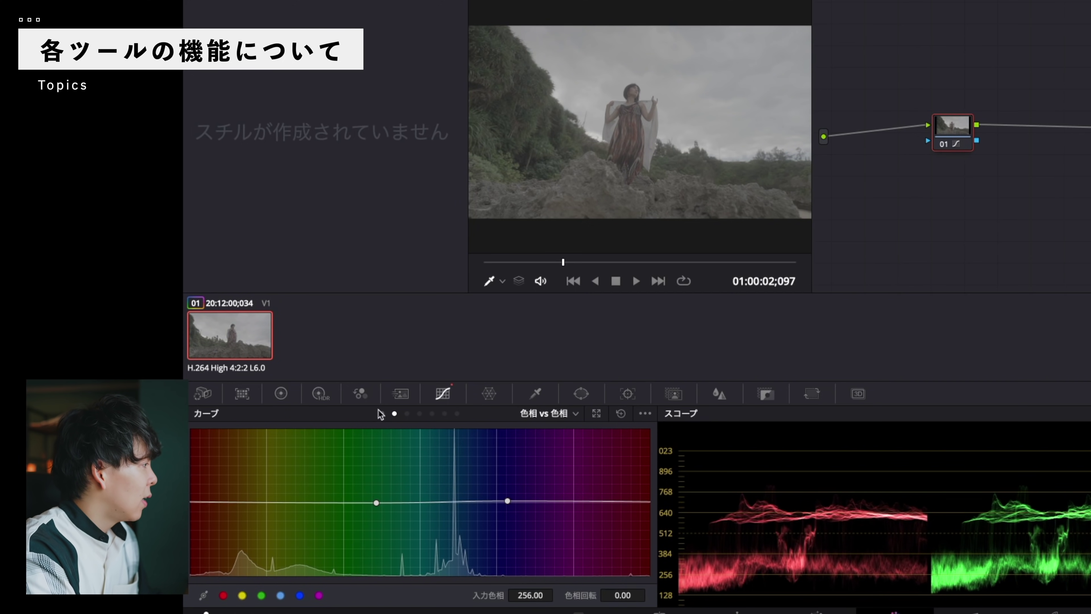
On Hue vs Saturation, slightly lower yellow and reshape the green hues' saturation.
{"action": "left_click", "coordinate": [406, 414]}
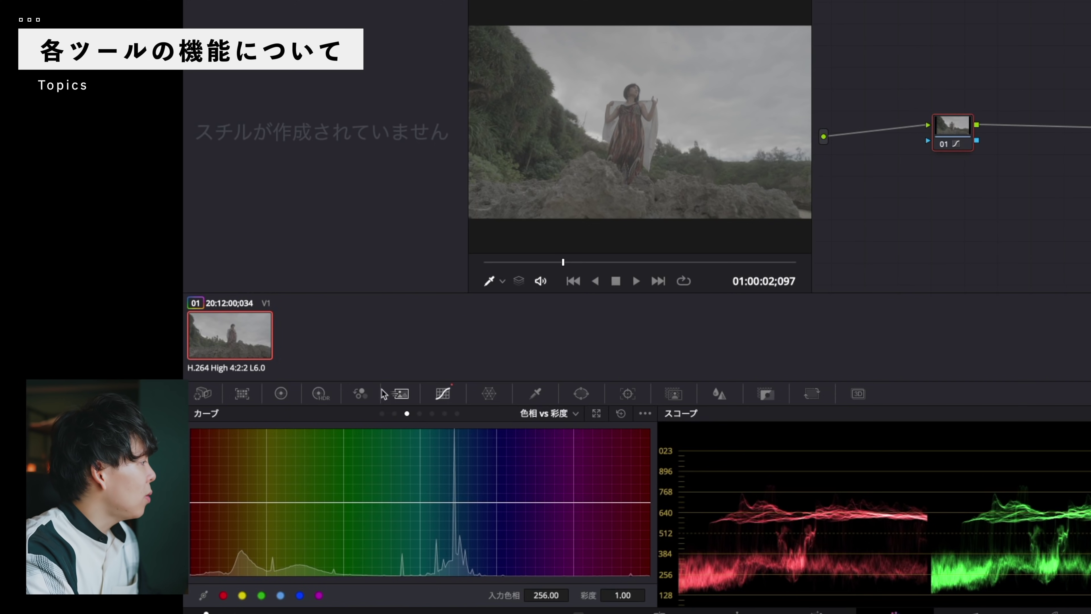
{"action": "left_click_drag", "start_coordinate": [266, 501], "coordinate": [266, 504]}
{"action": "left_click", "coordinate": [427, 504]}
{"action": "mouse_move", "coordinate": [344, 505]}
{"action": "left_mouse_down"}
{"action": "mouse_move", "coordinate": [352, 562]}
{"action": "mouse_move", "coordinate": [345, 429]}
{"action": "left_mouse_up"}
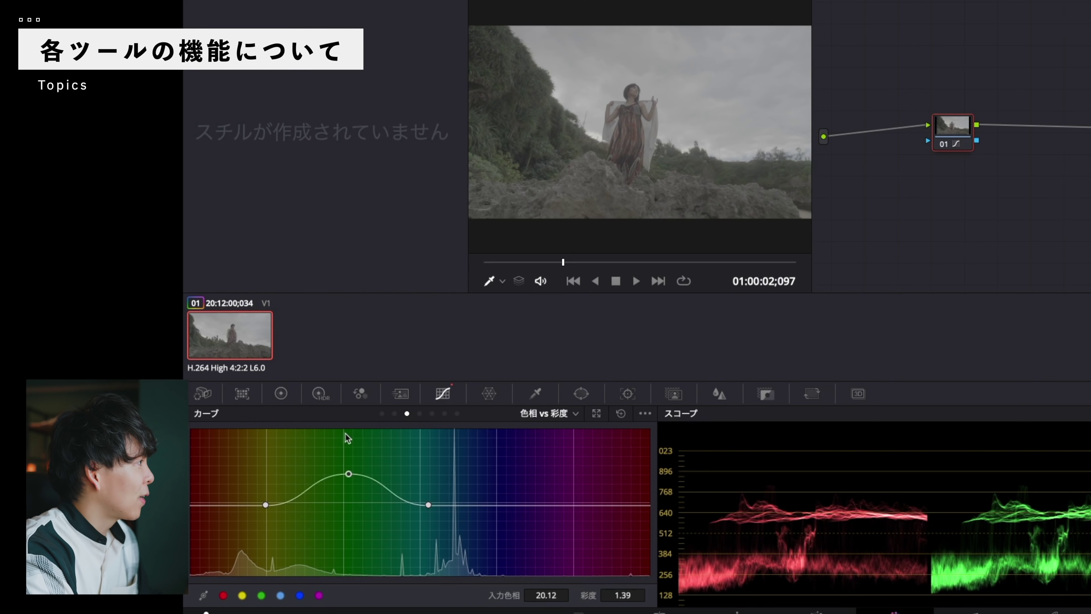
On Hue vs Luminance, add a point and pull it down to darken that hue.
{"action": "left_click", "coordinate": [419, 414]}
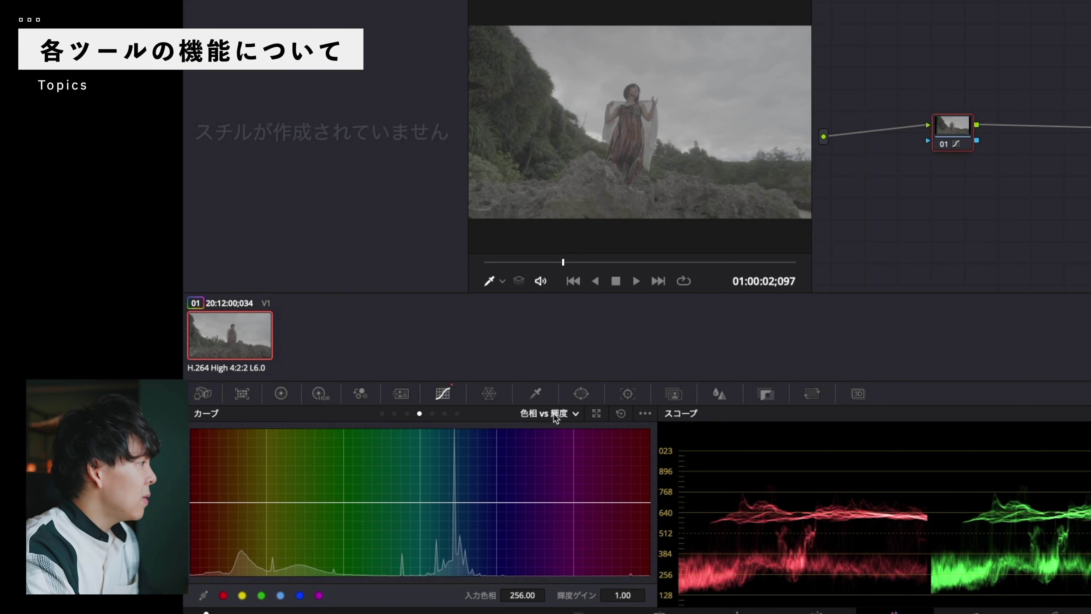
{"action": "left_click", "coordinate": [434, 502]}
{"action": "mouse_move", "coordinate": [344, 502]}
{"action": "left_mouse_down"}
{"action": "mouse_move", "coordinate": [343, 549]}
{"action": "mouse_move", "coordinate": [351, 503]}
{"action": "left_mouse_up"}
{"action": "left_click", "coordinate": [432, 414]}
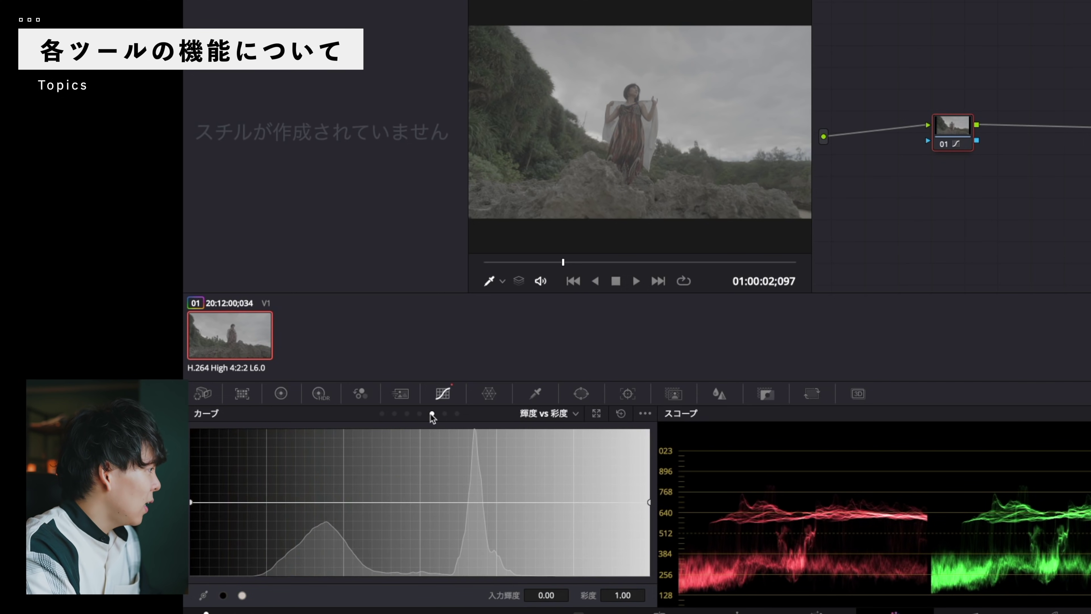
Drag the brightest end of the Lum vs Sat curve down to about 0.27 saturation.
{"action": "left_click", "coordinate": [445, 413]}
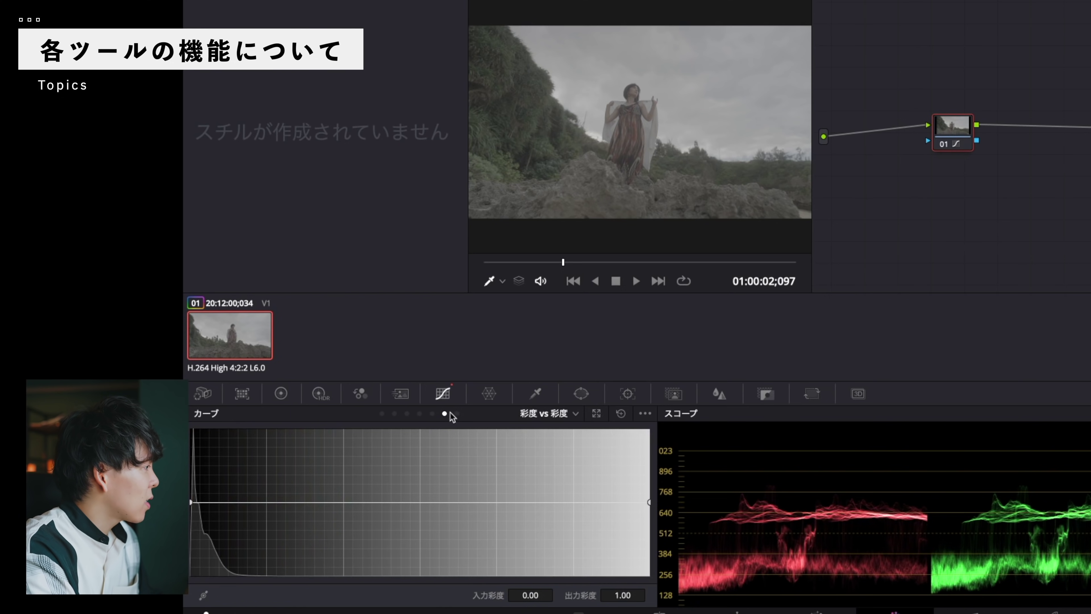
{"action": "left_click", "coordinate": [432, 414]}
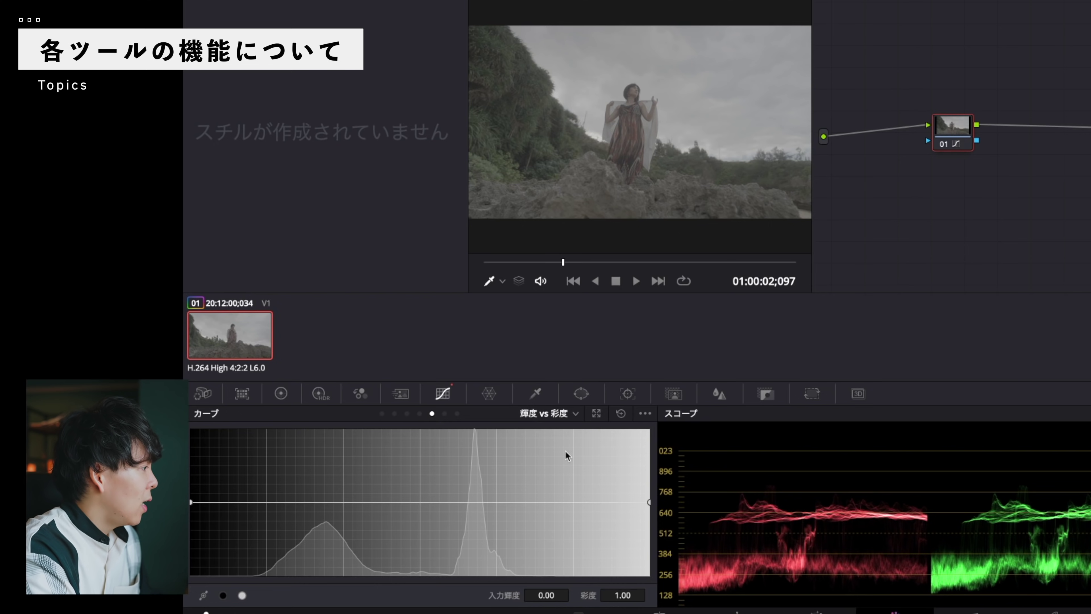
{"action": "left_click_drag", "start_coordinate": [648, 503], "coordinate": [651, 414]}
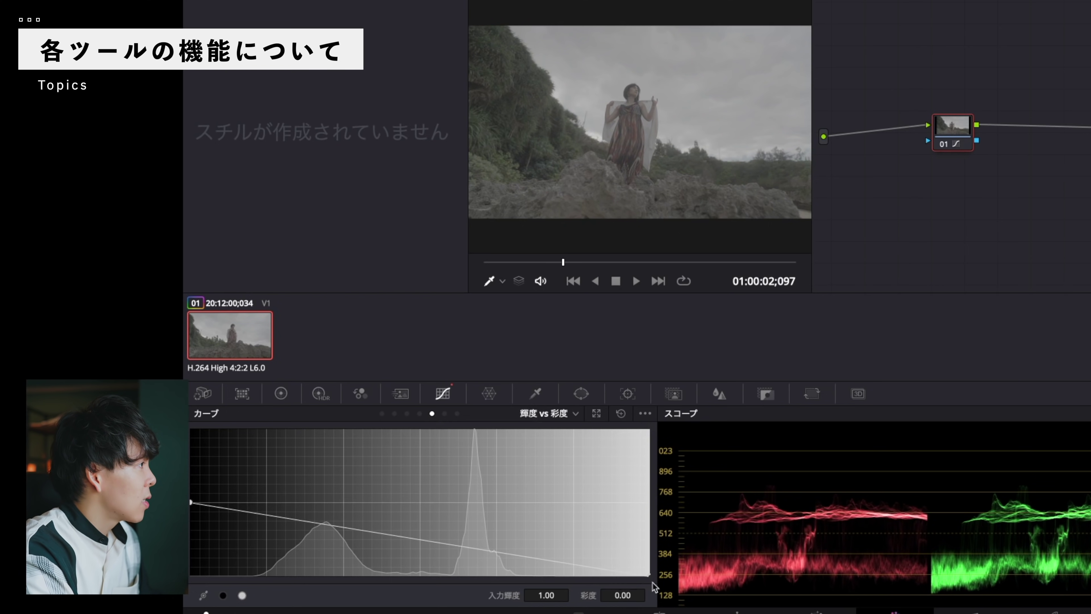
{"action": "left_click_drag", "start_coordinate": [651, 416], "coordinate": [650, 538]}
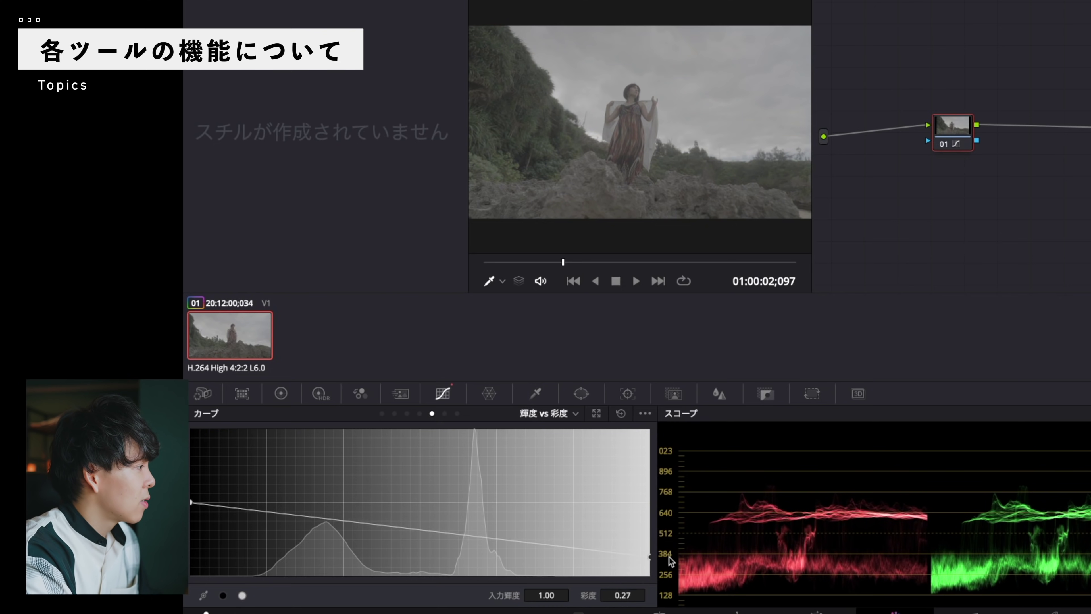
Page through the Sat vs Sat and Sat vs Lum curves, then show the Color Warper.
{"action": "left_click", "coordinate": [444, 413]}
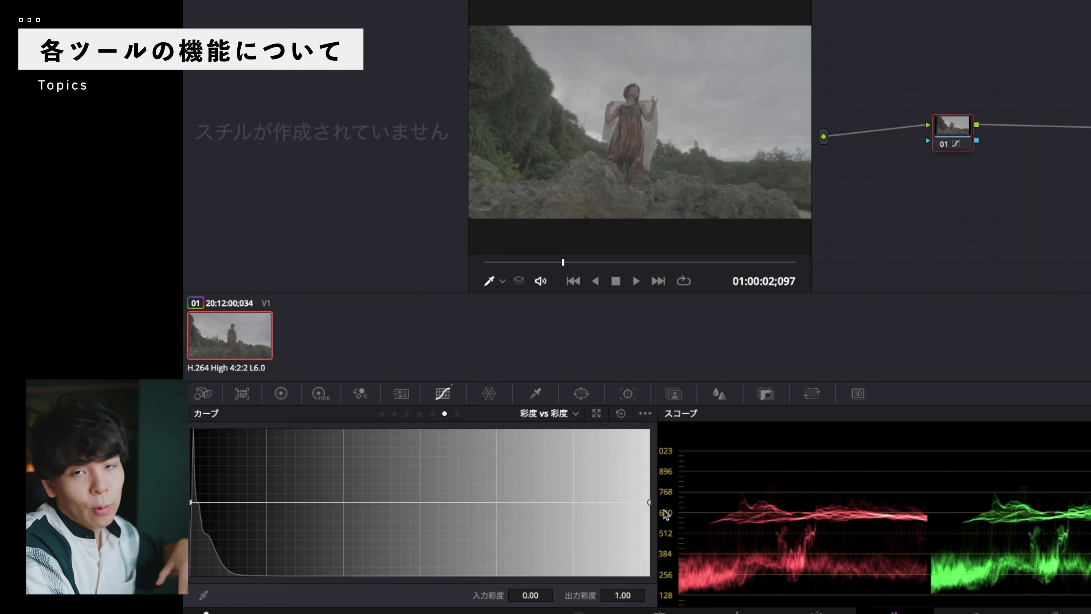
{"action": "left_click", "coordinate": [457, 413]}
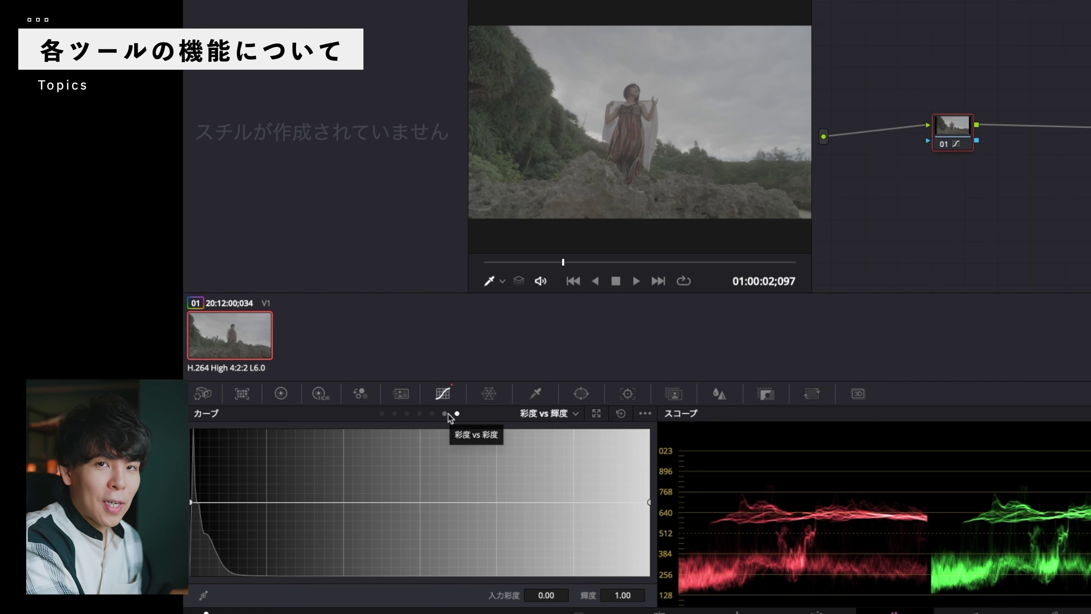
{"action": "left_click", "coordinate": [489, 393]}
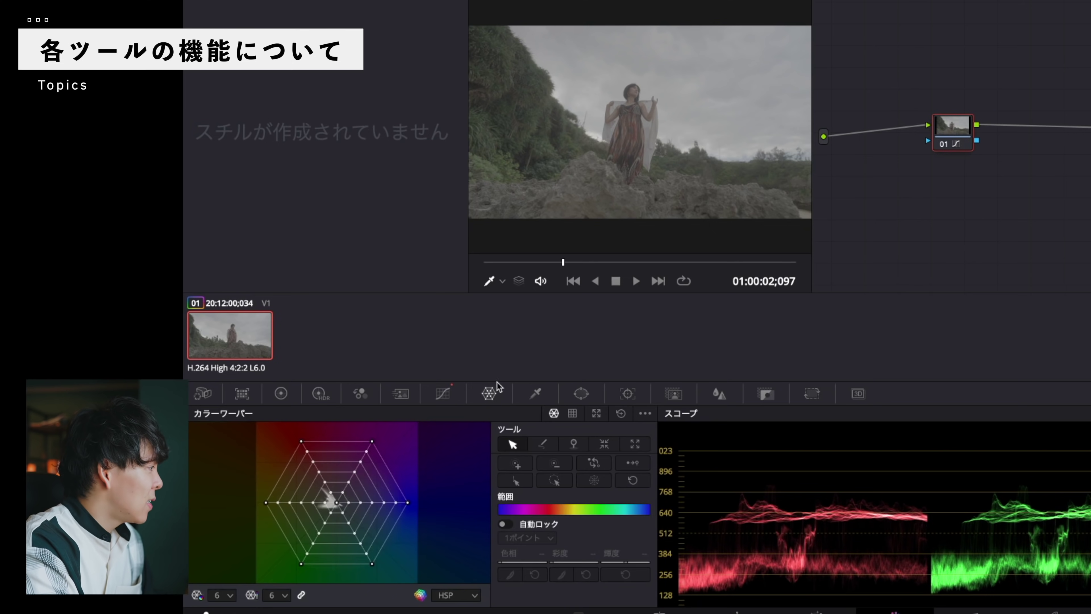
Drag several Color Warper mesh points, undo the warps with Ctrl+Z, and show the Qualifier.
{"action": "left_click_drag", "start_coordinate": [341, 507], "coordinate": [367, 504]}
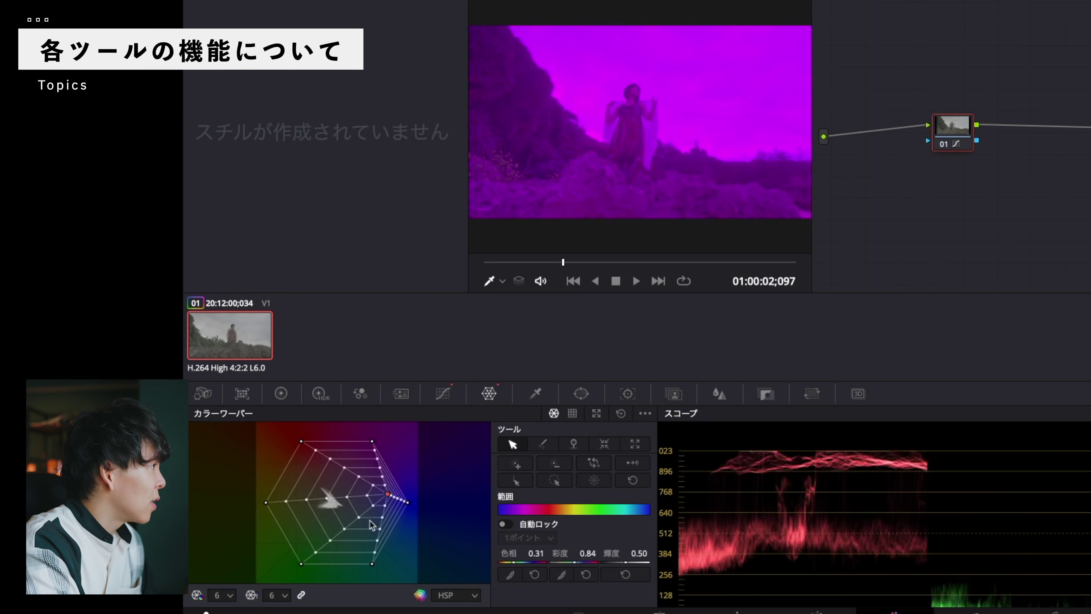
{"action": "key", "text": "ctrl+z"}
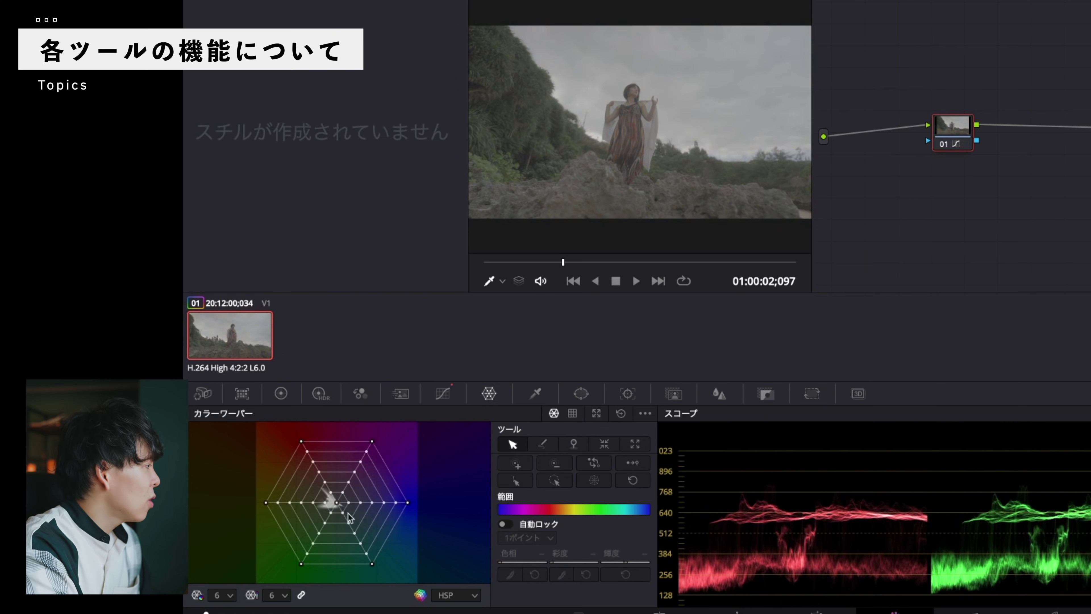
{"action": "left_click_drag", "start_coordinate": [339, 507], "coordinate": [316, 523]}
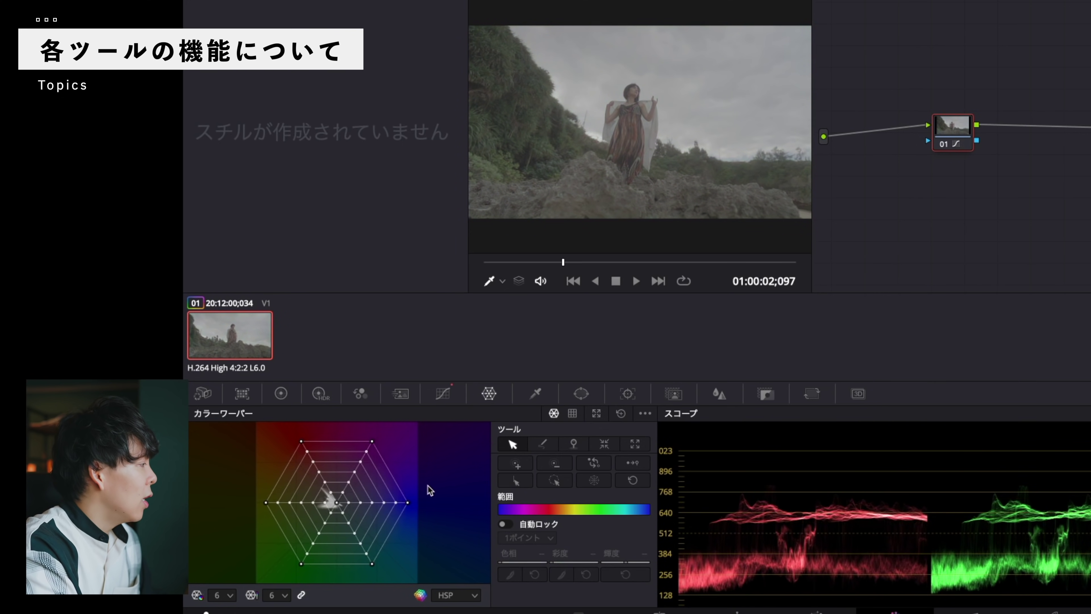
{"action": "left_click_drag", "start_coordinate": [350, 508], "coordinate": [354, 501]}
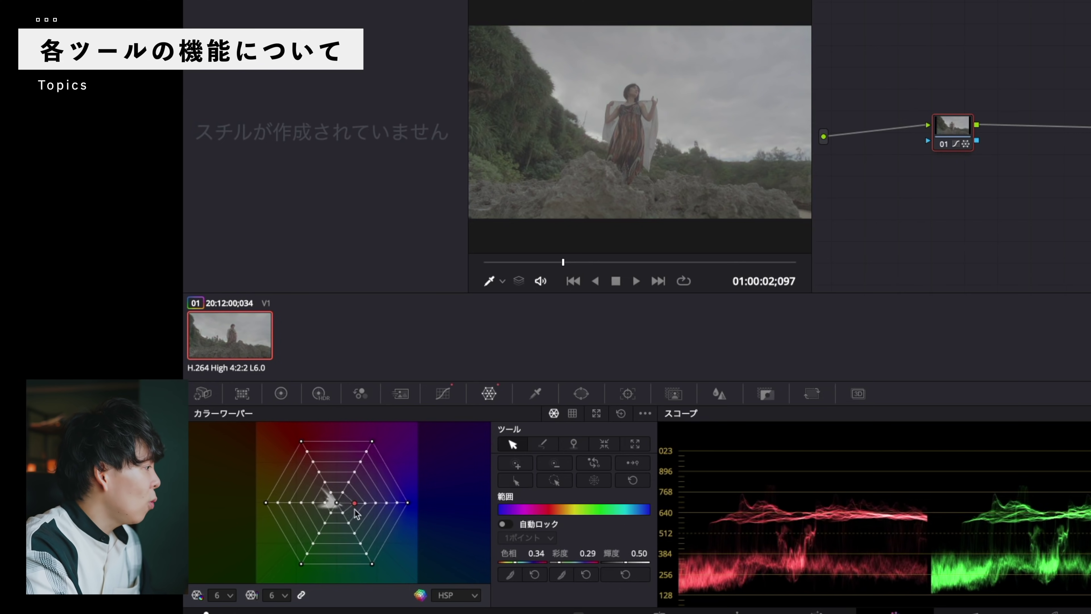
{"action": "key", "text": "ctrl+z"}
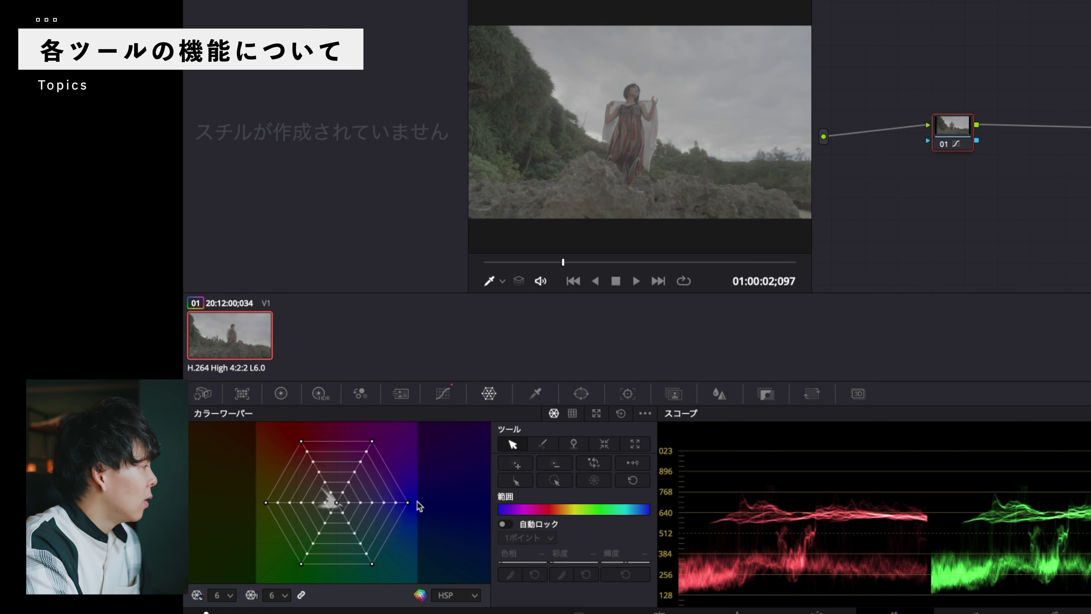
{"action": "left_click", "coordinate": [535, 394]}
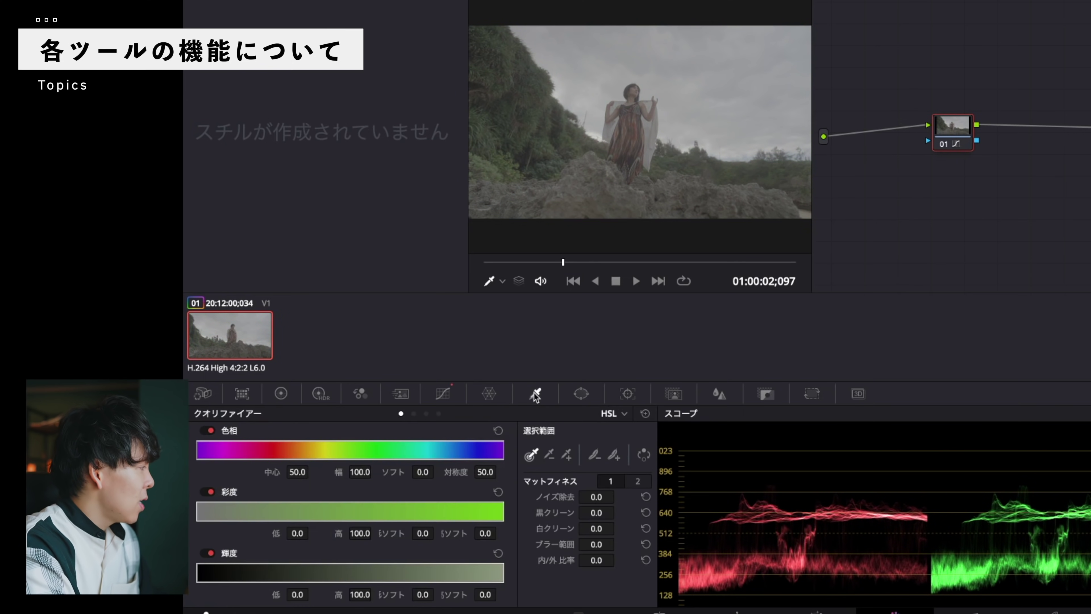
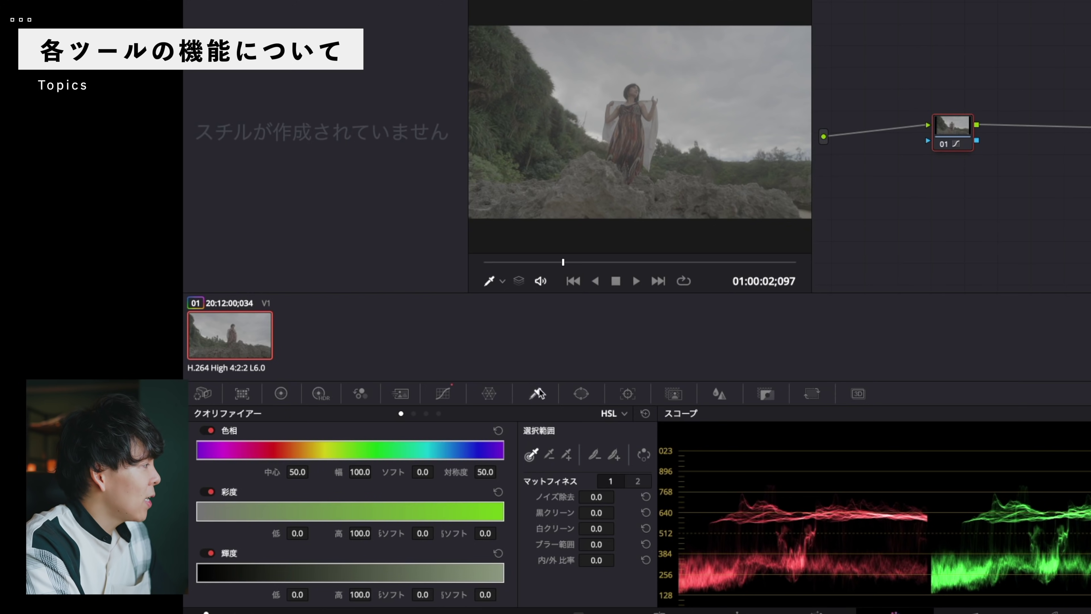
Sample the woman's colours with the qualifier and highlight the selection with everything else greyed out.
{"action": "left_click", "coordinate": [491, 39]}
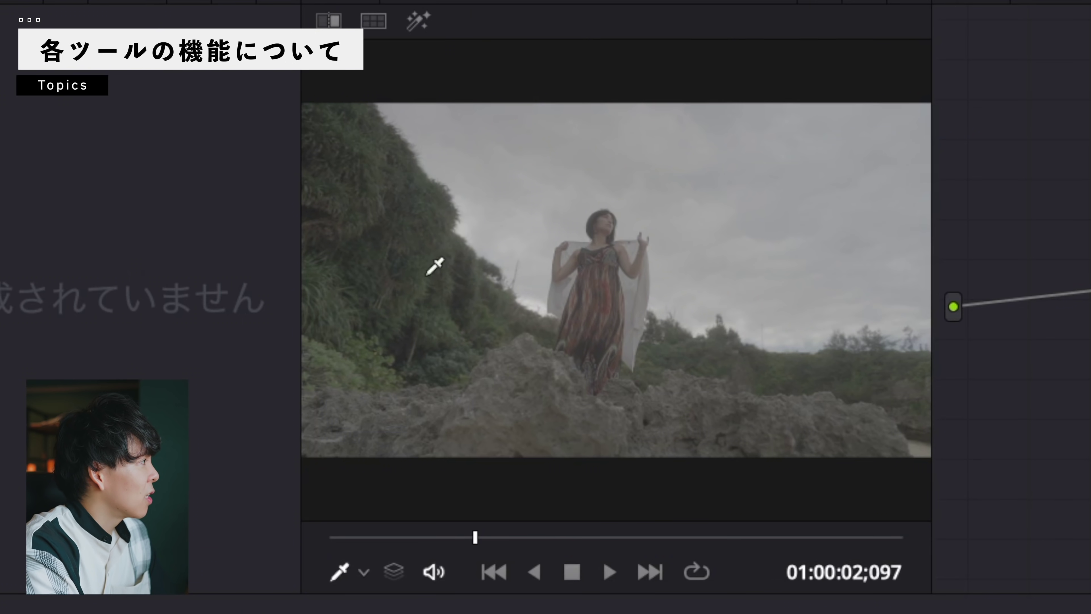
{"action": "left_click", "coordinate": [422, 27]}
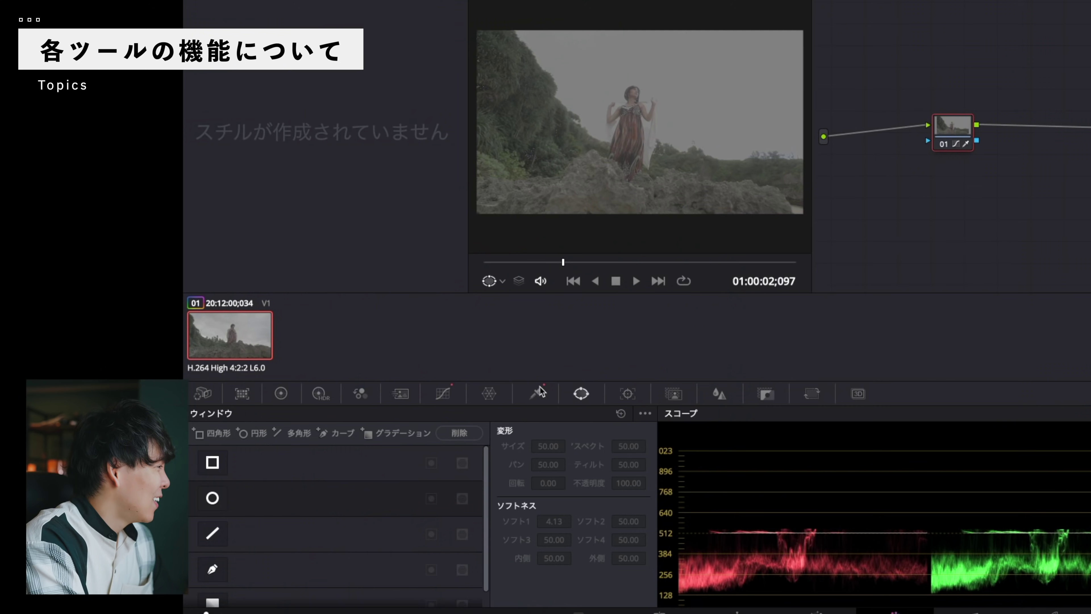
Add a circle power window and move it over the woman.
{"action": "left_click", "coordinate": [583, 396]}
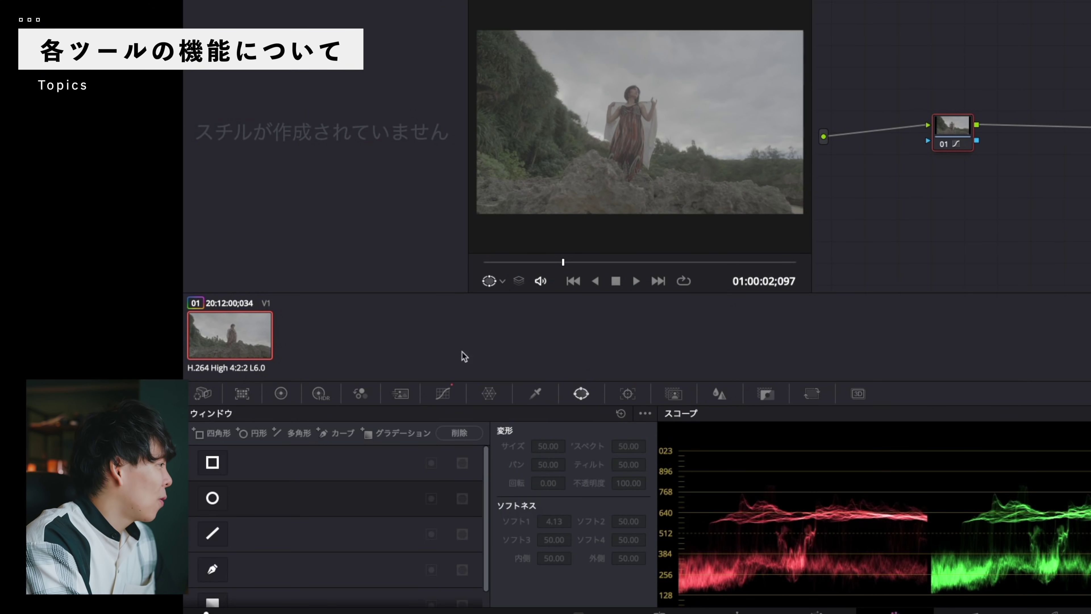
{"action": "left_click", "coordinate": [212, 498]}
{"action": "left_click_drag", "start_coordinate": [640, 109], "coordinate": [634, 103]}
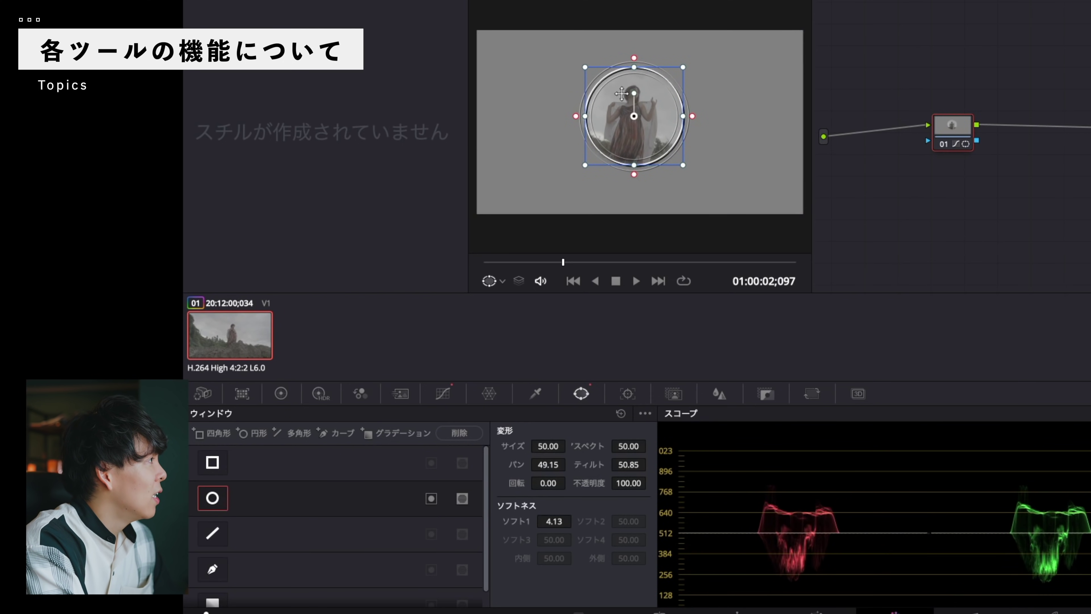
Lift the gamma inside the circle to 0.06 in the Primary wheels.
{"action": "left_click", "coordinate": [271, 397]}
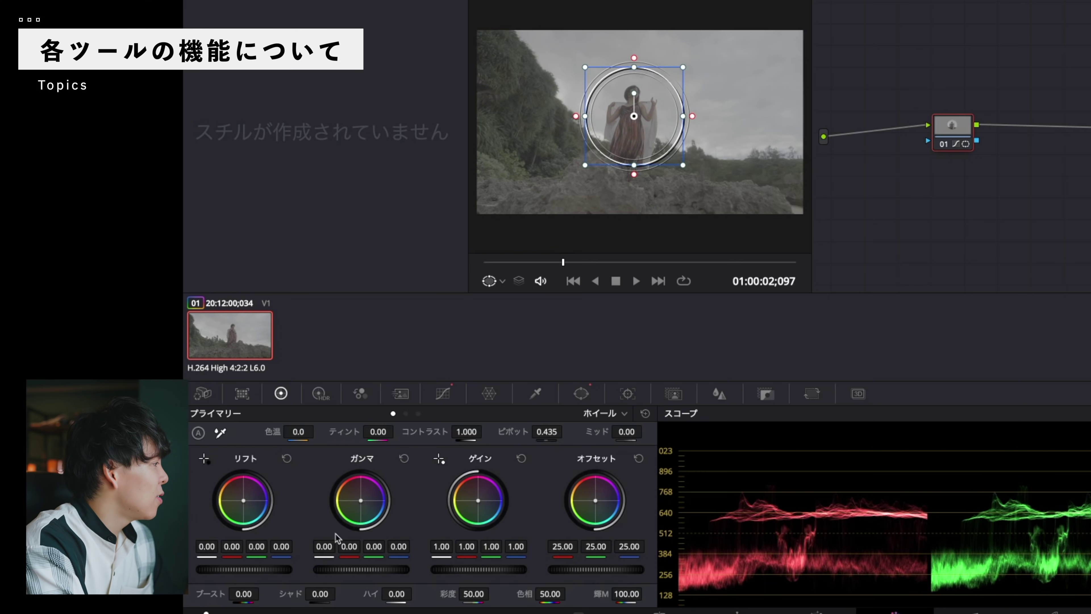
{"action": "left_click_drag", "start_coordinate": [361, 570], "coordinate": [311, 574]}
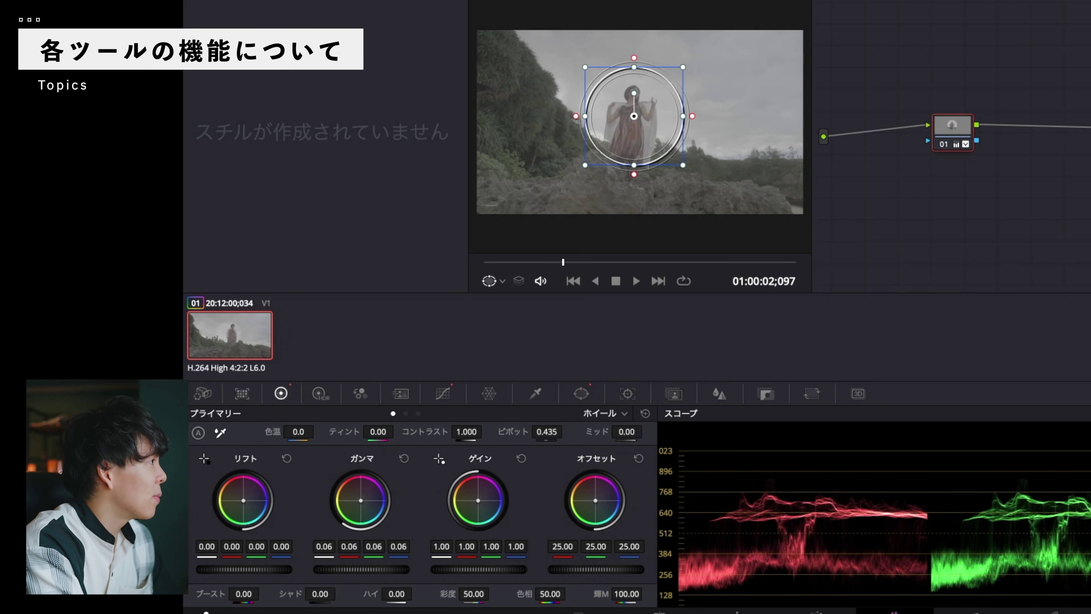
{"action": "left_click", "coordinate": [581, 393]}
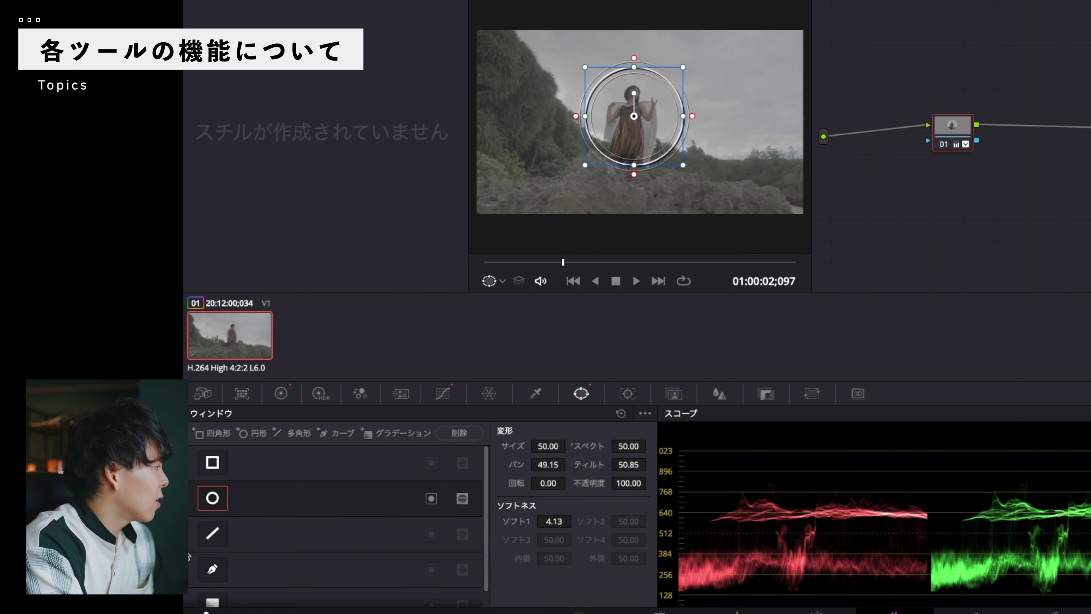
Draw a closed four-point curve window around the woman.
{"action": "left_click", "coordinate": [211, 571]}
{"action": "left_click", "coordinate": [714, 33]}
{"action": "left_click", "coordinate": [730, 161]}
{"action": "left_click", "coordinate": [582, 202]}
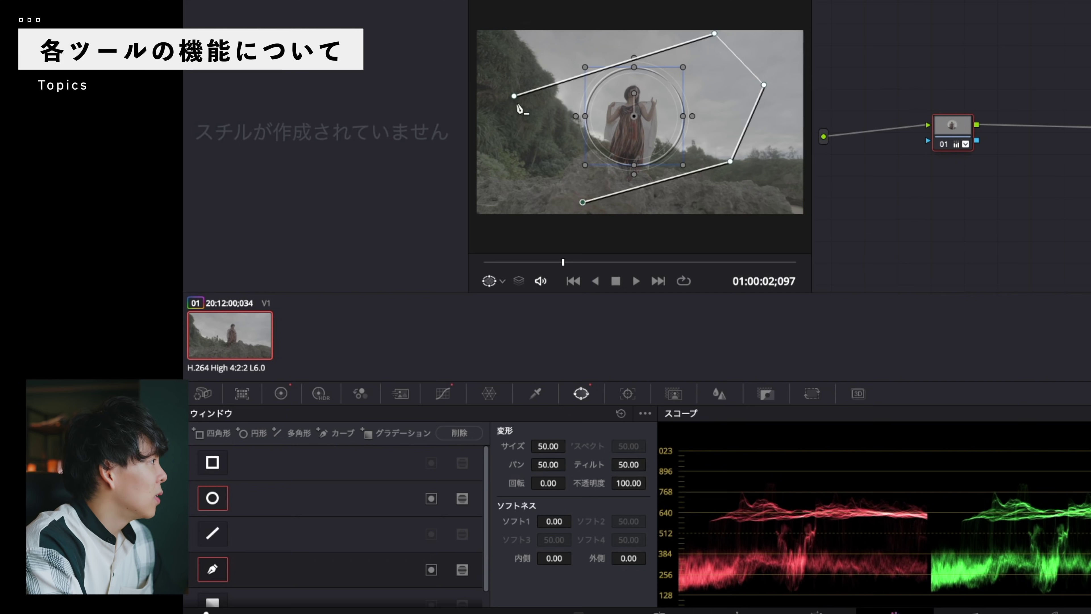
{"action": "left_click", "coordinate": [514, 96]}
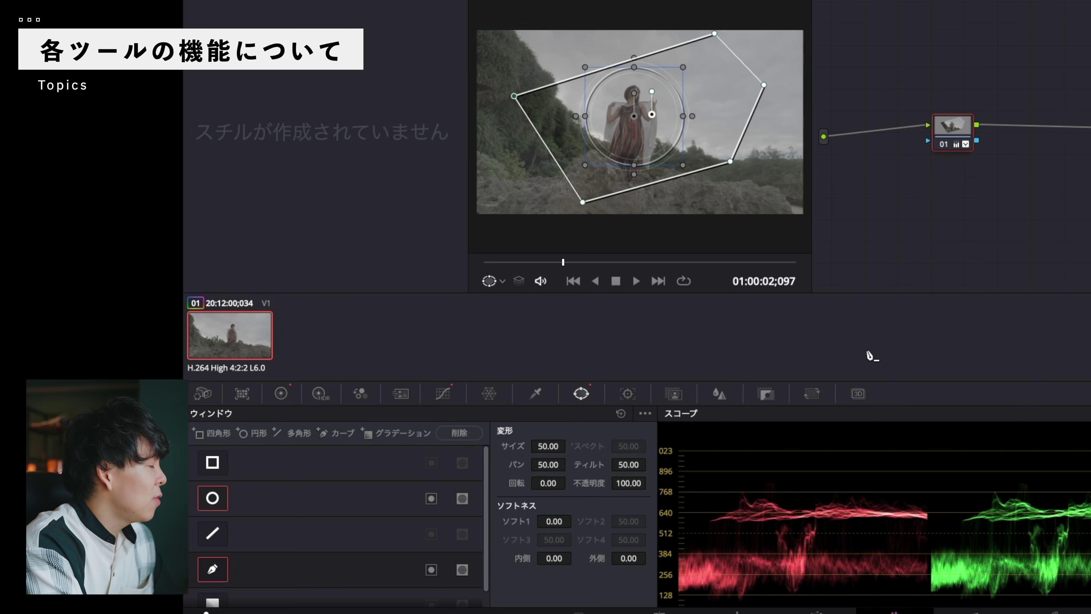
Add a rectangle window and stretch its corners until it nearly fills the frame.
{"action": "scroll", "coordinate": [281, 490], "scroll_direction": "down", "scroll_amount": 1}
{"action": "scroll", "coordinate": [262, 485], "scroll_direction": "up", "scroll_amount": 1}
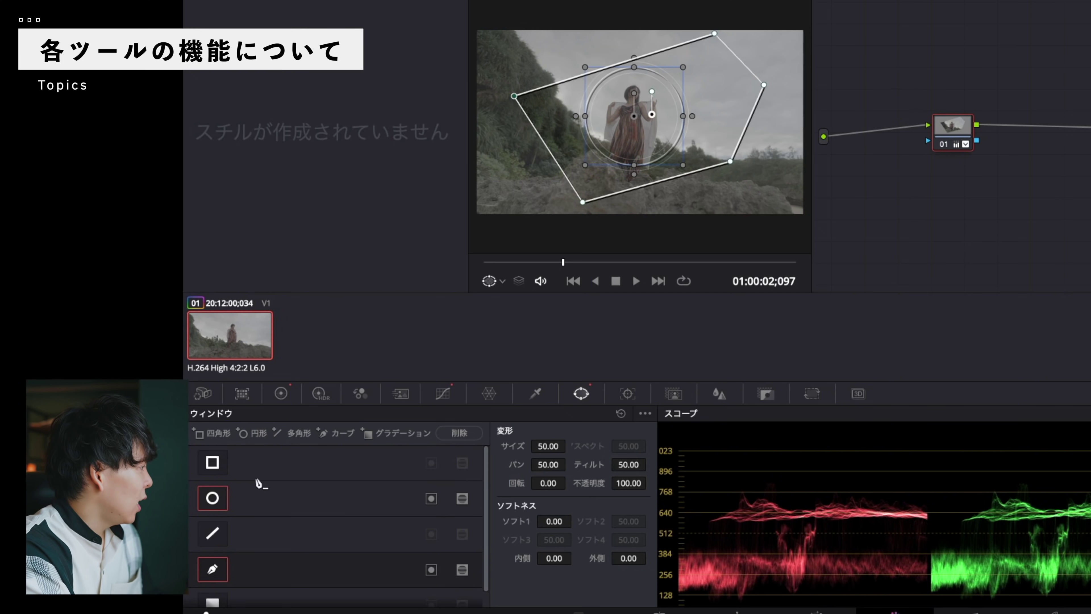
{"action": "left_click", "coordinate": [211, 461]}
{"action": "left_click_drag", "start_coordinate": [705, 158], "coordinate": [809, 220]}
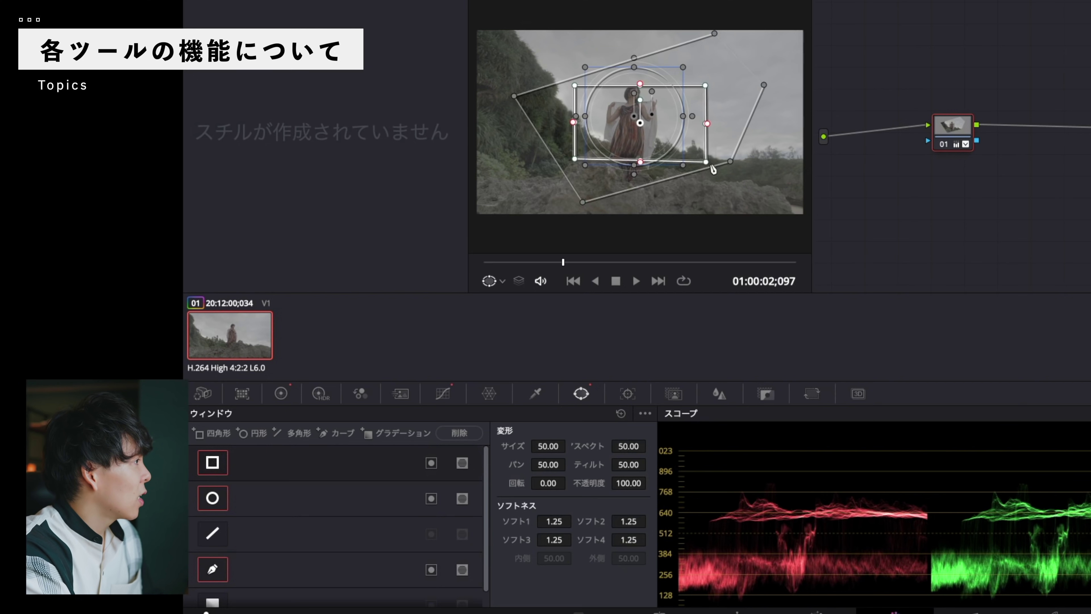
{"action": "left_click_drag", "start_coordinate": [575, 159], "coordinate": [492, 214]}
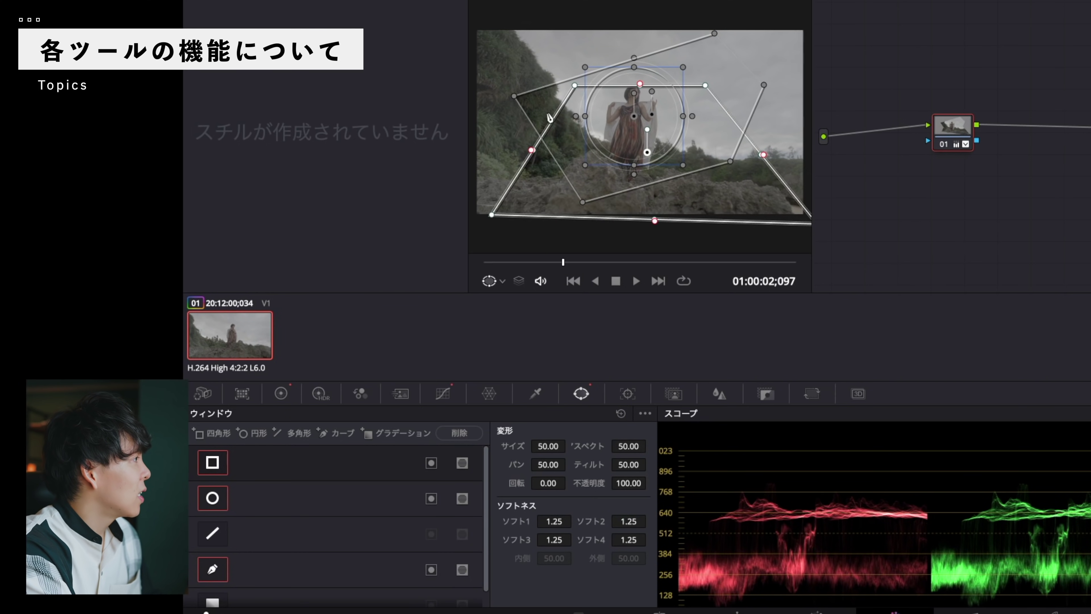
{"action": "left_click_drag", "start_coordinate": [575, 85], "coordinate": [484, 37]}
{"action": "left_click_drag", "start_coordinate": [704, 85], "coordinate": [771, 49]}
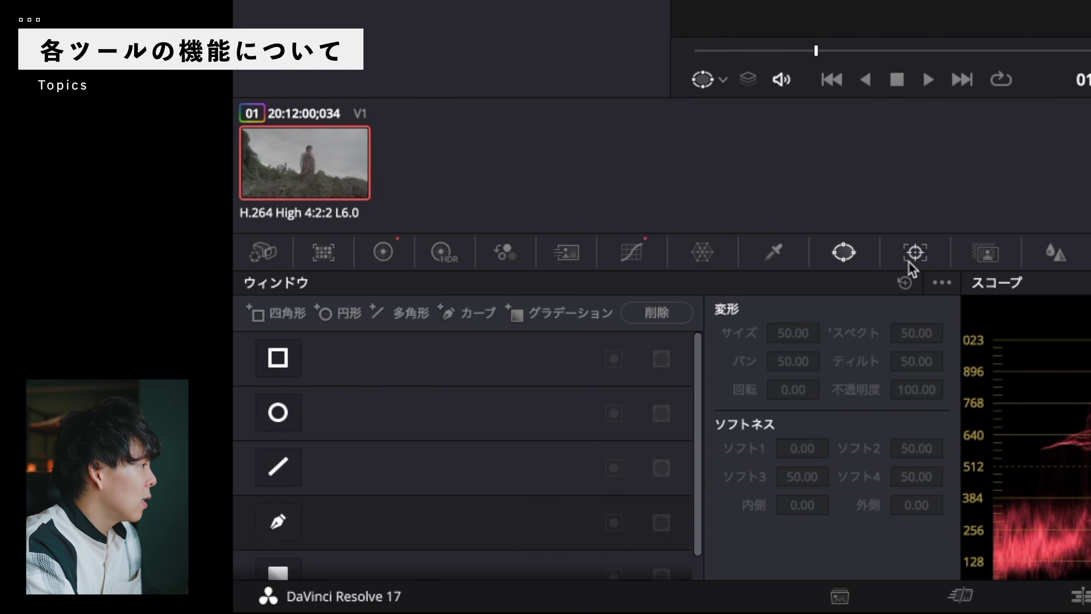
Glance at the Tracker, then re-enable the circle window around the woman at pan 49.34, tilt 50.33.
{"action": "left_click", "coordinate": [915, 254]}
{"action": "left_click", "coordinate": [821, 257]}
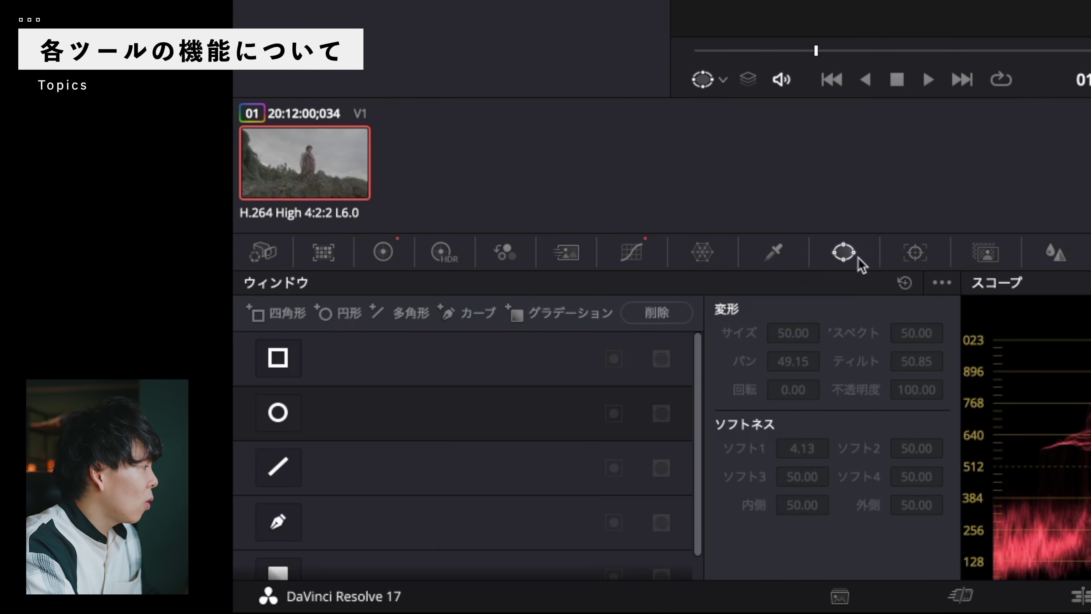
{"action": "left_click", "coordinate": [915, 254]}
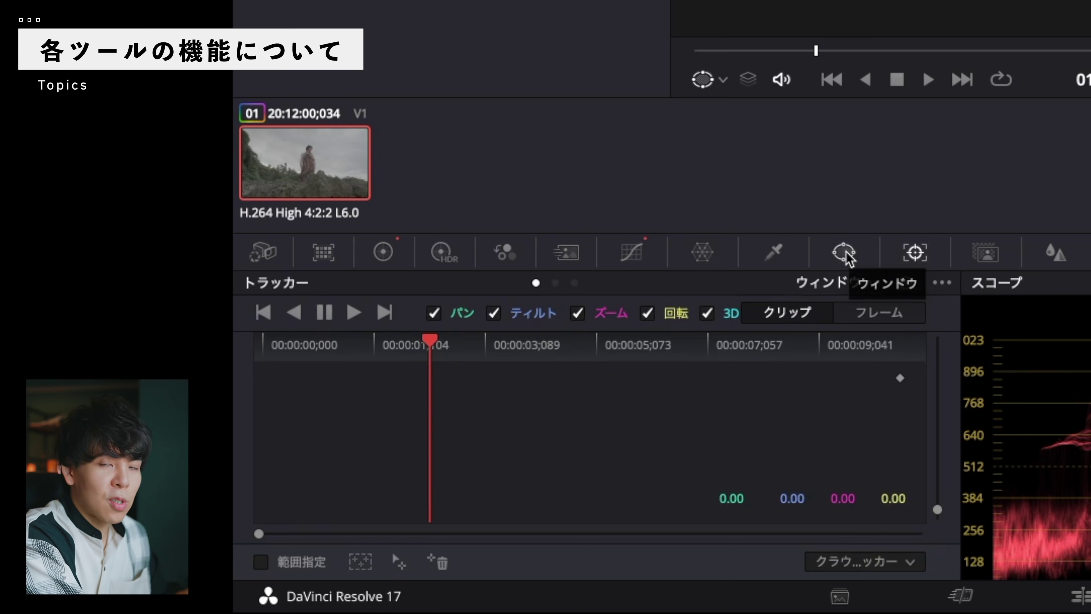
{"action": "left_click", "coordinate": [844, 253]}
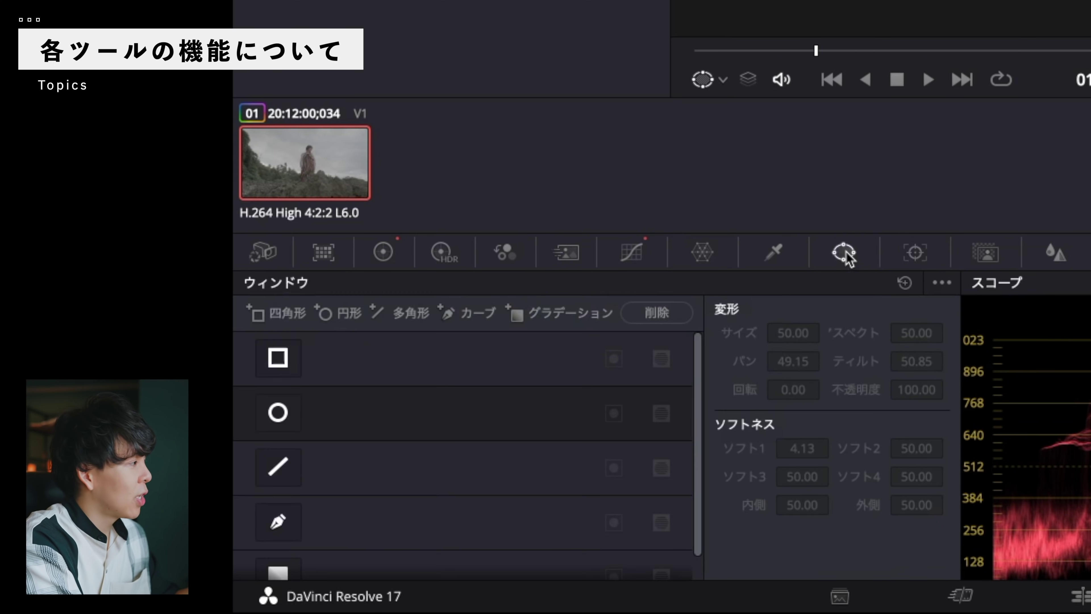
{"action": "left_click", "coordinate": [279, 412]}
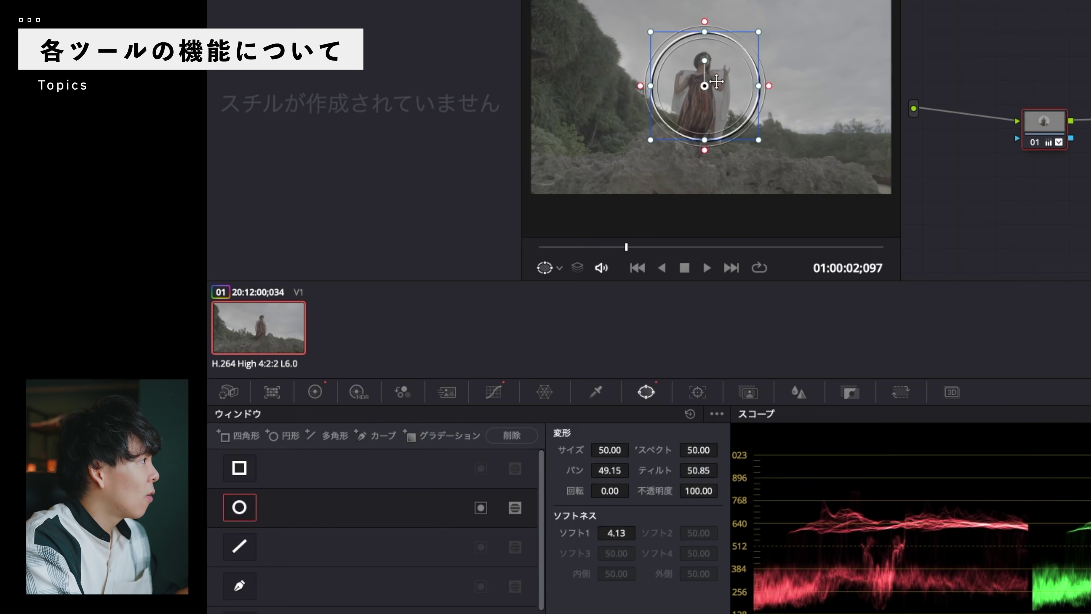
Recentre the circle on the woman (pan 48.96, tilt 49.76) and widen its softness to 9.07.
{"action": "left_click_drag", "start_coordinate": [716, 82], "coordinate": [733, 95]}
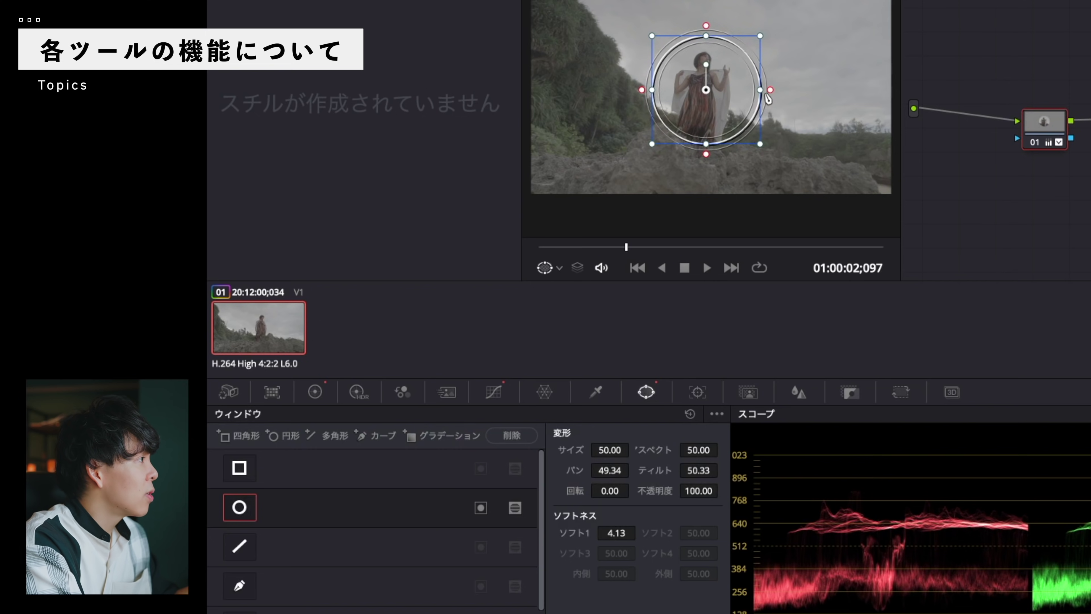
{"action": "left_click_drag", "start_coordinate": [772, 93], "coordinate": [775, 94]}
{"action": "left_click_drag", "start_coordinate": [709, 99], "coordinate": [719, 73]}
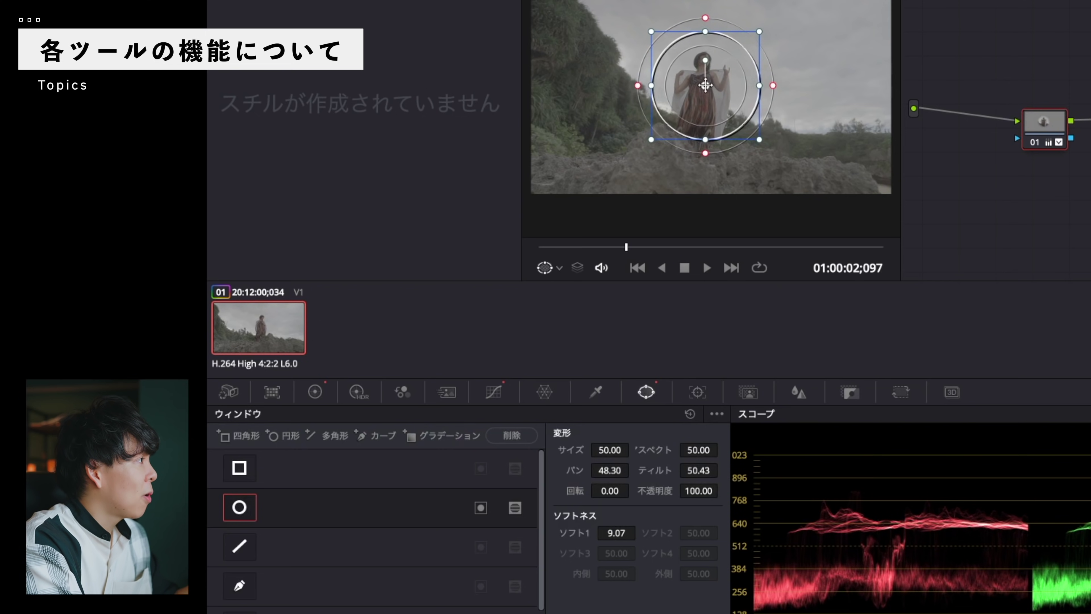
{"action": "left_click_drag", "start_coordinate": [715, 86], "coordinate": [713, 89]}
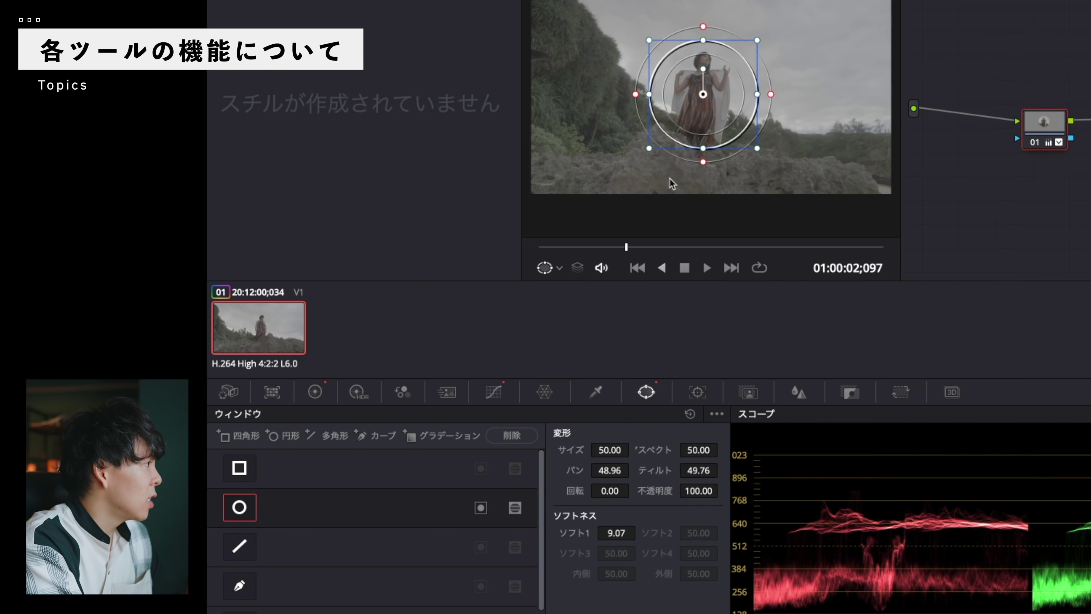
{"action": "left_click", "coordinate": [696, 391]}
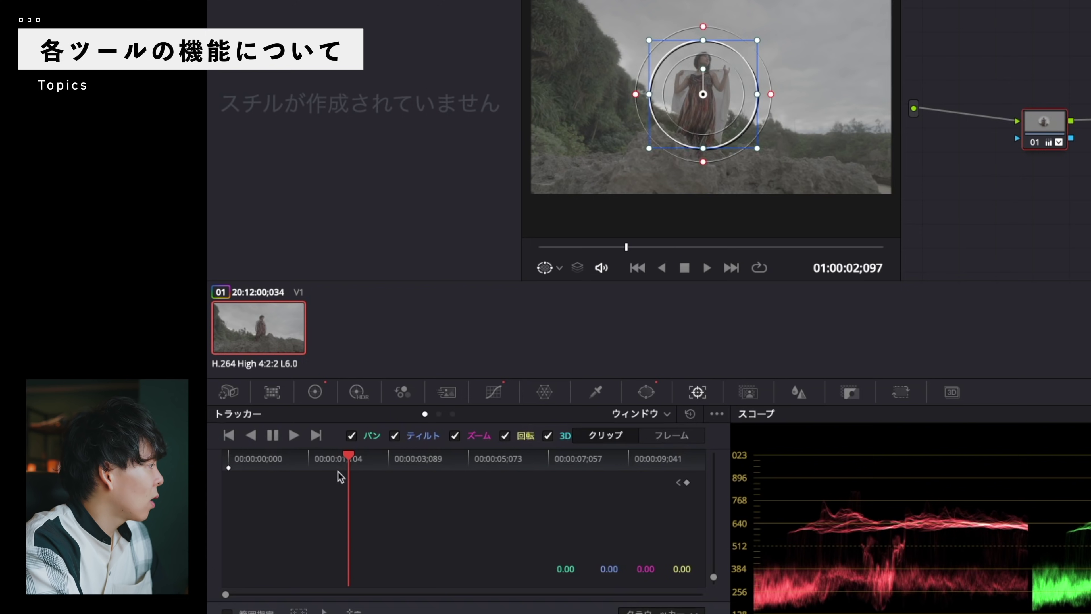
Place the circle on the woman at the first frame, track it forward through the clip, then view the Blur controls.
{"action": "left_click", "coordinate": [226, 455]}
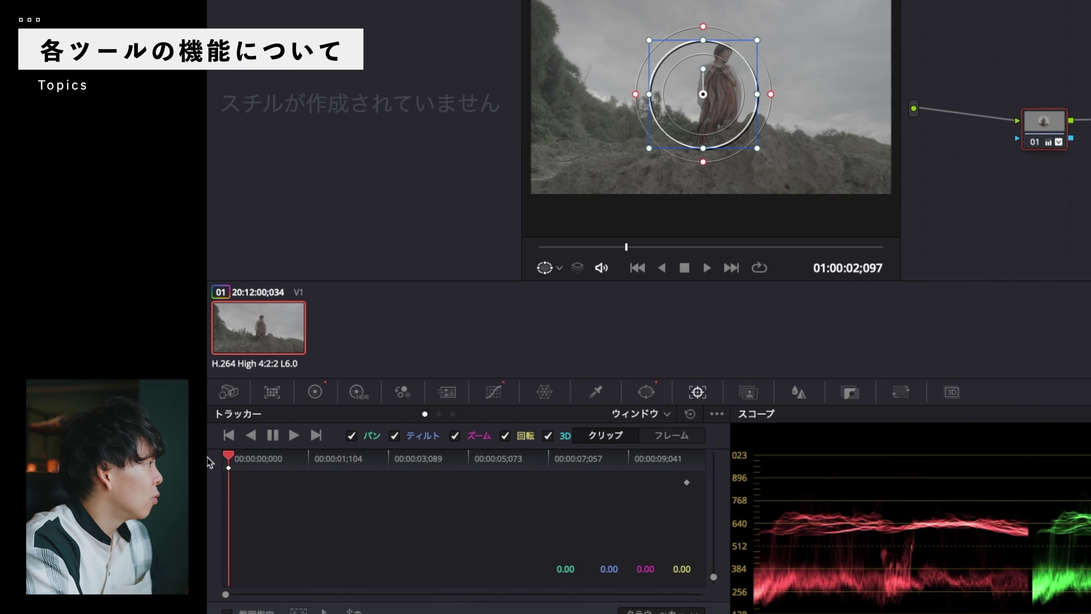
{"action": "left_click_drag", "start_coordinate": [699, 91], "coordinate": [720, 80]}
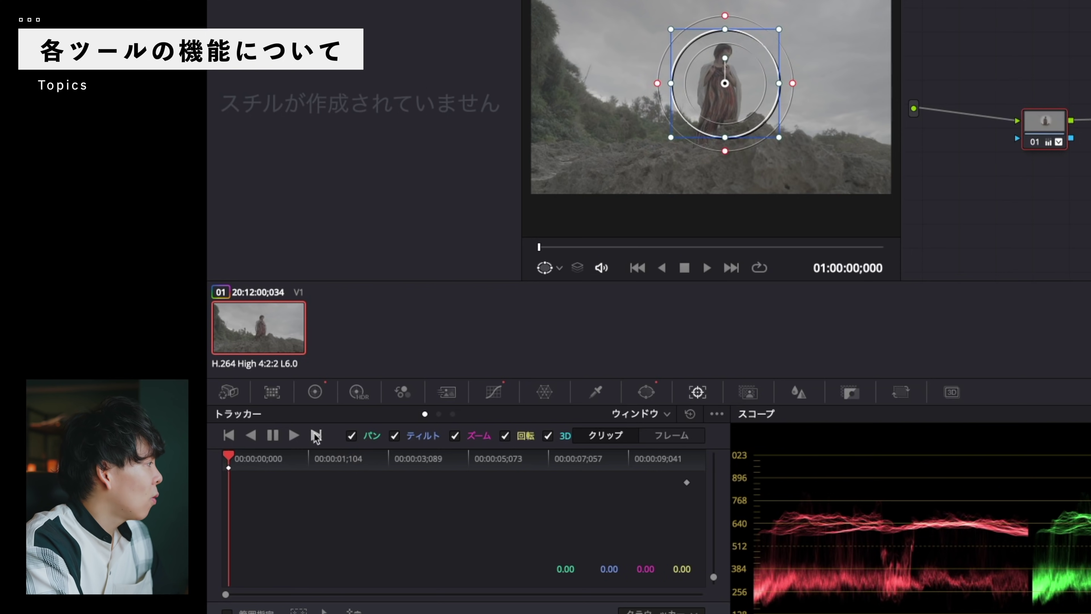
{"action": "left_click", "coordinate": [295, 436]}
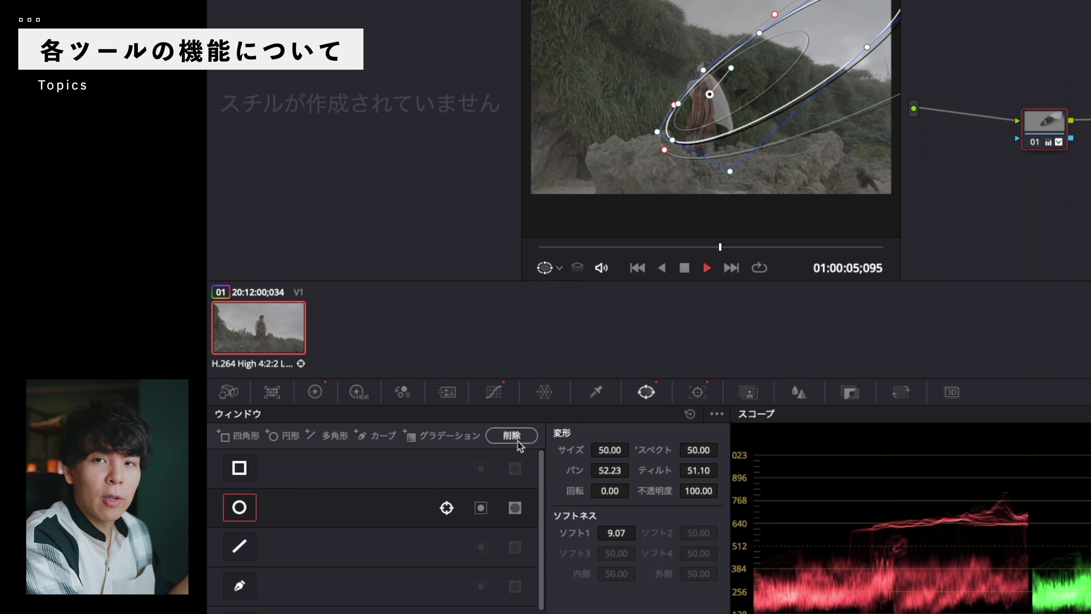
{"action": "left_click", "coordinate": [697, 391]}
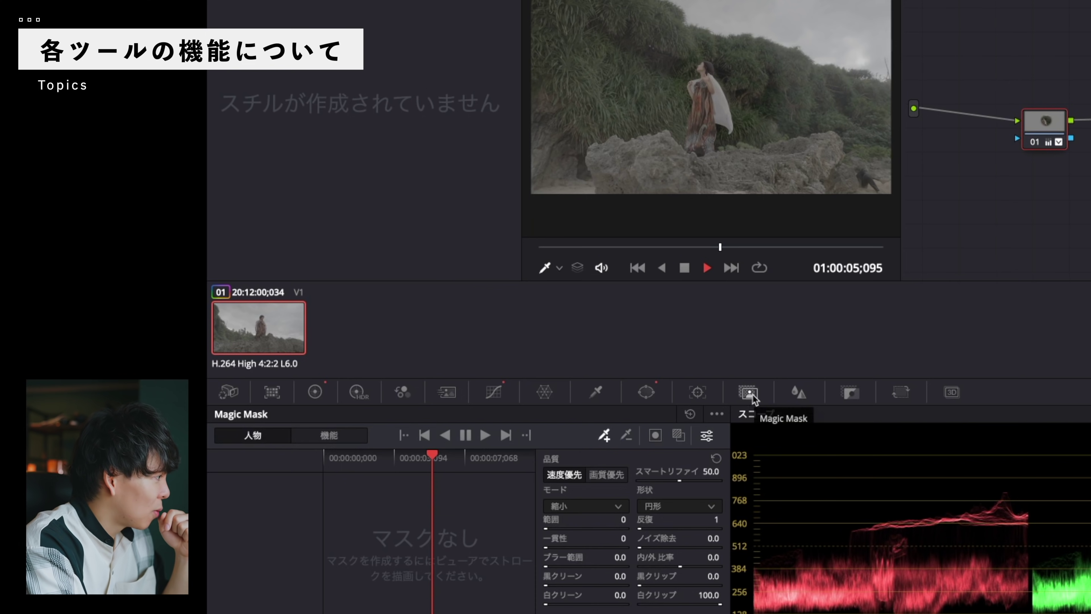
{"action": "left_click", "coordinate": [812, 394]}
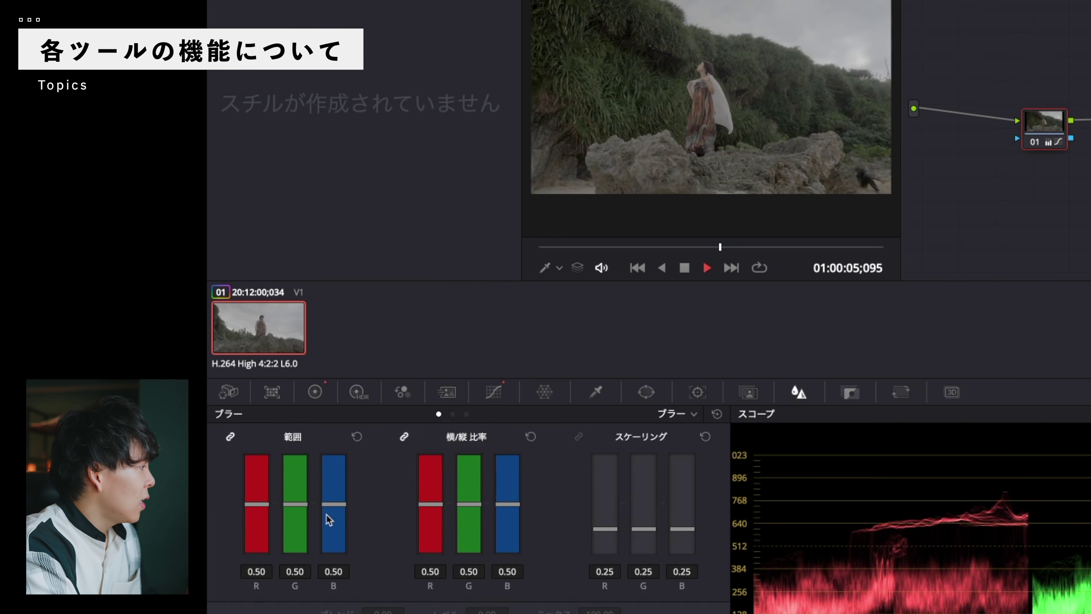
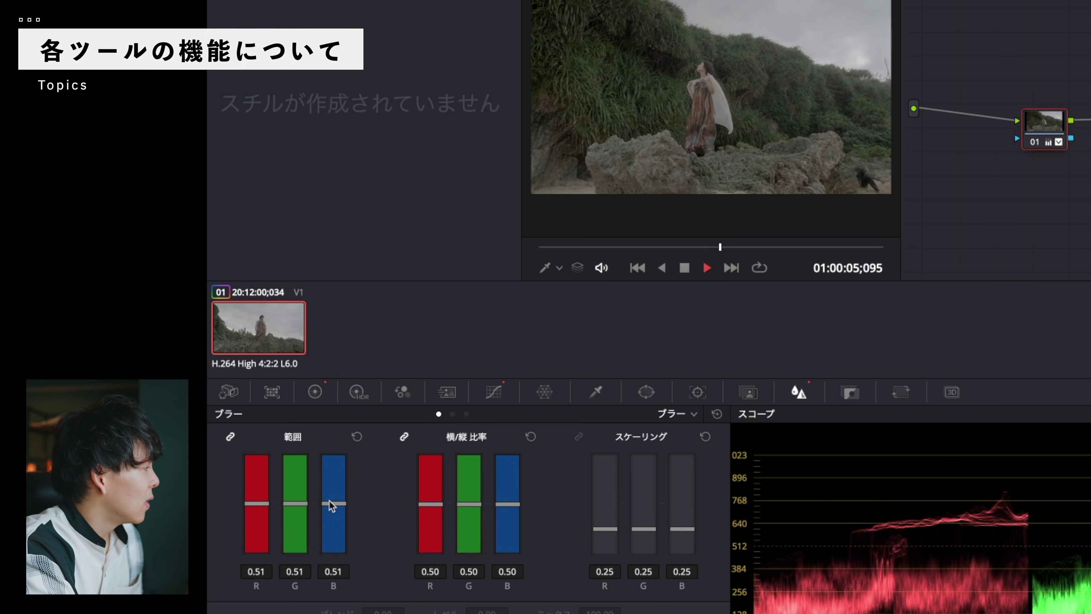
Show the Key palette and move node 01 up and to the left in the node graph.
{"action": "left_click", "coordinate": [857, 394]}
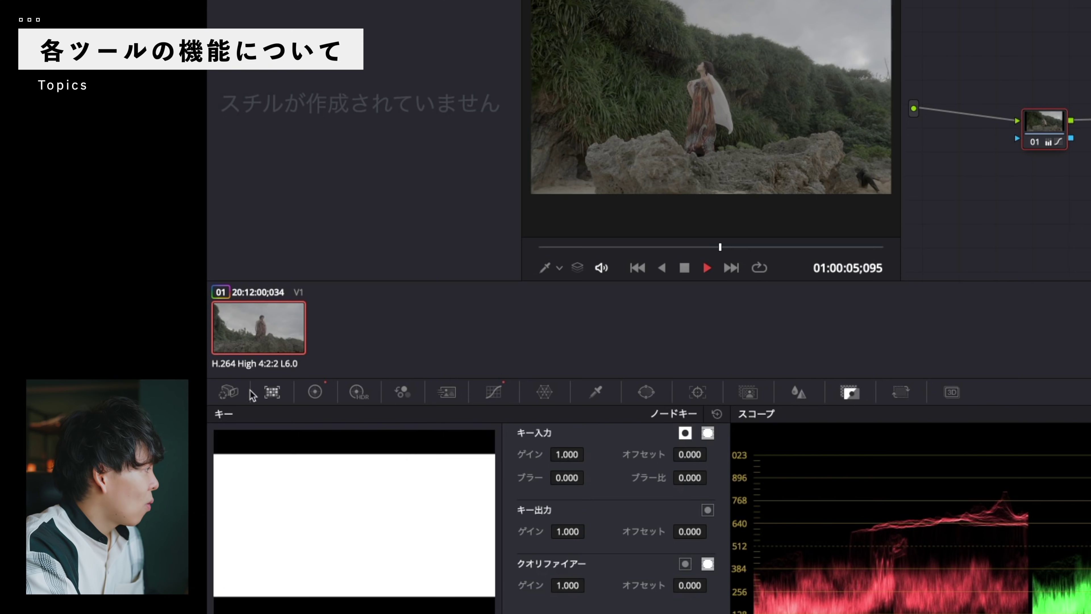
{"action": "left_click_drag", "start_coordinate": [1051, 129], "coordinate": [1018, 81]}
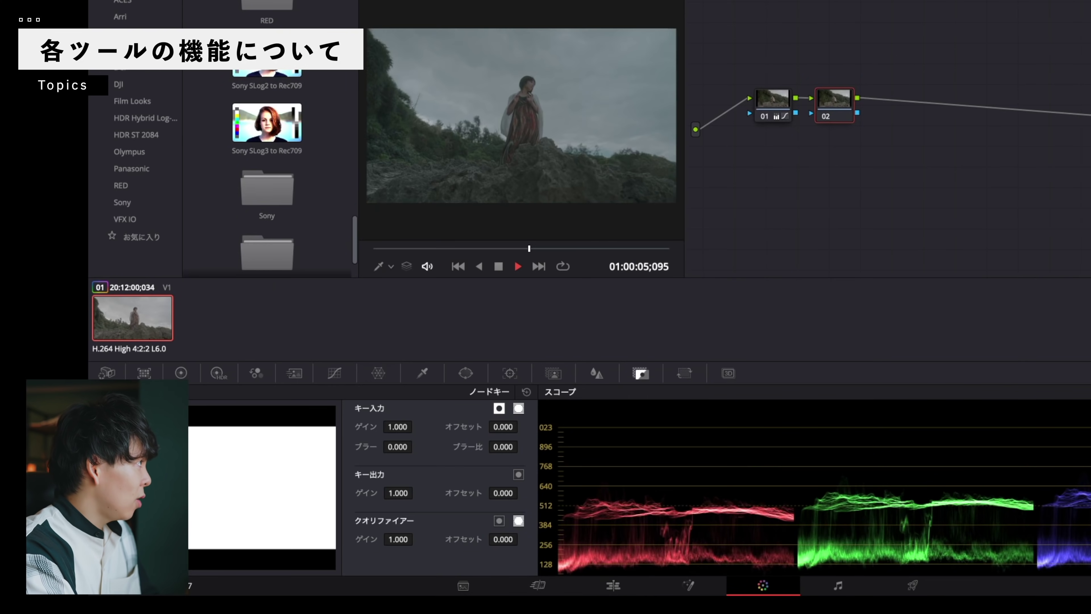
Apply the Sony SLog3 to Rec709 LUT to node 02, compare before/after, and lower key output gain to 0.683.
{"action": "left_click_drag", "start_coordinate": [266, 123], "coordinate": [857, 127]}
{"action": "left_click", "coordinate": [849, 128]}
{"action": "left_click", "coordinate": [854, 125]}
{"action": "left_click", "coordinate": [856, 126]}
{"action": "left_click", "coordinate": [855, 126]}
{"action": "left_click", "coordinate": [853, 127]}
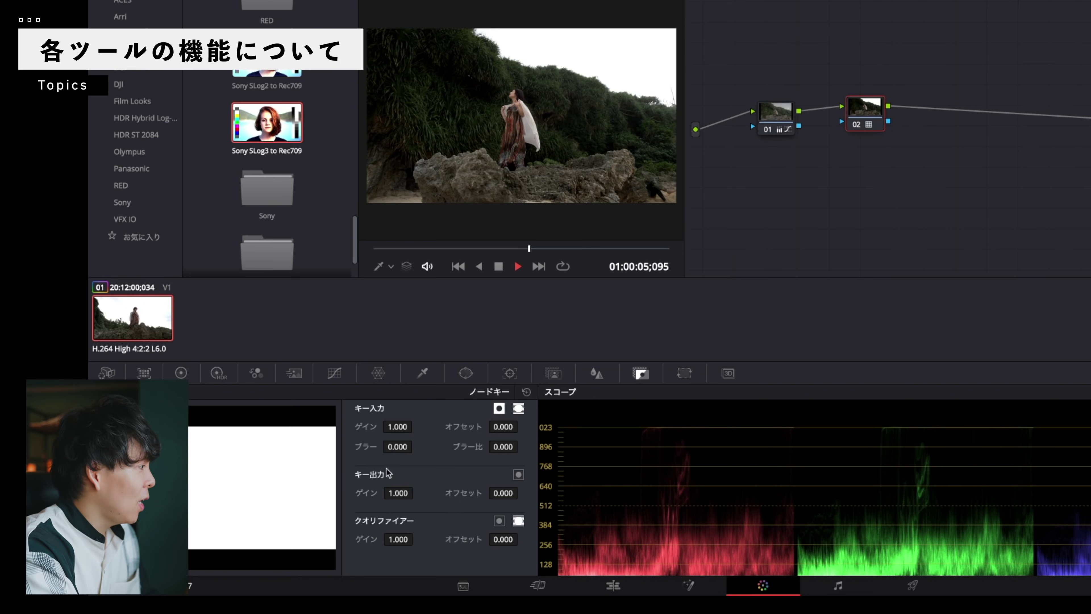
{"action": "left_click_drag", "start_coordinate": [416, 493], "coordinate": [399, 498]}
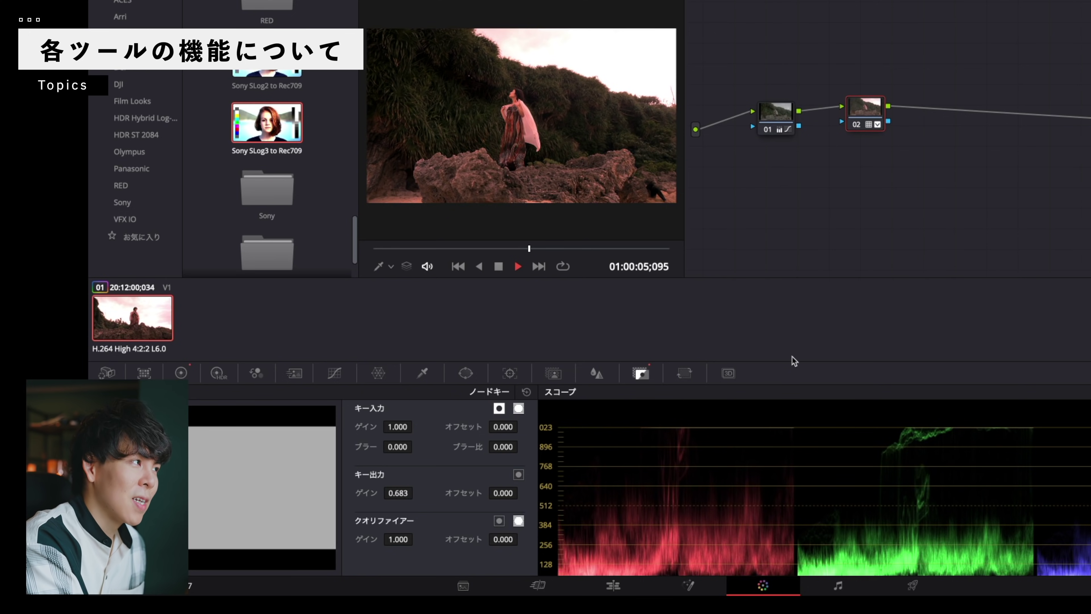
{"action": "left_click", "coordinate": [677, 369]}
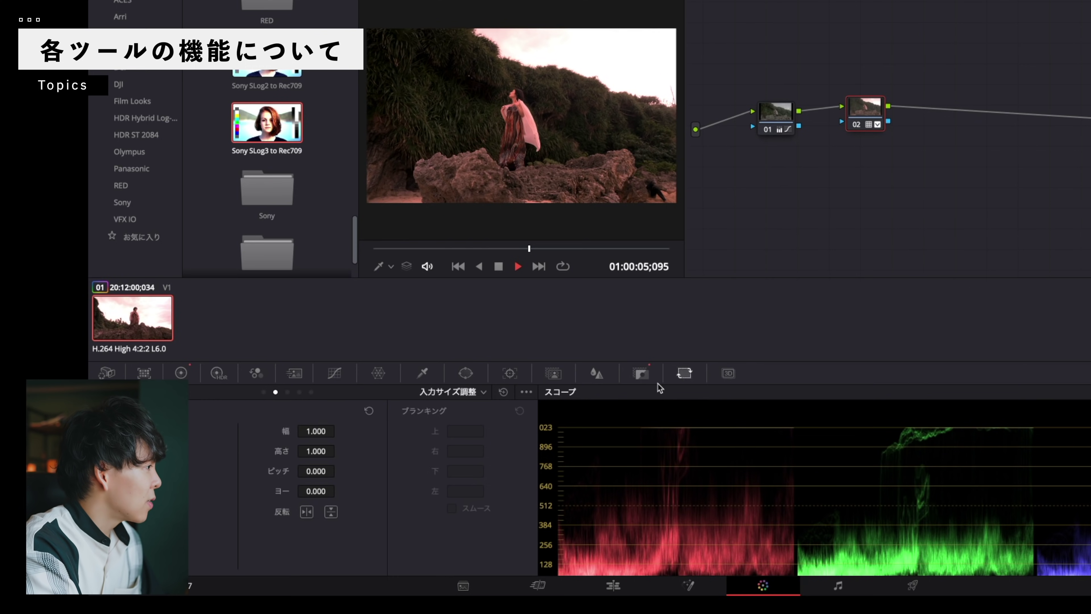
Flip between node 02's Node Key and Sizing palettes, then view Primaries and Motion Effects.
{"action": "left_click", "coordinate": [641, 373]}
{"action": "left_click", "coordinate": [684, 373]}
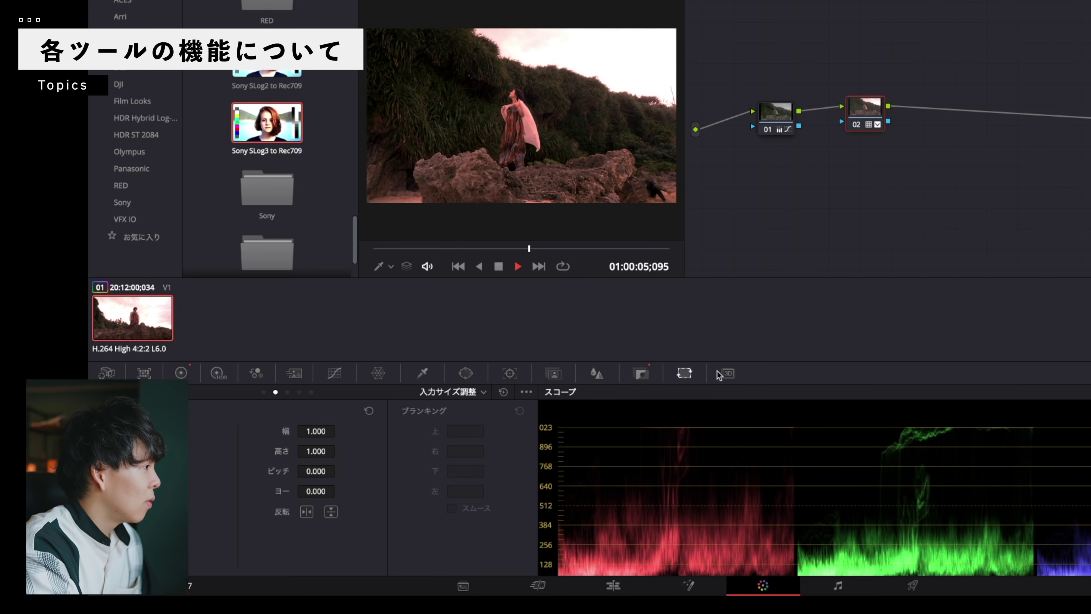
{"action": "left_click", "coordinate": [640, 373]}
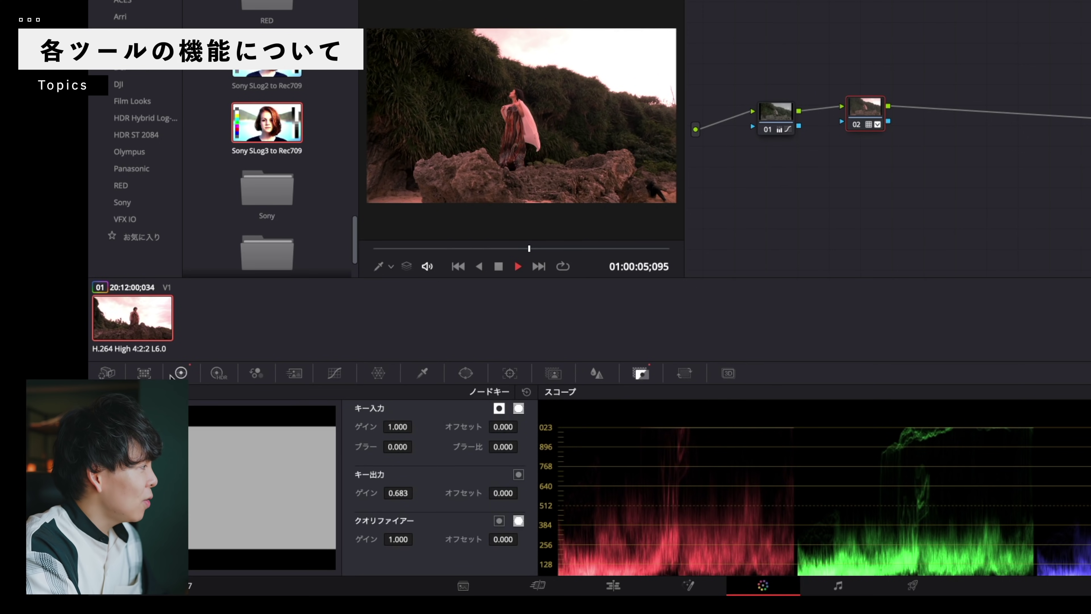
{"action": "left_click", "coordinate": [182, 373]}
{"action": "left_click", "coordinate": [294, 373]}
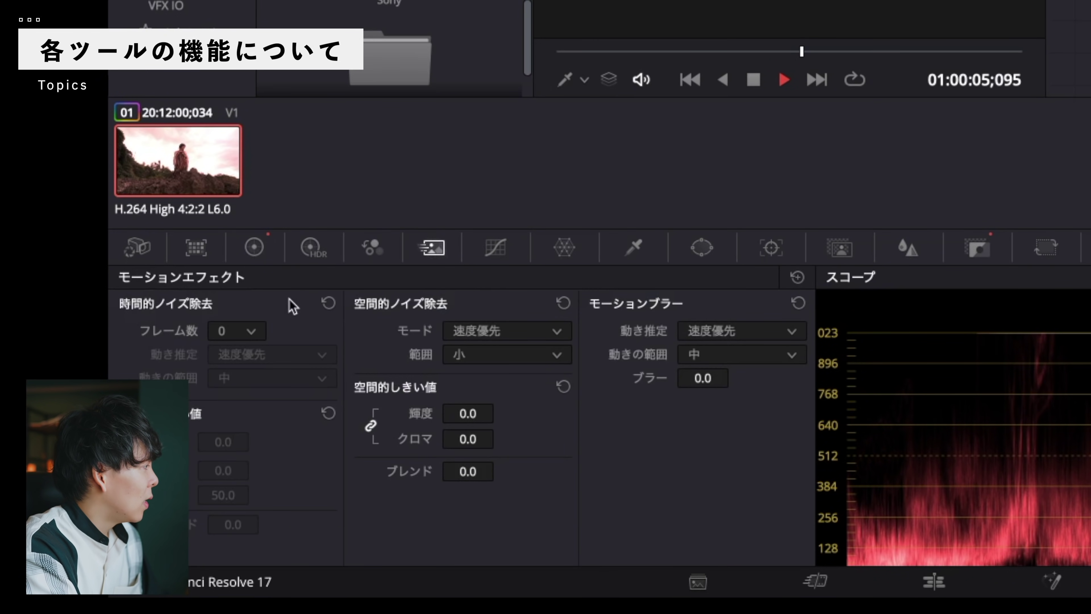
Tour the Curves, Qualifier, Window, Tracker, Magic Mask, Key and Blur palettes.
{"action": "left_click", "coordinate": [502, 250]}
{"action": "left_click", "coordinate": [642, 258]}
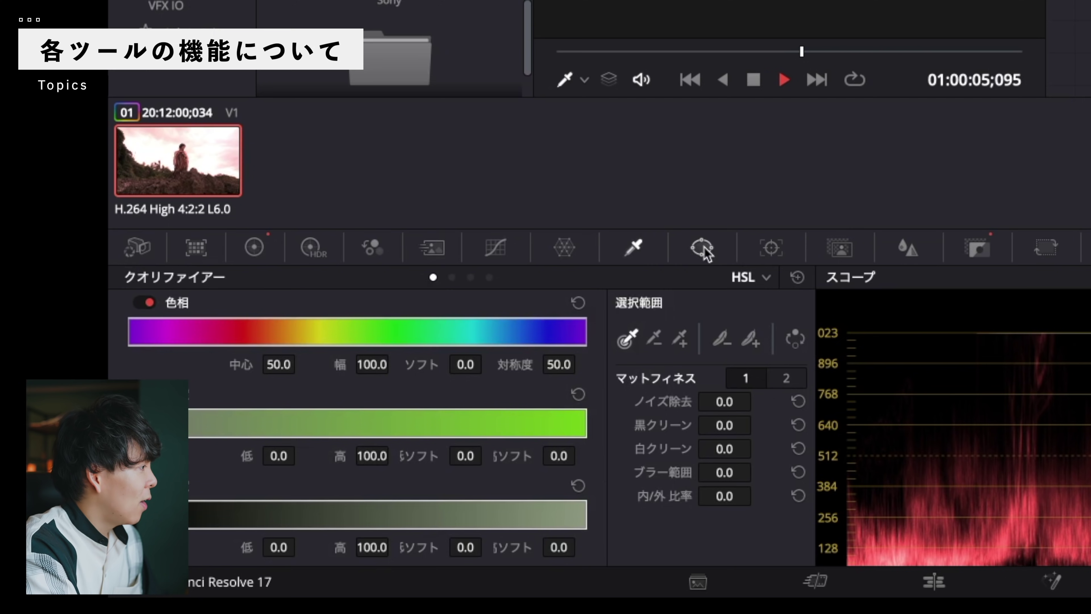
{"action": "left_click", "coordinate": [704, 251]}
{"action": "left_click", "coordinate": [771, 247]}
{"action": "left_click", "coordinate": [840, 248]}
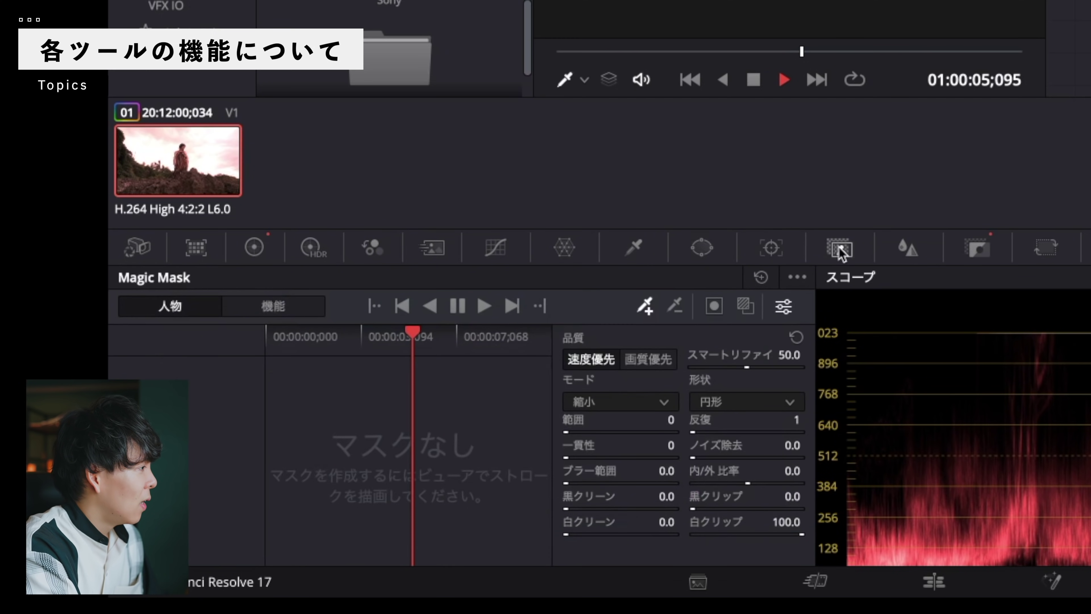
{"action": "left_click", "coordinate": [980, 248]}
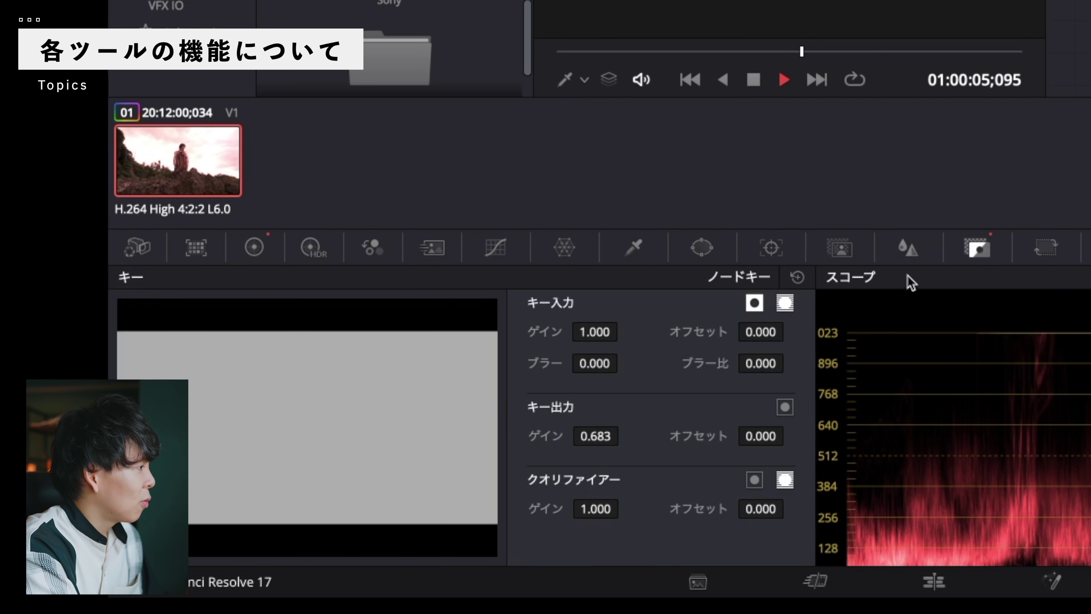
{"action": "left_click", "coordinate": [907, 248]}
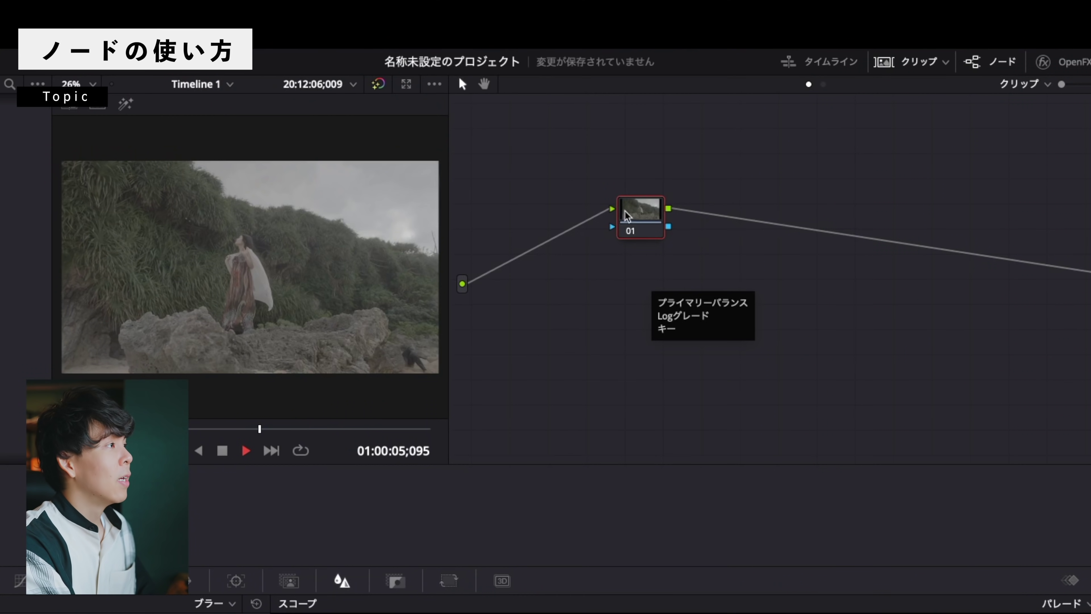
Lower the lone node 01 so its source and output links run level.
{"action": "mouse_move", "coordinate": [628, 217]}
{"action": "left_mouse_down"}
{"action": "mouse_move", "coordinate": [605, 297]}
{"action": "mouse_move", "coordinate": [545, 274]}
{"action": "left_mouse_up"}
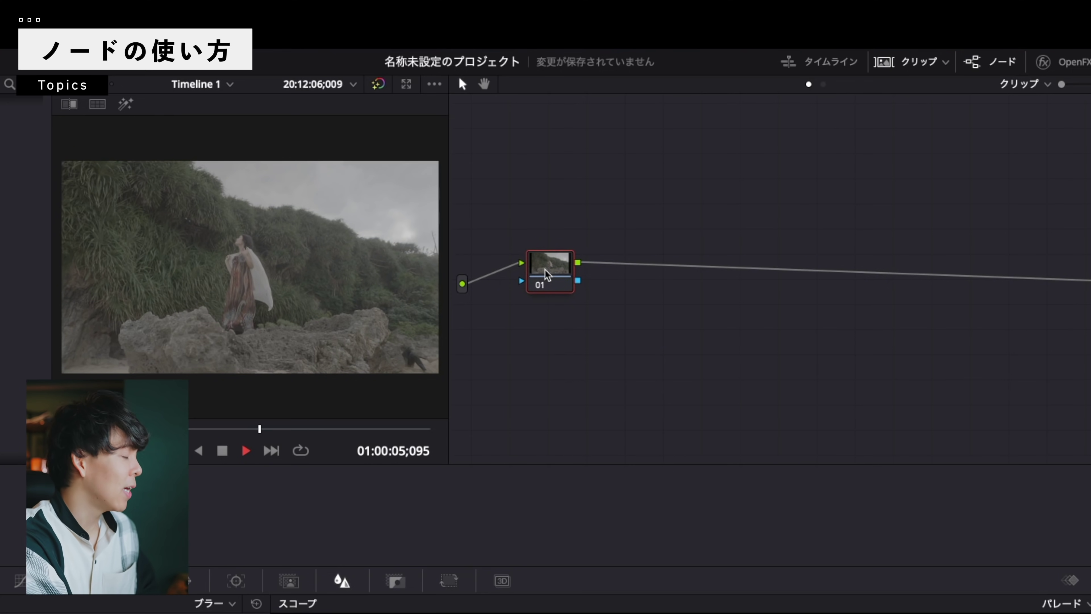
Shift node 01 down-left and append serial nodes to form a 01–05 chain.
{"action": "left_click_drag", "start_coordinate": [545, 269], "coordinate": [523, 287]}
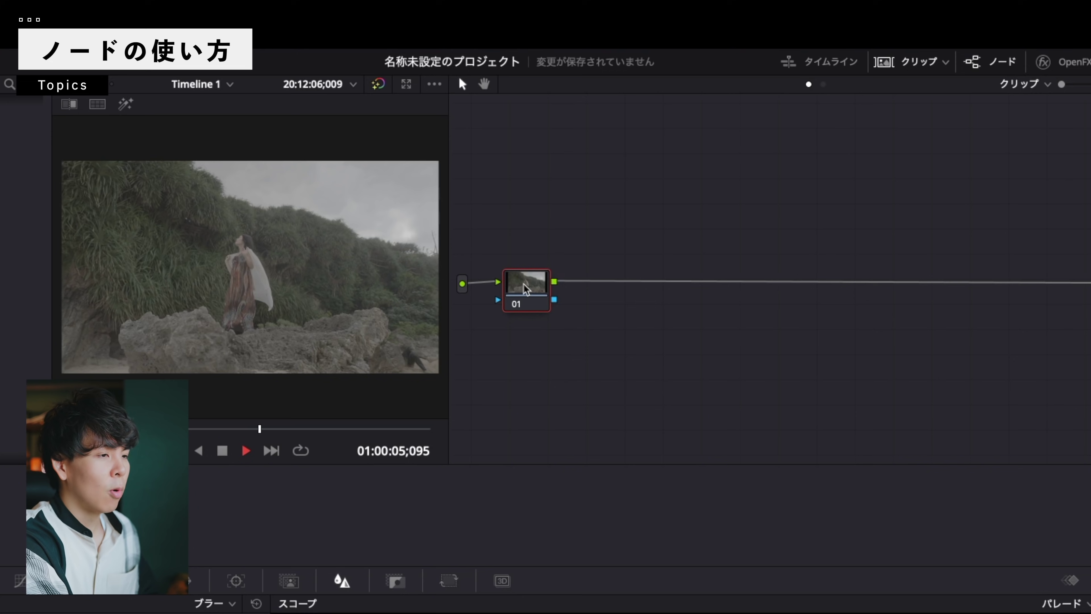
{"action": "key", "text": "alt+s"}
{"action": "key", "text": "alt+s"}
{"action": "key", "text": "alt+s"}
{"action": "key", "text": "alt+s"}
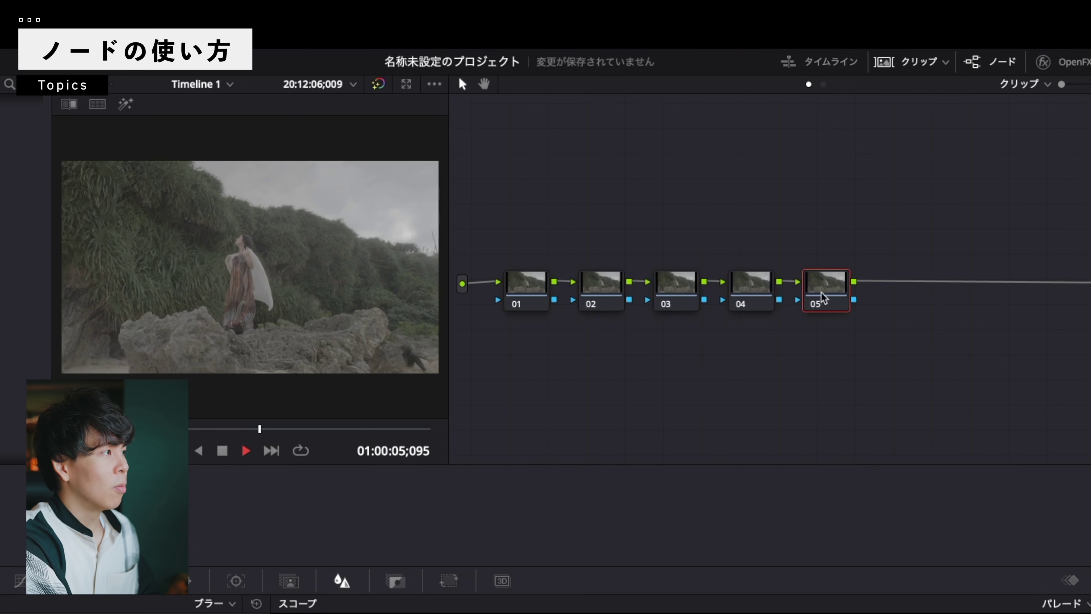
{"action": "left_click", "coordinate": [529, 284]}
Select each node of the chain in turn, 01 through 05, ending on node 01.
{"action": "left_click", "coordinate": [607, 292]}
{"action": "left_click", "coordinate": [741, 288]}
{"action": "left_click", "coordinate": [822, 287]}
{"action": "left_click", "coordinate": [540, 288]}
{"action": "left_click", "coordinate": [602, 289]}
{"action": "left_click", "coordinate": [687, 295]}
{"action": "left_click", "coordinate": [759, 293]}
{"action": "left_click", "coordinate": [830, 289]}
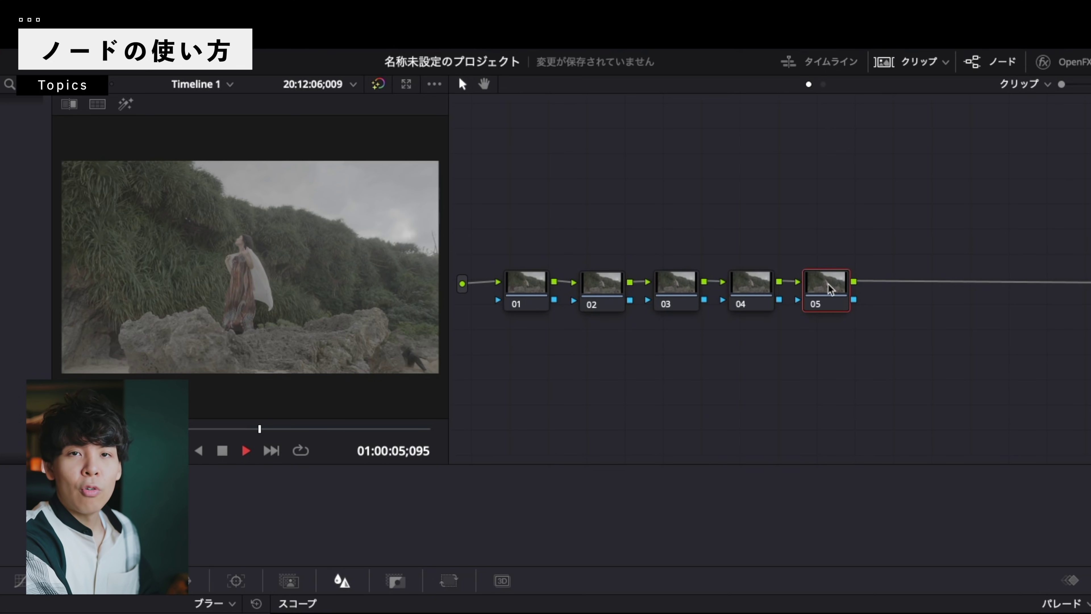
{"action": "left_click", "coordinate": [522, 288]}
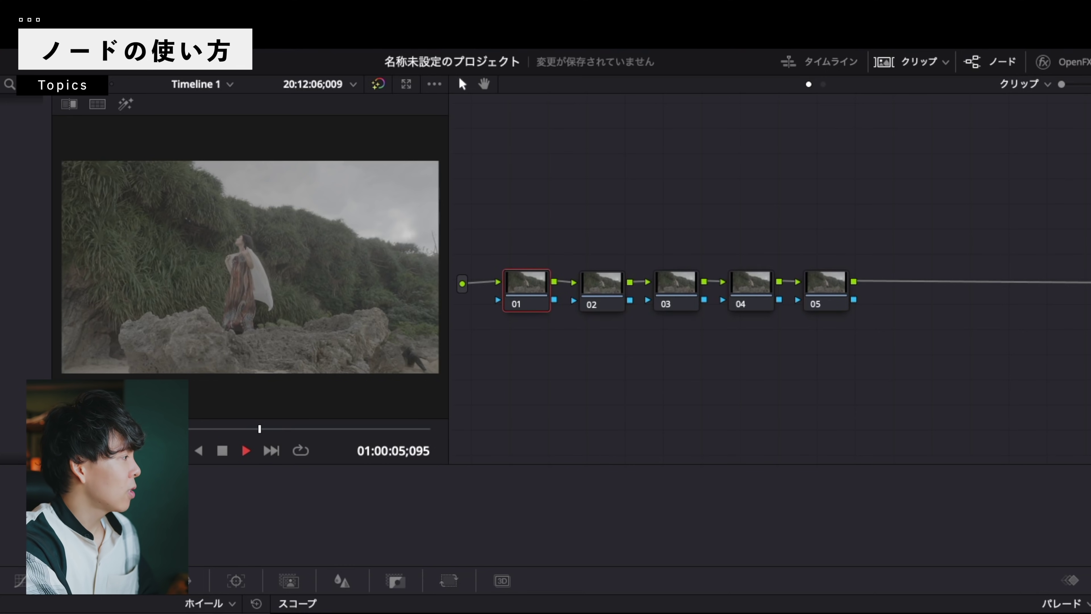
Bypass node 01 for comparison, step to nodes 02 and 03, and show curves for node 03.
{"action": "key", "text": "ctrl+d"}
{"action": "left_click", "coordinate": [601, 288]}
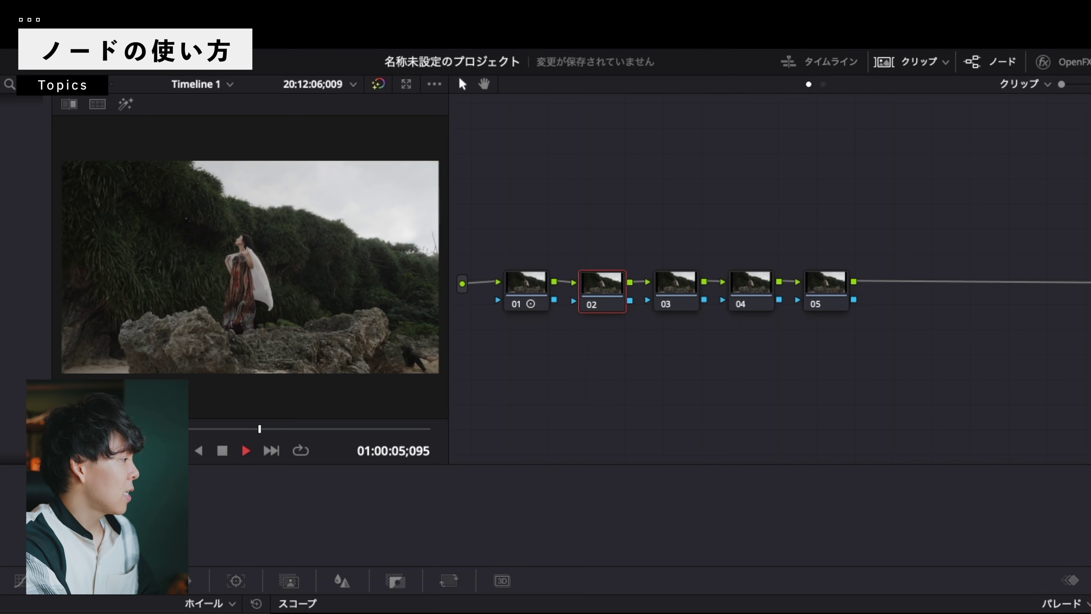
{"action": "left_click", "coordinate": [675, 288]}
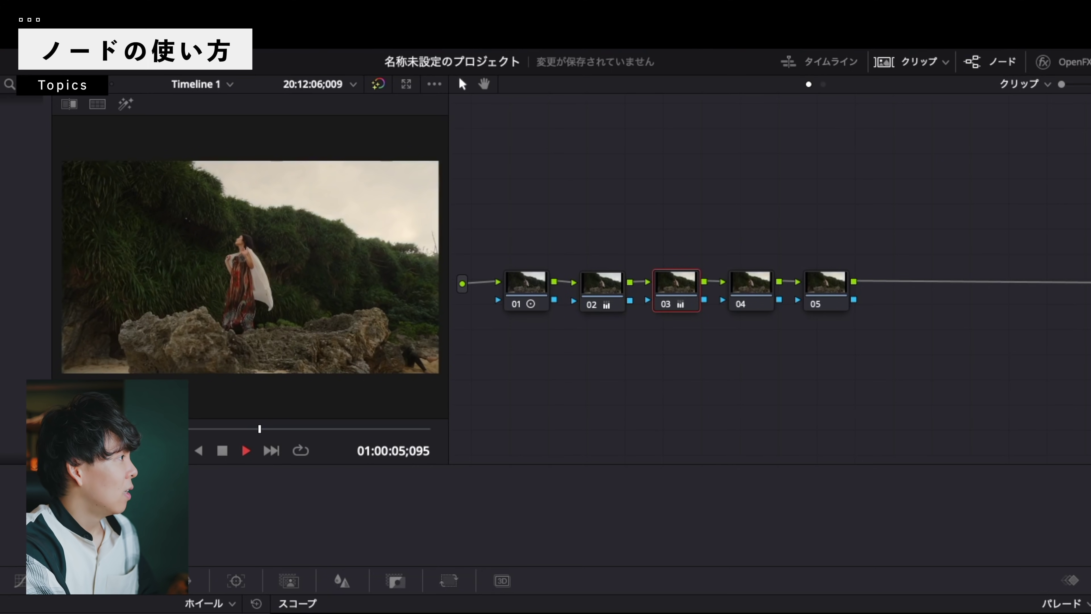
{"action": "left_click", "coordinate": [21, 581]}
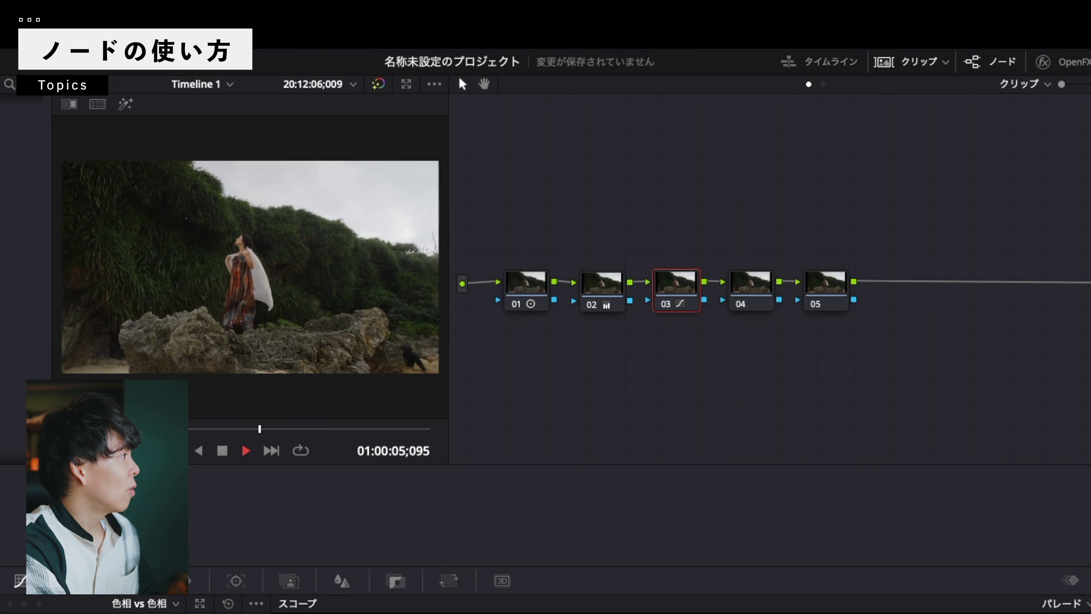
{"action": "key", "text": "shift+alt+apostrophe"}
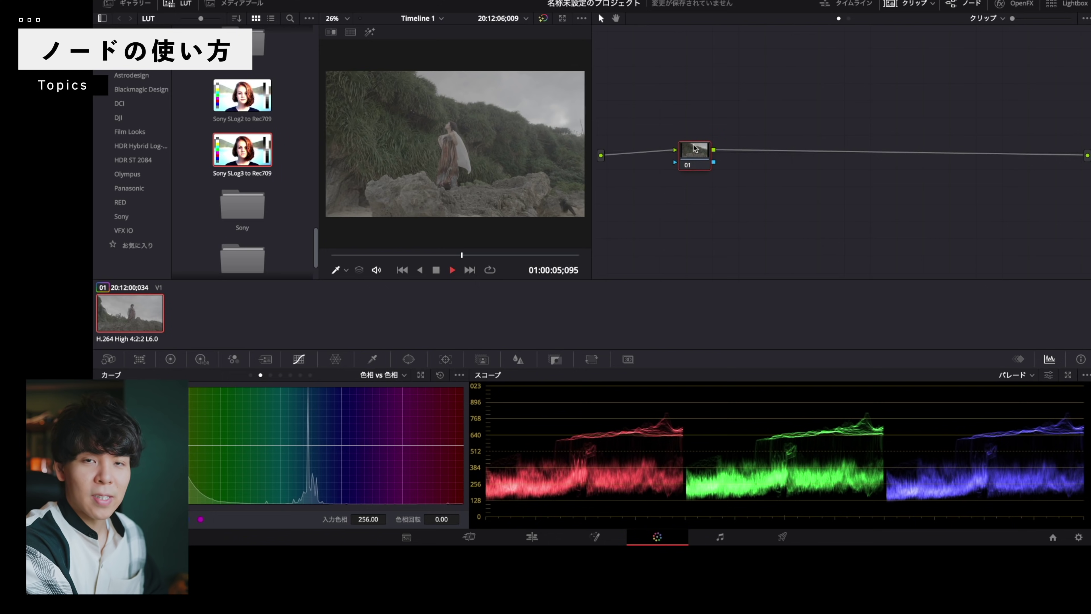
On node 01's primary wheels, darken lift, set gain 1.37, gamma -0.03, and raise saturation.
{"action": "left_click", "coordinate": [171, 359]}
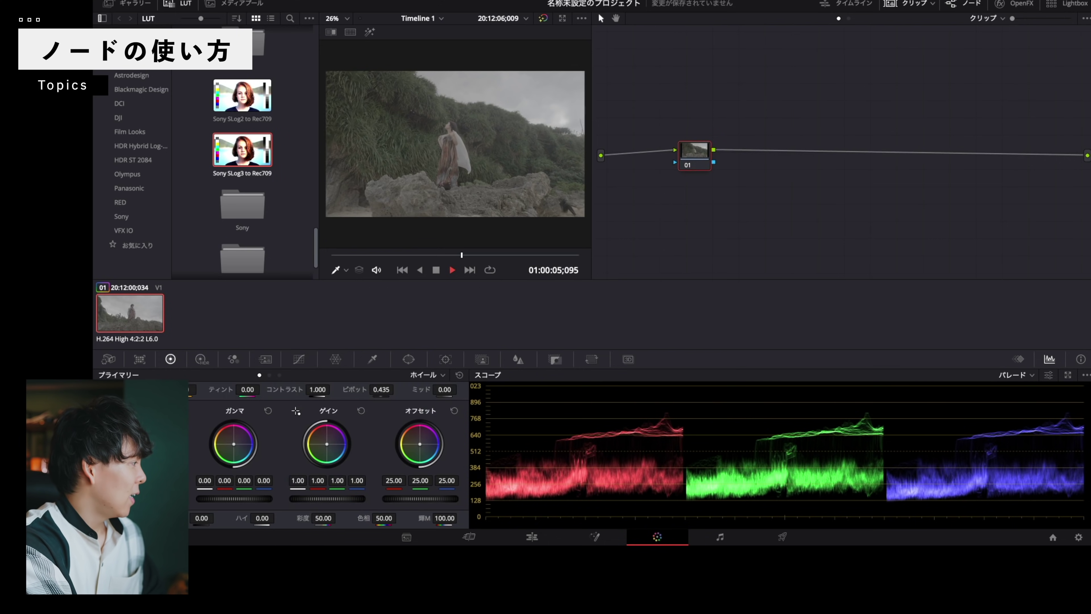
{"action": "left_click_drag", "start_coordinate": [141, 499], "coordinate": [124, 499]}
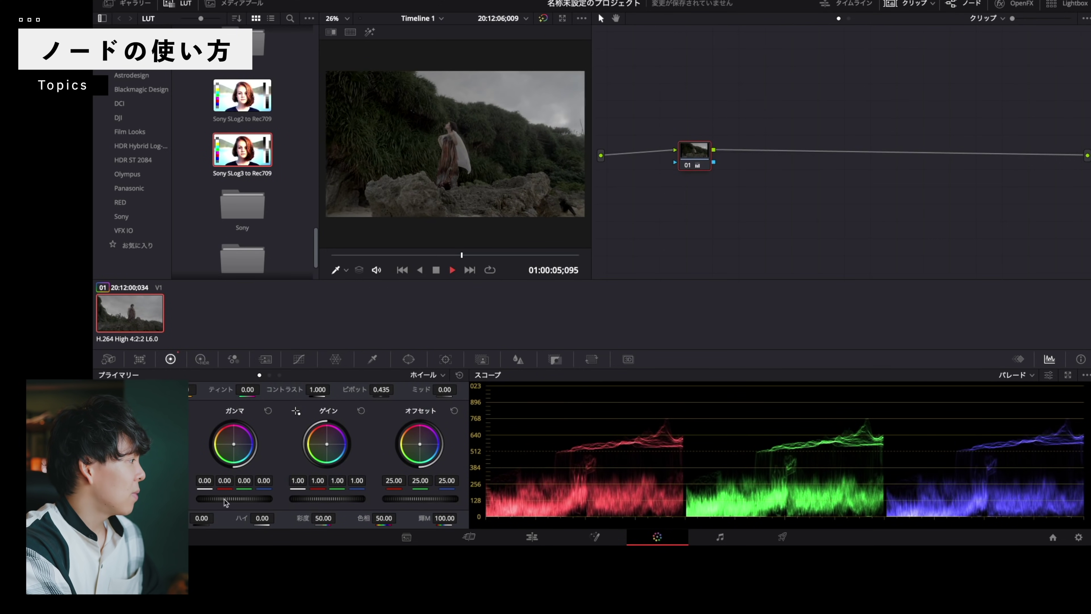
{"action": "left_click_drag", "start_coordinate": [338, 499], "coordinate": [333, 501]}
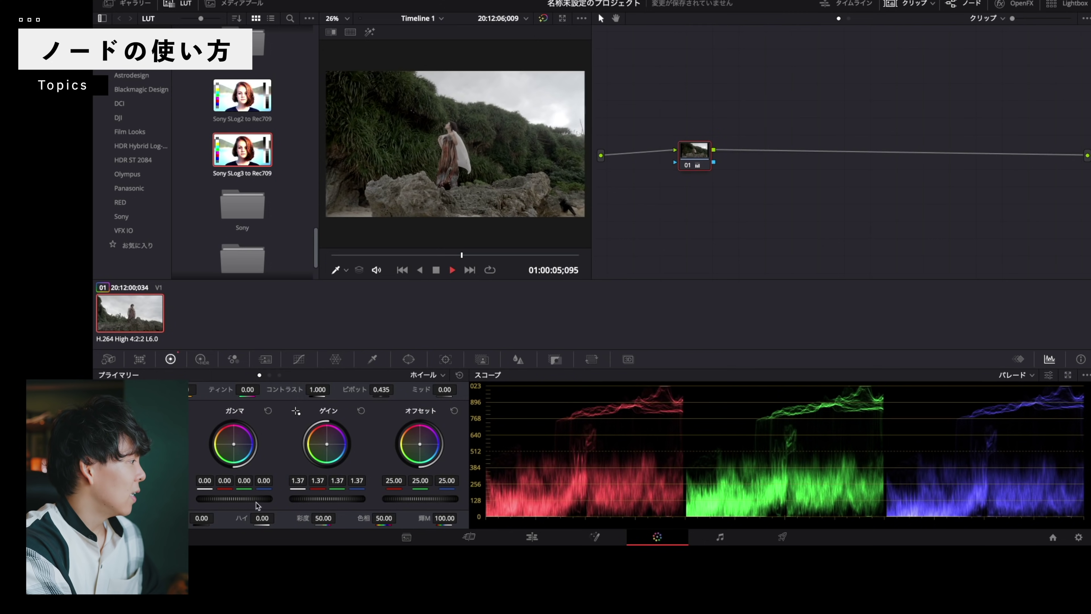
{"action": "left_click_drag", "start_coordinate": [257, 501], "coordinate": [247, 502]}
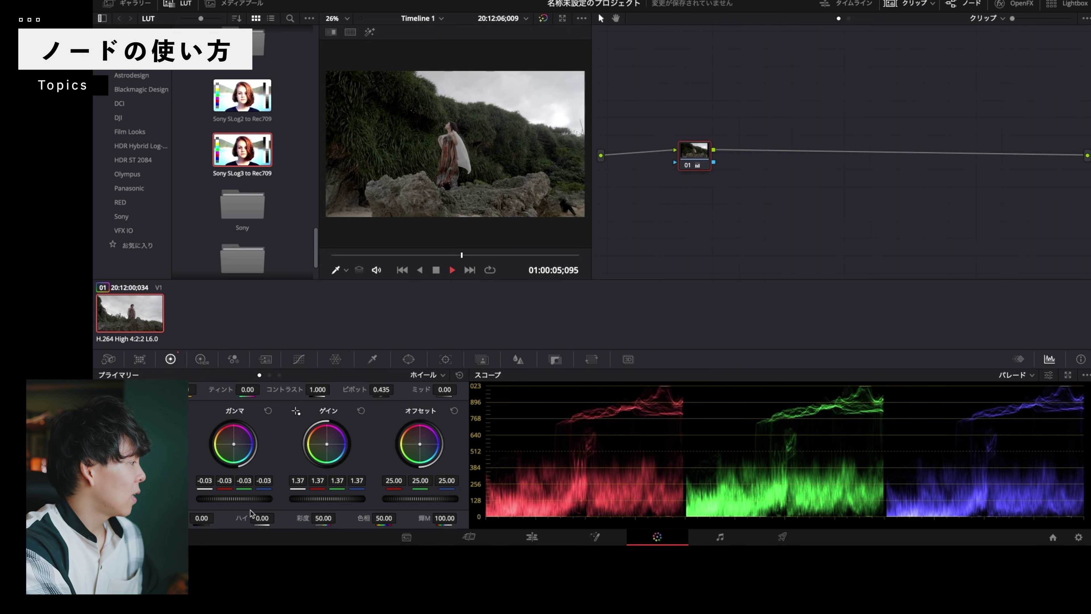
{"action": "left_click_drag", "start_coordinate": [333, 519], "coordinate": [323, 520]}
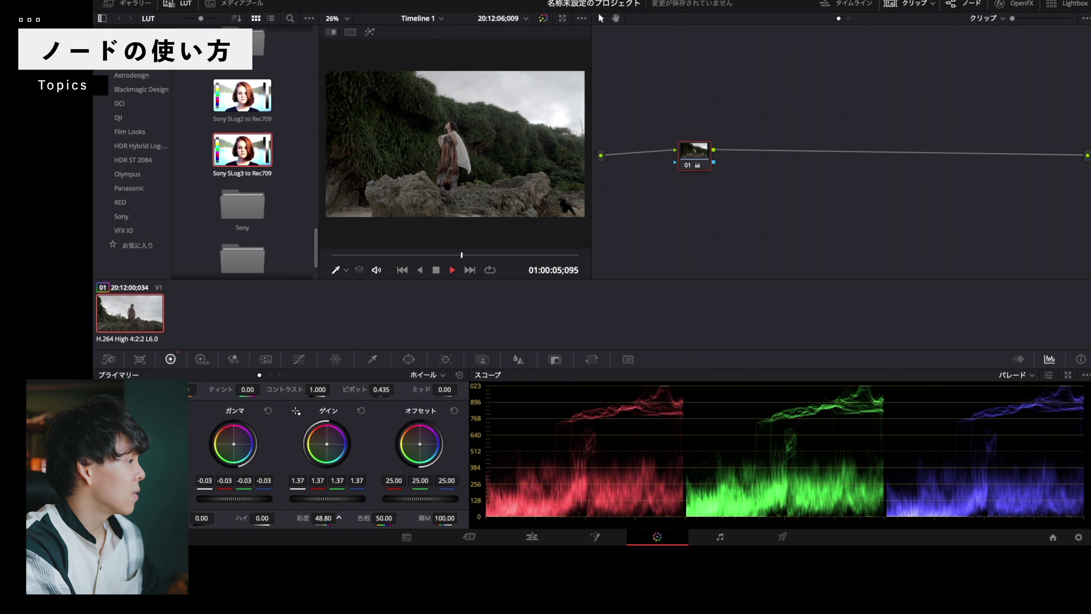
Apply the keisuke202005 LUT to node 01 and bypass the grade to compare.
{"action": "scroll", "coordinate": [241, 172], "scroll_direction": "down", "scroll_amount": 3}
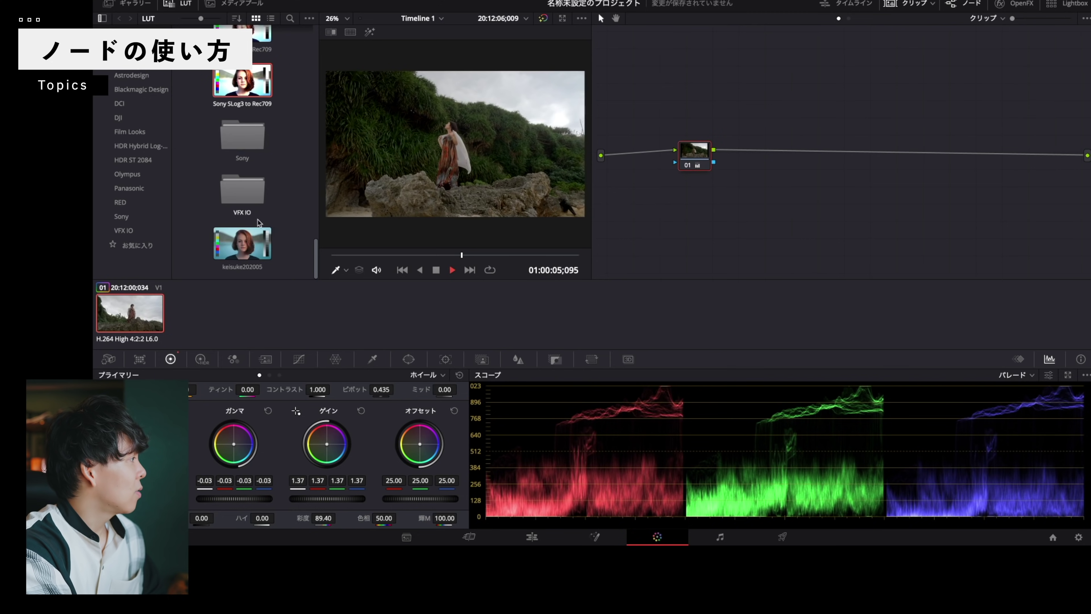
{"action": "left_click_drag", "start_coordinate": [242, 243], "coordinate": [488, 147]}
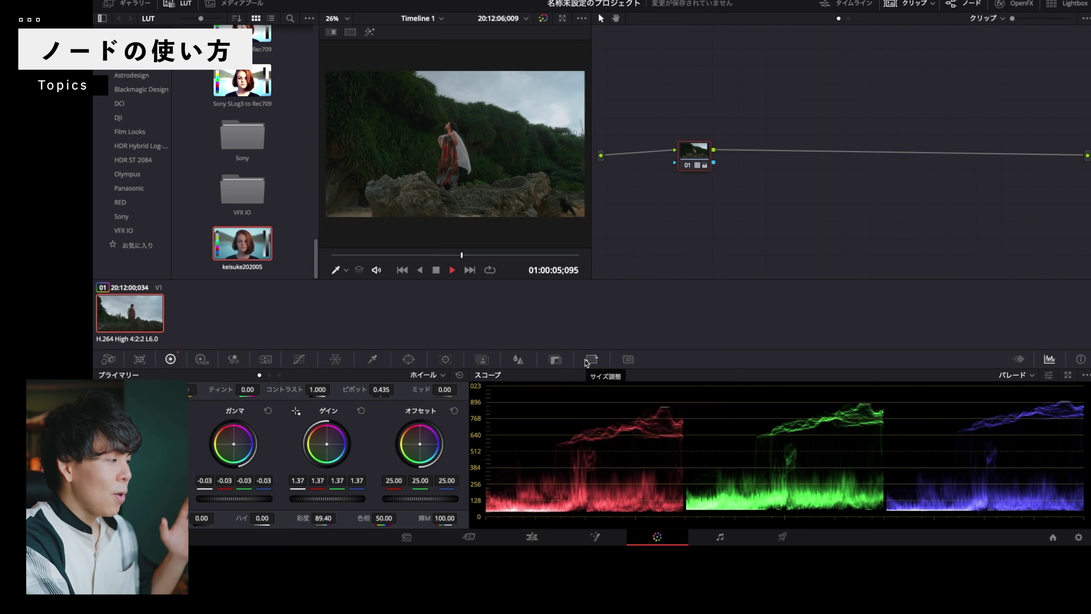
{"action": "mouse_move", "coordinate": [697, 157]}
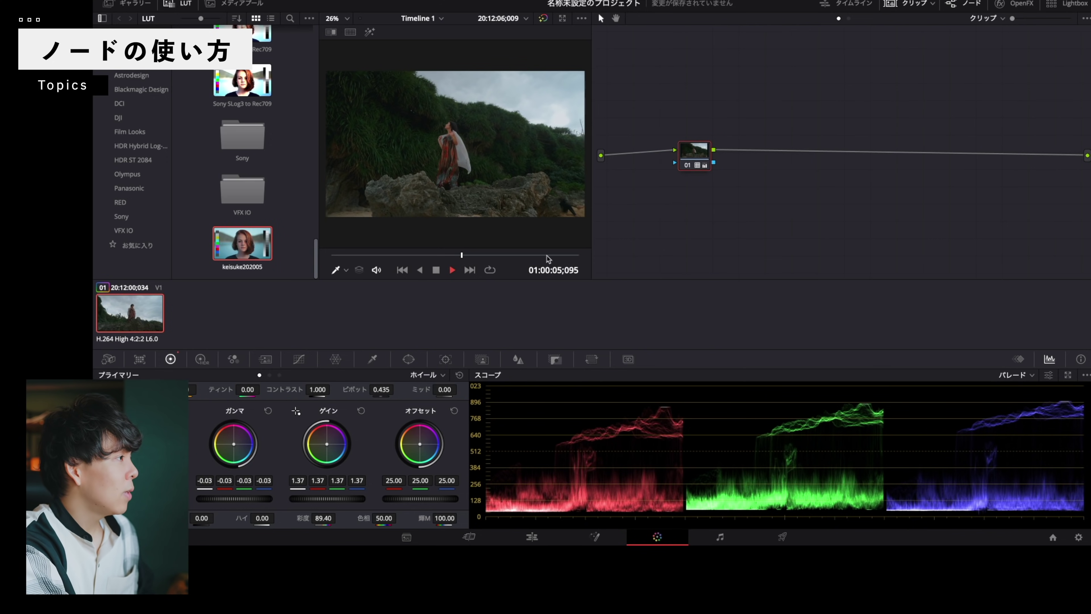
{"action": "key", "text": "ctrl+d"}
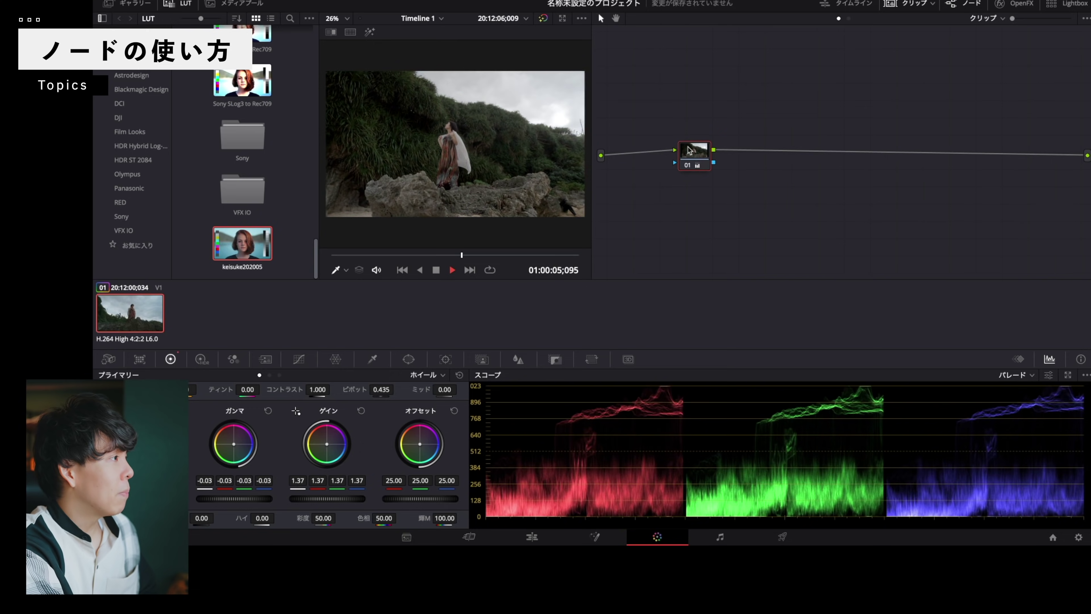
Leave the clip ungraded and append serial nodes to extend the chain.
{"action": "key", "text": "ctrl+d"}
{"action": "key", "text": "ctrl+d"}
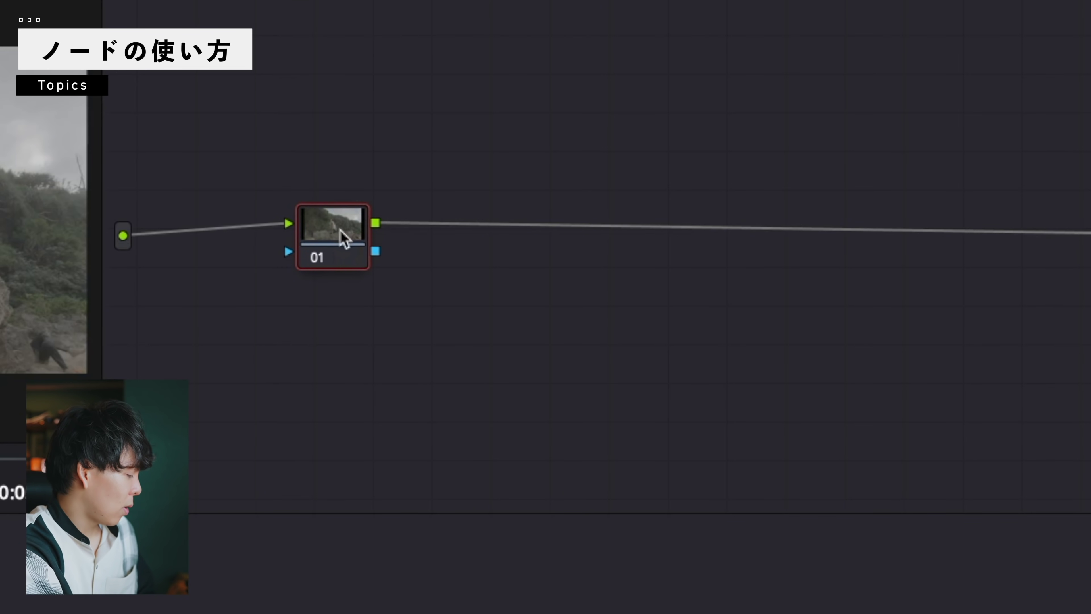
{"action": "key", "text": "alt+s"}
{"action": "key", "text": "alt+s"}
{"action": "key", "text": "alt+s"}
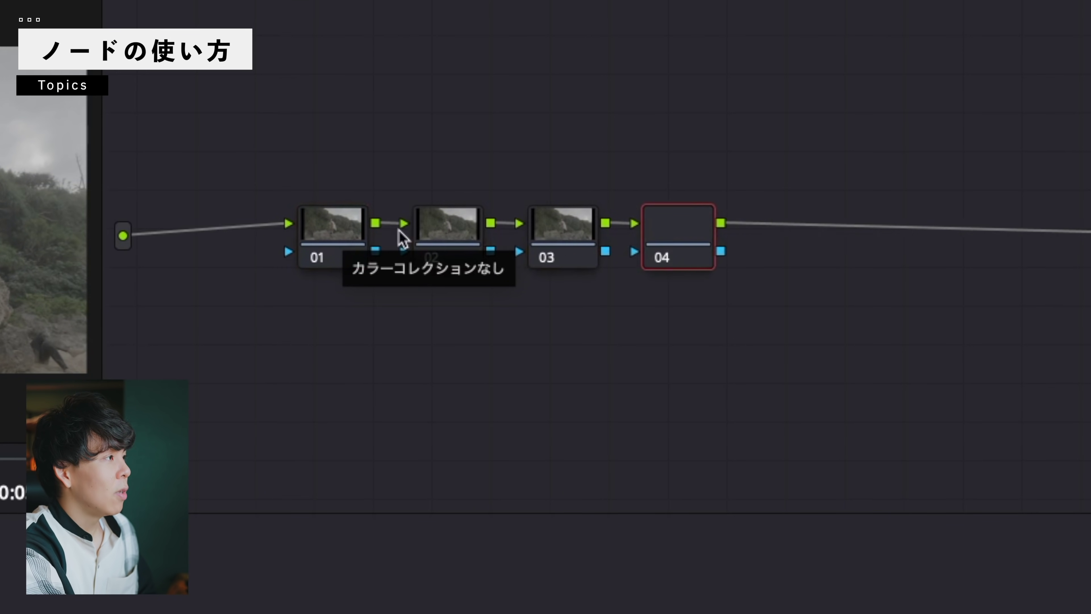
{"action": "key", "text": "alt+s"}
{"action": "key", "text": "alt+s"}
Choose Node Label from node 01's context menu to start labelling it.
{"action": "left_click", "coordinate": [322, 223]}
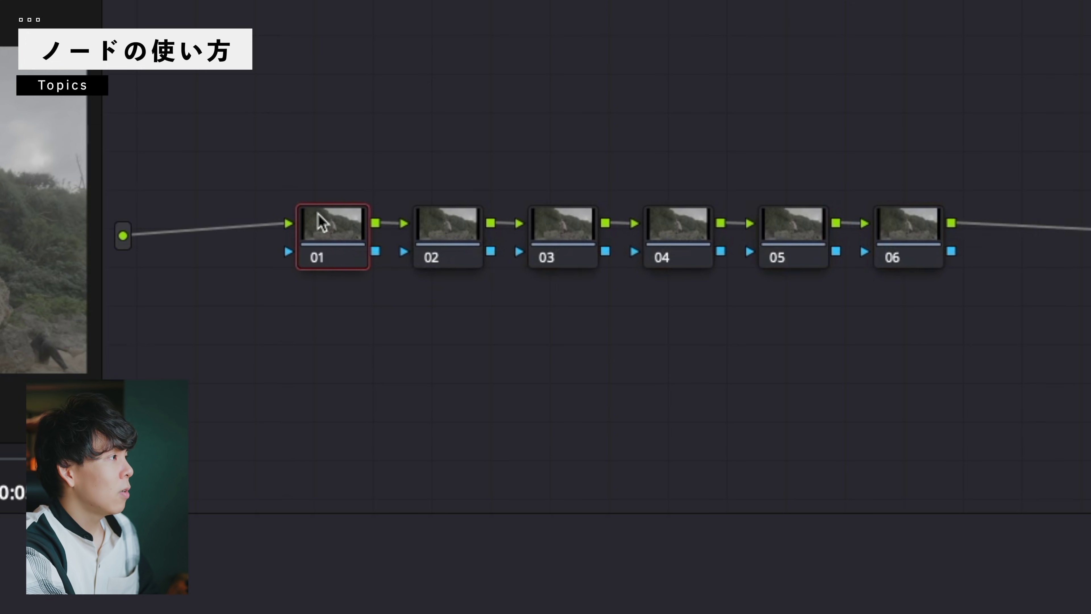
{"action": "right_click", "coordinate": [323, 223]}
{"action": "left_click", "coordinate": [353, 263]}
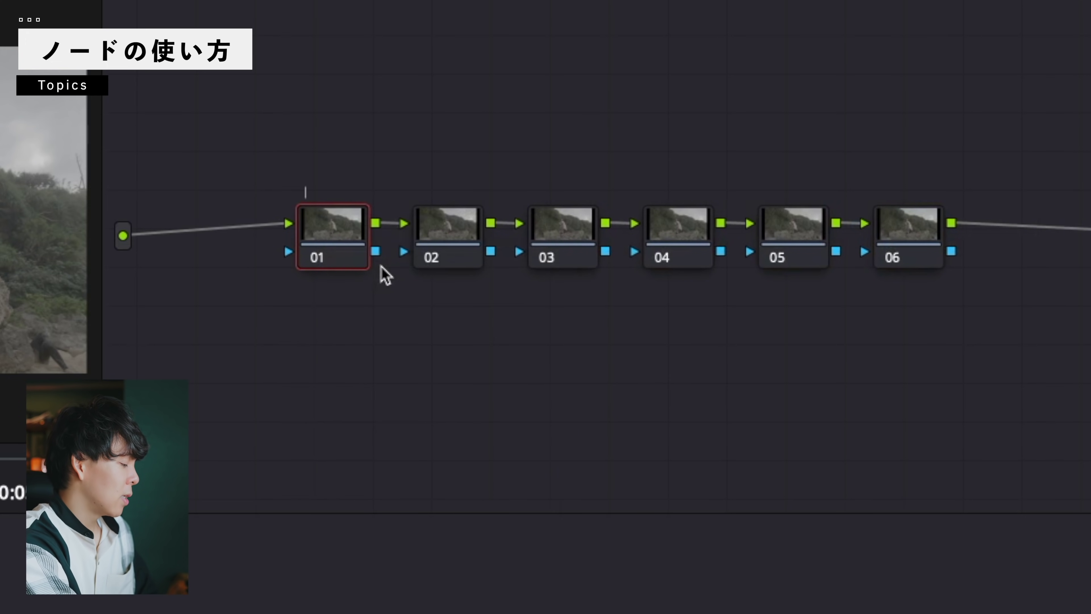
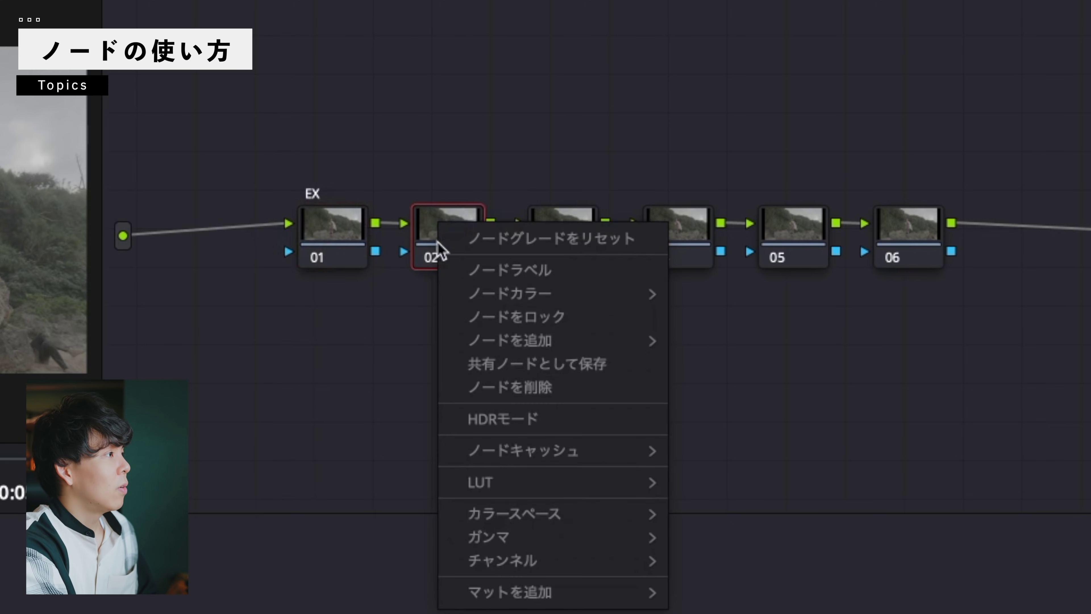
Label node 02 as SAT and node 03 as WB.
{"action": "left_click", "coordinate": [481, 270]}
{"action": "type", "text": "s"}
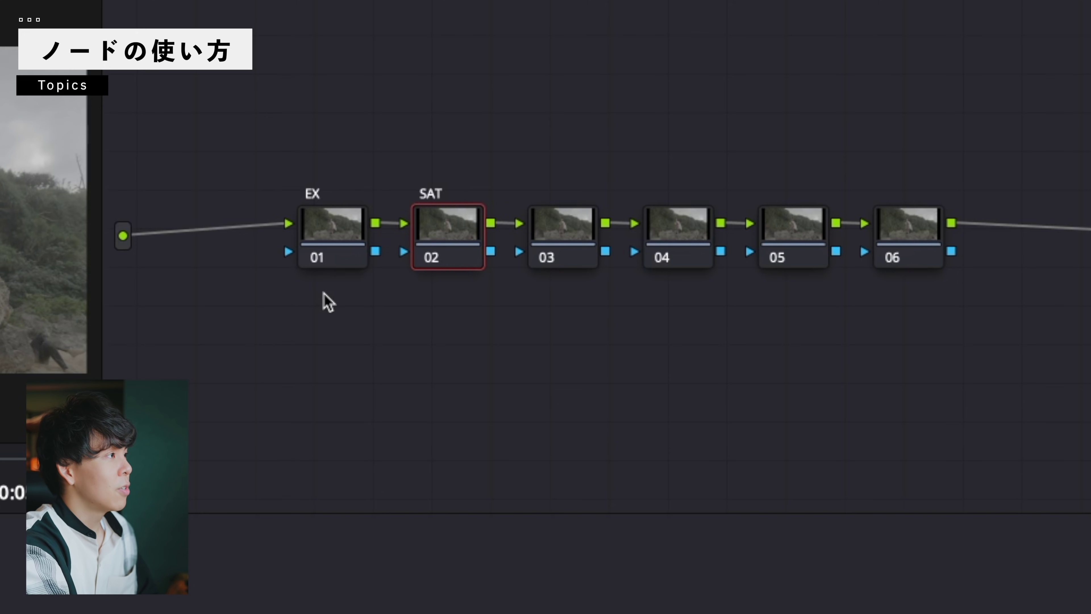
{"action": "right_click", "coordinate": [546, 249]}
{"action": "left_click", "coordinate": [612, 286]}
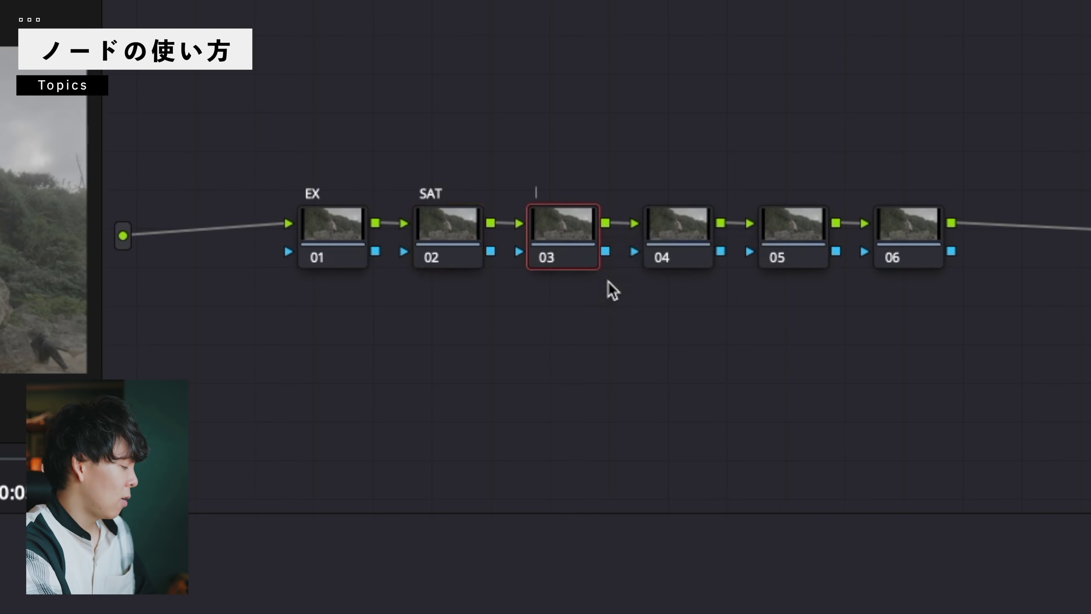
{"action": "type", "text": "wB"}
{"action": "key", "text": "Return"}
Label node 04 as LUT.
{"action": "left_click", "coordinate": [679, 236]}
{"action": "right_click", "coordinate": [689, 234]}
{"action": "left_click", "coordinate": [730, 279]}
{"action": "key", "text": "Tab"}
{"action": "type", "text": "LUT"}
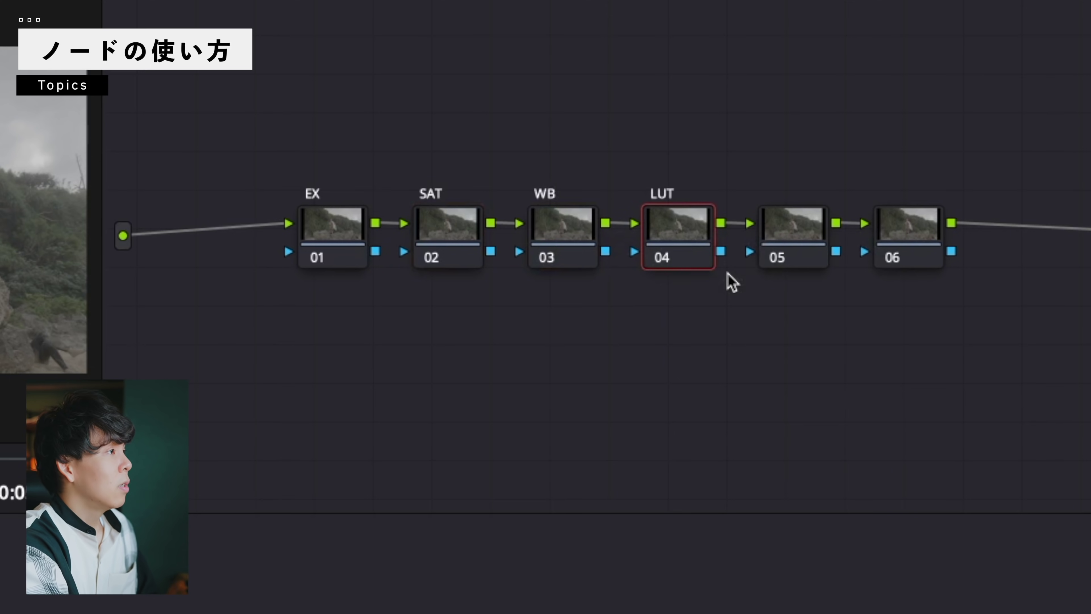
Check the EX, SAT, WB and LUT labels on nodes 01–04, ending on node 01.
{"action": "left_click", "coordinate": [340, 224]}
{"action": "left_click", "coordinate": [438, 228]}
{"action": "left_click", "coordinate": [586, 225]}
{"action": "left_click", "coordinate": [664, 237]}
{"action": "left_click", "coordinate": [333, 234]}
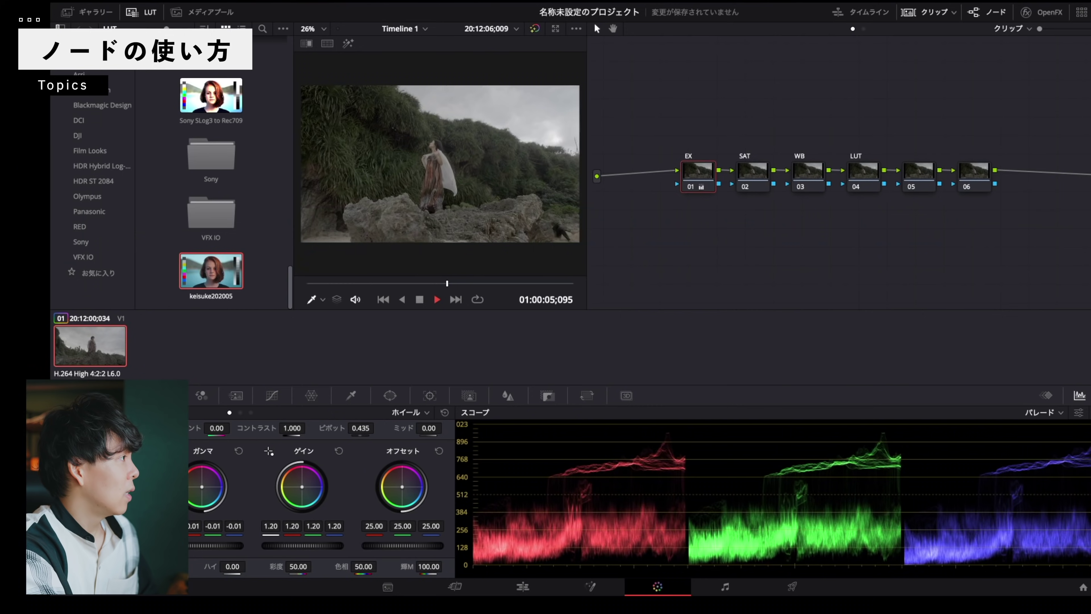
Raise EX contrast to about 1.4, boost SAT saturation, and cool the WB white balance.
{"action": "left_click_drag", "start_coordinate": [292, 428], "coordinate": [308, 428]}
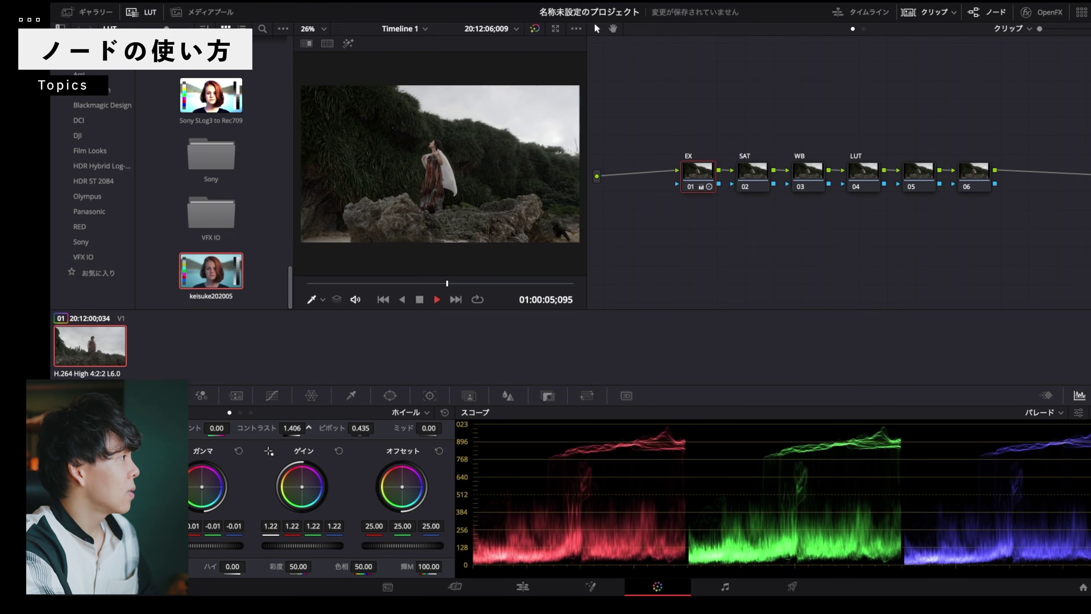
{"action": "left_click", "coordinate": [752, 172]}
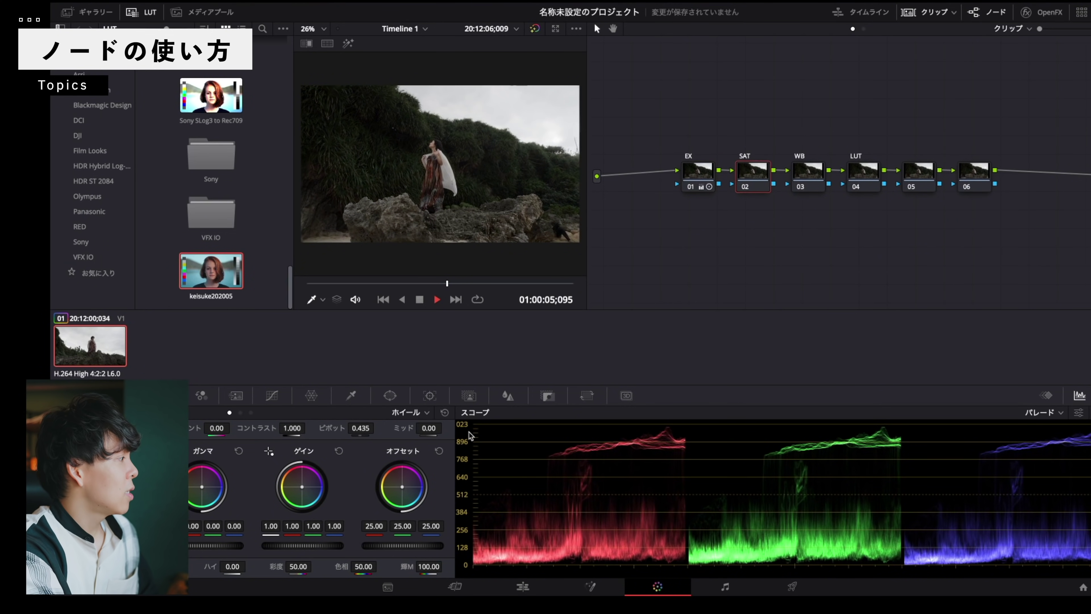
{"action": "left_click_drag", "start_coordinate": [297, 566], "coordinate": [314, 566]}
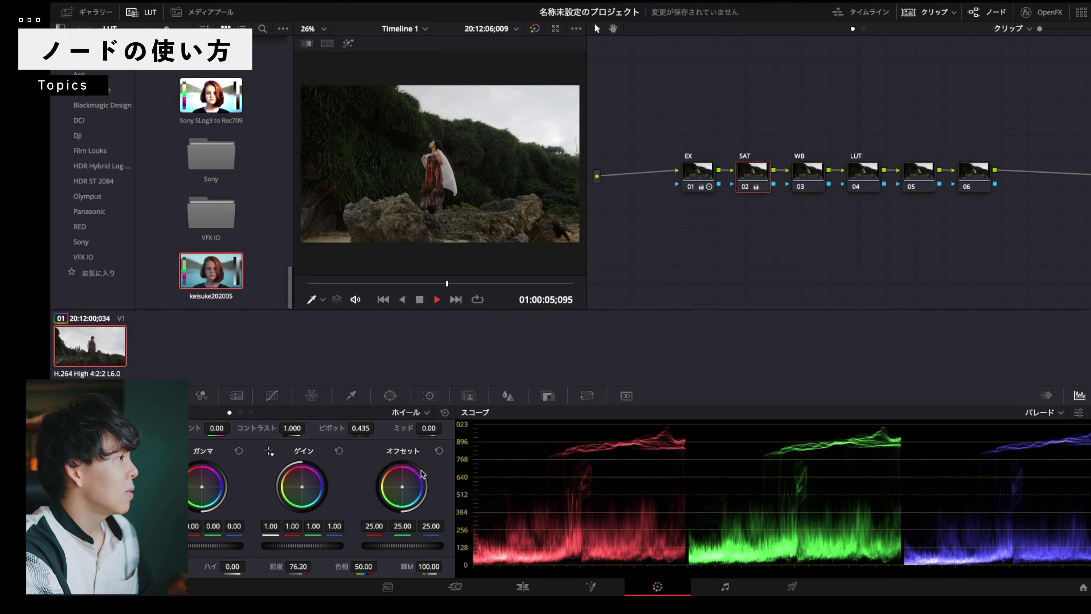
{"action": "left_click", "coordinate": [802, 173]}
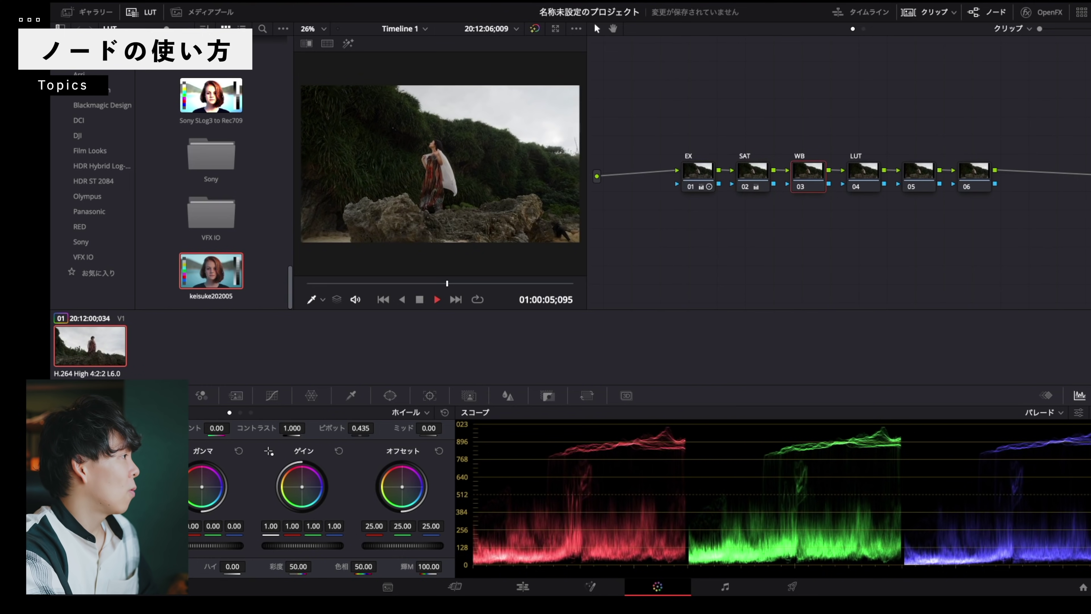
{"action": "left_click_drag", "start_coordinate": [146, 428], "coordinate": [129, 427]}
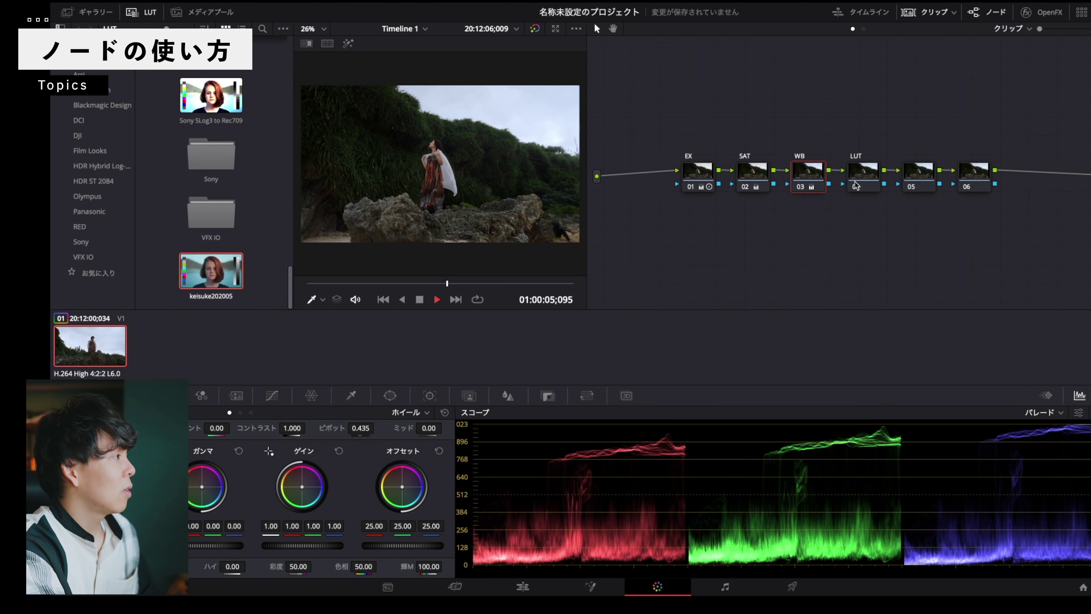
Compare with the LUT node disabled, re-enable it, and save the project.
{"action": "key", "text": "ctrl+d"}
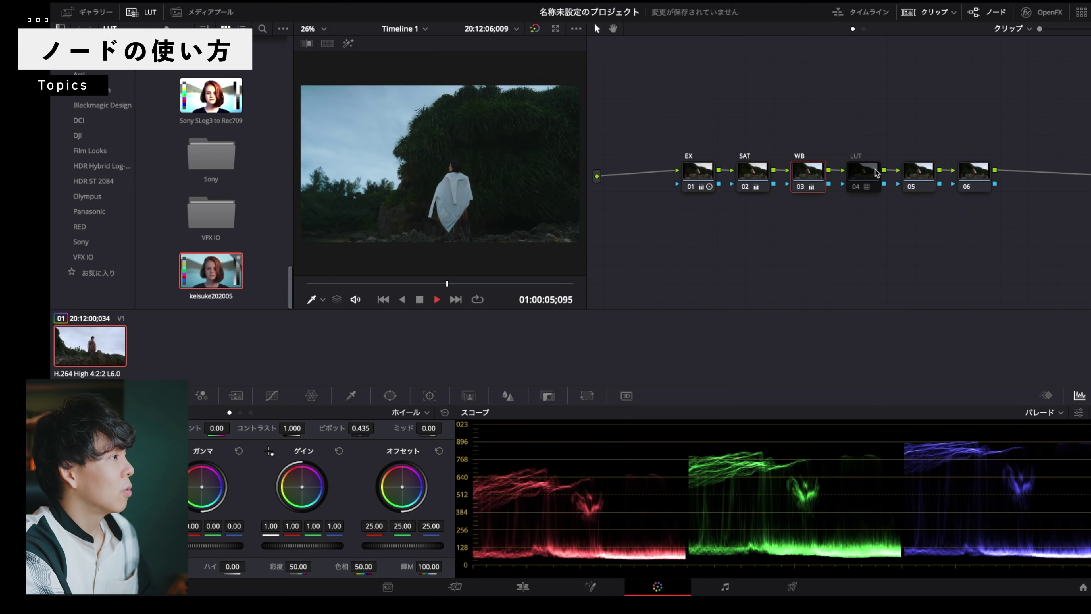
{"action": "left_click", "coordinate": [856, 187]}
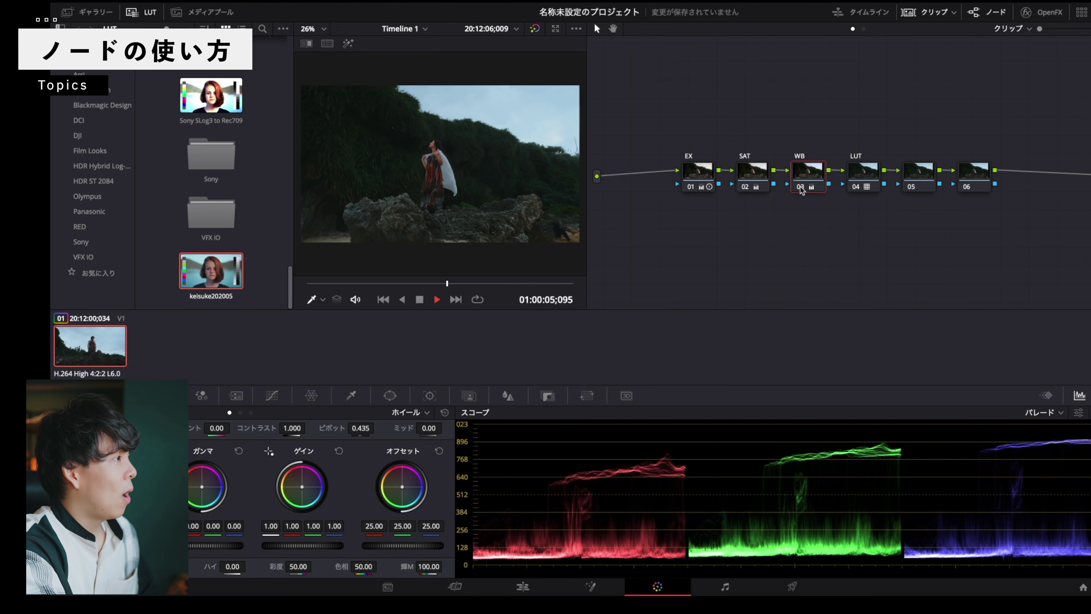
{"action": "key", "text": "ctrl+s"}
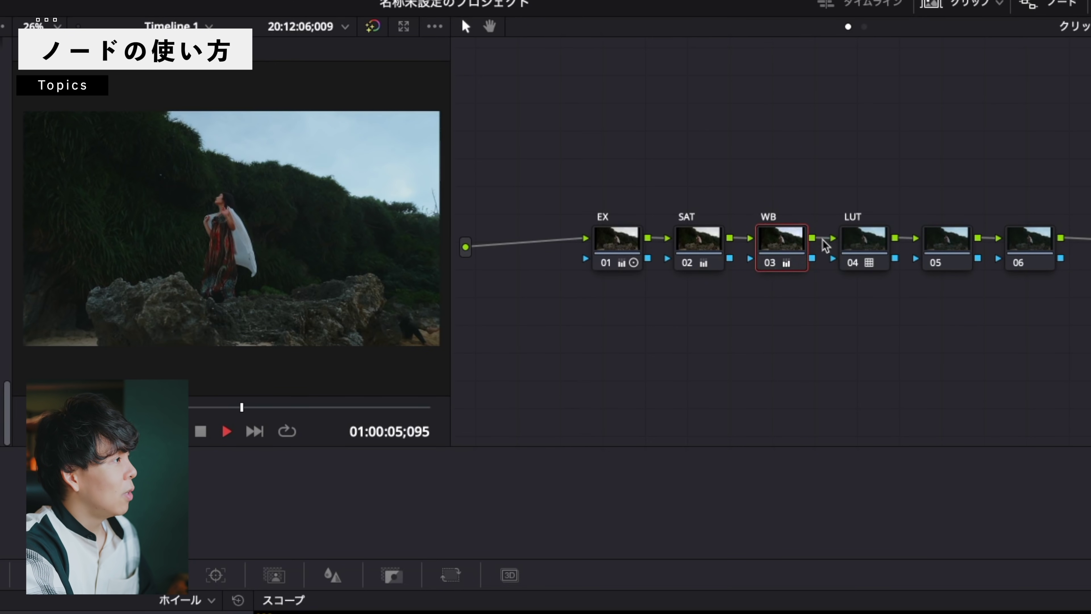
Toggle the WB node off and on to compare, leaving it enabled, then select EX.
{"action": "left_click", "coordinate": [770, 263]}
{"action": "left_click", "coordinate": [770, 263]}
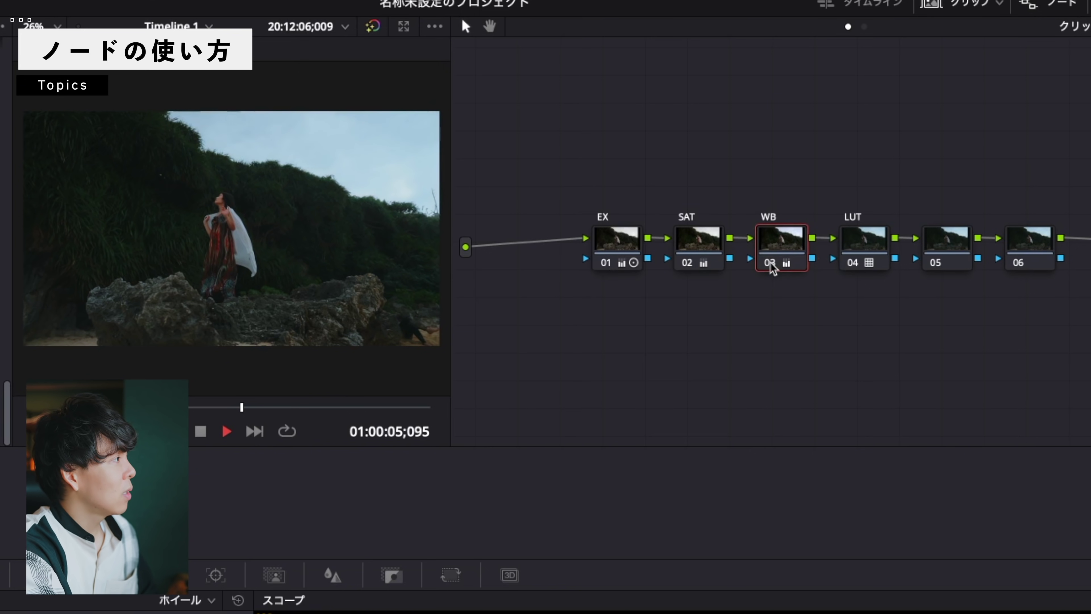
{"action": "left_click", "coordinate": [769, 263]}
{"action": "left_click", "coordinate": [770, 263]}
{"action": "left_click", "coordinate": [769, 263]}
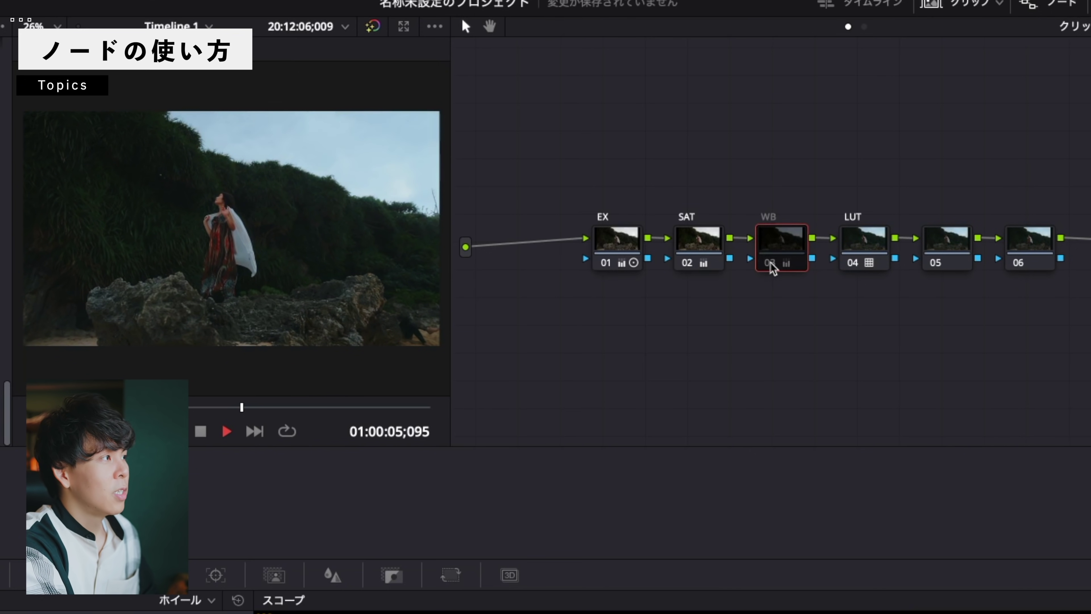
{"action": "left_click", "coordinate": [769, 264]}
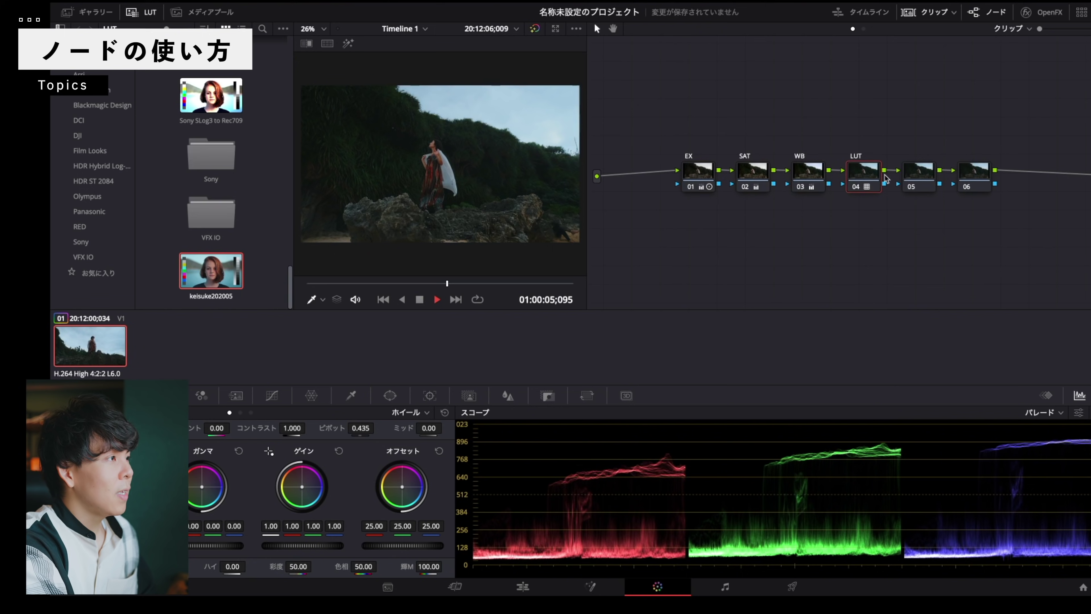
{"action": "left_click", "coordinate": [692, 183]}
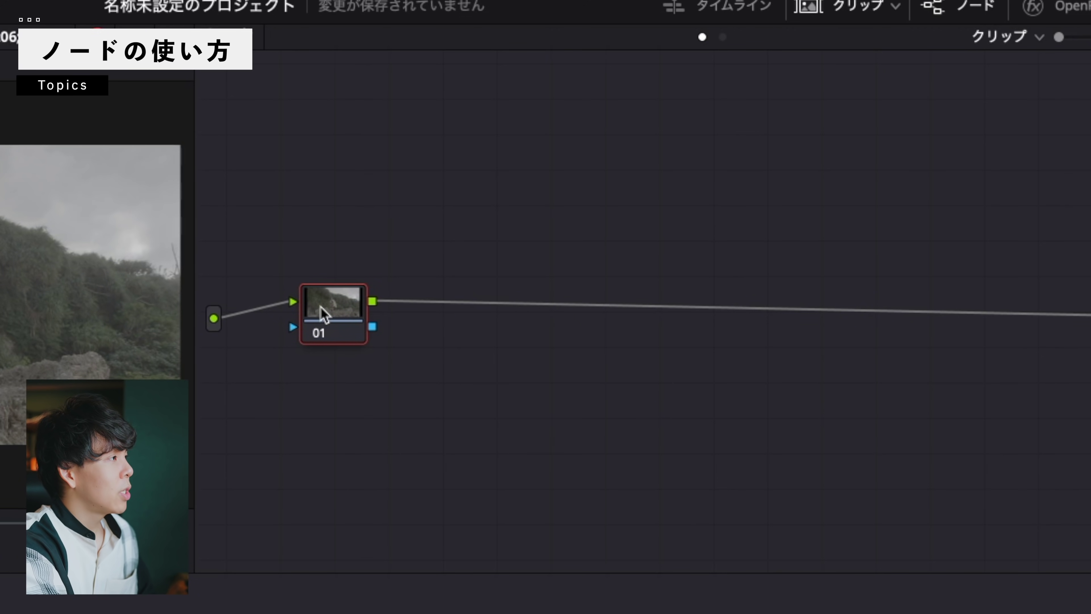
Add a serial node after node 01, then a layer node under node 02 with a Layer Mixer.
{"action": "mouse_move", "coordinate": [327, 309]}
{"action": "key", "text": "alt+s"}
{"action": "key", "text": "alt+s"}
{"action": "key", "text": "alt+s"}
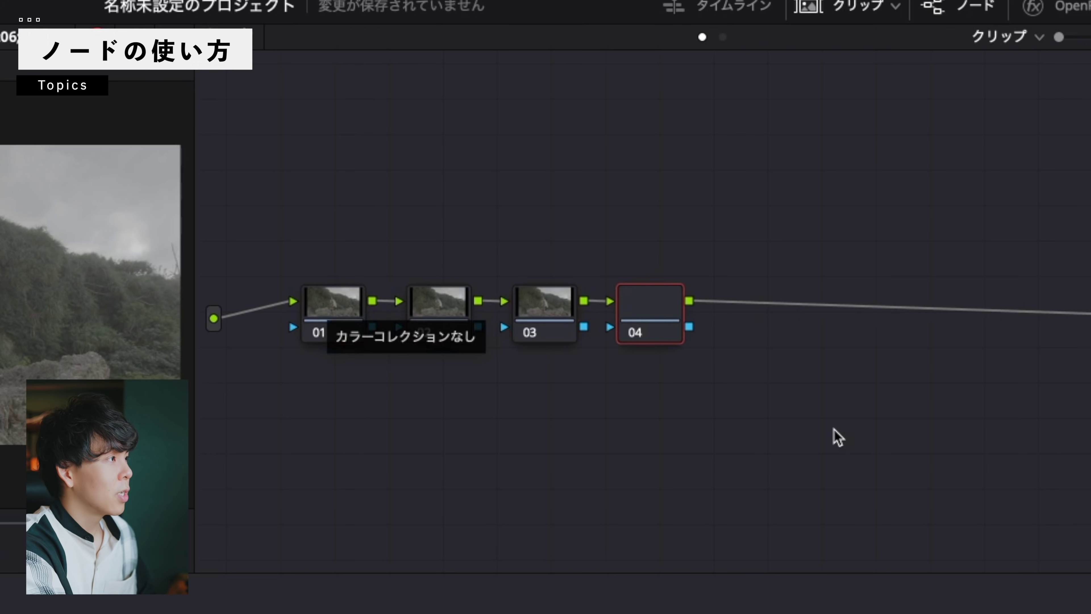
{"action": "left_click", "coordinate": [528, 301]}
{"action": "left_click", "coordinate": [420, 309]}
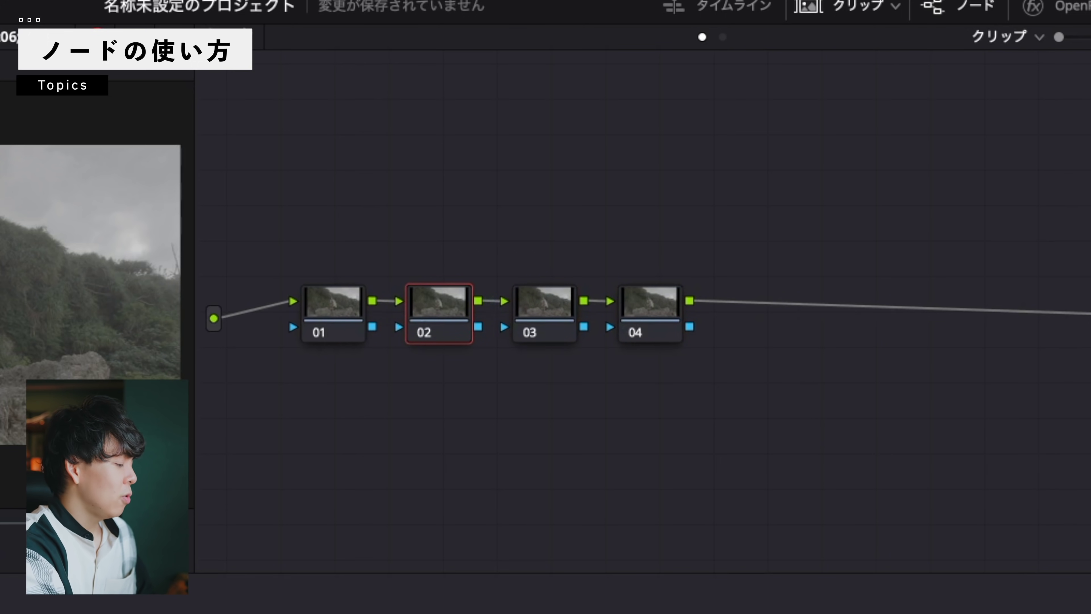
{"action": "key", "text": "alt+l"}
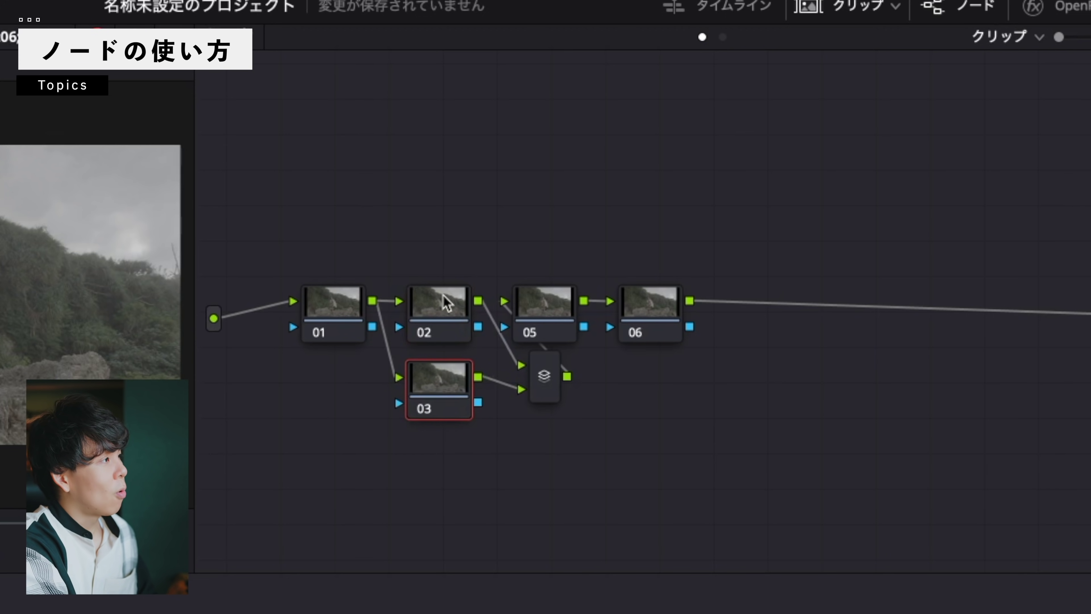
Rearrange nodes 01, 02, 03 and the layer mixer into a tidy layout.
{"action": "left_click_drag", "start_coordinate": [430, 297], "coordinate": [390, 239]}
{"action": "left_click_drag", "start_coordinate": [427, 392], "coordinate": [418, 353]}
{"action": "left_click_drag", "start_coordinate": [299, 309], "coordinate": [262, 317]}
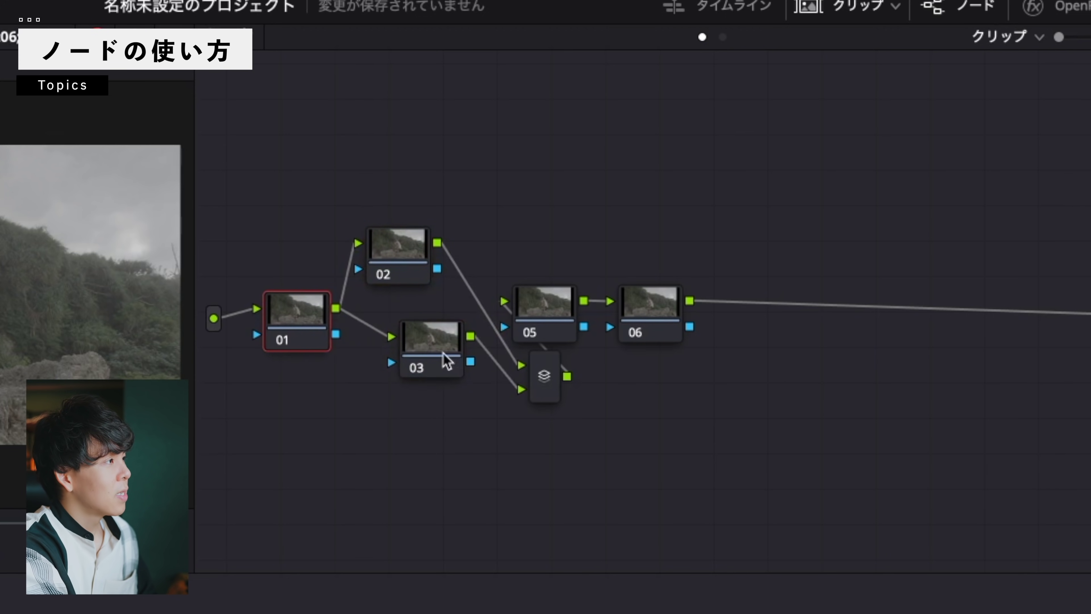
{"action": "left_click_drag", "start_coordinate": [445, 360], "coordinate": [417, 380]}
{"action": "left_click_drag", "start_coordinate": [531, 388], "coordinate": [472, 322]}
{"action": "left_click", "coordinate": [404, 252]}
{"action": "left_click", "coordinate": [421, 356]}
{"action": "left_click", "coordinate": [413, 247]}
{"action": "left_click_drag", "start_coordinate": [418, 354], "coordinate": [419, 354]}
{"action": "left_click", "coordinate": [406, 261]}
{"action": "left_click", "coordinate": [406, 351]}
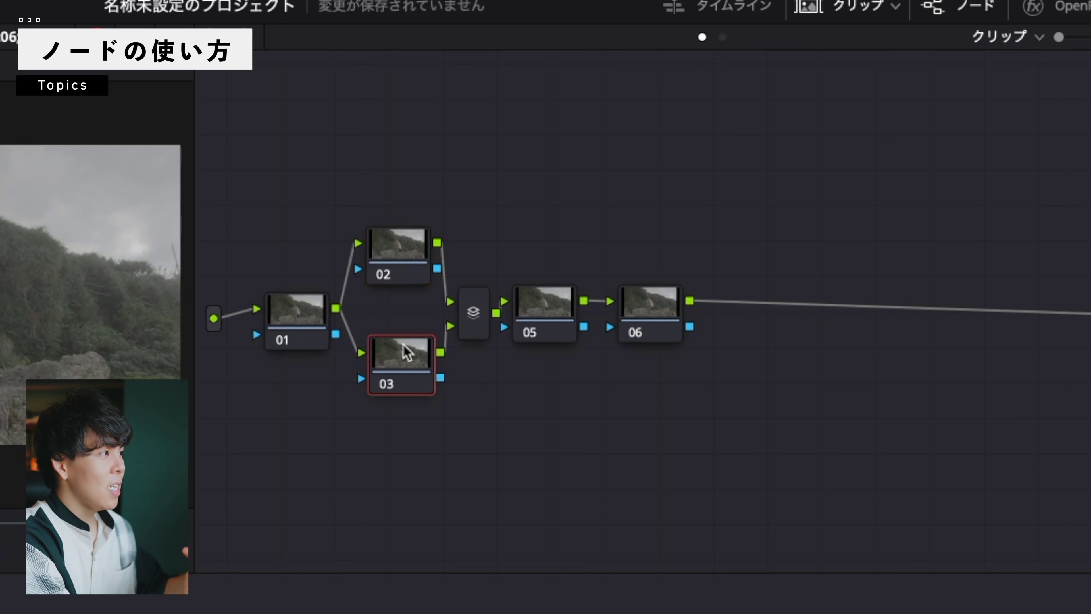
{"action": "left_click", "coordinate": [481, 322]}
{"action": "left_click_drag", "start_coordinate": [403, 342], "coordinate": [389, 331]}
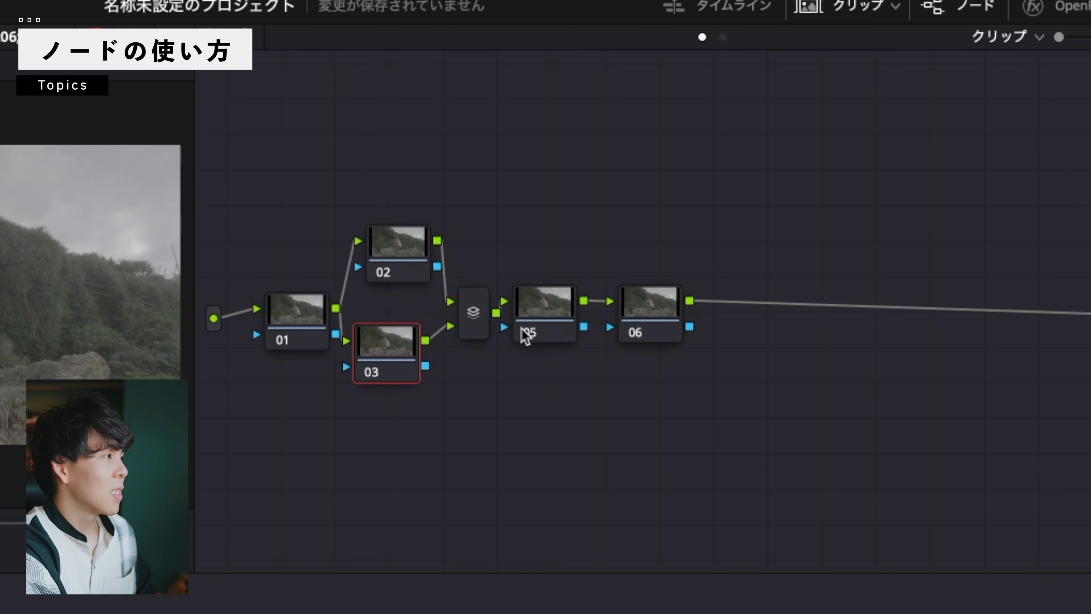
Position parallel nodes 05 and 06 and their mixer beside the layer mixer.
{"action": "left_click_drag", "start_coordinate": [526, 337], "coordinate": [576, 304]}
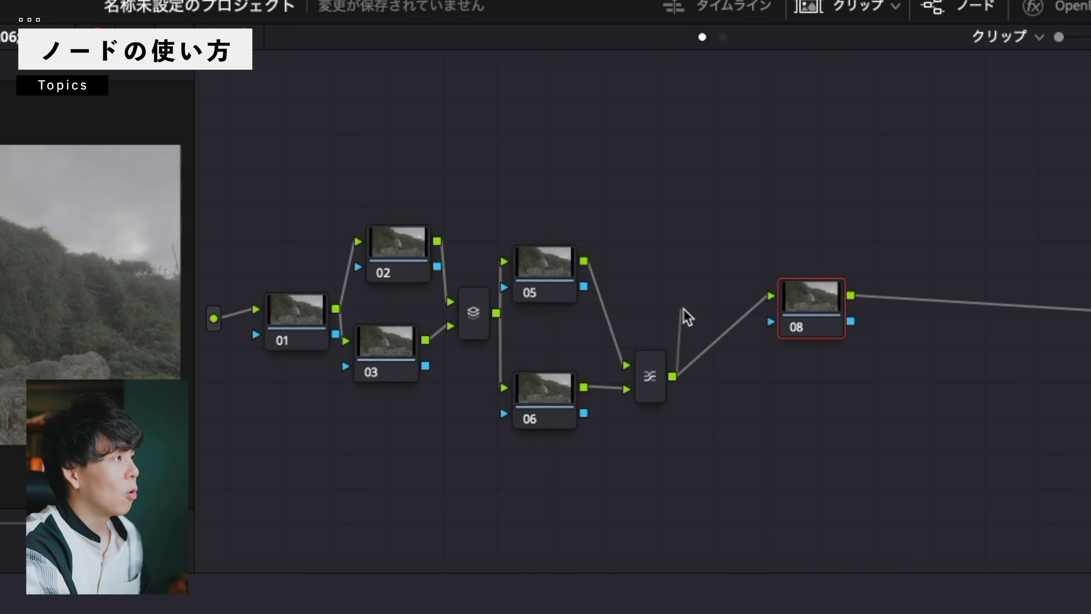
{"action": "left_click_drag", "start_coordinate": [652, 373], "coordinate": [679, 316]}
{"action": "left_click", "coordinate": [468, 318]}
{"action": "left_click_drag", "start_coordinate": [468, 320], "coordinate": [460, 325]}
{"action": "left_click_drag", "start_coordinate": [545, 379], "coordinate": [567, 331]}
{"action": "left_click_drag", "start_coordinate": [540, 270], "coordinate": [559, 262]}
{"action": "left_click", "coordinate": [573, 352]}
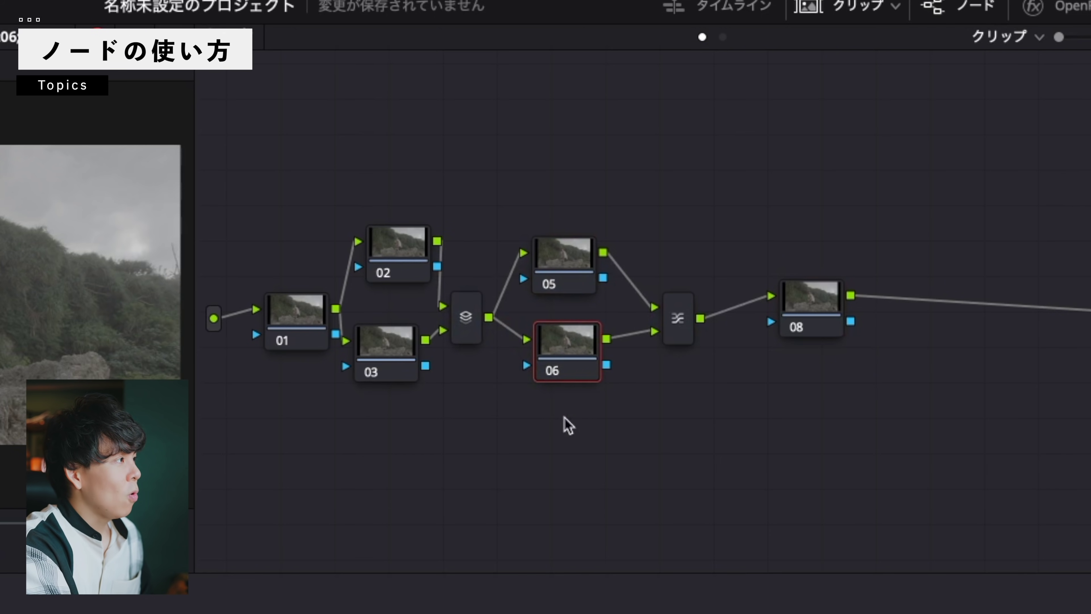
{"action": "left_click", "coordinate": [563, 262]}
{"action": "left_click", "coordinate": [562, 337]}
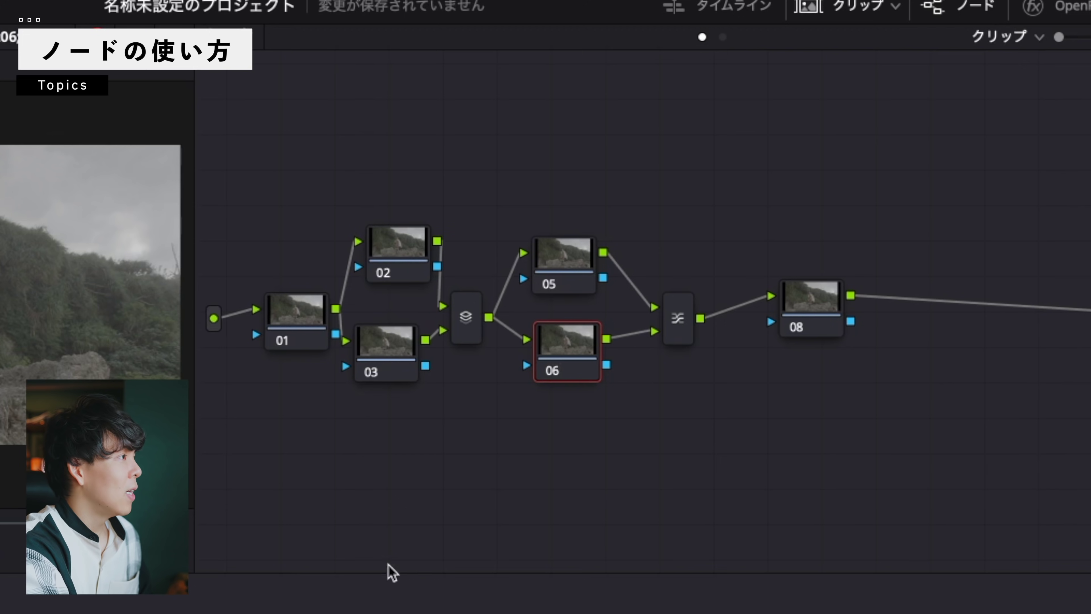
{"action": "left_click", "coordinate": [558, 245]}
{"action": "left_click", "coordinate": [555, 340]}
{"action": "left_click", "coordinate": [558, 259]}
{"action": "left_click", "coordinate": [560, 343]}
Try gamma and gain adjustments on nodes 05 and 06, then undo them.
{"action": "left_click", "coordinate": [576, 260]}
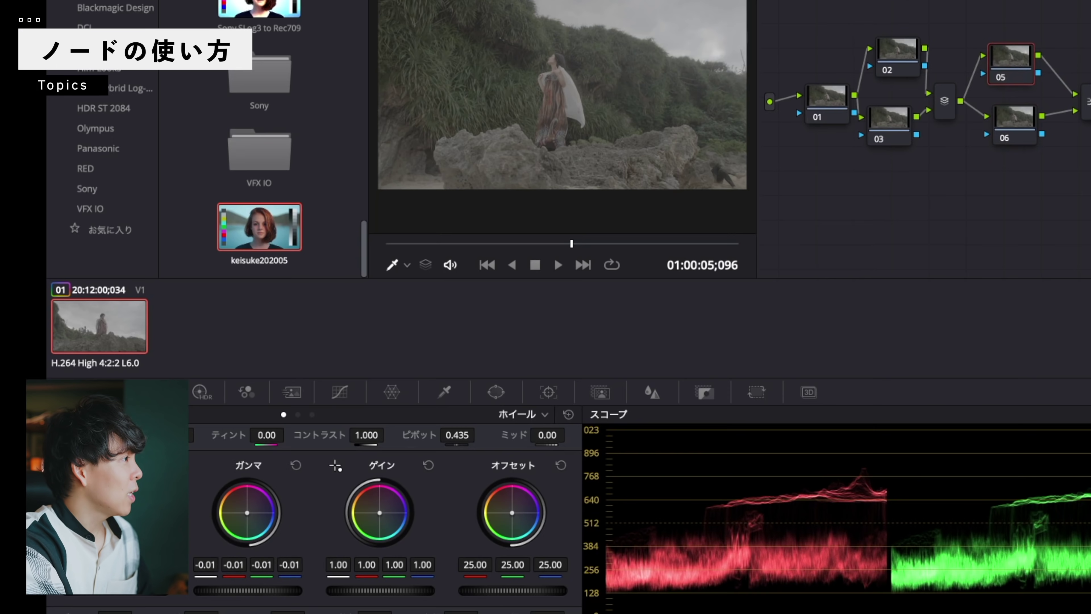
{"action": "left_click_drag", "start_coordinate": [246, 590], "coordinate": [260, 590]}
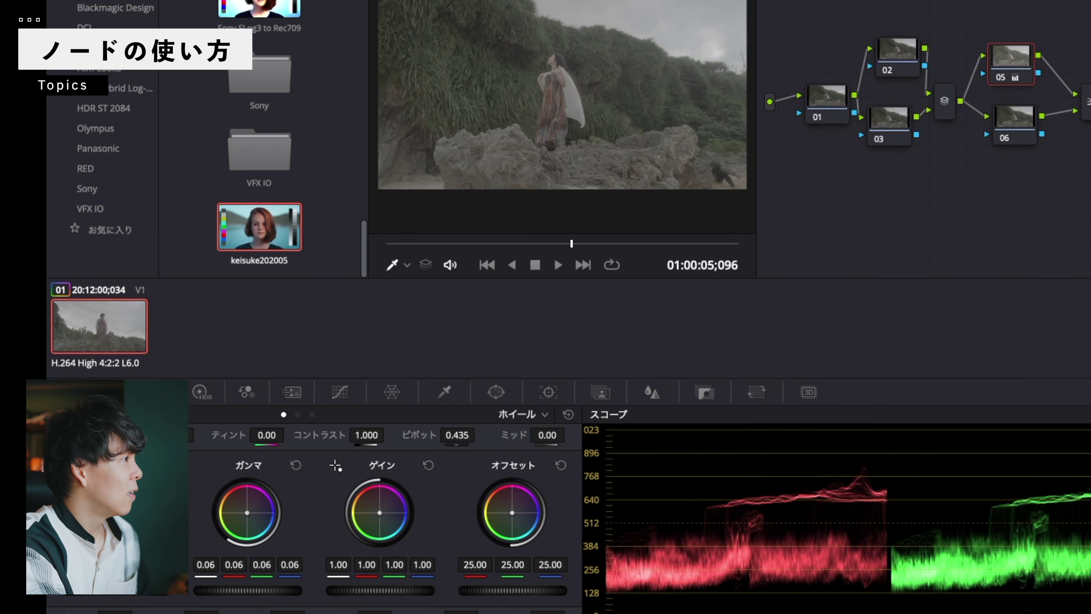
{"action": "left_click_drag", "start_coordinate": [419, 598], "coordinate": [357, 596]}
{"action": "left_click", "coordinate": [1024, 121]}
{"action": "left_click_drag", "start_coordinate": [227, 591], "coordinate": [292, 592]}
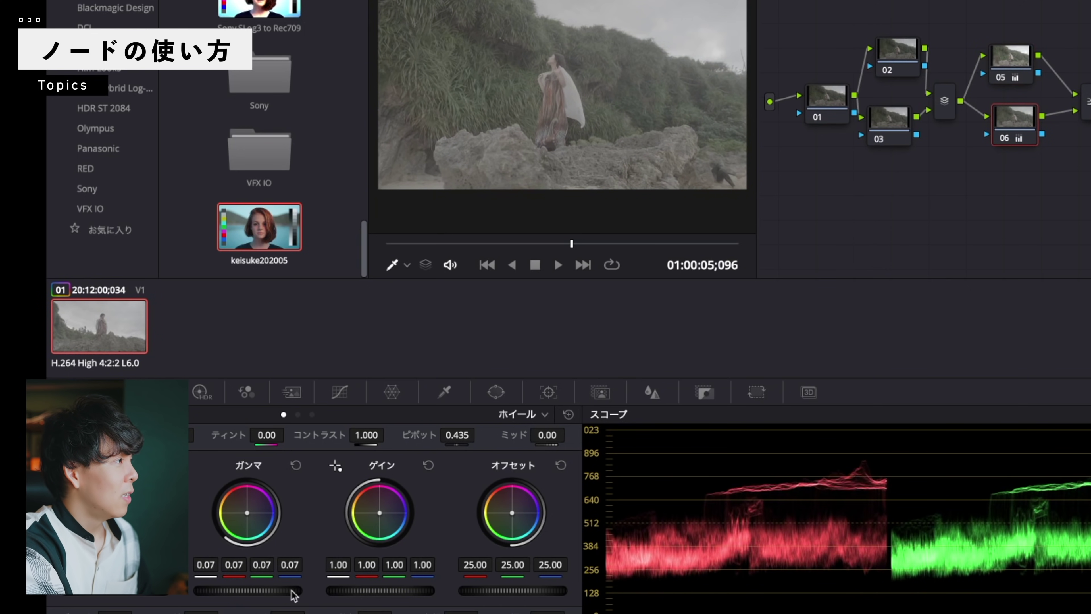
{"action": "key", "text": "ctrl+z"}
{"action": "key", "text": "ctrl+z"}
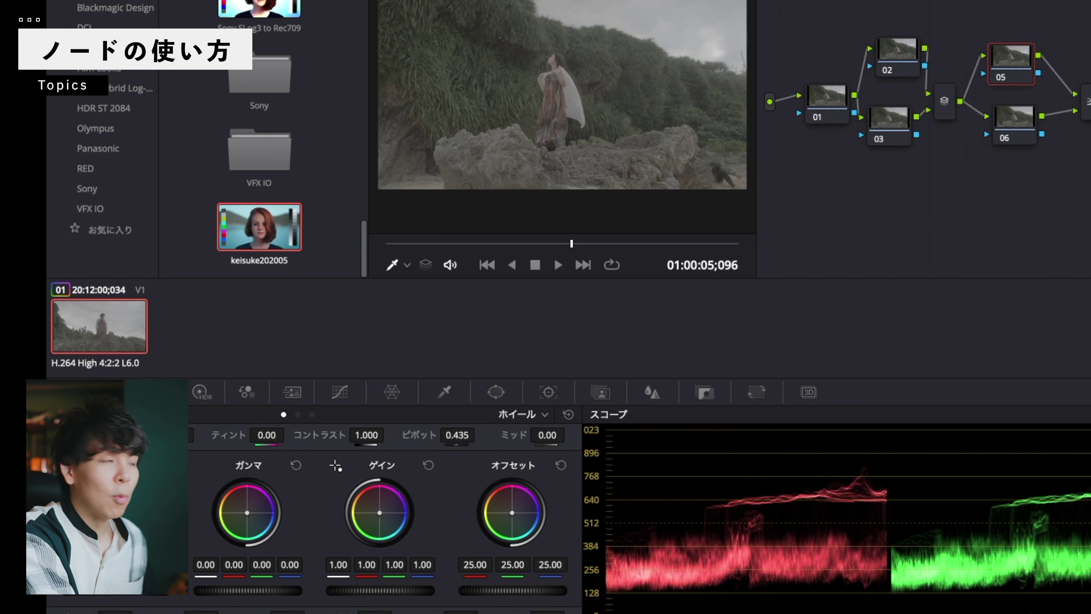
Apply the keisuke202005 gallery still's grade to node 05.
{"action": "left_click_drag", "start_coordinate": [1025, 124], "coordinate": [1024, 148]}
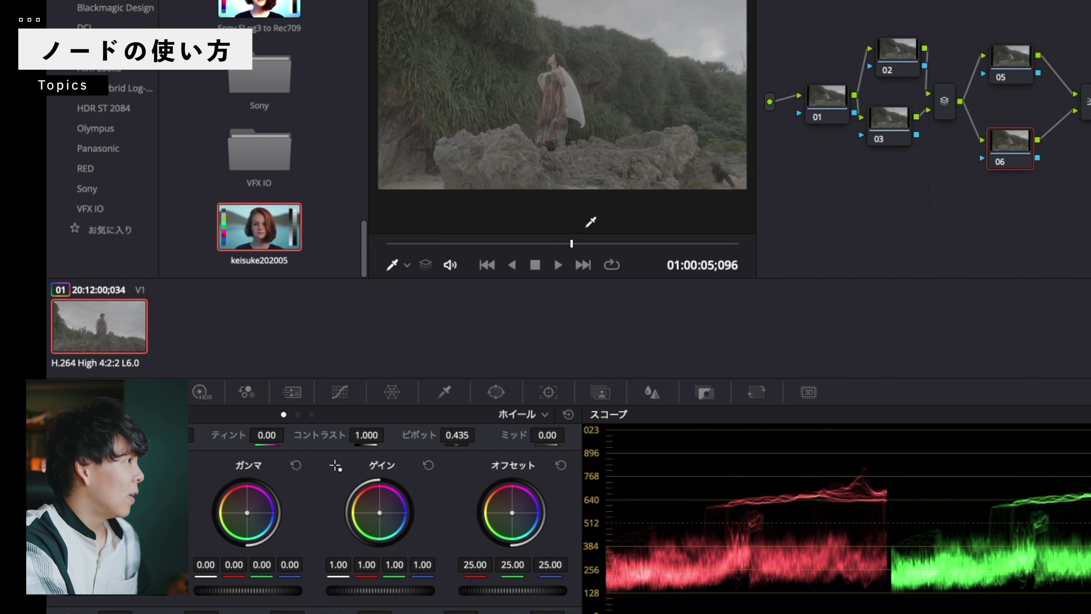
{"action": "left_click_drag", "start_coordinate": [295, 217], "coordinate": [1026, 66]}
{"action": "left_click_drag", "start_coordinate": [1002, 168], "coordinate": [1024, 168]}
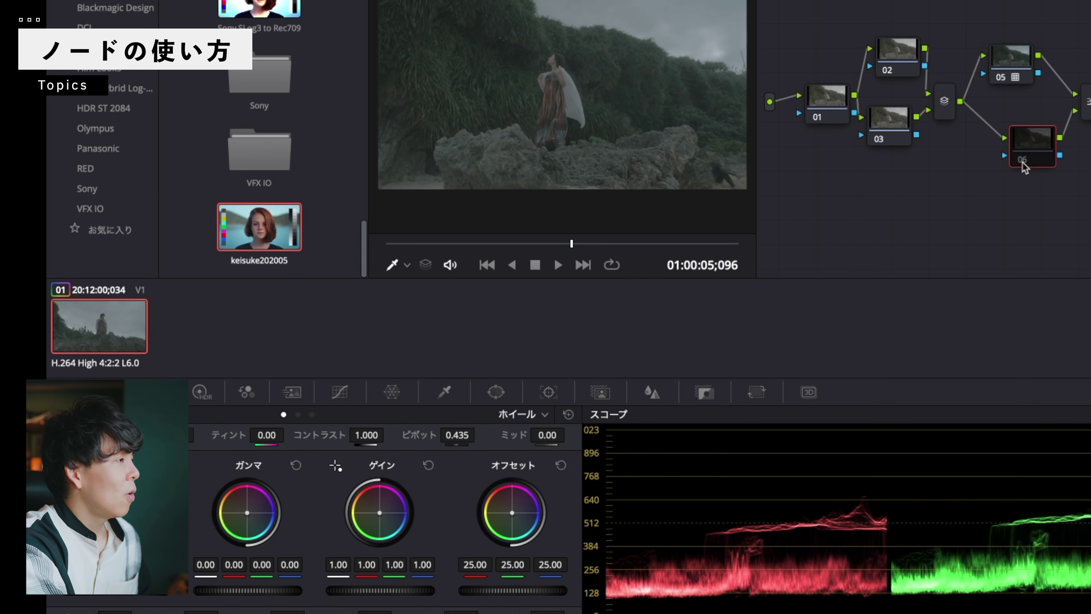
{"action": "left_click", "coordinate": [1008, 61]}
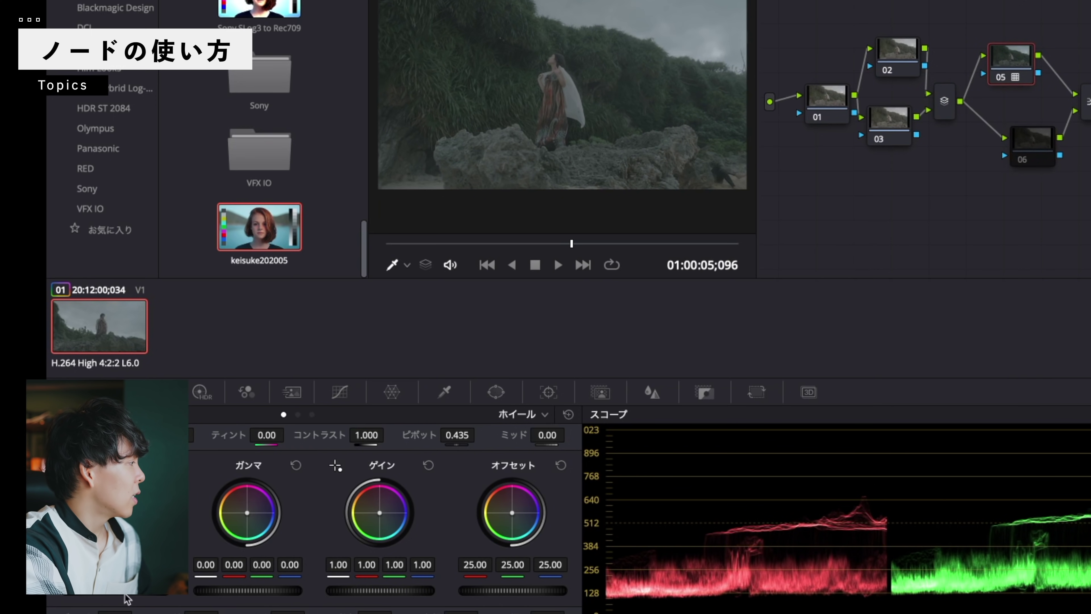
Set node 05 gain to 1.31 and contrast to 1.424, then bypass to compare.
{"action": "left_click_drag", "start_coordinate": [380, 590], "coordinate": [414, 590]}
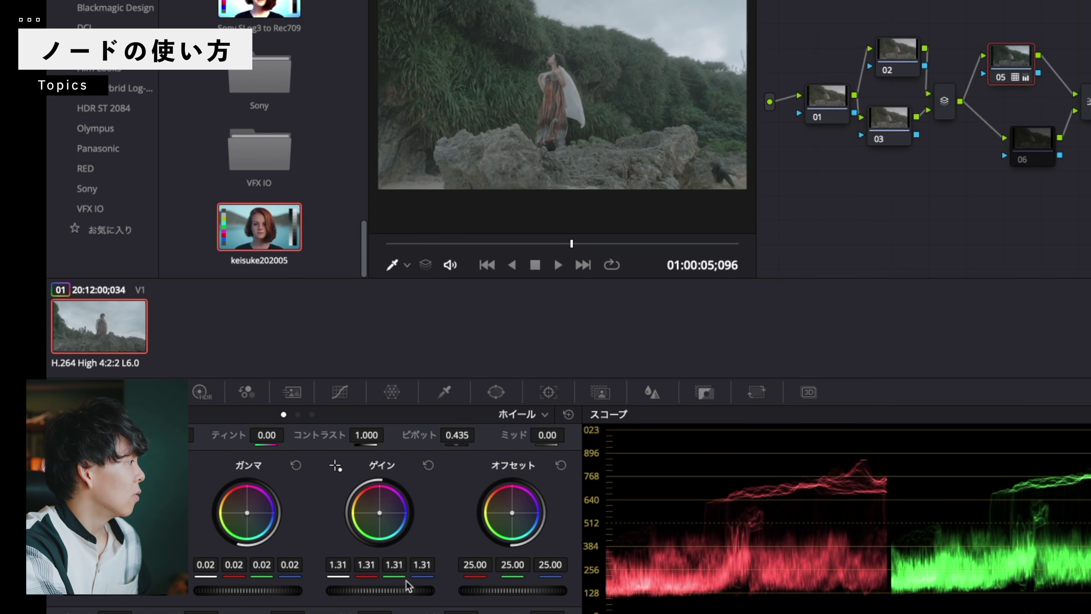
{"action": "left_click_drag", "start_coordinate": [357, 432], "coordinate": [365, 430]}
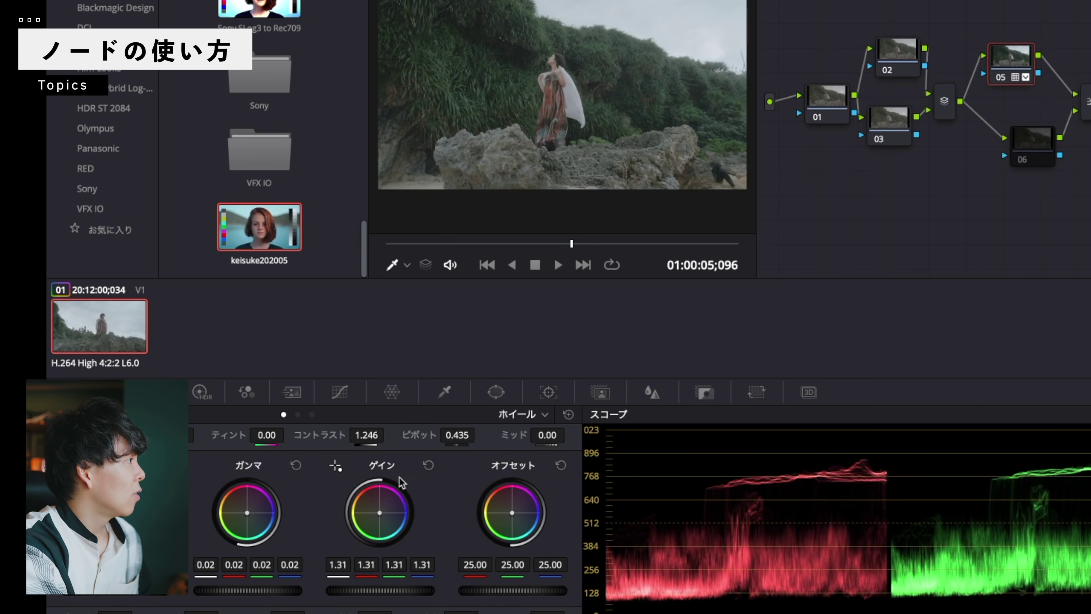
{"action": "left_click_drag", "start_coordinate": [365, 432], "coordinate": [374, 431]}
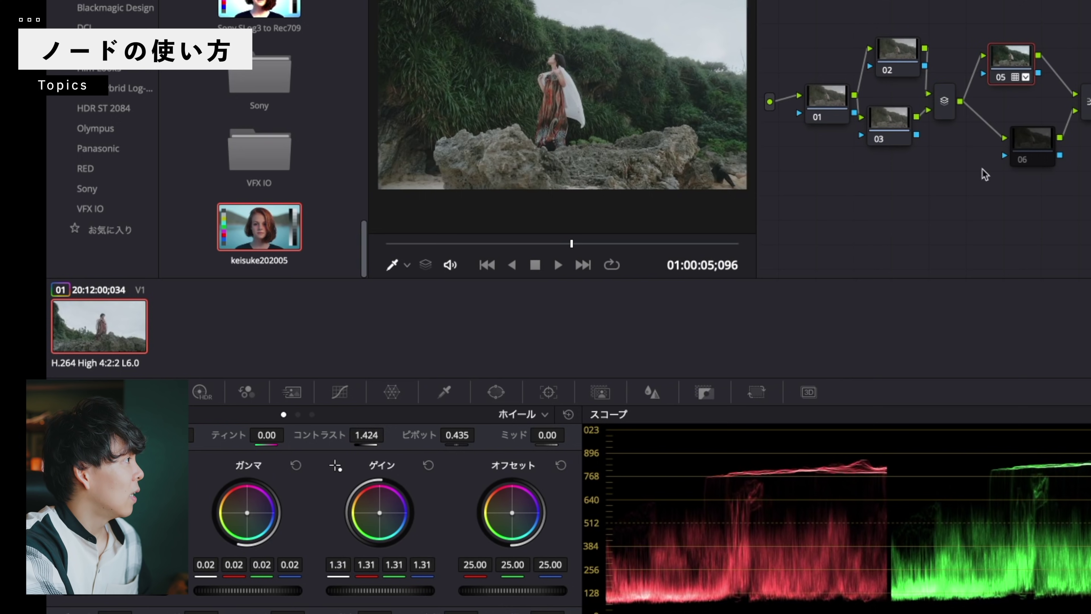
{"action": "left_click_drag", "start_coordinate": [1032, 135], "coordinate": [1009, 132]}
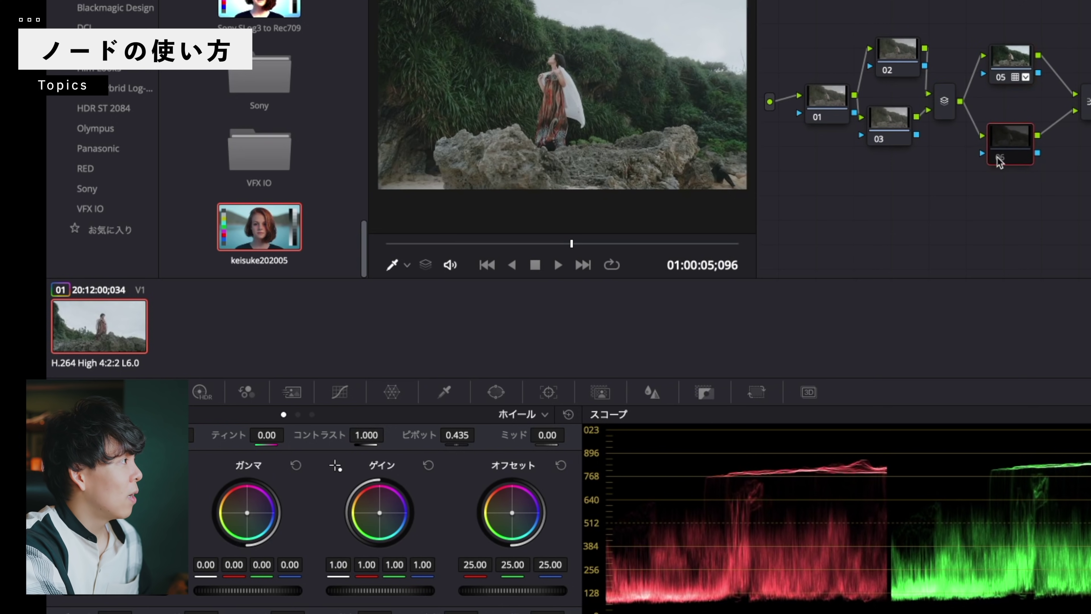
{"action": "key", "text": "shift+d"}
{"action": "key", "text": "shift+d"}
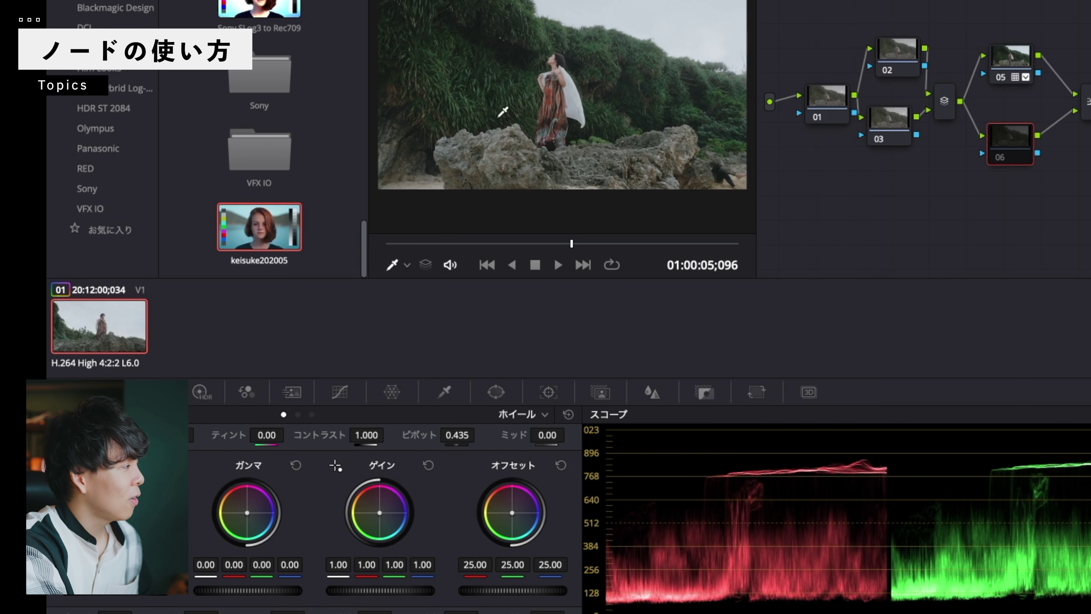
{"action": "left_click", "coordinate": [505, 393]}
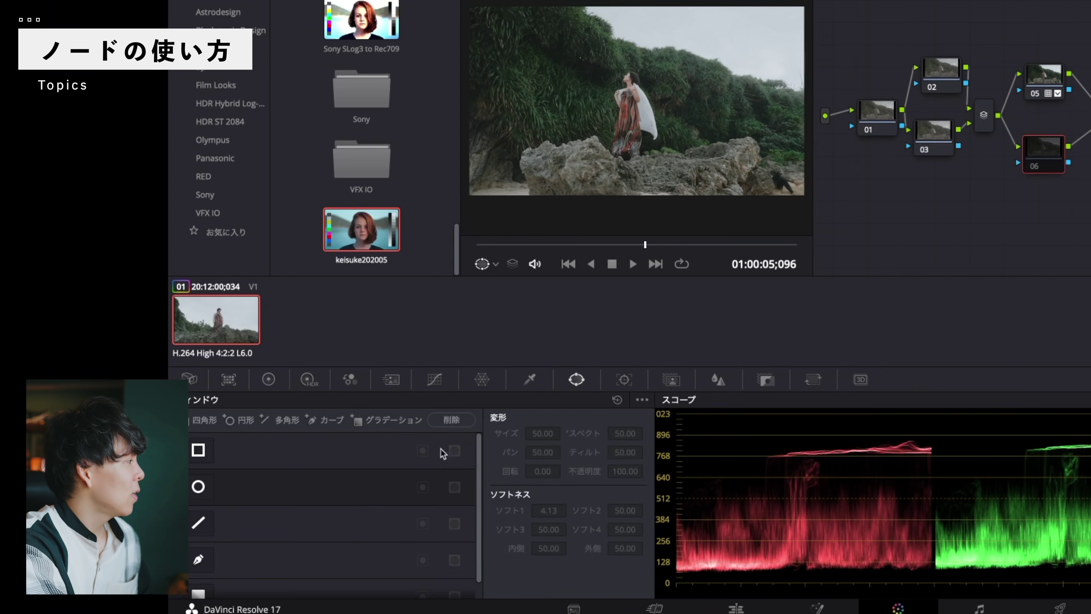
Add a soft-edged elliptical circle window around the woman on node 06.
{"action": "left_click", "coordinate": [198, 487]}
{"action": "left_click_drag", "start_coordinate": [662, 109], "coordinate": [660, 129]}
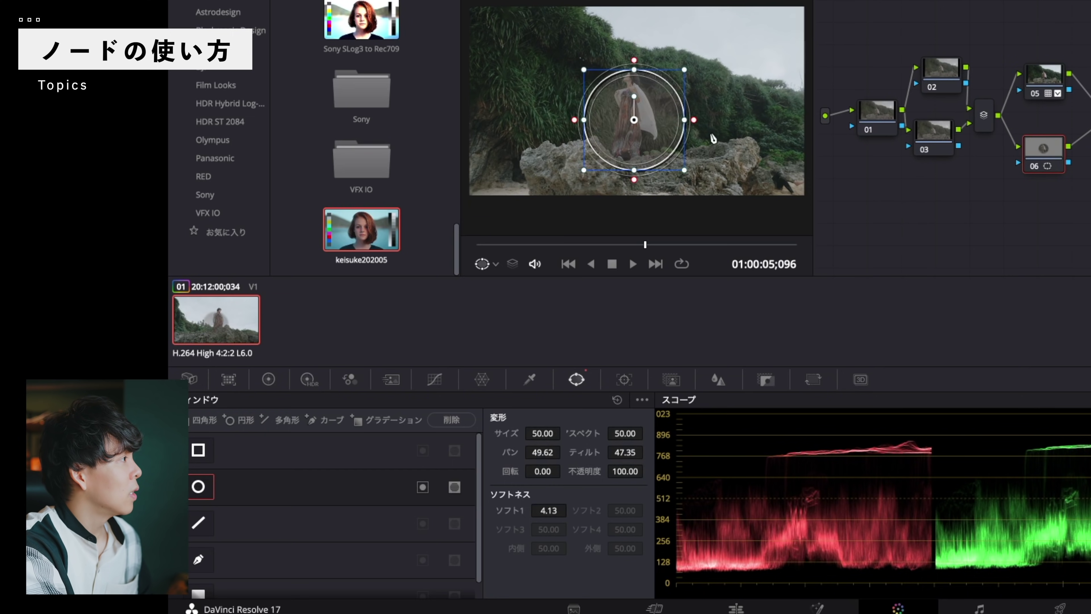
{"action": "left_click_drag", "start_coordinate": [683, 120], "coordinate": [669, 116]}
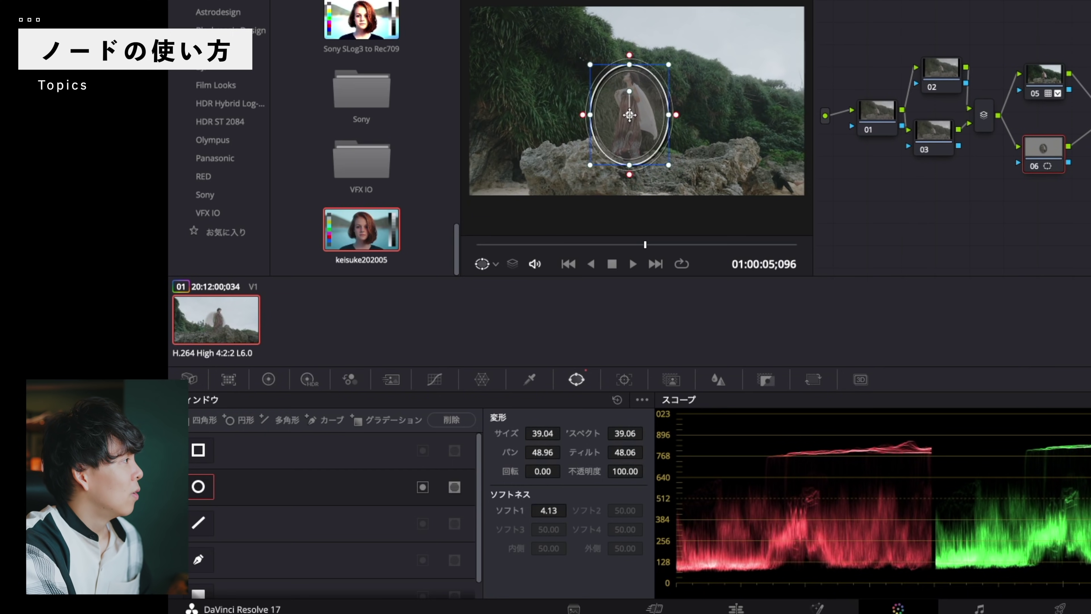
{"action": "left_click_drag", "start_coordinate": [669, 116], "coordinate": [676, 117]}
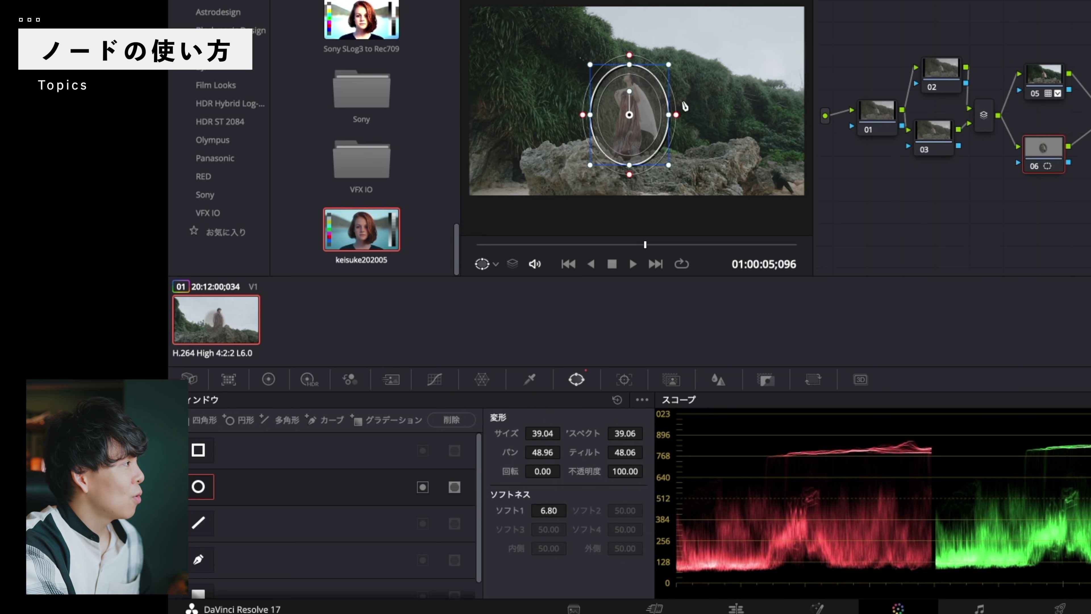
Lower node 06's Key Output Gain to 0.459.
{"action": "left_click", "coordinate": [1043, 73]}
{"action": "left_click", "coordinate": [1043, 149]}
{"action": "left_click", "coordinate": [766, 379]}
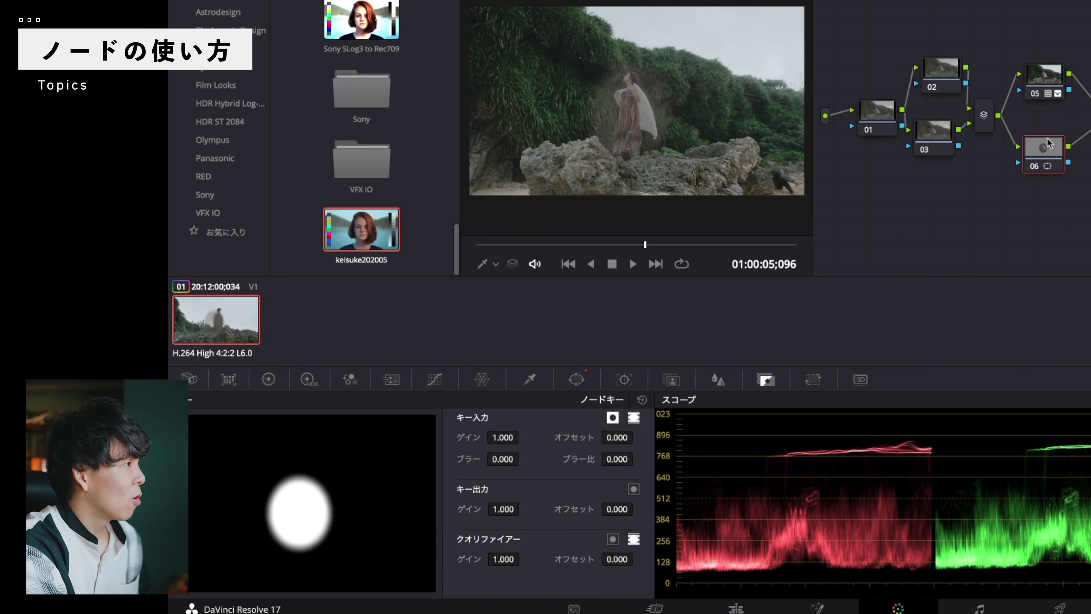
{"action": "mouse_move", "coordinate": [503, 509]}
{"action": "left_mouse_down"}
{"action": "mouse_move", "coordinate": [473, 509]}
{"action": "mouse_move", "coordinate": [519, 509]}
{"action": "left_mouse_up"}
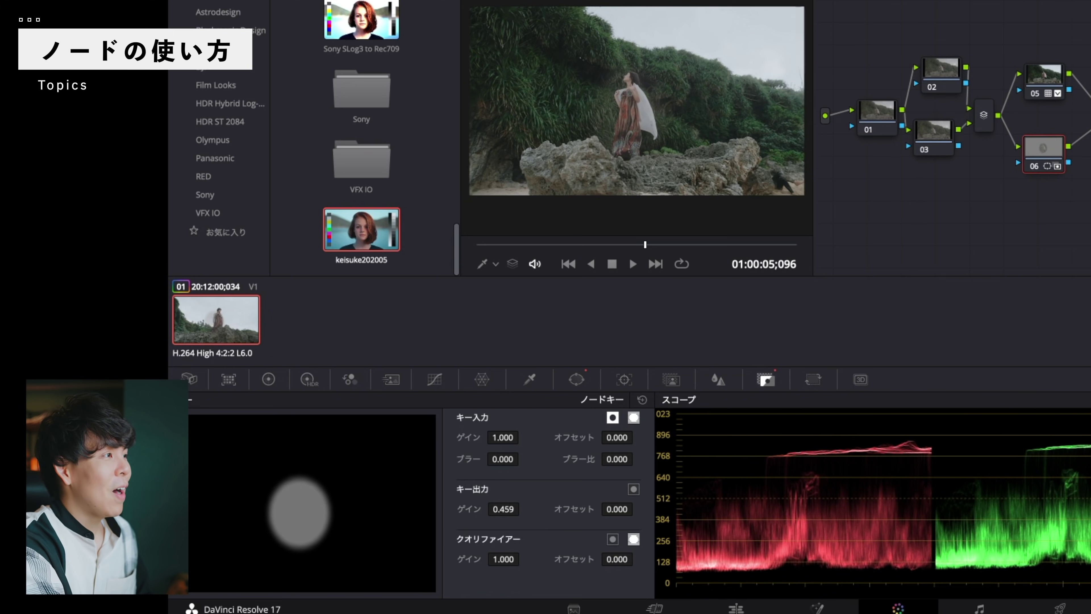
{"action": "left_click_drag", "start_coordinate": [1087, 205], "coordinate": [970, 115]}
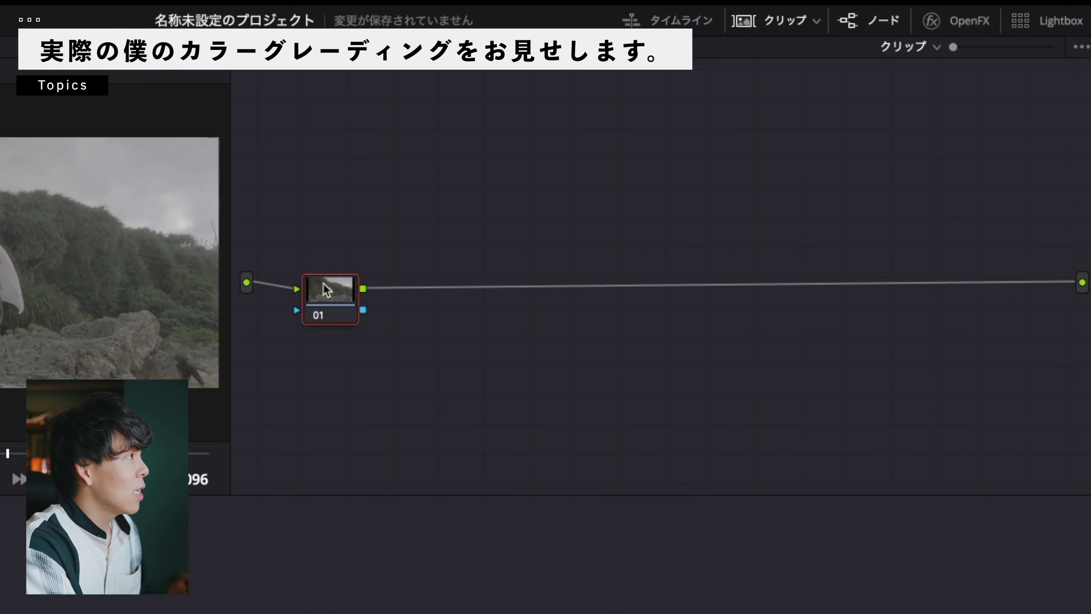
Add node 02, layer nodes 03–04 merged by a mixer into node 06, and serial node 07.
{"action": "key", "text": "alt+s"}
{"action": "left_click_drag", "start_coordinate": [384, 277], "coordinate": [411, 199]}
{"action": "key", "text": "alt+l"}
{"action": "key", "text": "alt+l"}
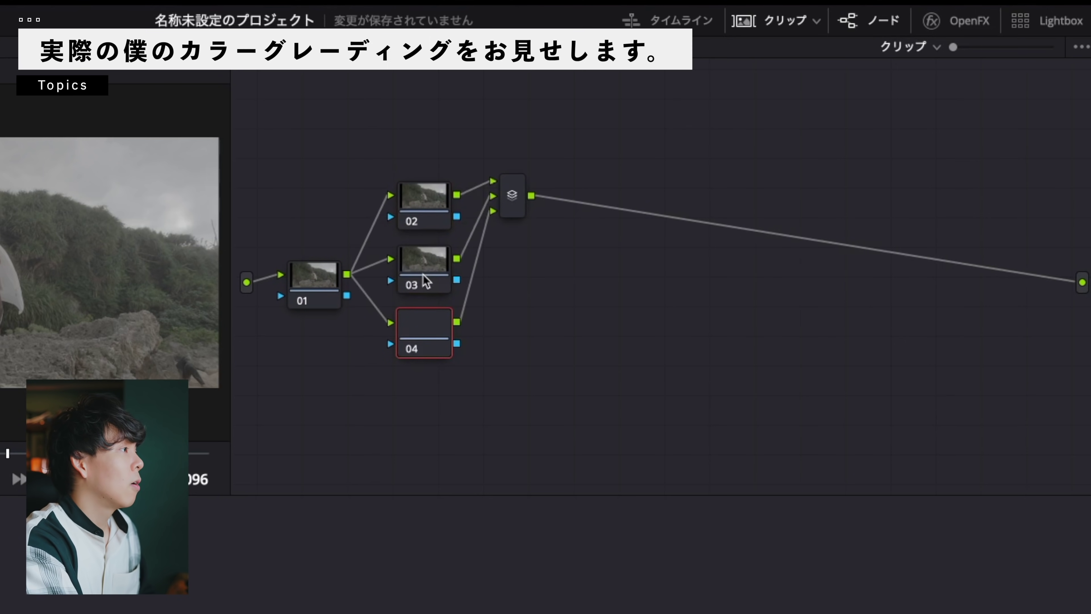
{"action": "left_click", "coordinate": [515, 253]}
{"action": "left_click_drag", "start_coordinate": [515, 256], "coordinate": [510, 293]}
{"action": "key", "text": "alt+s"}
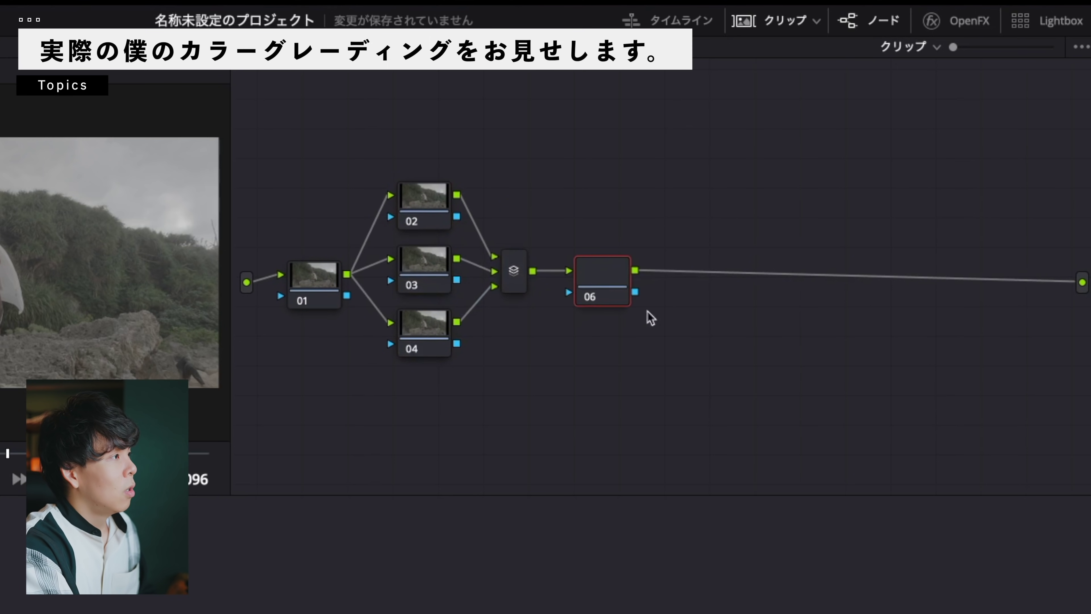
{"action": "key", "text": "alt+s"}
{"action": "left_click_drag", "start_coordinate": [684, 286], "coordinate": [303, 428]}
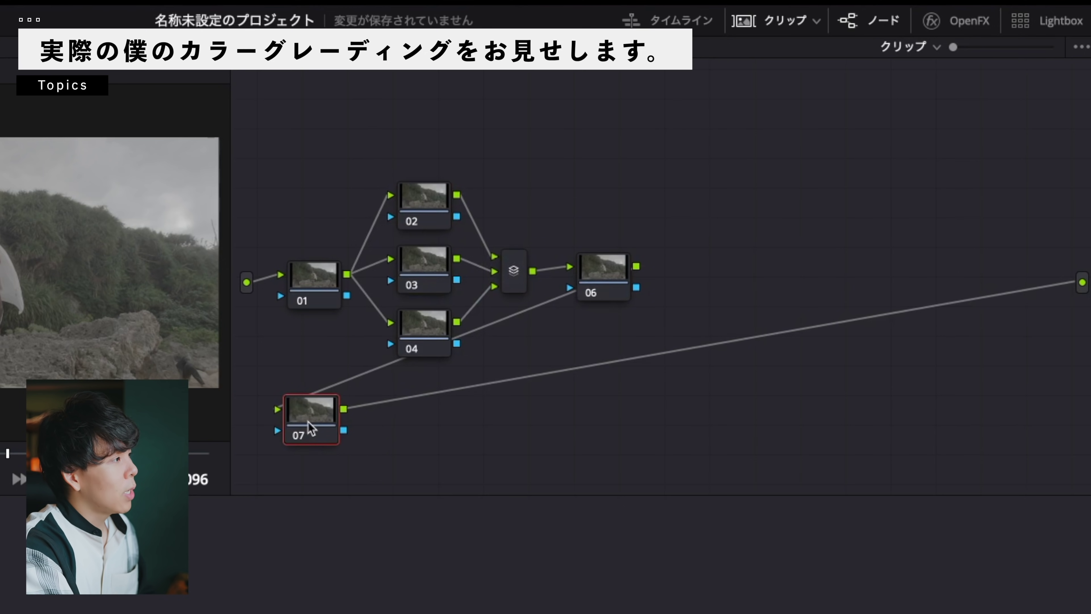
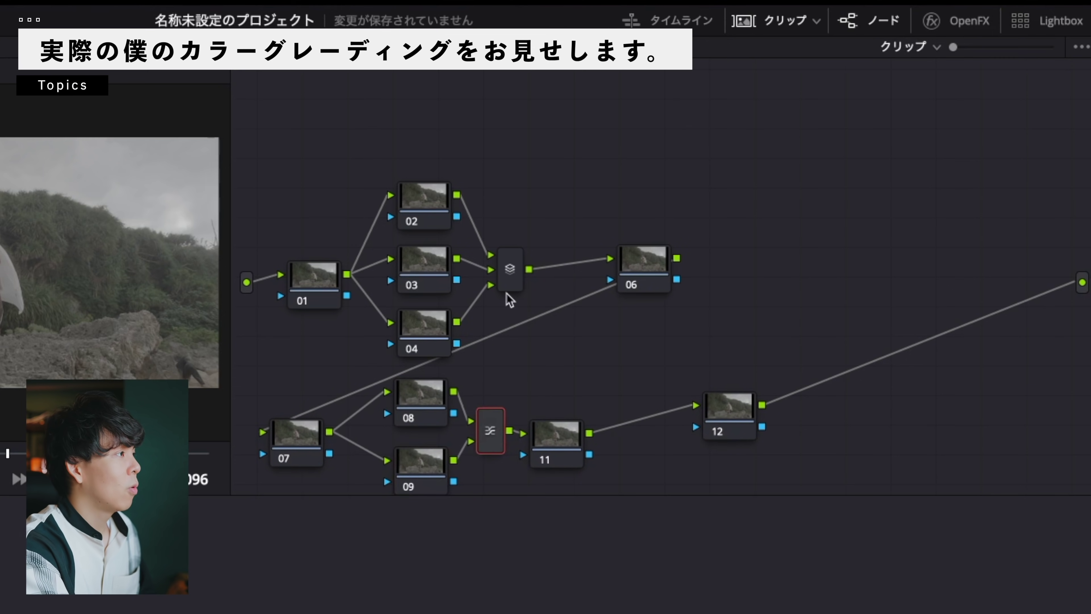
Label the first node NR.
{"action": "scroll", "coordinate": [596, 361], "scroll_direction": "down", "scroll_amount": 2}
{"action": "scroll", "coordinate": [606, 381], "scroll_direction": "down", "scroll_amount": 2}
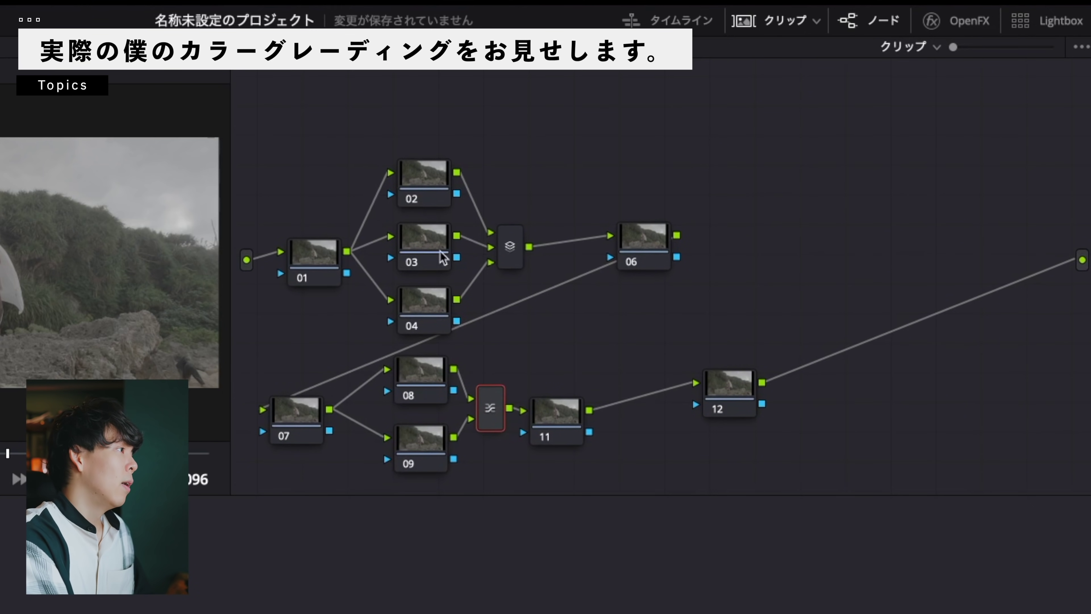
{"action": "right_click", "coordinate": [324, 248]}
{"action": "left_click", "coordinate": [339, 280]}
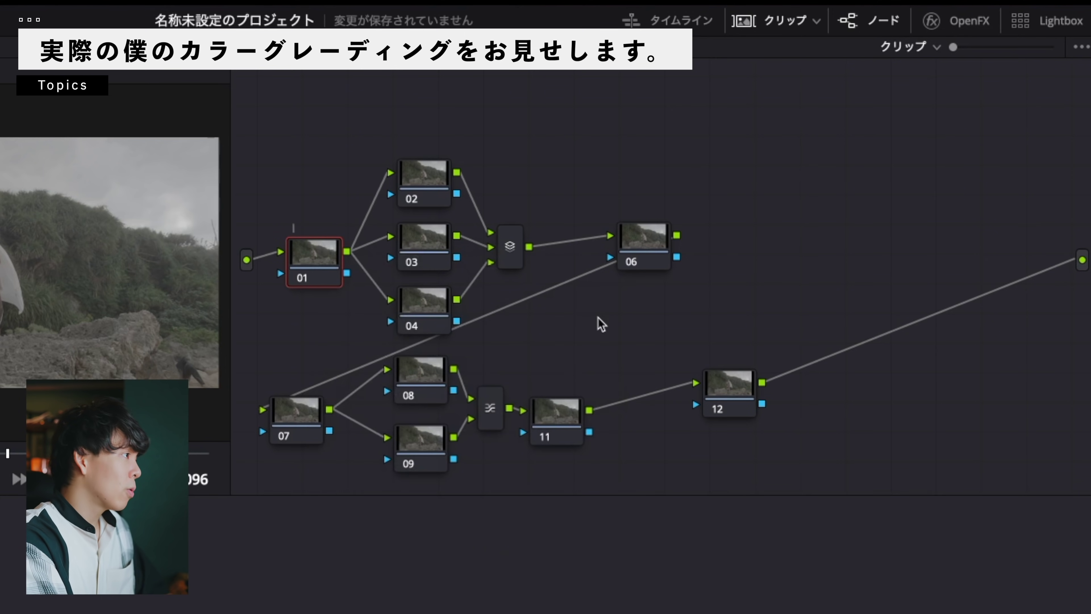
Label node 02 EX and shift the EX and 03 nodes up and left.
{"action": "right_click", "coordinate": [431, 184]}
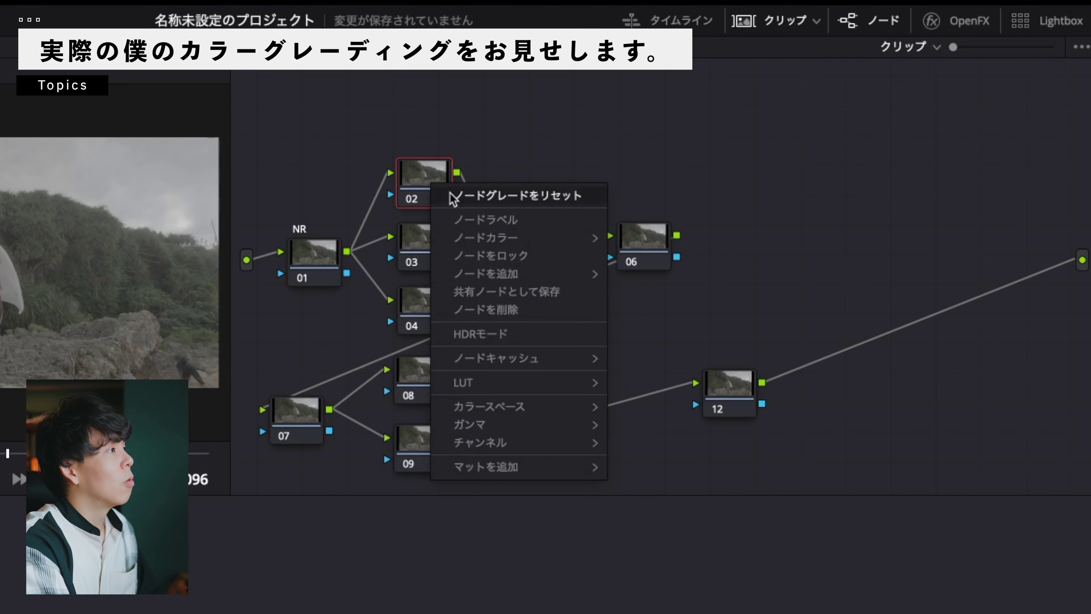
{"action": "left_click", "coordinate": [500, 227]}
{"action": "type", "text": "X"}
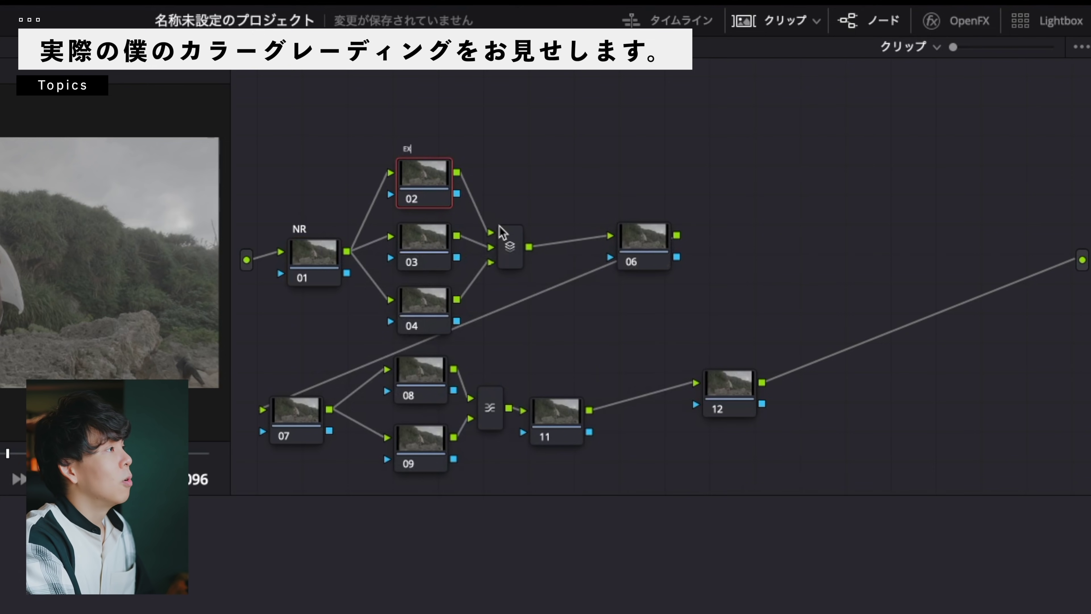
{"action": "left_click_drag", "start_coordinate": [441, 179], "coordinate": [425, 130]}
{"action": "left_click_drag", "start_coordinate": [434, 232], "coordinate": [405, 204]}
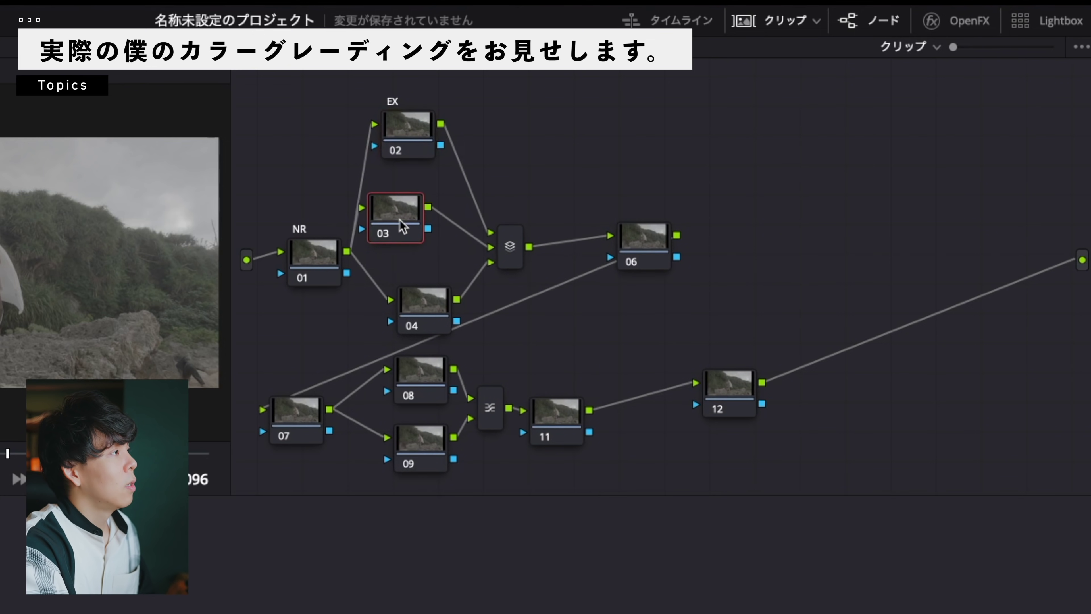
Label nodes 03 and 04 SAT and WB and tidy their positions.
{"action": "right_click", "coordinate": [403, 224]}
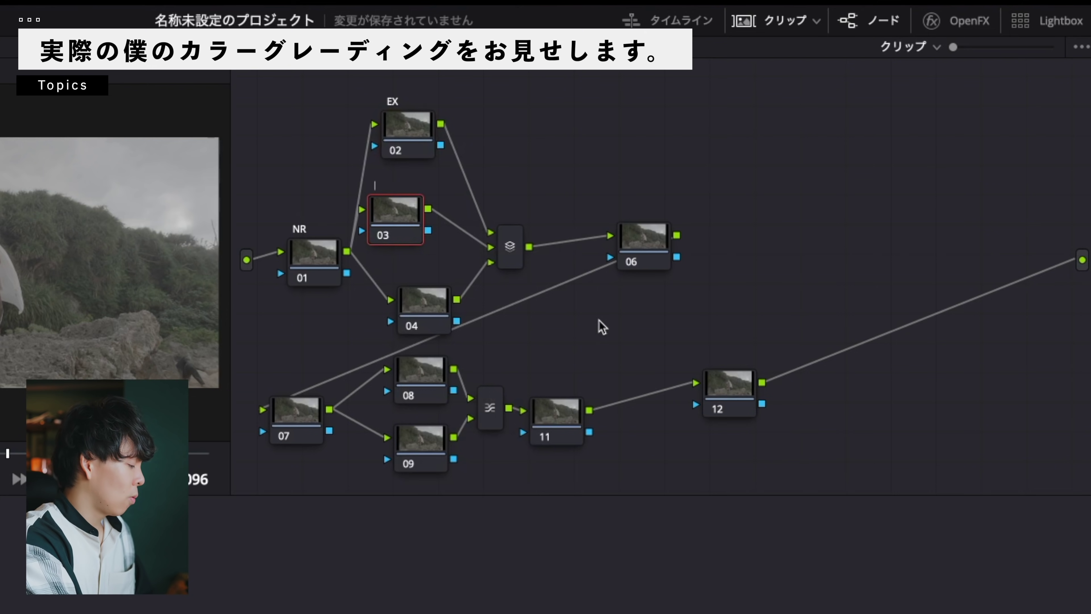
{"action": "right_click", "coordinate": [425, 310]}
{"action": "left_click", "coordinate": [487, 350]}
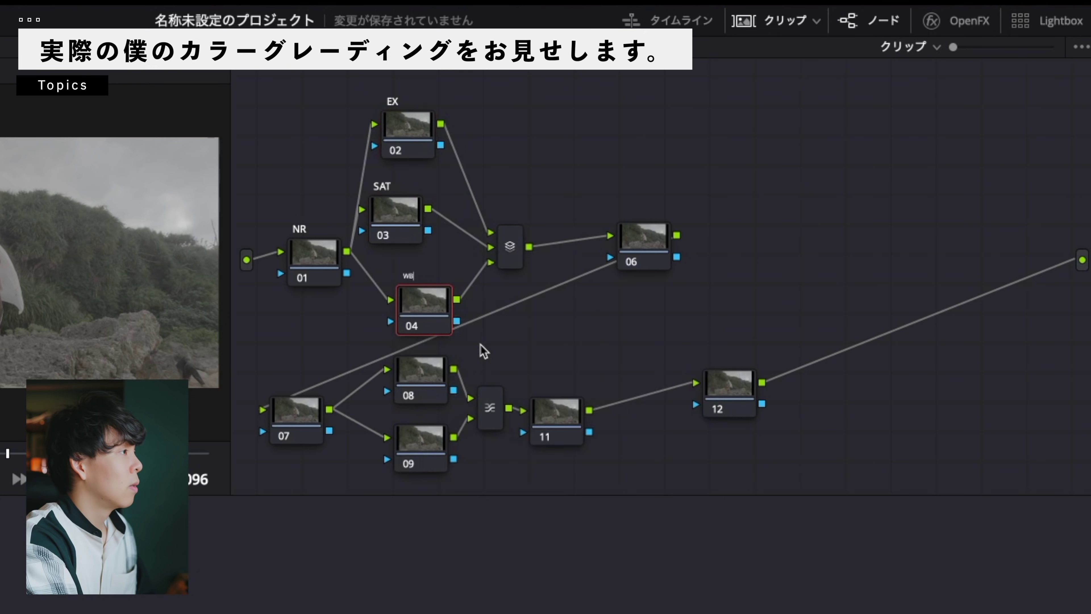
{"action": "left_click_drag", "start_coordinate": [406, 328], "coordinate": [372, 300]}
{"action": "left_click_drag", "start_coordinate": [390, 233], "coordinate": [401, 215]}
{"action": "left_click_drag", "start_coordinate": [409, 254], "coordinate": [424, 270]}
Label node 06 ADJUST and node 08 LUT.
{"action": "right_click", "coordinate": [665, 256]}
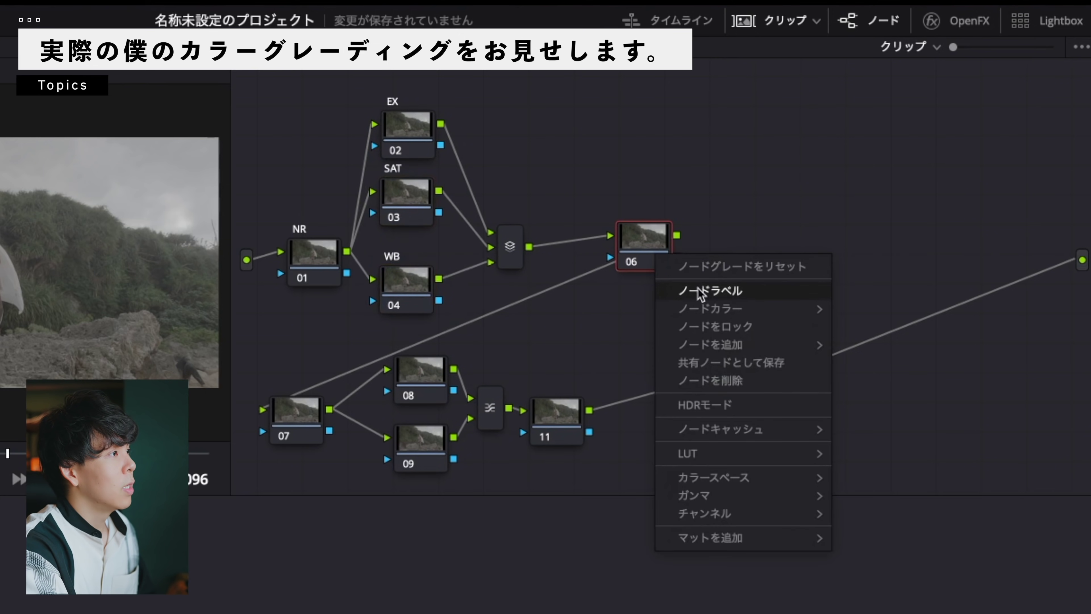
{"action": "left_click", "coordinate": [705, 292]}
{"action": "type", "text": "ST"}
{"action": "key", "text": "Return"}
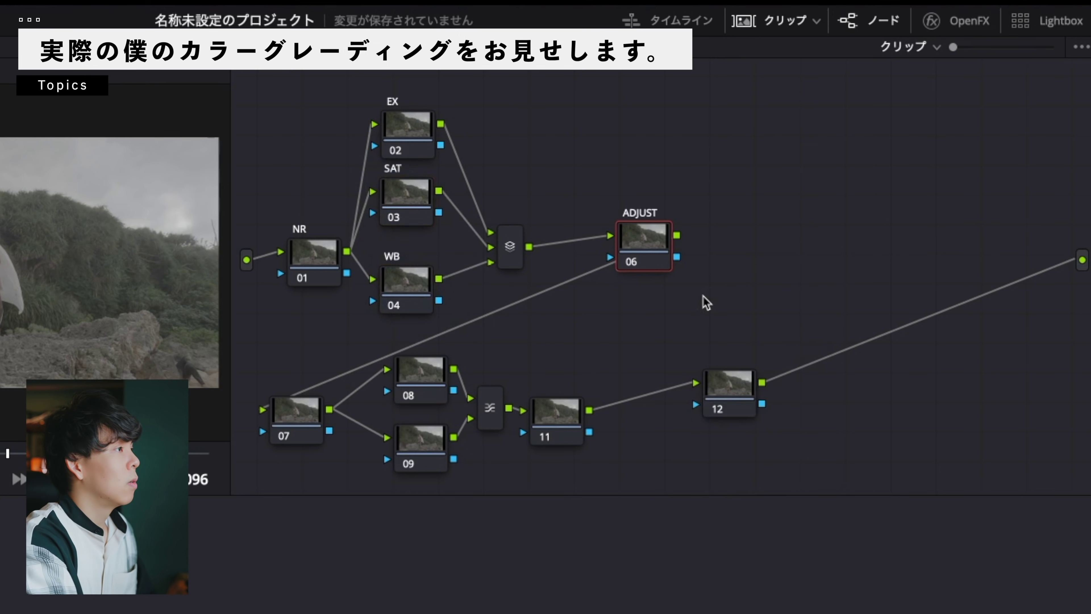
{"action": "left_click", "coordinate": [440, 393]}
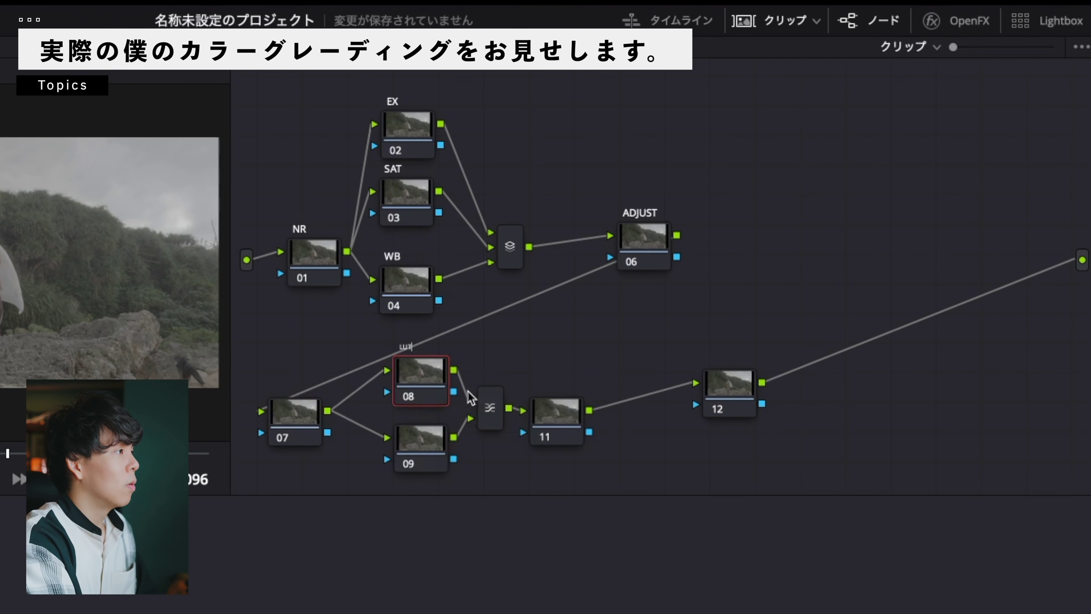
{"action": "key", "text": "Return"}
Label nodes 09, 11 and 12 as SKIN, ADJUST and EFFECTS.
{"action": "right_click", "coordinate": [435, 441]}
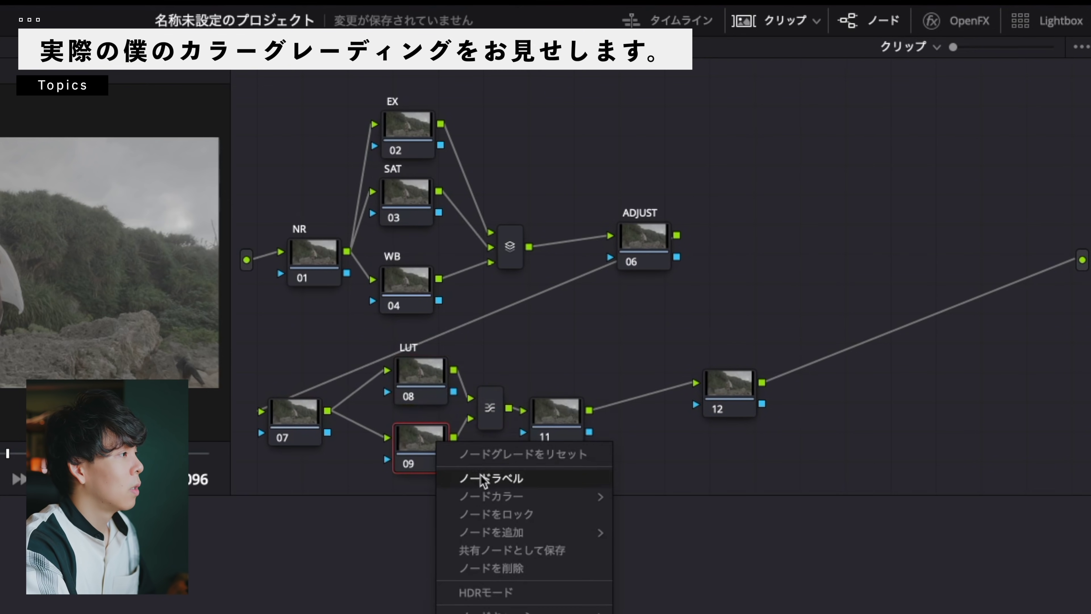
{"action": "left_click", "coordinate": [483, 479]}
{"action": "type", "text": "SKIN"}
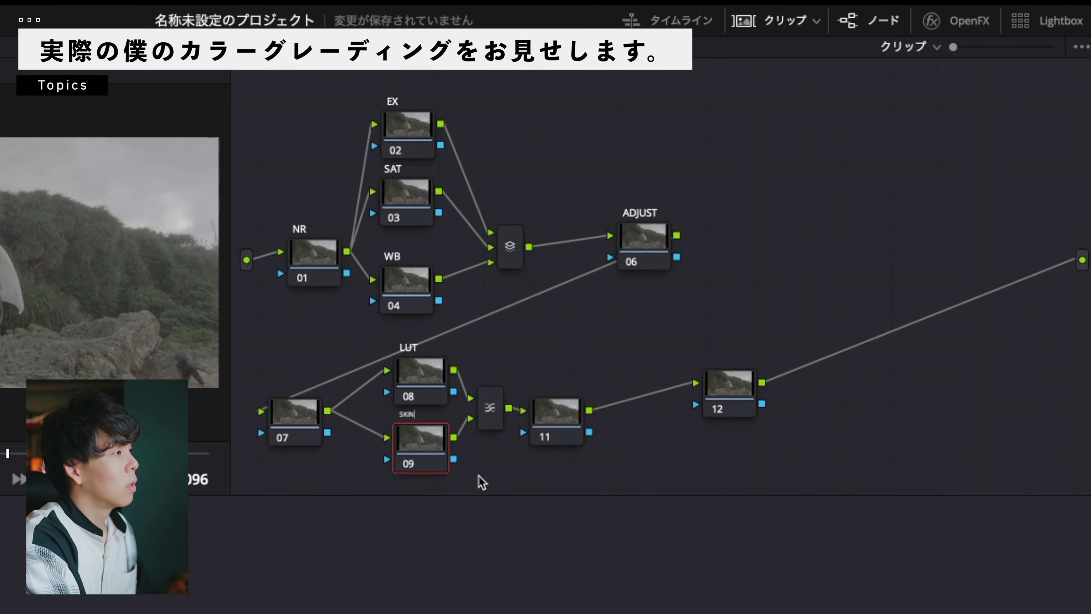
{"action": "right_click", "coordinate": [574, 421]}
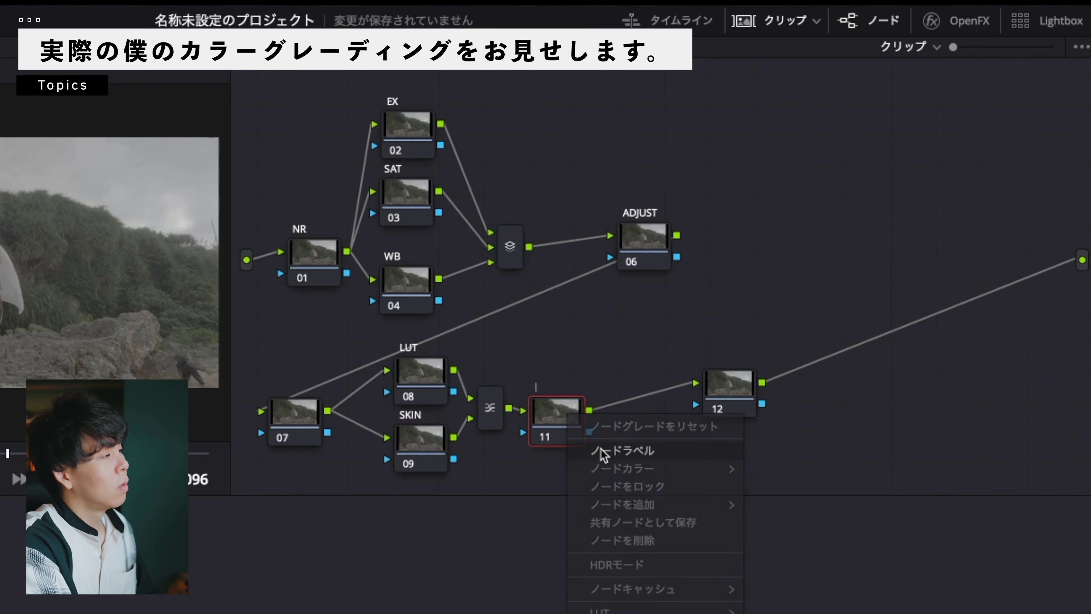
{"action": "left_click", "coordinate": [601, 450]}
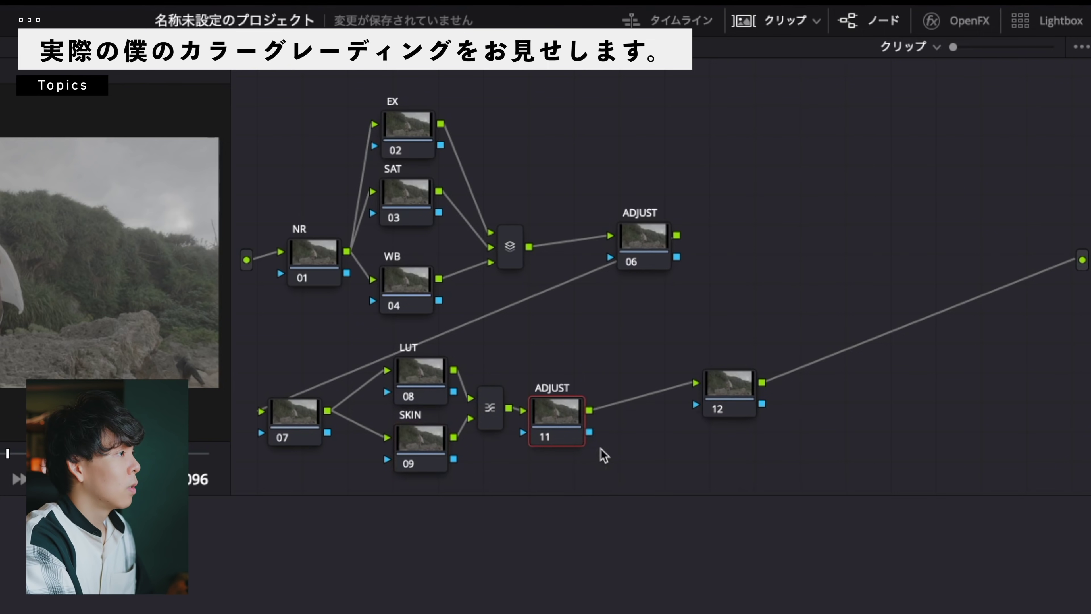
{"action": "right_click", "coordinate": [744, 383]}
{"action": "left_click", "coordinate": [796, 414]}
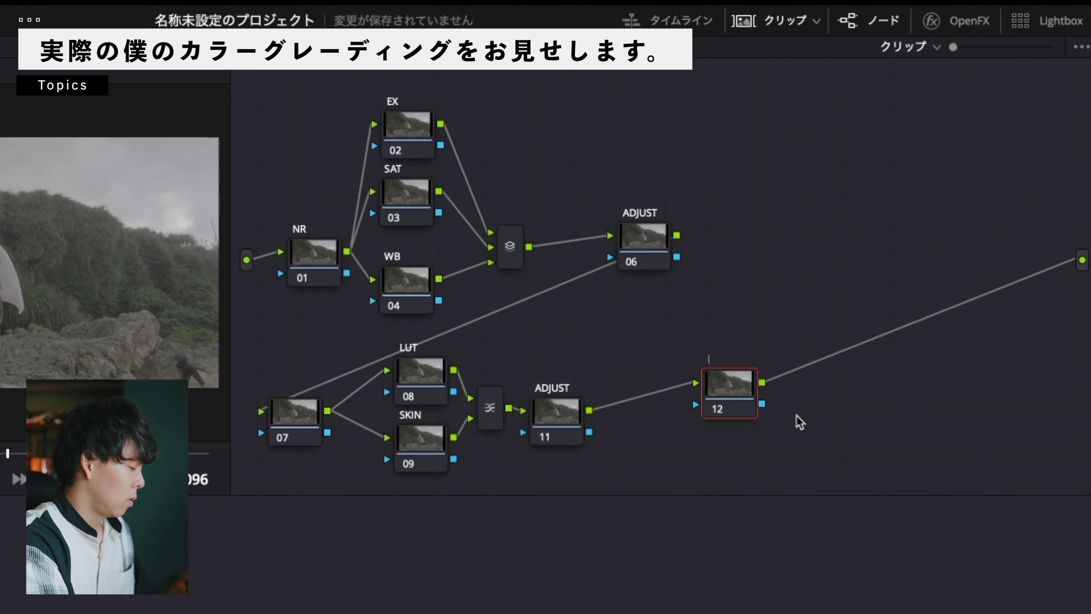
{"action": "type", "text": "EFFECTS"}
{"action": "key", "text": "Return"}
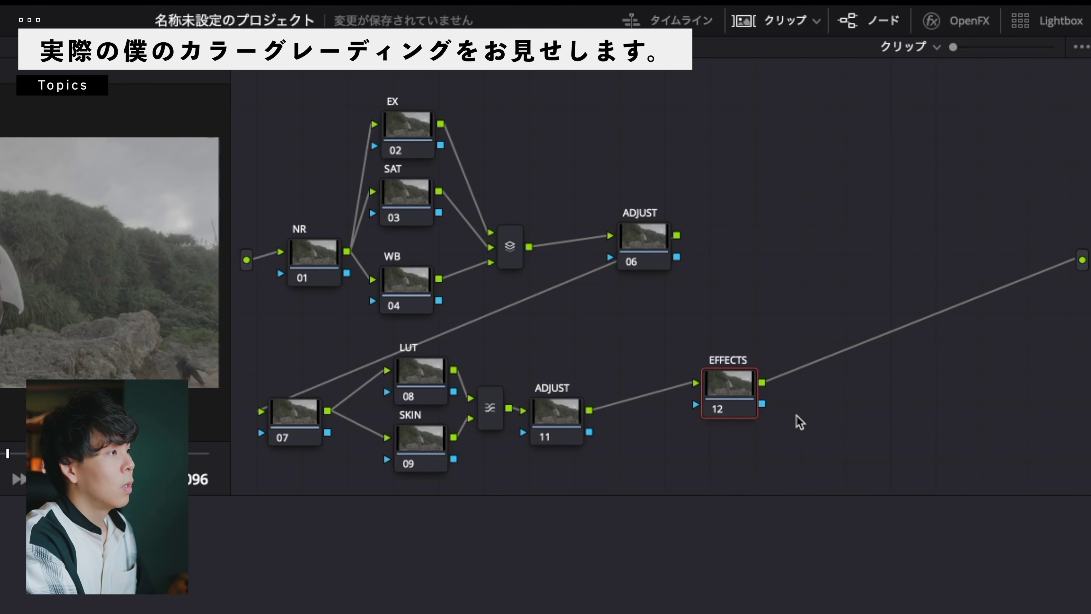
Line up the EFFECTS, SKIN and LUT nodes, then select the NR node.
{"action": "left_click_drag", "start_coordinate": [734, 392], "coordinate": [718, 408]}
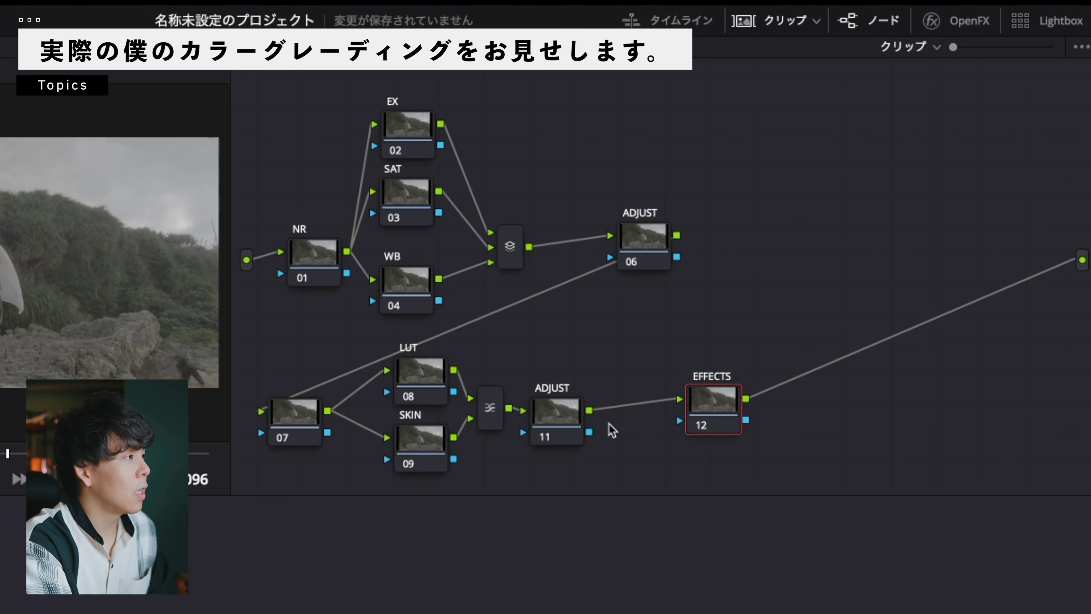
{"action": "left_click", "coordinate": [415, 378]}
{"action": "left_click_drag", "start_coordinate": [432, 444], "coordinate": [429, 445]}
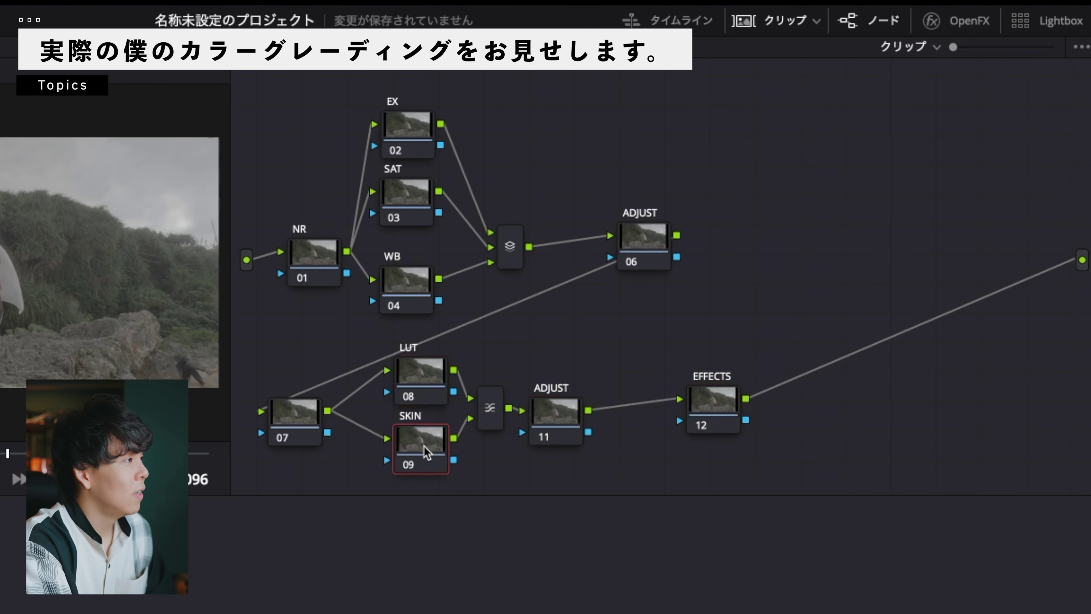
{"action": "left_click_drag", "start_coordinate": [428, 372], "coordinate": [428, 374]}
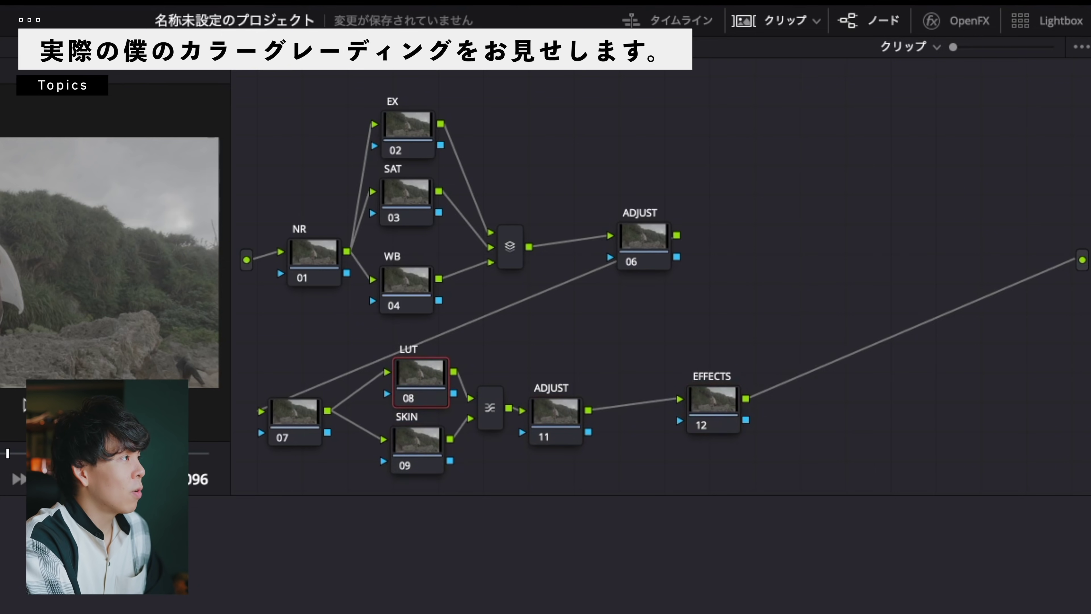
{"action": "left_click", "coordinate": [320, 253]}
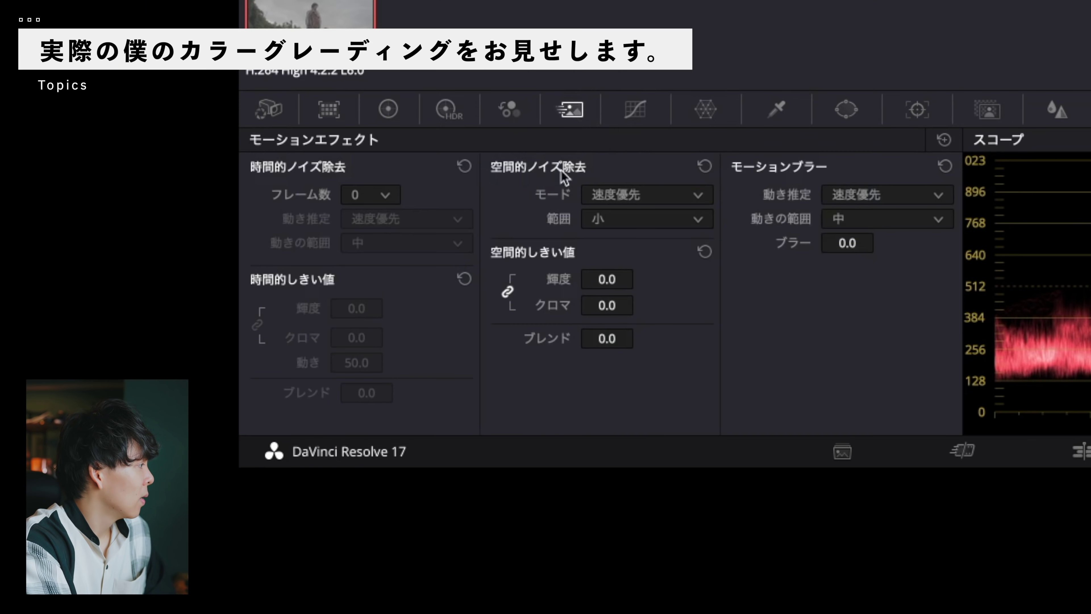
Set temporal noise reduction to 3 frames with luma and chroma thresholds of 45.
{"action": "left_click", "coordinate": [373, 195]}
{"action": "left_click", "coordinate": [378, 265]}
{"action": "left_click", "coordinate": [381, 199]}
{"action": "left_click", "coordinate": [382, 287]}
{"action": "left_click_drag", "start_coordinate": [361, 308], "coordinate": [390, 306]}
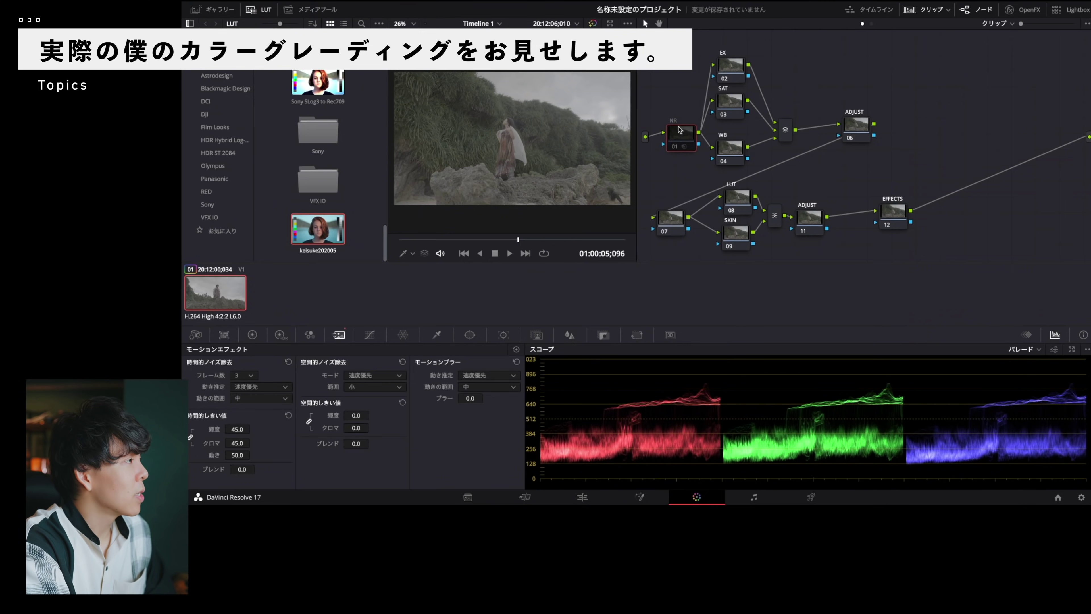
Reposition the NR and SAT nodes, select EX, and show the primary wheels.
{"action": "left_click_drag", "start_coordinate": [680, 130], "coordinate": [672, 124]}
{"action": "left_click_drag", "start_coordinate": [730, 103], "coordinate": [730, 151]}
{"action": "left_click", "coordinate": [730, 111]}
{"action": "left_click", "coordinate": [733, 65]}
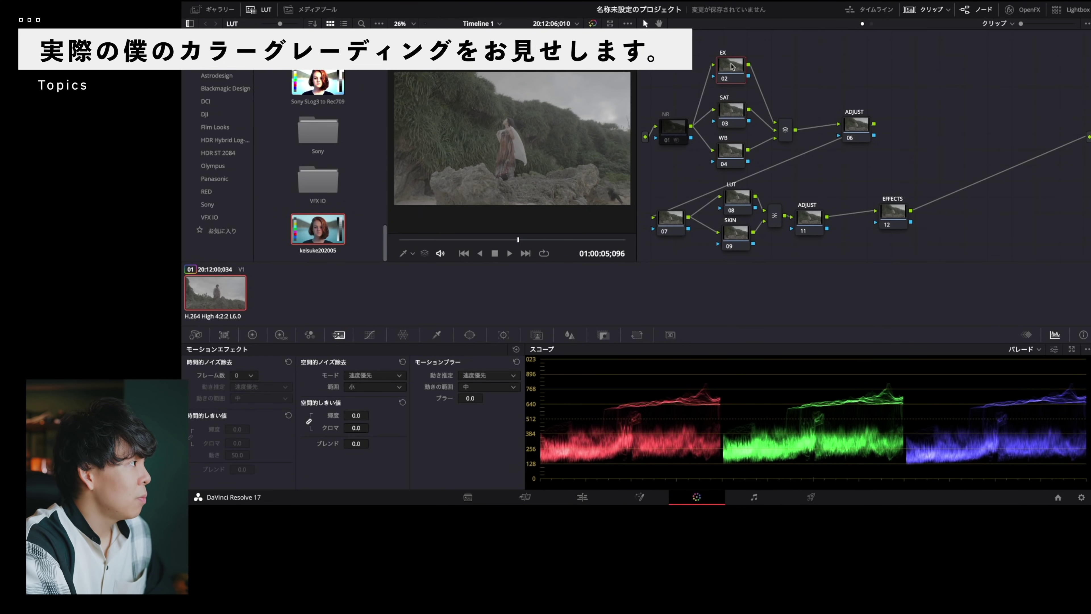
{"action": "left_click", "coordinate": [252, 334]}
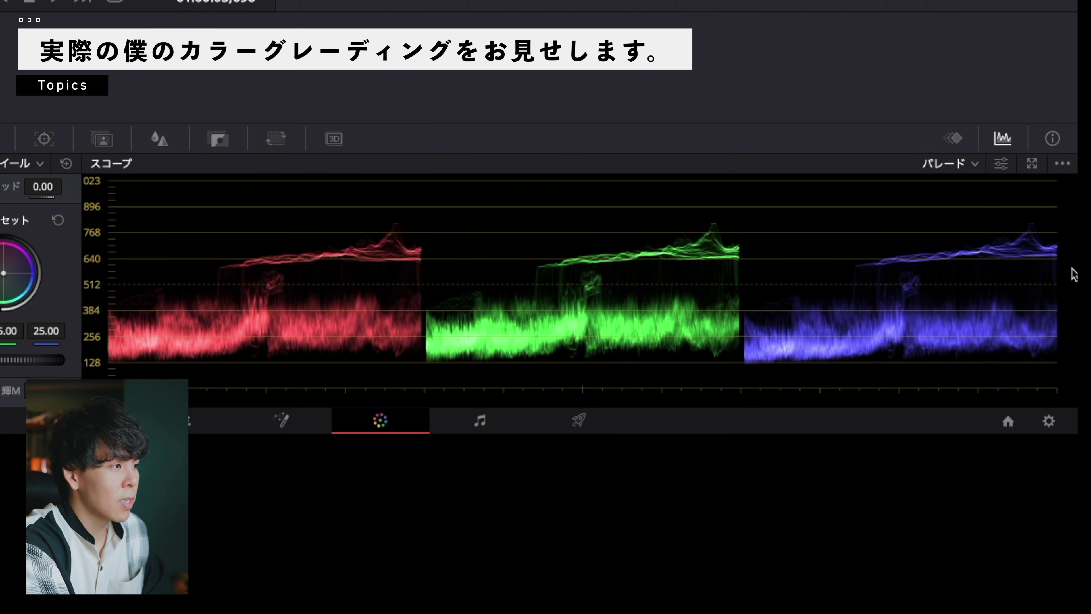
Cycle the scope through waveform and histogram, returning to RGB parade.
{"action": "left_click", "coordinate": [958, 165]}
{"action": "left_click", "coordinate": [960, 207]}
{"action": "left_click", "coordinate": [966, 167]}
{"action": "left_click", "coordinate": [973, 238]}
{"action": "left_click", "coordinate": [967, 169]}
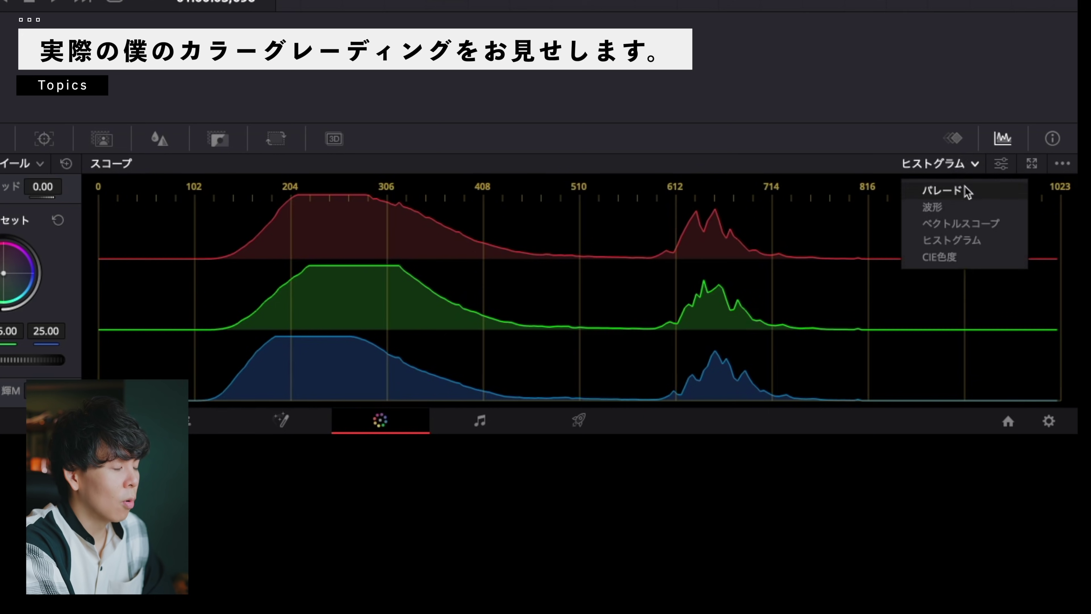
{"action": "left_click", "coordinate": [967, 191]}
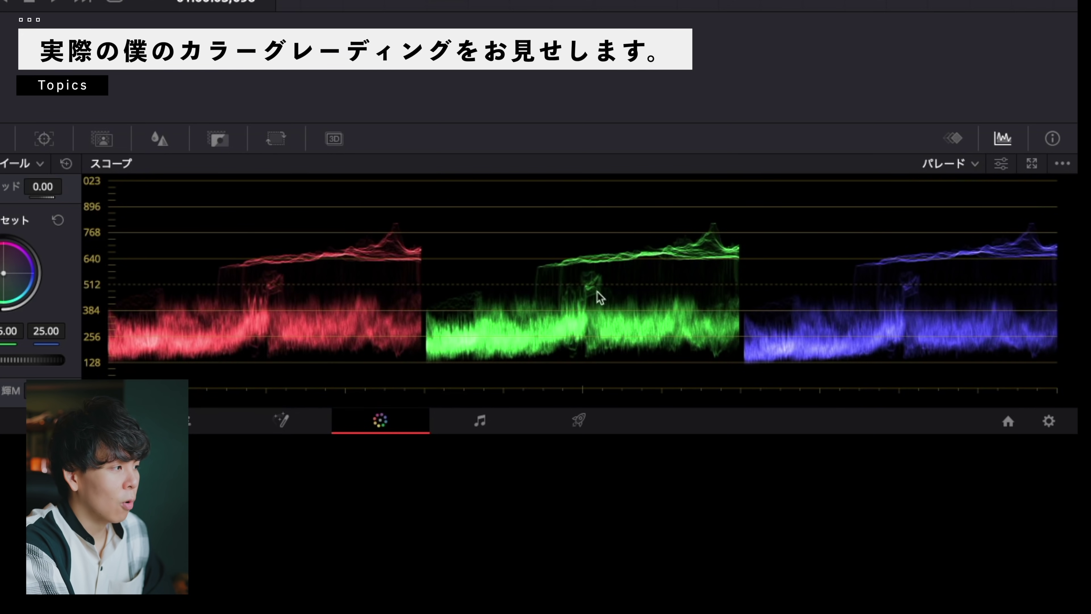
Dim the parade traces and lower the EX node's master lift to -0.05.
{"action": "left_click", "coordinate": [1001, 165]}
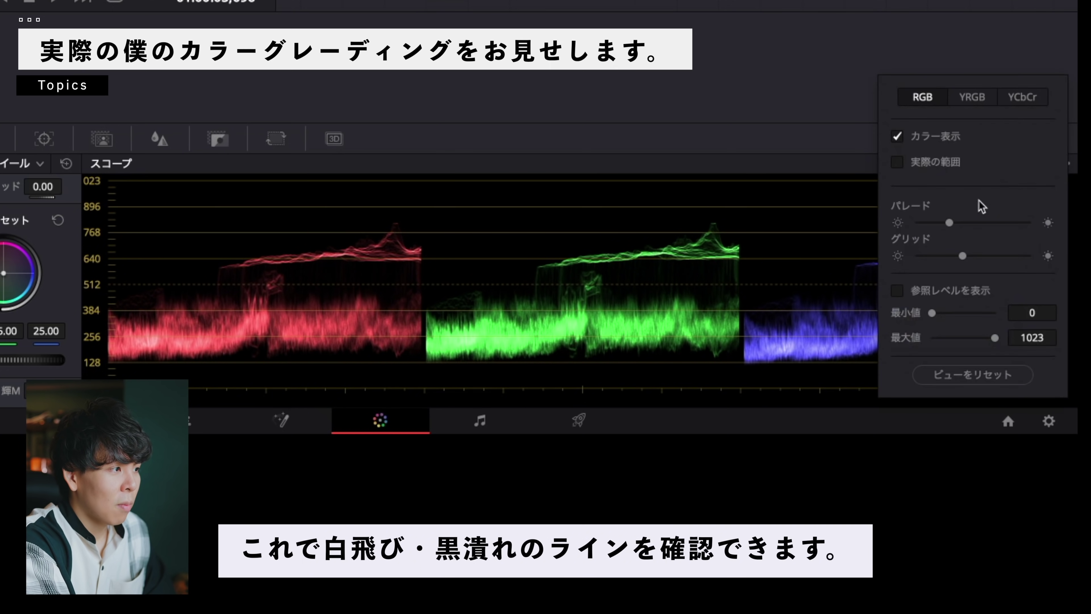
{"action": "left_click_drag", "start_coordinate": [947, 223], "coordinate": [947, 222]}
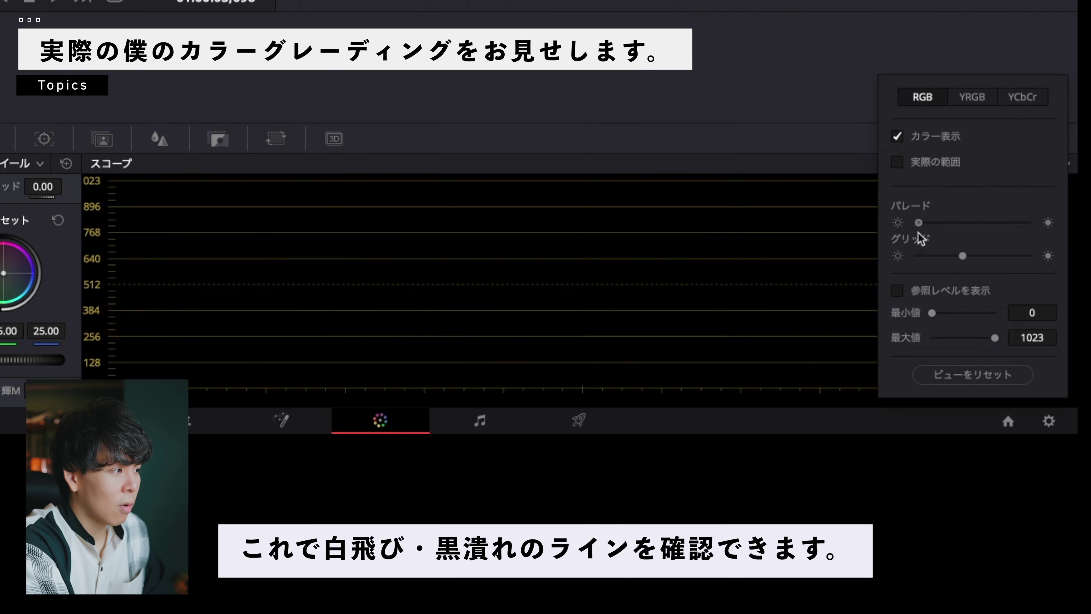
{"action": "left_click_drag", "start_coordinate": [946, 222], "coordinate": [934, 224]}
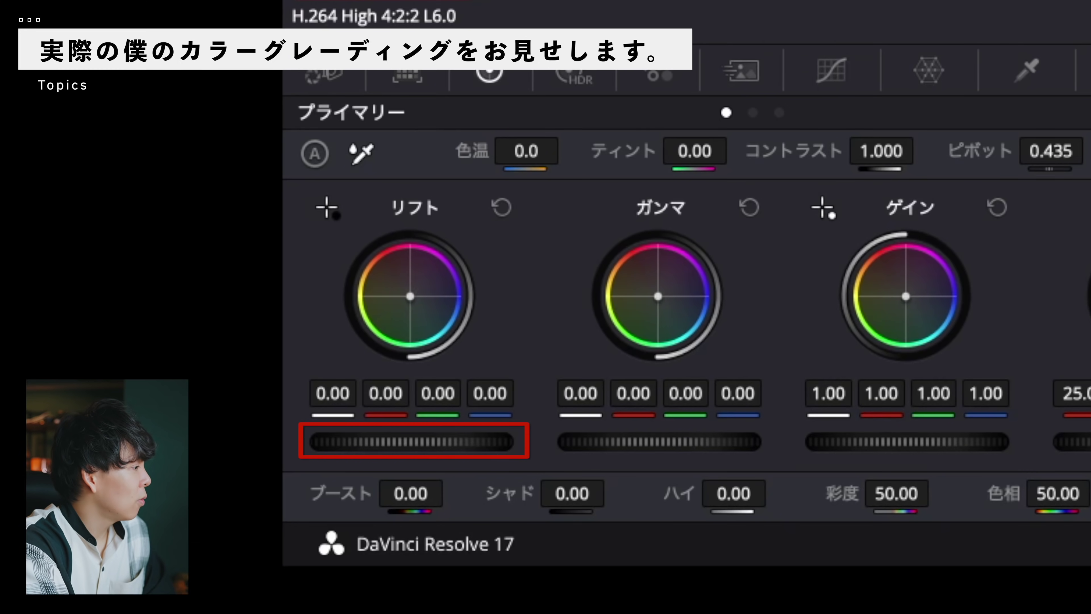
{"action": "left_click_drag", "start_coordinate": [215, 467], "coordinate": [192, 470]}
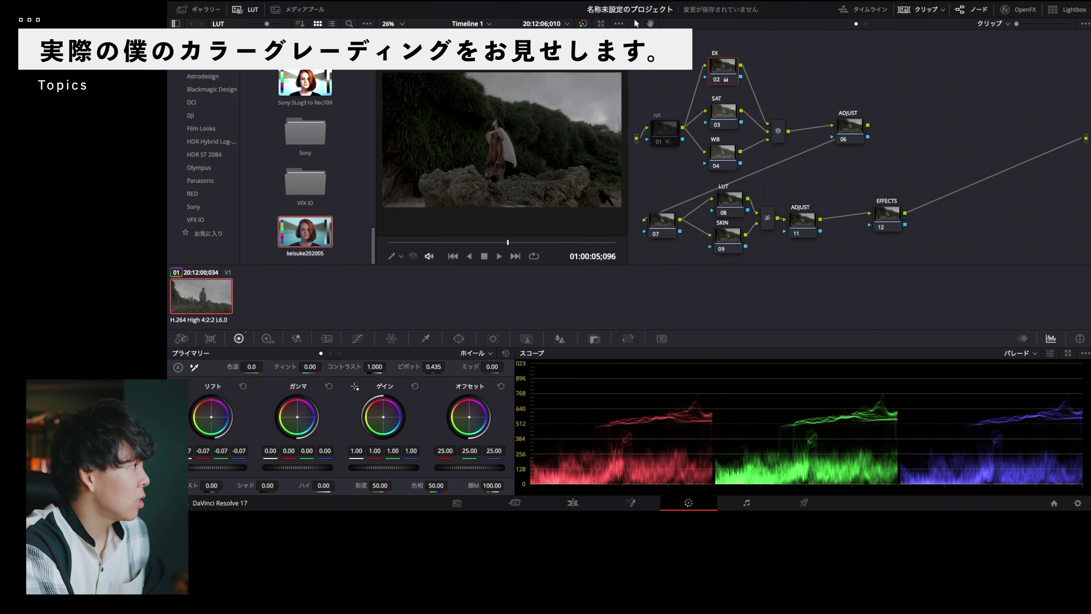
Raise lift and gain, lower gamma, and increase contrast to 1.280 on EX.
{"action": "left_click_drag", "start_coordinate": [217, 467], "coordinate": [226, 467]}
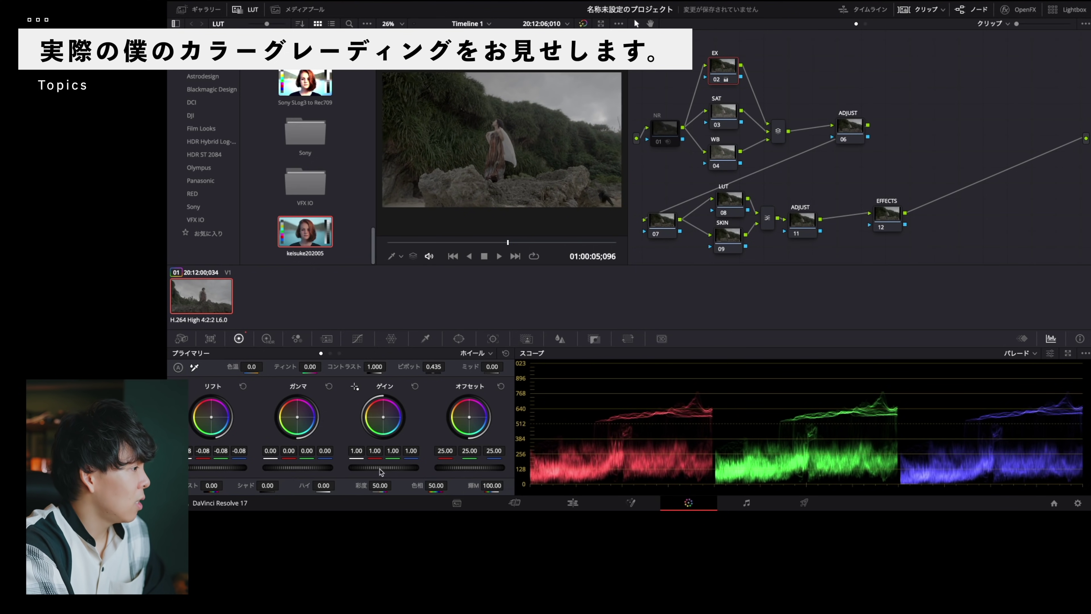
{"action": "left_click_drag", "start_coordinate": [379, 467], "coordinate": [412, 467]}
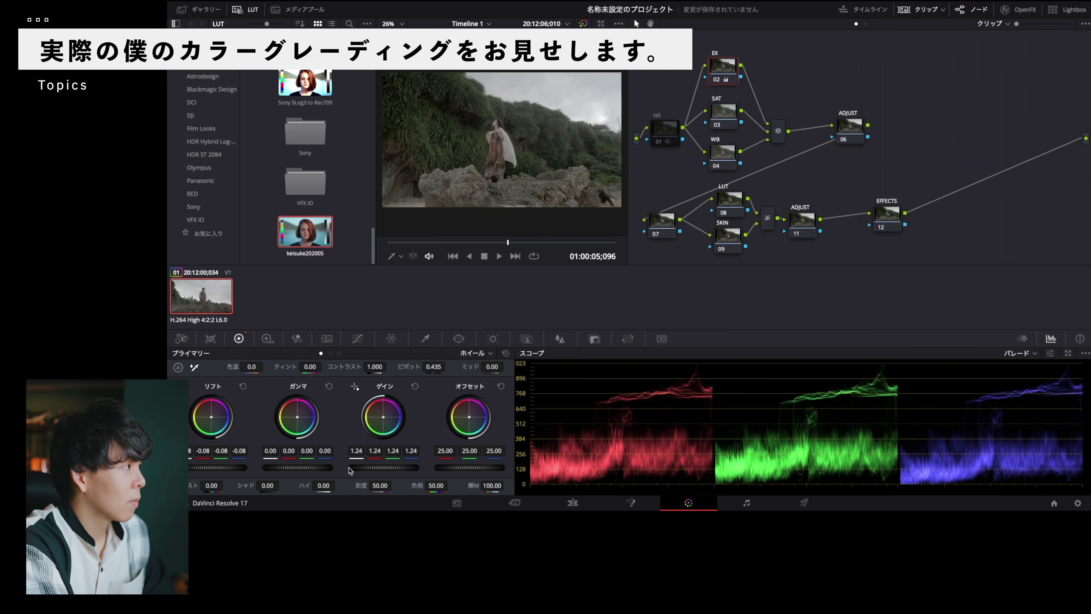
{"action": "left_click_drag", "start_coordinate": [329, 467], "coordinate": [320, 467]}
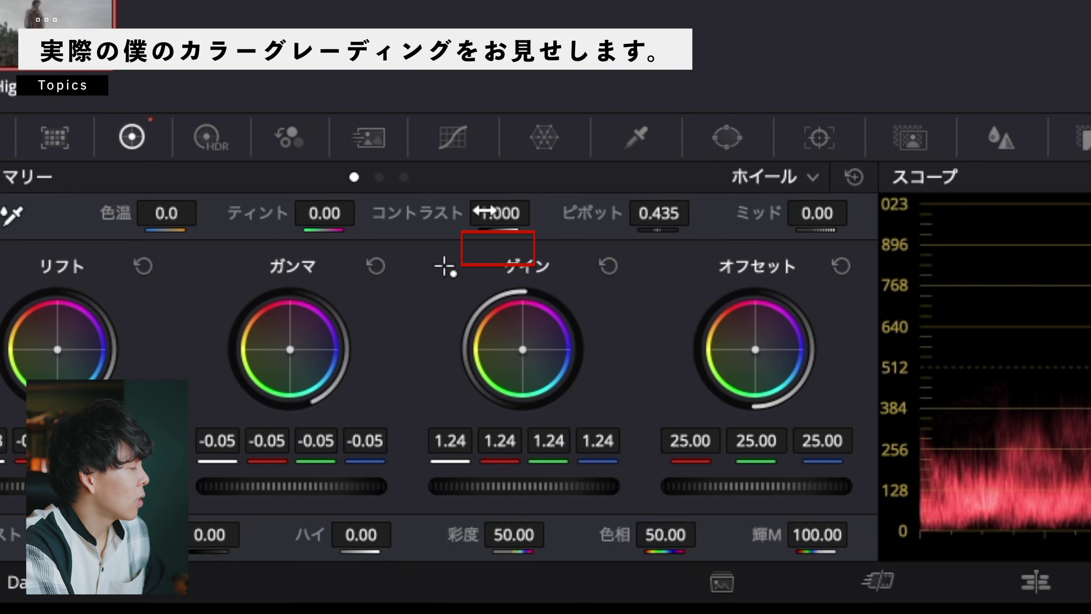
{"action": "left_click_drag", "start_coordinate": [484, 210], "coordinate": [509, 210]}
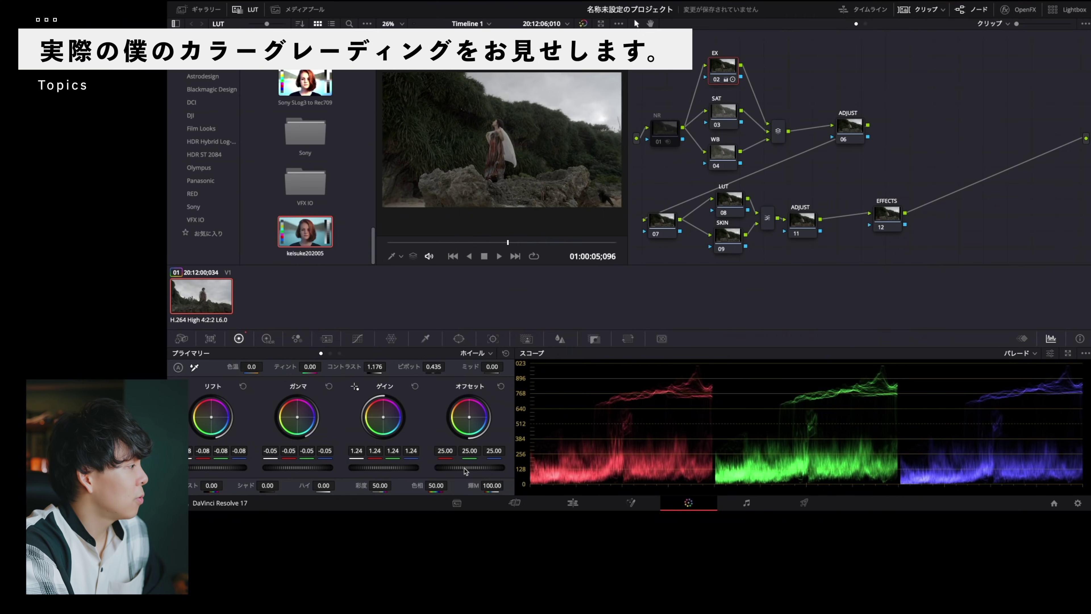
Raise offset to 30.40 and fine-tune to lift -0.09, gamma 0.01, gain 1.18.
{"action": "left_click_drag", "start_coordinate": [465, 470], "coordinate": [481, 471]}
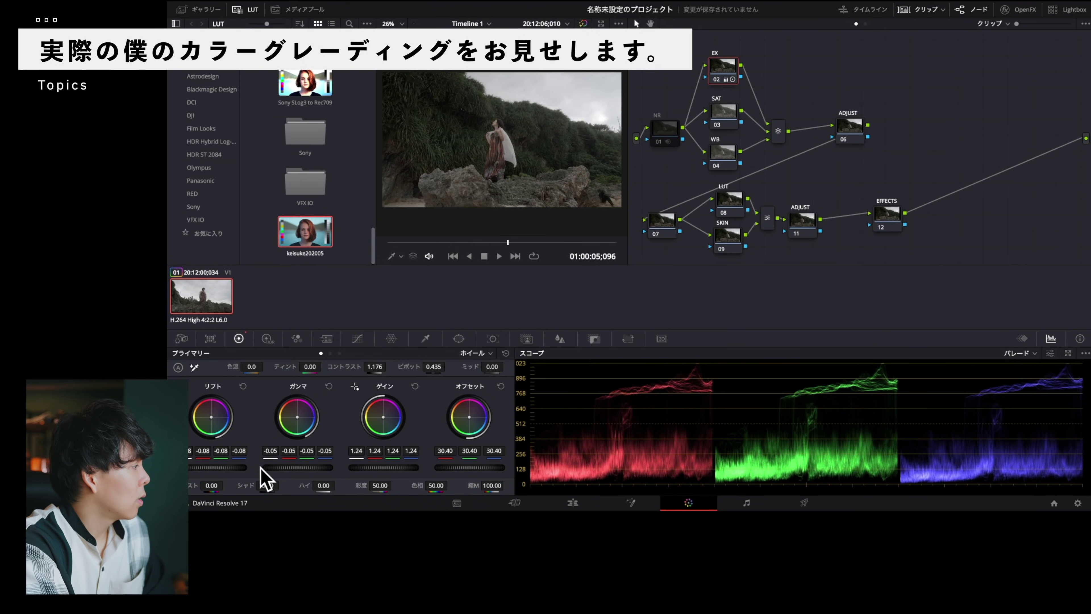
{"action": "left_click_drag", "start_coordinate": [292, 467], "coordinate": [303, 467]}
{"action": "left_click_drag", "start_coordinate": [393, 467], "coordinate": [386, 468]}
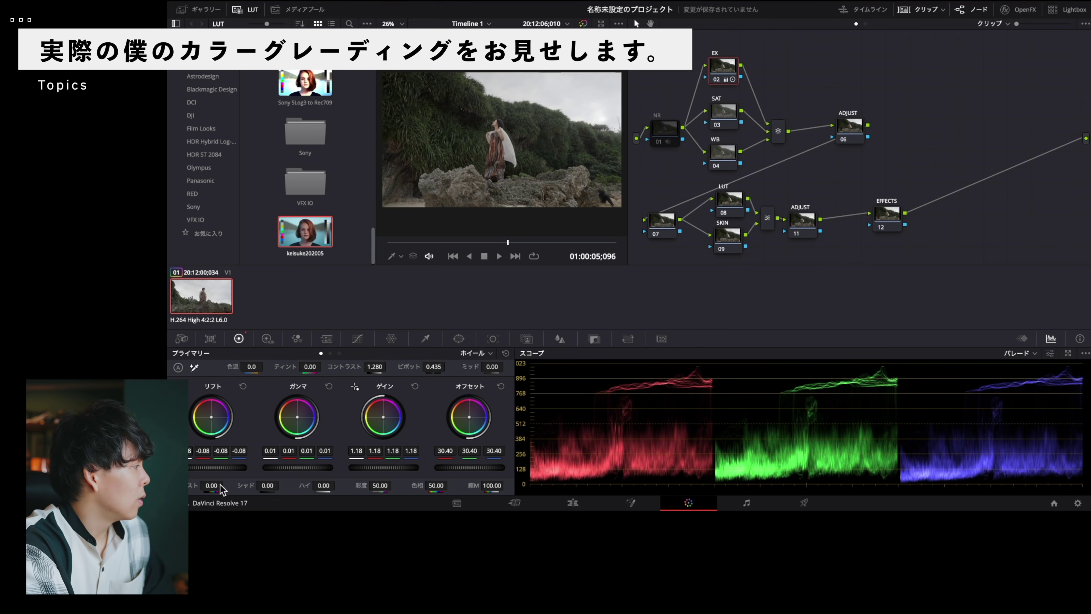
{"action": "left_click_drag", "start_coordinate": [217, 468], "coordinate": [214, 467]}
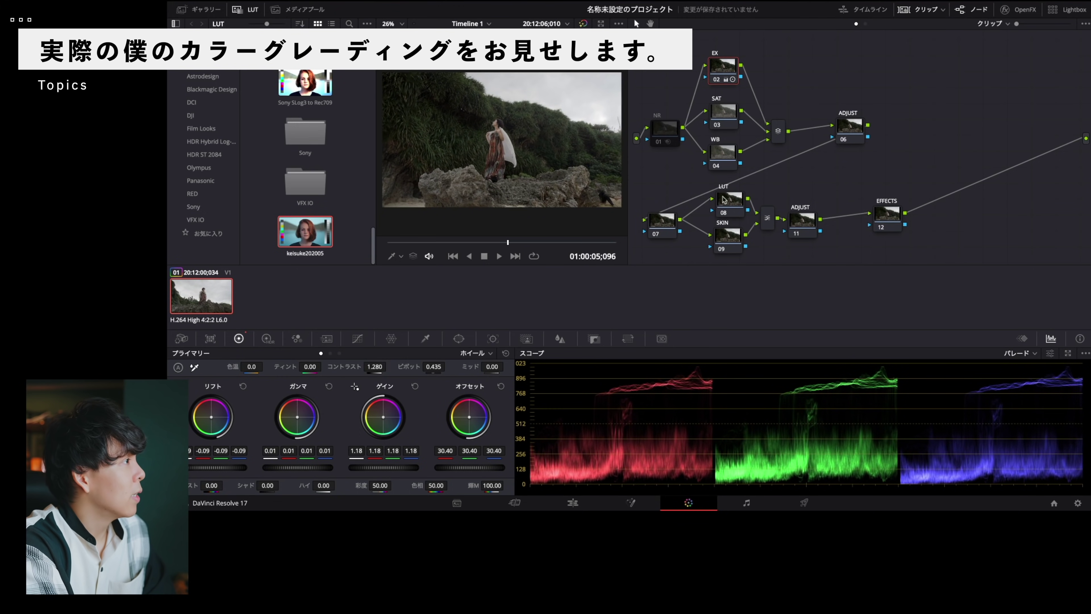
{"action": "left_click", "coordinate": [731, 111]}
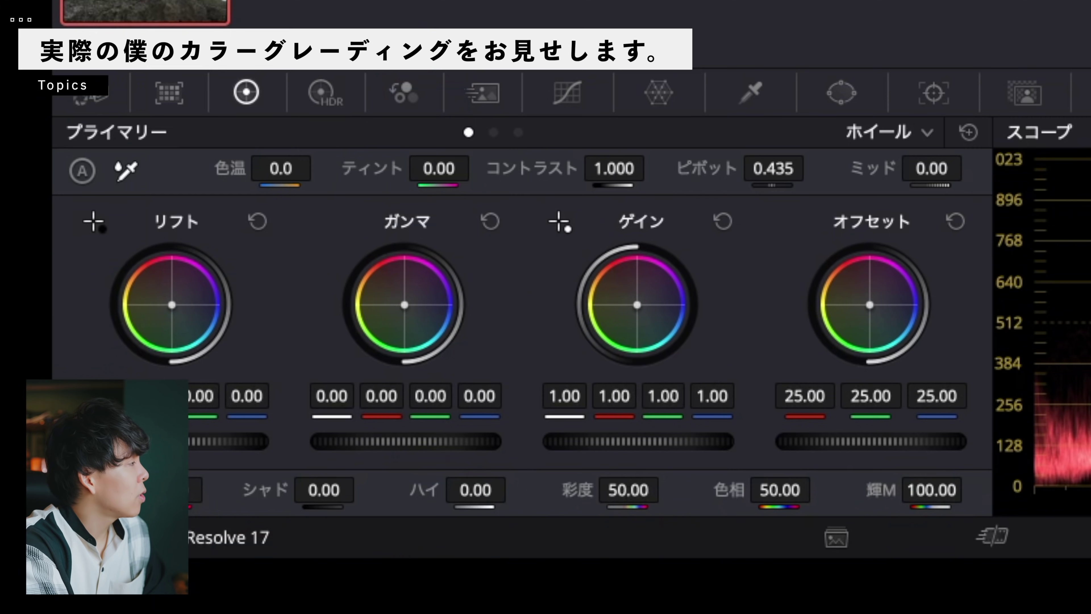
Raise SAT saturation to 95.80 and cool the WB node to temperature -290.0.
{"action": "left_click_drag", "start_coordinate": [644, 489], "coordinate": [667, 488]}
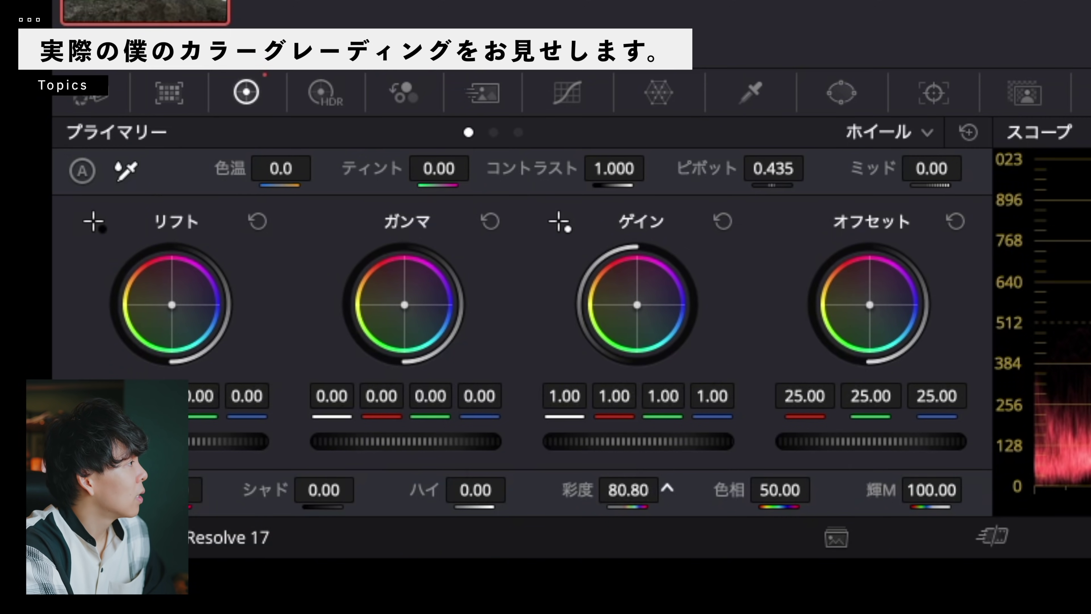
{"action": "left_click_drag", "start_coordinate": [667, 488], "coordinate": [638, 501]}
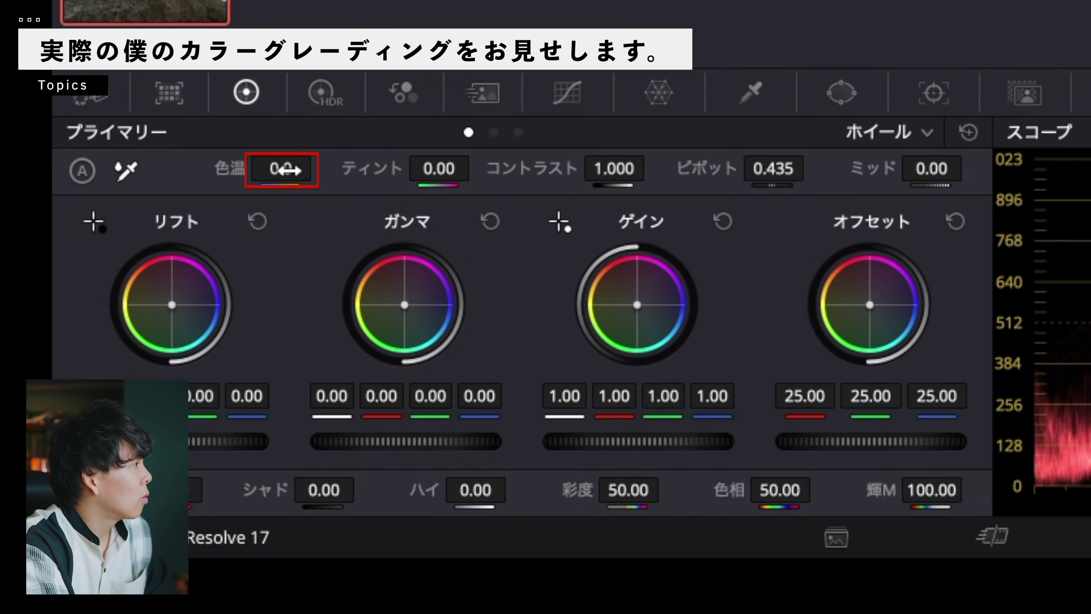
{"action": "mouse_move", "coordinate": [287, 167]}
{"action": "left_mouse_down"}
{"action": "mouse_move", "coordinate": [319, 167]}
{"action": "mouse_move", "coordinate": [301, 168]}
{"action": "left_mouse_up"}
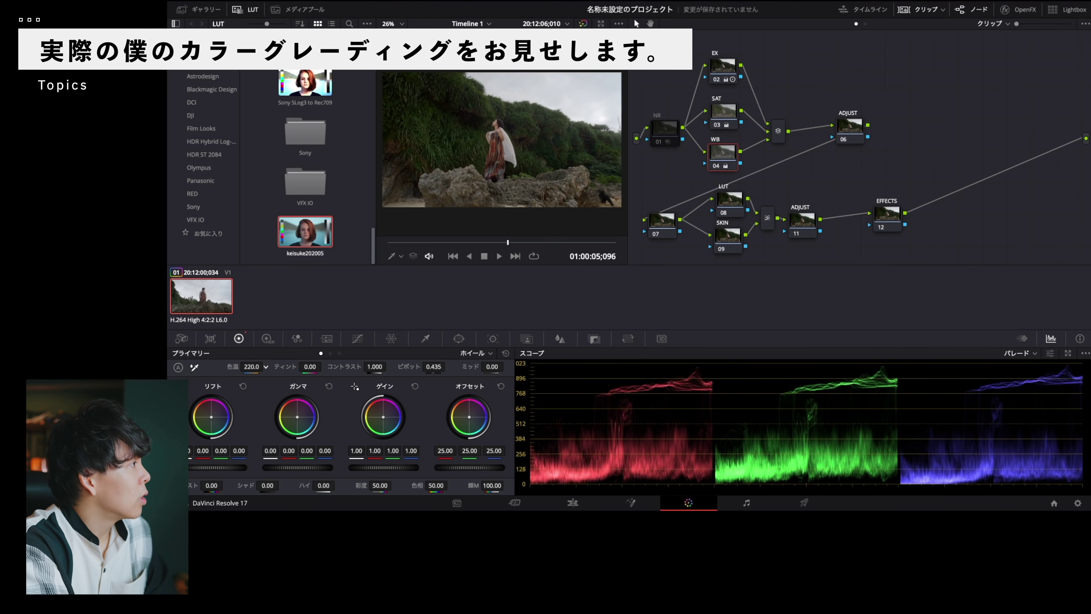
{"action": "left_click_drag", "start_coordinate": [251, 366], "coordinate": [234, 366]}
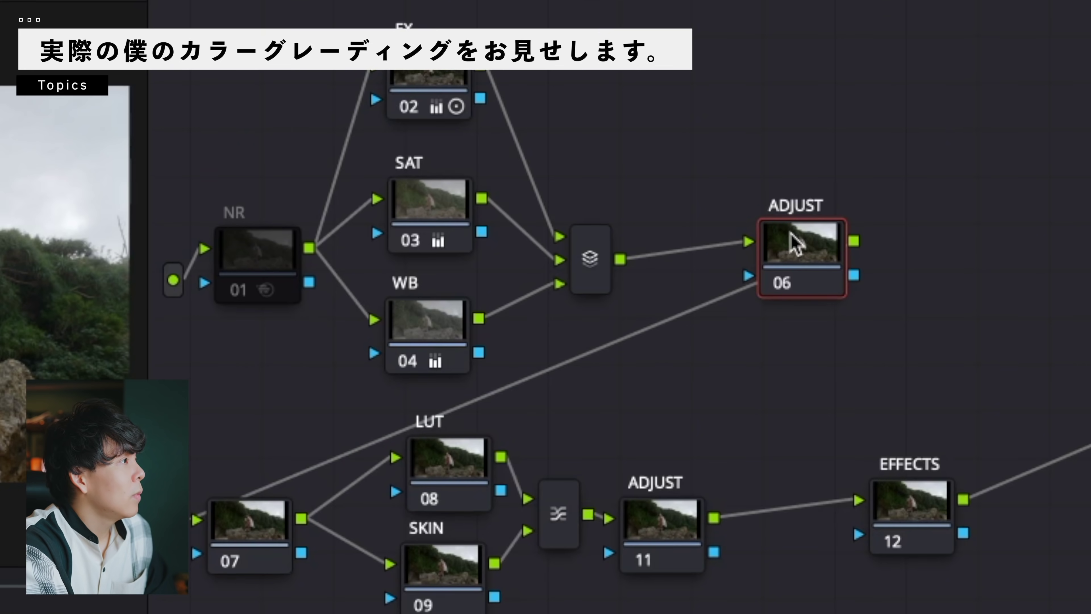
{"action": "left_click", "coordinate": [846, 126]}
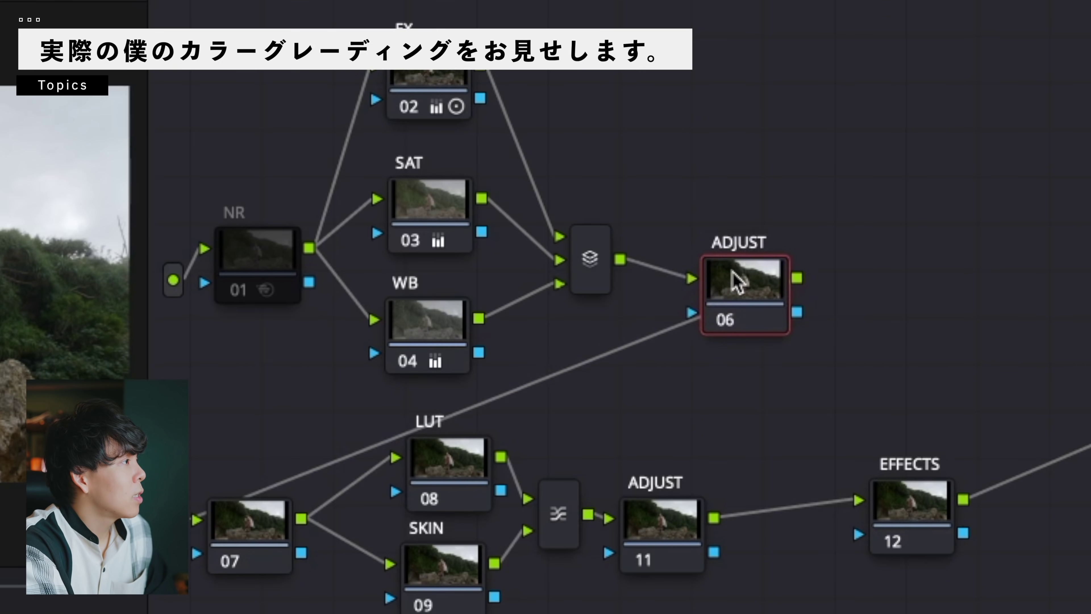
Move the layer mixer and node 07 up beside ADJUST 06.
{"action": "left_click_drag", "start_coordinate": [588, 253], "coordinate": [595, 227]}
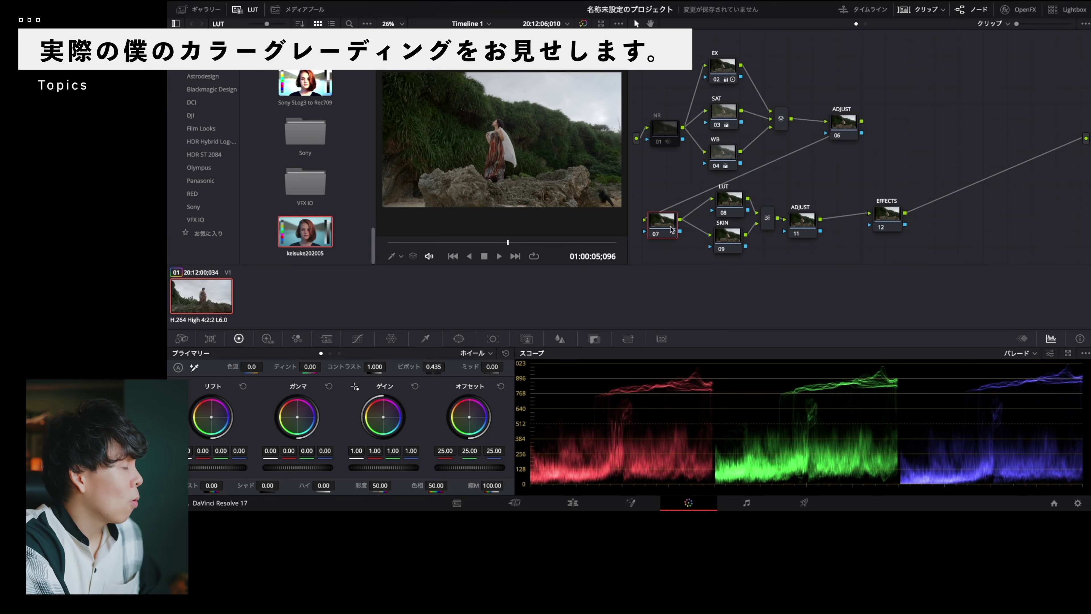
{"action": "left_click", "coordinate": [663, 226]}
{"action": "mouse_move", "coordinate": [664, 227]}
{"action": "left_mouse_down"}
{"action": "mouse_move", "coordinate": [666, 210]}
{"action": "mouse_move", "coordinate": [663, 221]}
{"action": "left_mouse_up"}
{"action": "left_click", "coordinate": [725, 205]}
{"action": "left_click", "coordinate": [727, 239]}
{"action": "left_click", "coordinate": [724, 206]}
{"action": "left_click", "coordinate": [729, 242]}
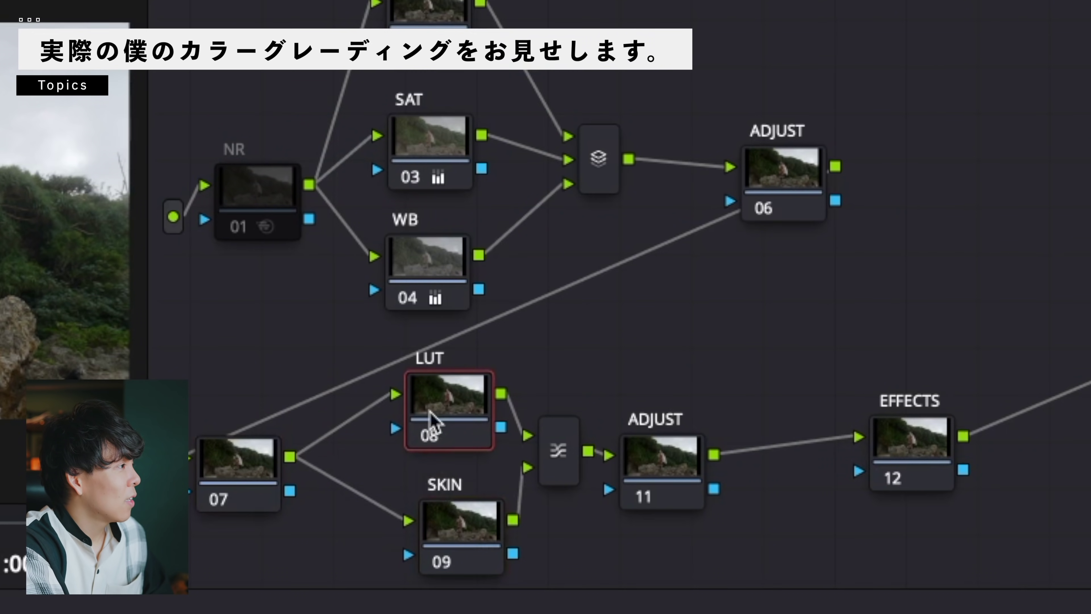
Apply the keisuke202005 LUT to node 08 and enable the SKIN node.
{"action": "left_click", "coordinate": [450, 393]}
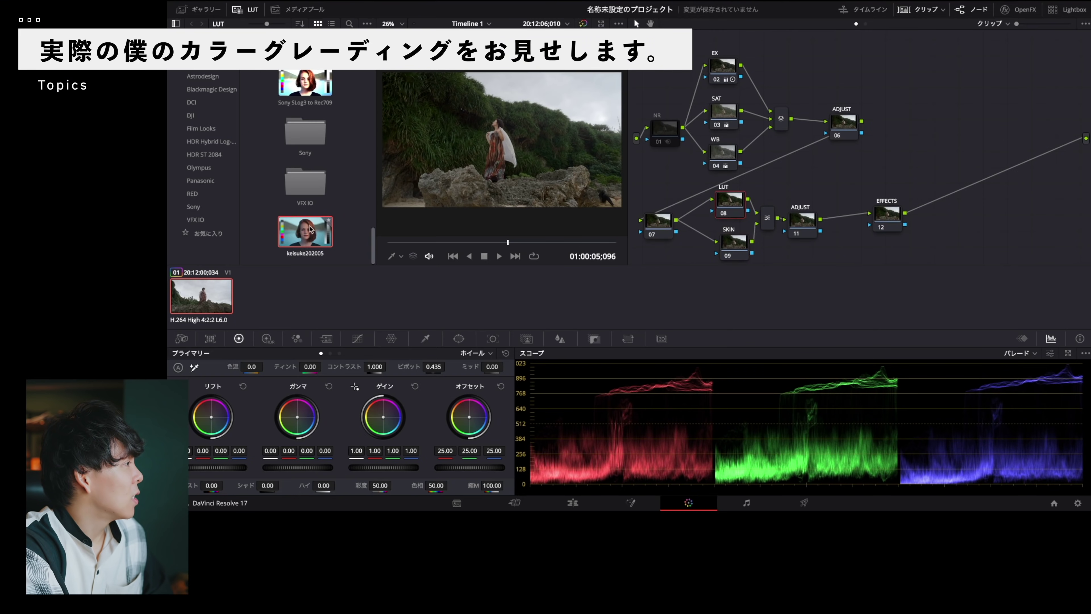
{"action": "left_click_drag", "start_coordinate": [312, 229], "coordinate": [729, 202]}
{"action": "left_click", "coordinate": [735, 206]}
{"action": "left_click", "coordinate": [737, 242]}
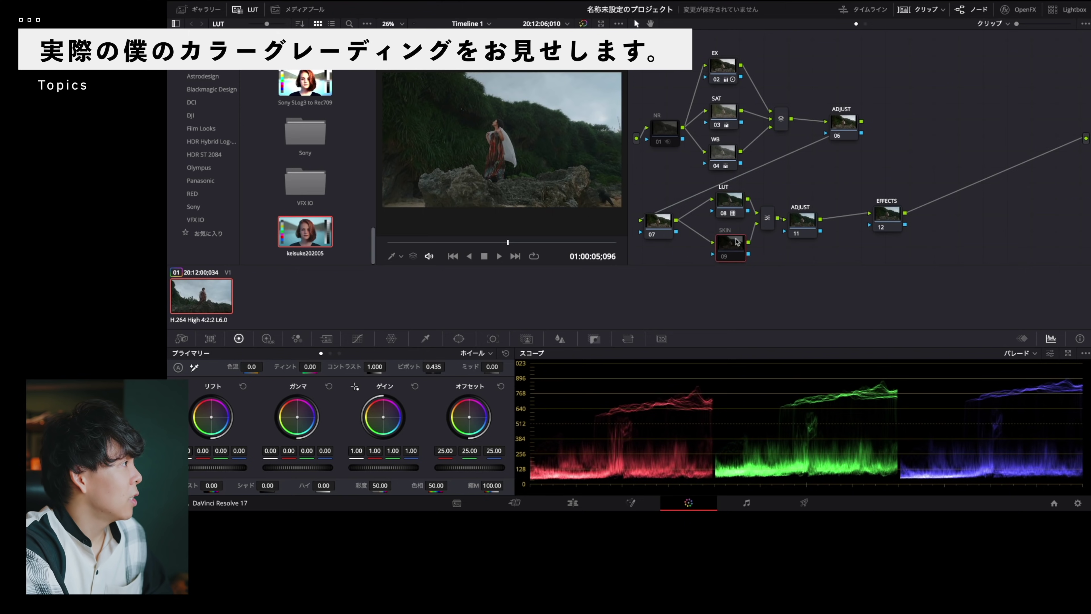
{"action": "left_click", "coordinate": [724, 257]}
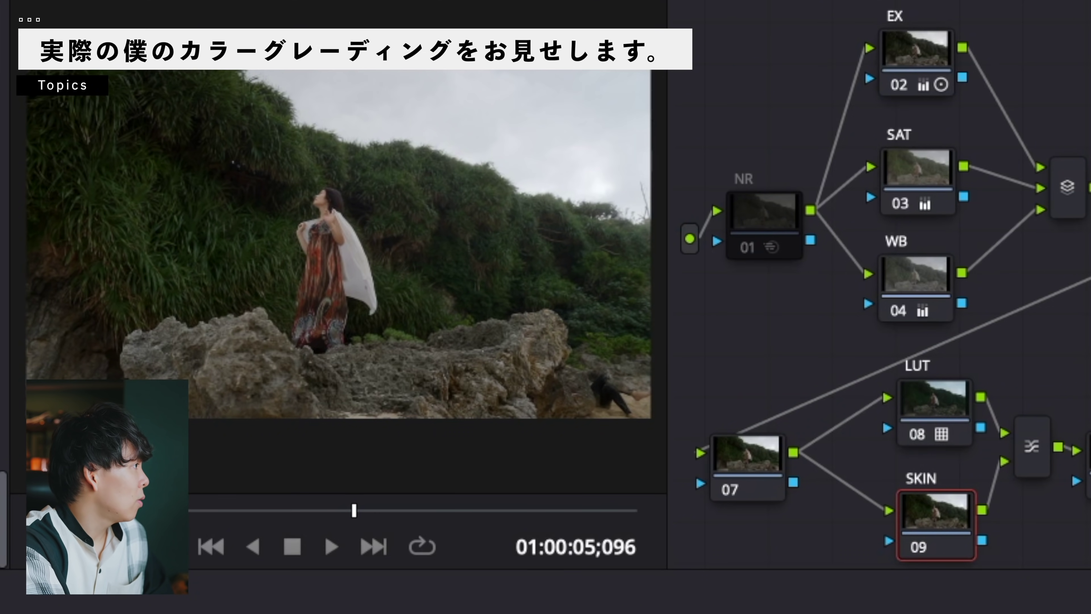
{"action": "scroll", "coordinate": [312, 232], "scroll_direction": "up", "scroll_amount": 5}
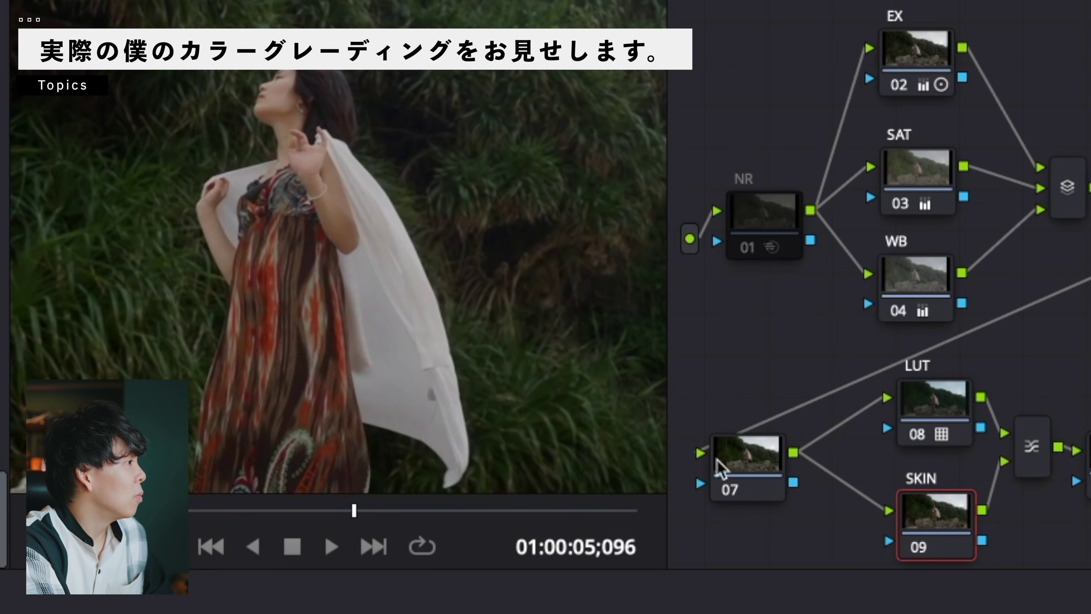
{"action": "left_click", "coordinate": [920, 552]}
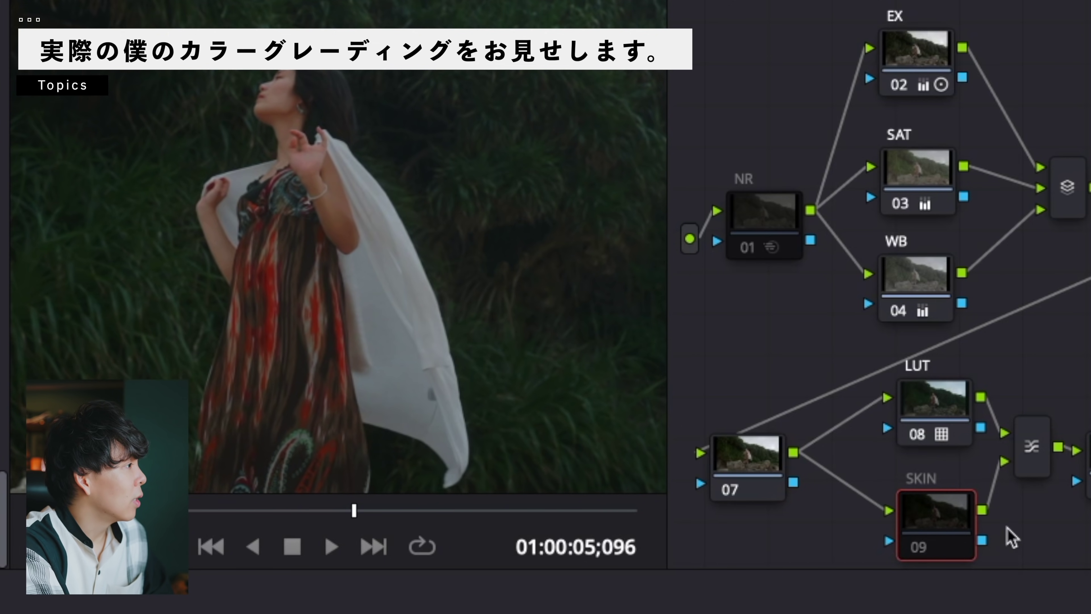
{"action": "left_click", "coordinate": [916, 550]}
{"action": "key", "text": "shift+z"}
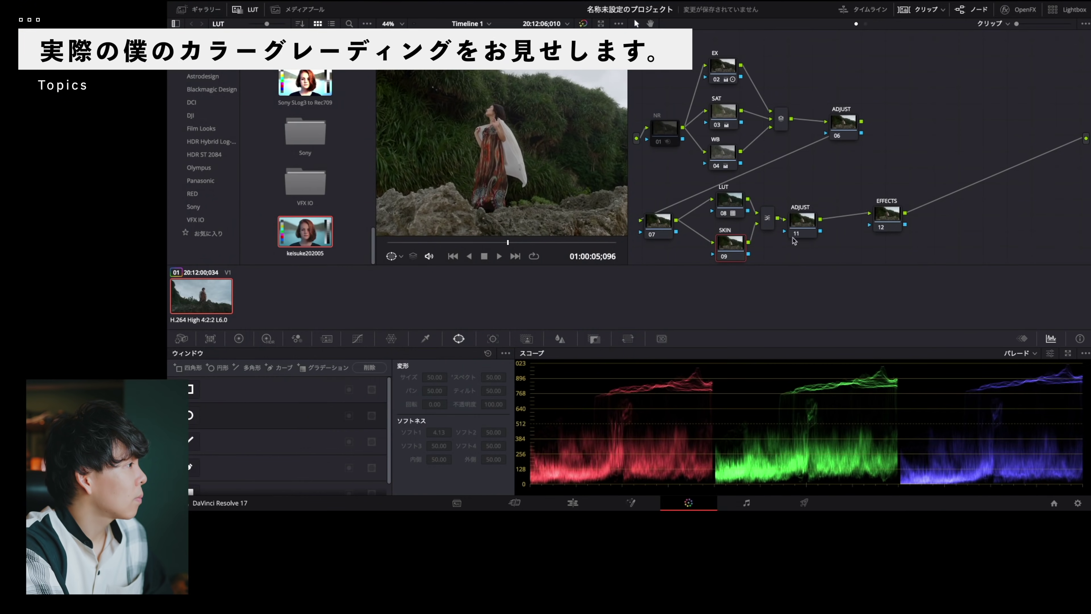
Shape a circle window into an oval around the woman and set key output gain to 0.497.
{"action": "left_click", "coordinate": [200, 413]}
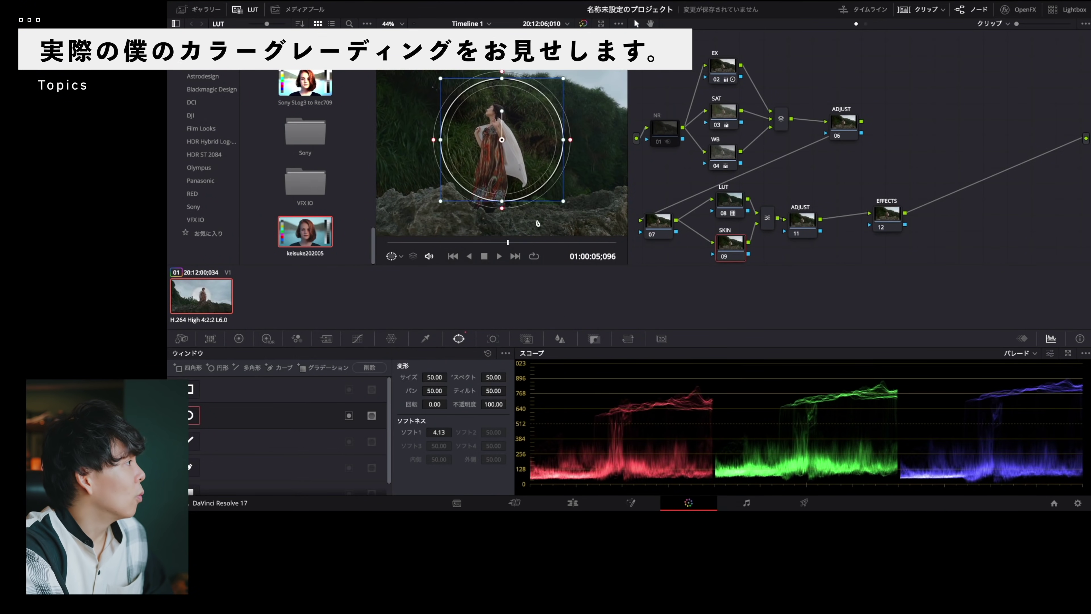
{"action": "left_click_drag", "start_coordinate": [567, 142], "coordinate": [507, 141]}
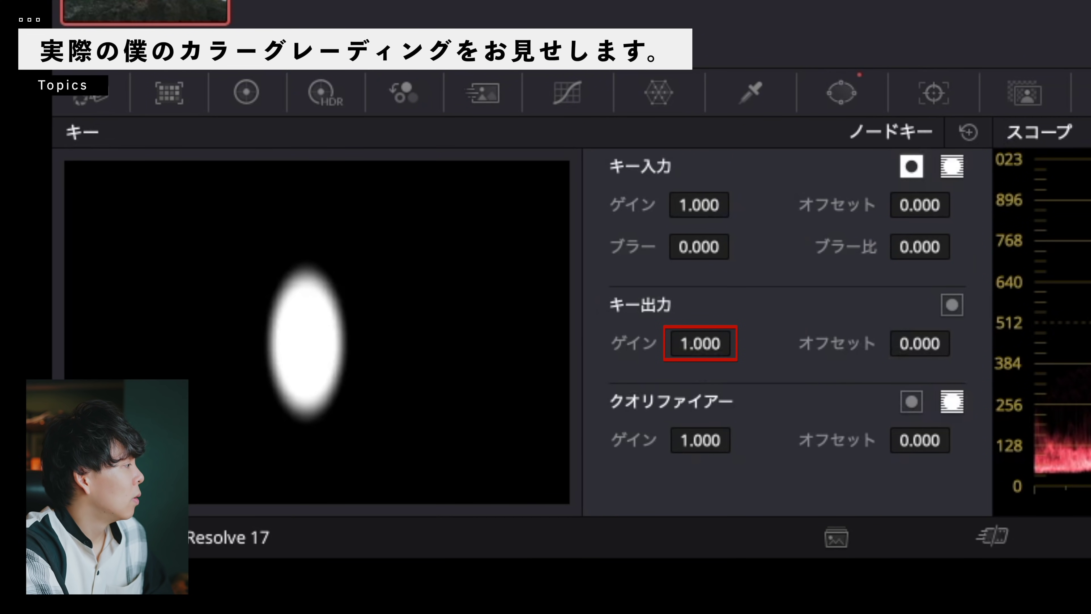
{"action": "left_click_drag", "start_coordinate": [708, 343], "coordinate": [687, 343]}
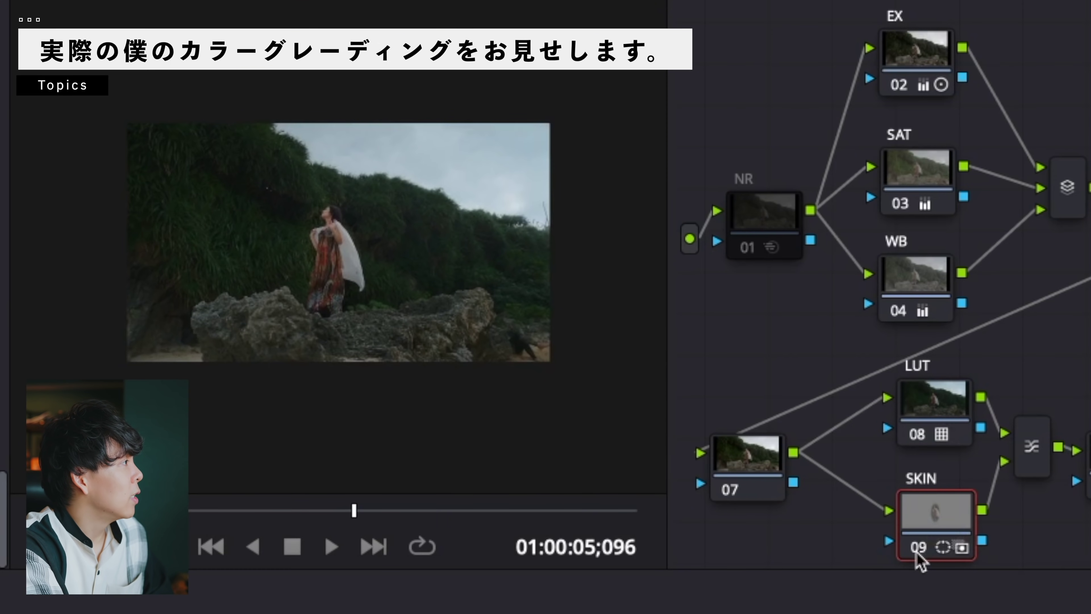
Compare SKIN on and off, leave it enabled, then enable ADJUST node 11.
{"action": "left_click", "coordinate": [723, 257]}
{"action": "left_click", "coordinate": [723, 257]}
{"action": "left_click", "coordinate": [723, 257]}
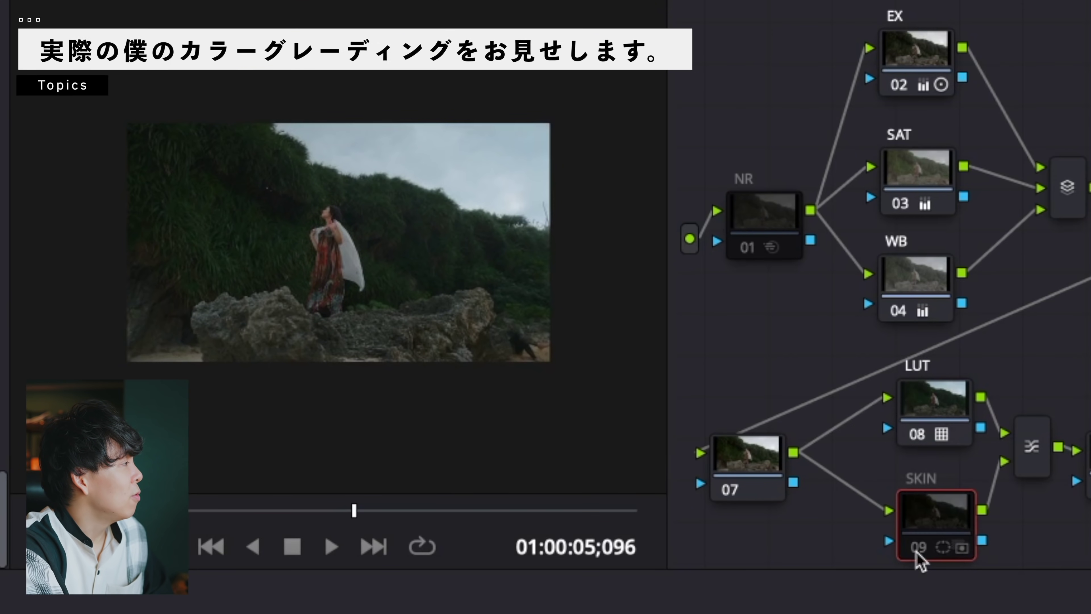
{"action": "left_click", "coordinate": [915, 550]}
{"action": "left_click", "coordinate": [916, 550]}
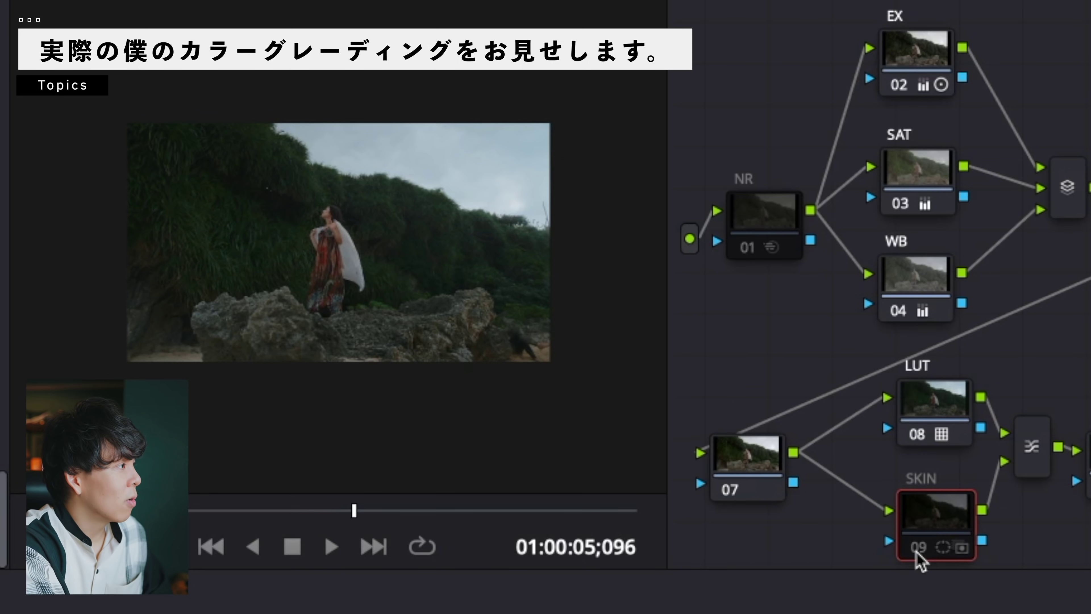
{"action": "left_click", "coordinate": [916, 553]}
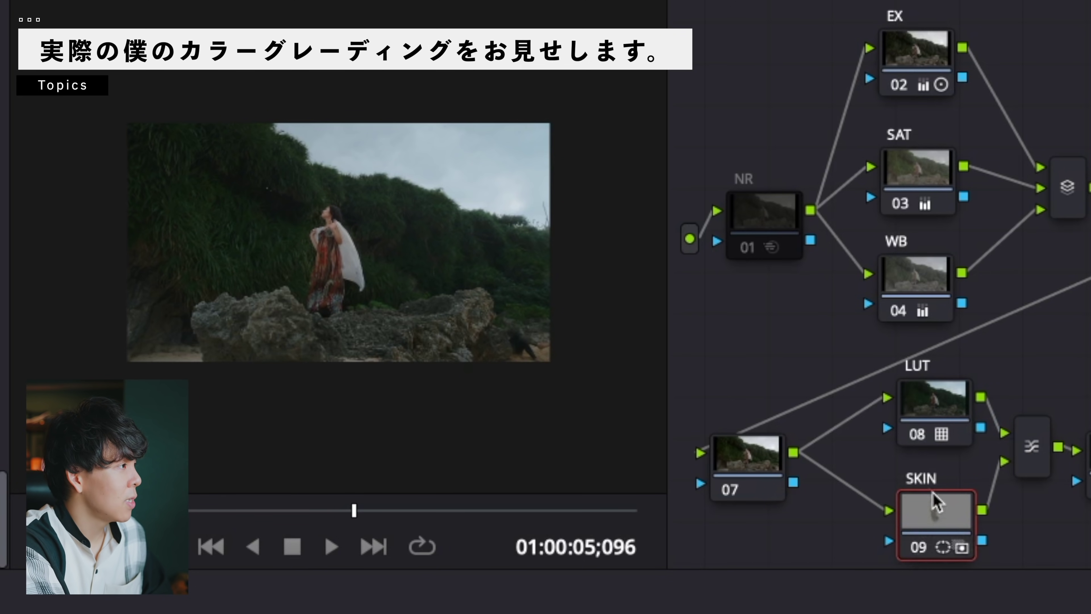
{"action": "left_click", "coordinate": [687, 443]}
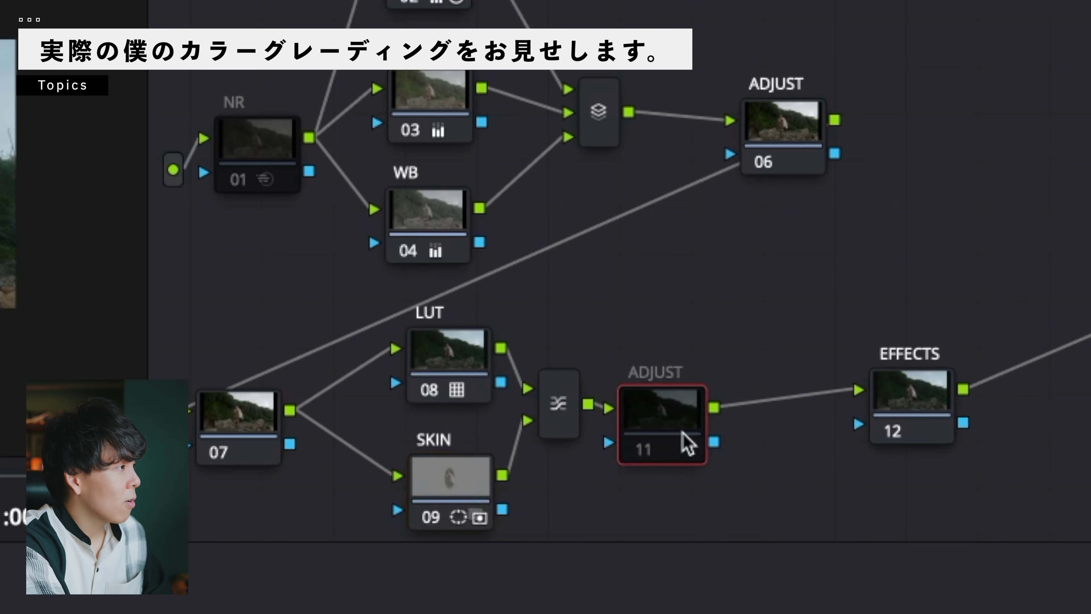
{"action": "left_click", "coordinate": [643, 454]}
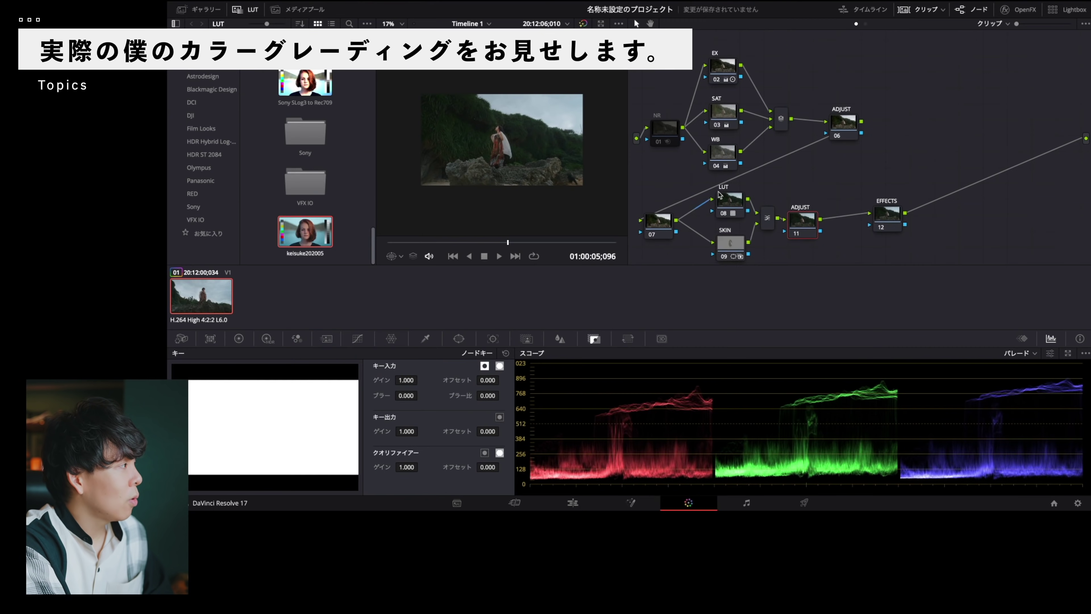
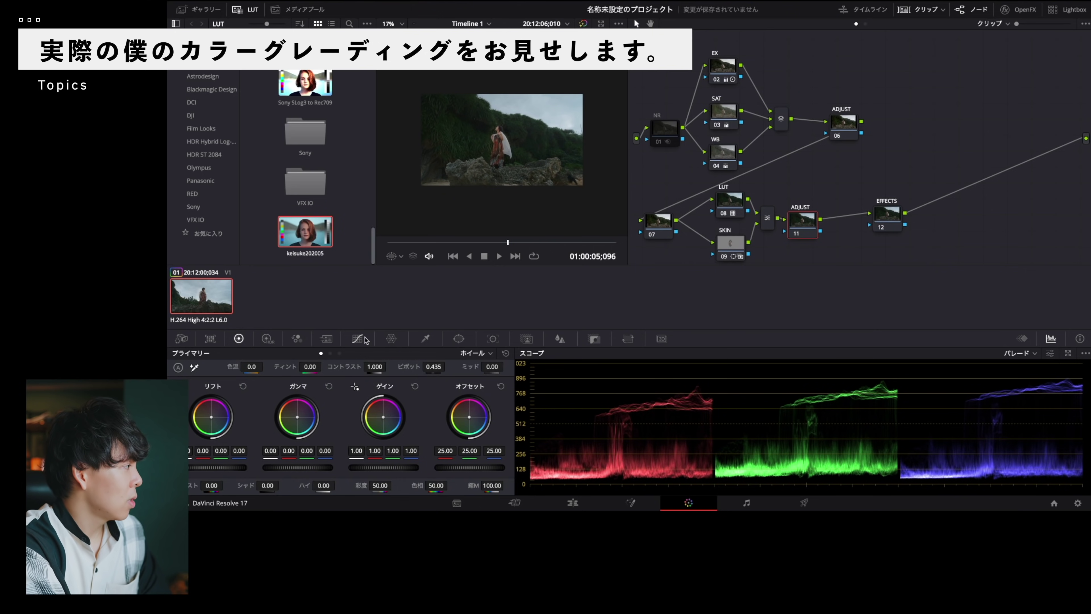
Bend the ADJUST node's custom curve and nudge its primary wheels.
{"action": "left_click", "coordinate": [357, 338]}
{"action": "left_click", "coordinate": [312, 353]}
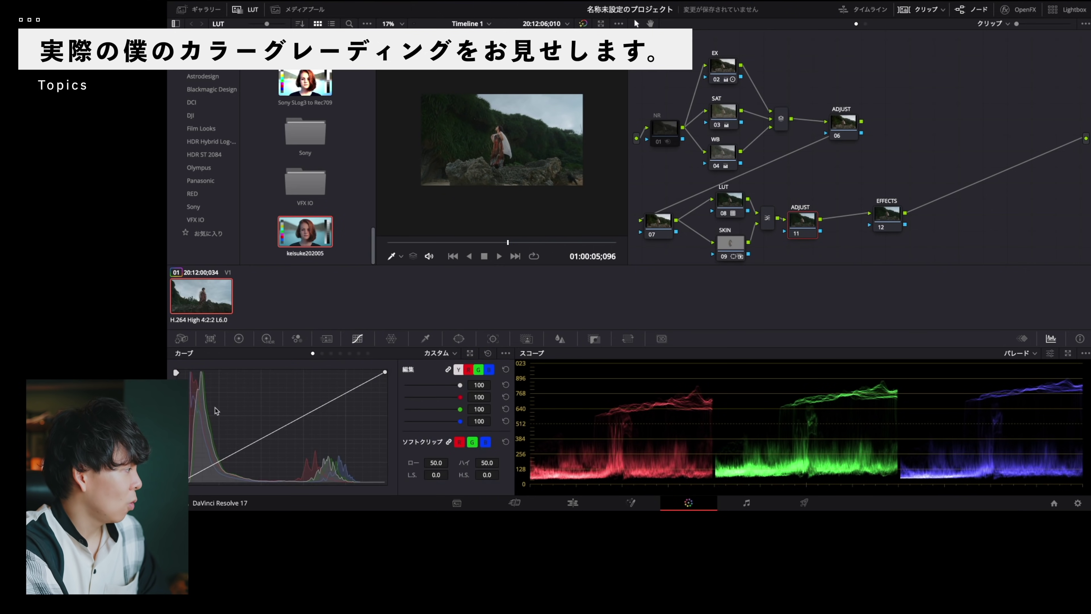
{"action": "left_click_drag", "start_coordinate": [209, 467], "coordinate": [215, 460]}
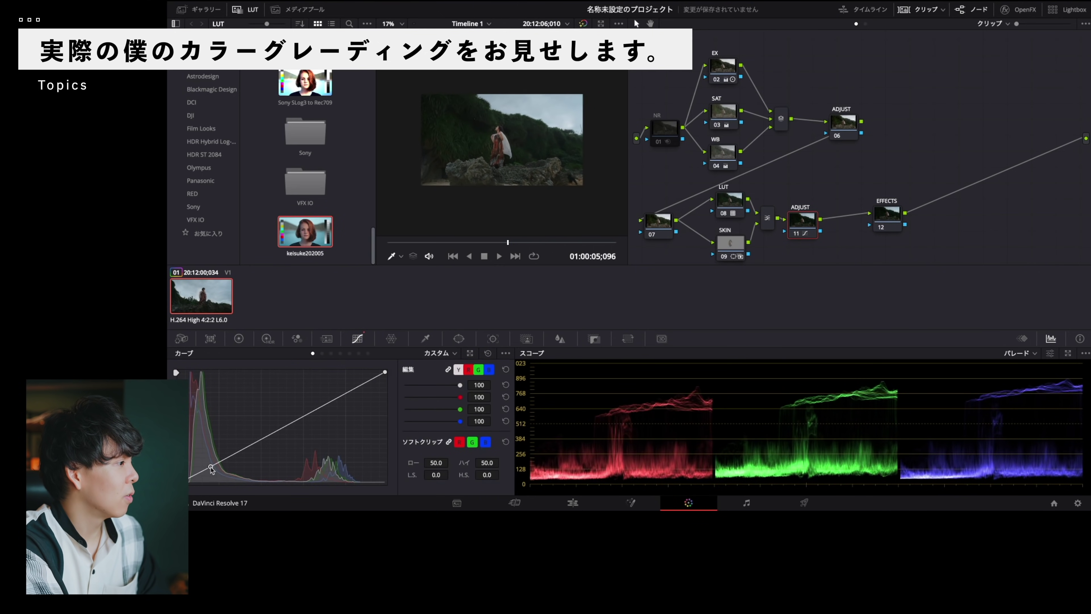
{"action": "left_click", "coordinate": [238, 338]}
{"action": "left_click_drag", "start_coordinate": [362, 366], "coordinate": [378, 366]}
Add serial nodes 13 and 14 after EFFECTS node 12 and select node 13.
{"action": "left_click", "coordinate": [888, 213]}
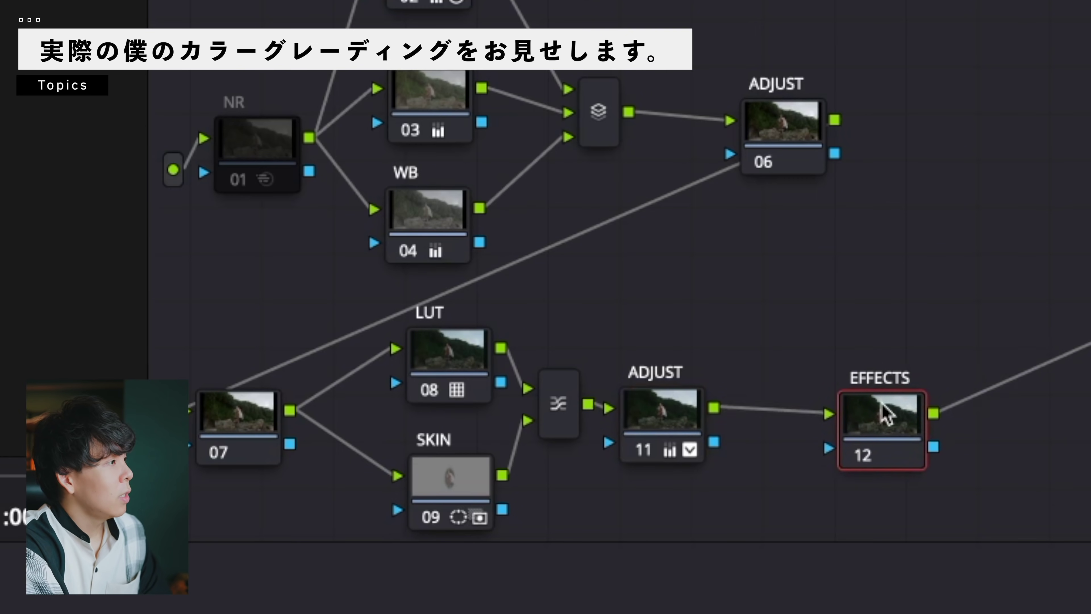
{"action": "key", "text": "alt+s"}
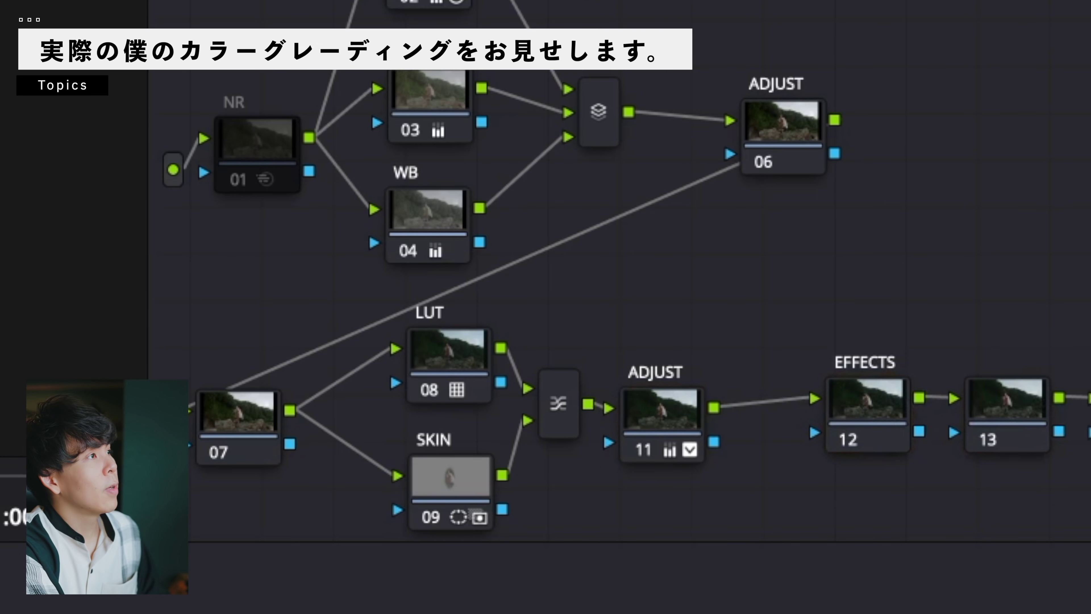
{"action": "key", "text": "Delete"}
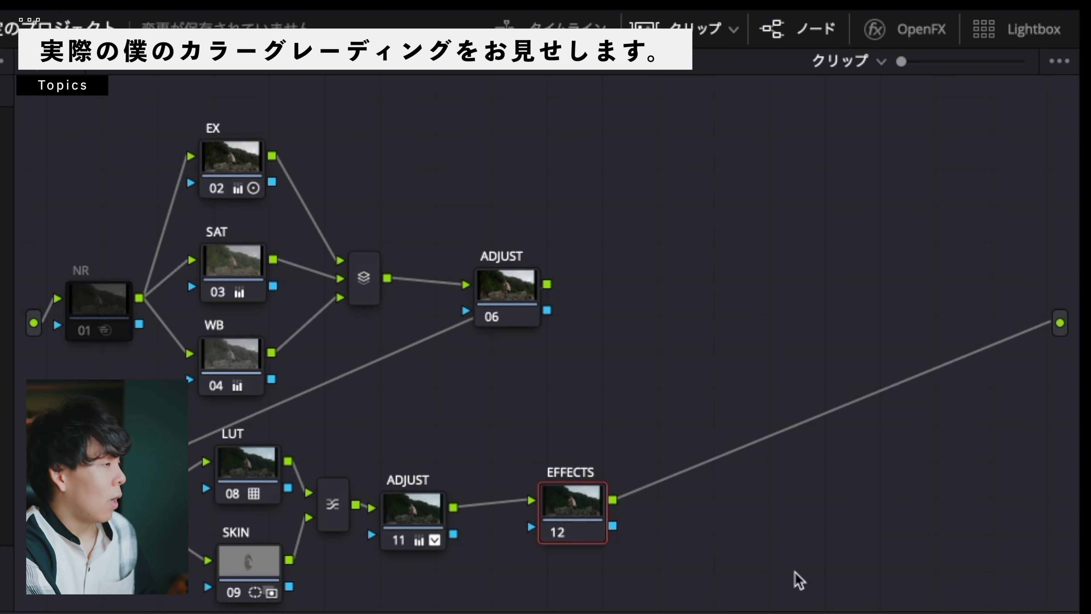
{"action": "key", "text": "alt+s"}
{"action": "key", "text": "alt+s"}
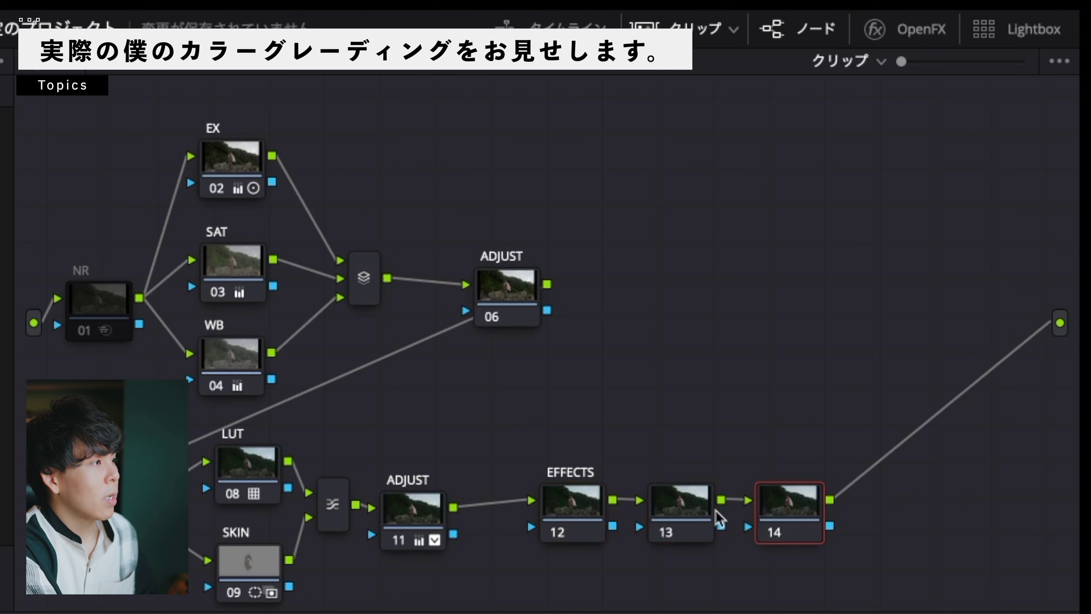
{"action": "left_click", "coordinate": [683, 507]}
Drag ResolveFX Beauty from the OpenFX library onto EFFECTS node 12 and lower its amount to about 0.15.
{"action": "left_click", "coordinate": [921, 30]}
{"action": "scroll", "coordinate": [890, 301], "scroll_direction": "down", "scroll_amount": 15}
{"action": "scroll", "coordinate": [888, 300], "scroll_direction": "up", "scroll_amount": 5}
{"action": "scroll", "coordinate": [889, 299], "scroll_direction": "up", "scroll_amount": 5}
{"action": "scroll", "coordinate": [889, 300], "scroll_direction": "up", "scroll_amount": 4}
{"action": "left_click", "coordinate": [500, 539]}
{"action": "scroll", "coordinate": [838, 302], "scroll_direction": "down", "scroll_amount": 5}
{"action": "scroll", "coordinate": [937, 288], "scroll_direction": "down", "scroll_amount": 5}
{"action": "scroll", "coordinate": [947, 289], "scroll_direction": "down", "scroll_amount": 5}
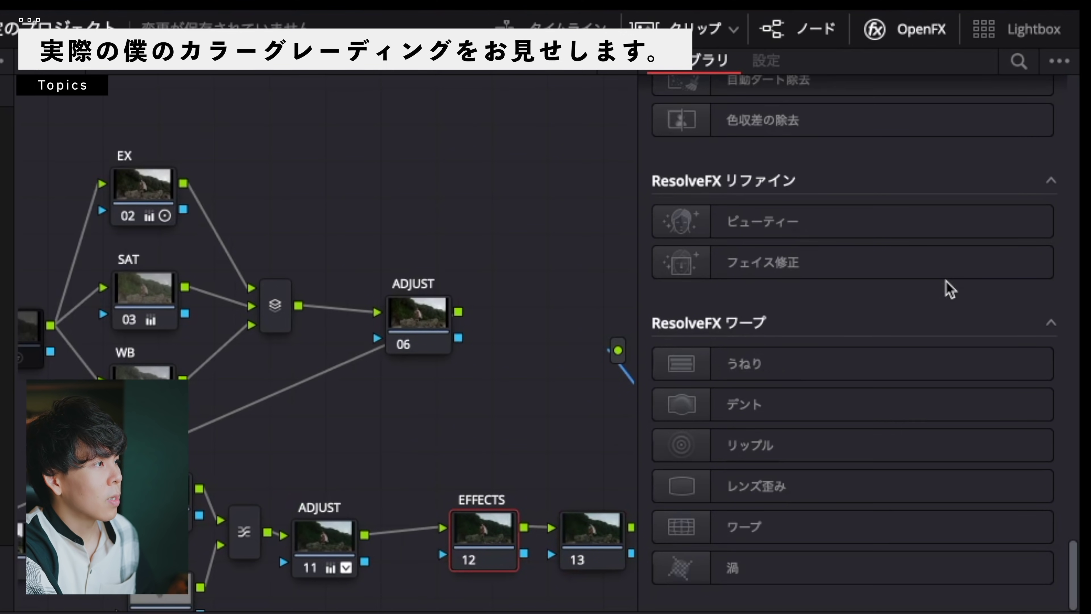
{"action": "scroll", "coordinate": [798, 275], "scroll_direction": "up", "scroll_amount": 1}
{"action": "left_click", "coordinate": [769, 237]}
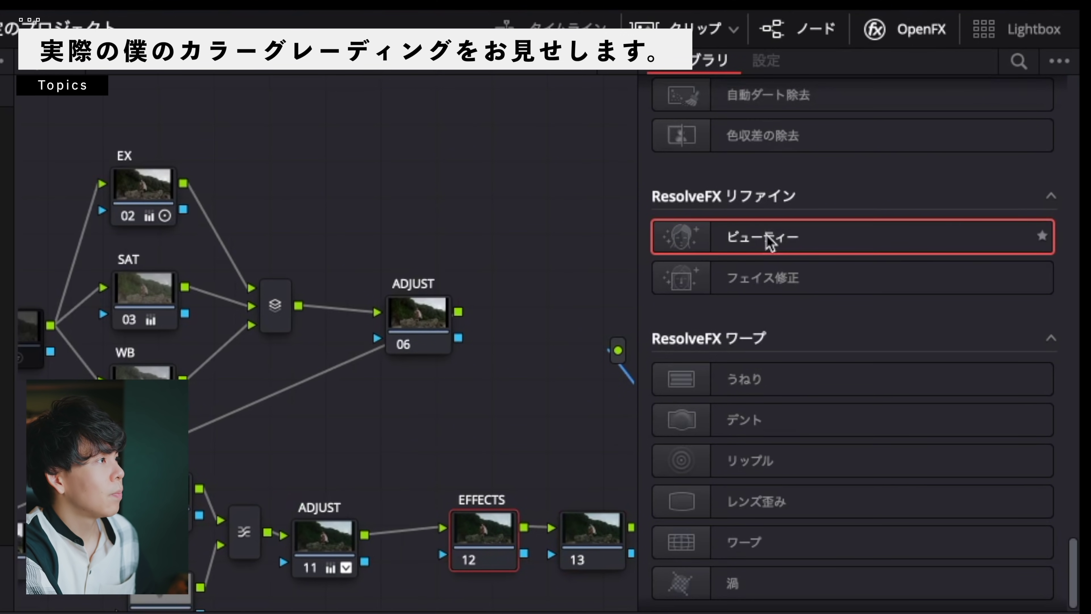
{"action": "left_click_drag", "start_coordinate": [726, 258], "coordinate": [482, 539]}
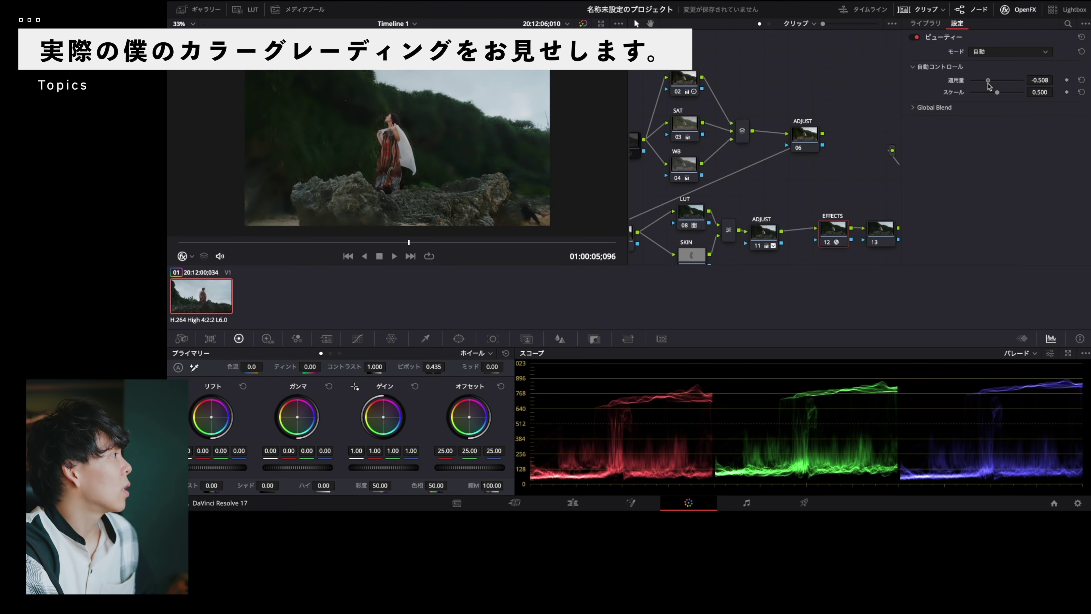
{"action": "left_click_drag", "start_coordinate": [1004, 81], "coordinate": [1000, 81]}
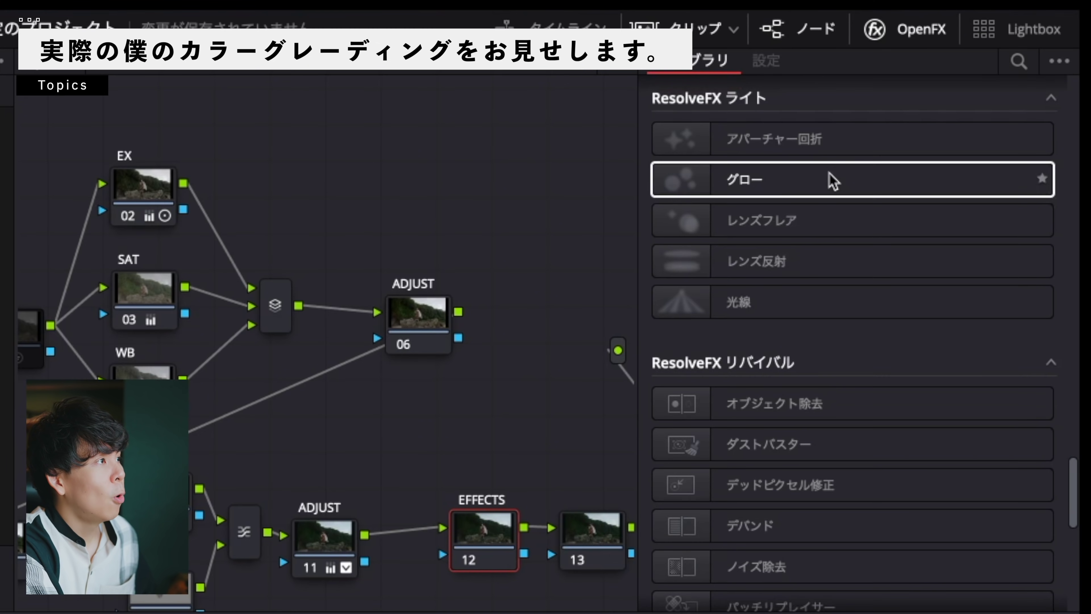
Add Glow to EFFECTS node 12 with threshold 0.789 and spread reduced to 0.477.
{"action": "left_click_drag", "start_coordinate": [791, 187], "coordinate": [505, 533]}
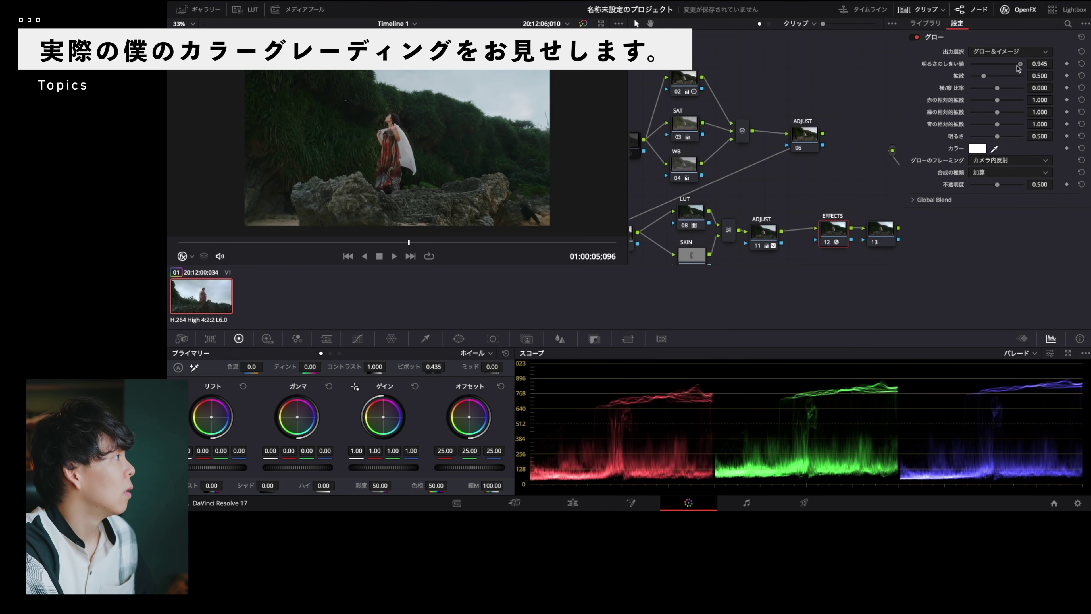
{"action": "mouse_move", "coordinate": [1010, 65]}
{"action": "left_mouse_down"}
{"action": "mouse_move", "coordinate": [1005, 74]}
{"action": "mouse_move", "coordinate": [1022, 74]}
{"action": "mouse_move", "coordinate": [1012, 74]}
{"action": "left_mouse_up"}
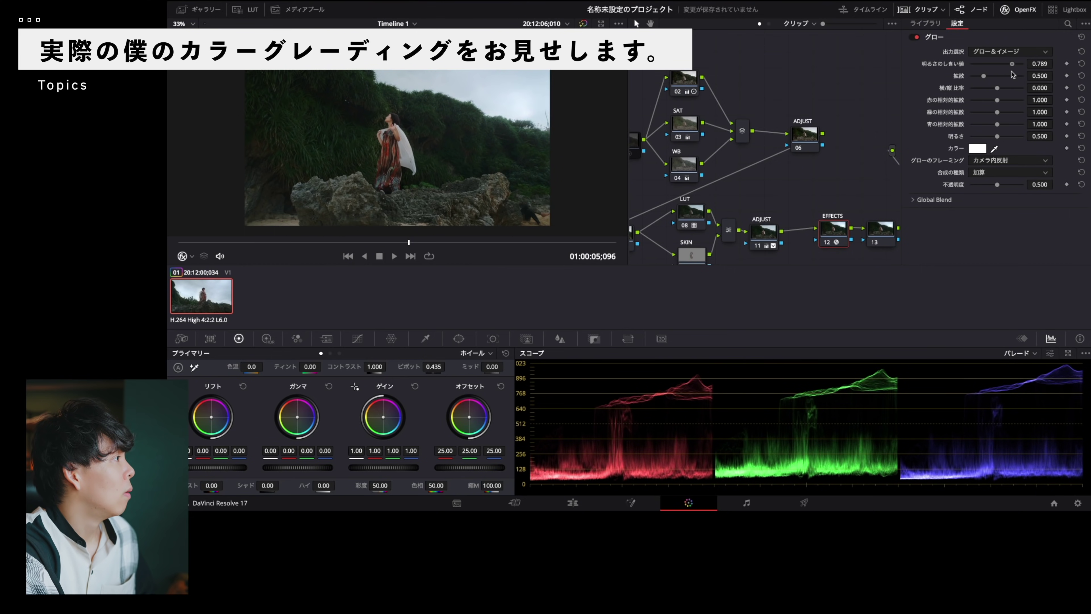
{"action": "left_click_drag", "start_coordinate": [994, 77], "coordinate": [982, 80]}
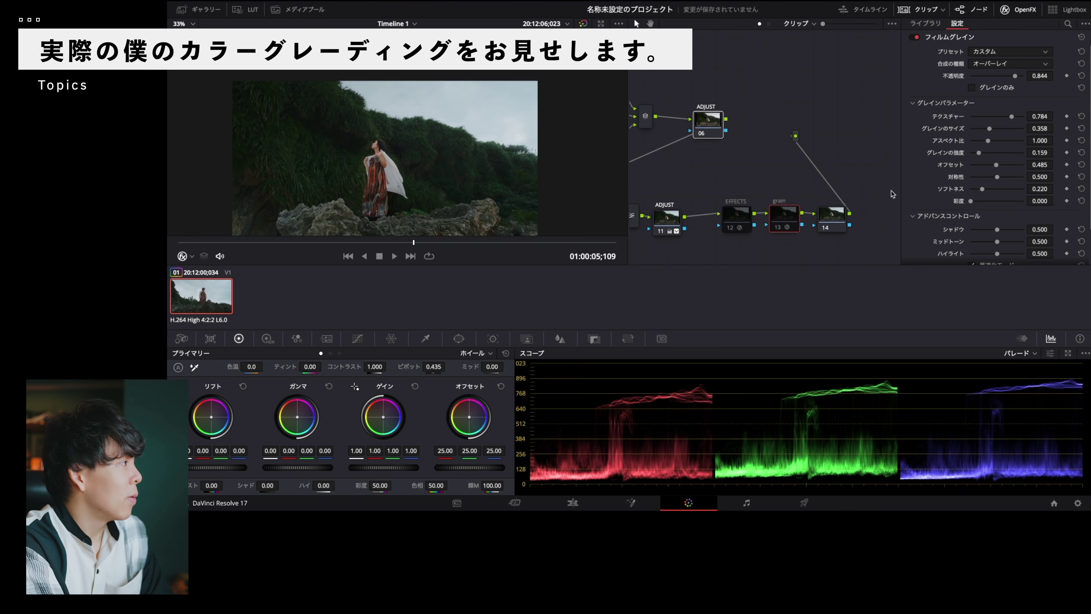
Hide the OpenFX settings panel so the full node tree through nodes 12–14 is visible.
{"action": "scroll", "coordinate": [770, 197], "scroll_direction": "down", "scroll_amount": 1}
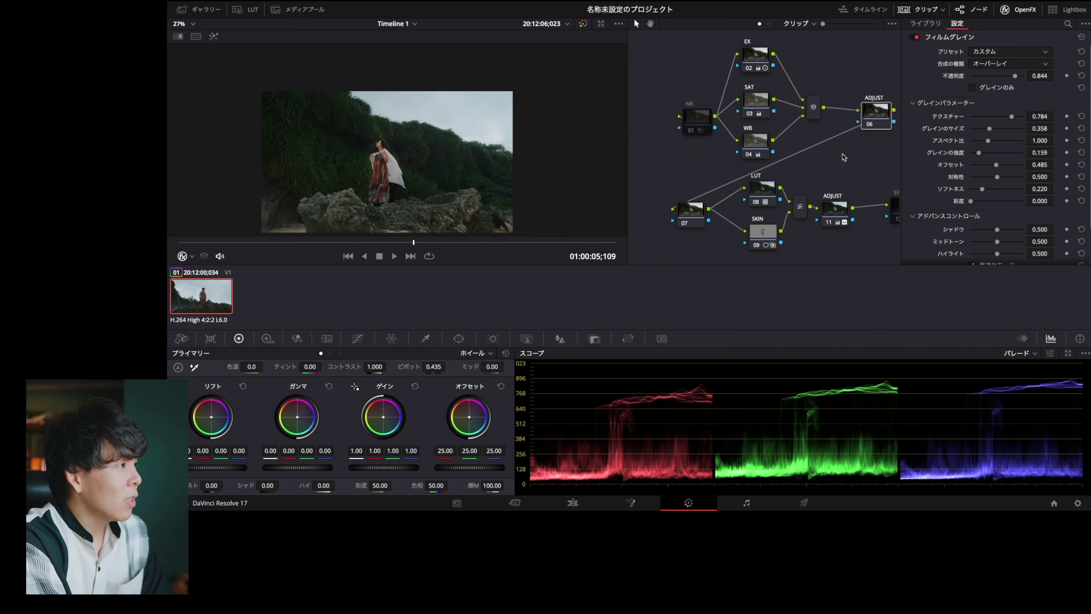
{"action": "scroll", "coordinate": [829, 159], "scroll_direction": "down", "scroll_amount": 1}
{"action": "scroll", "coordinate": [818, 161], "scroll_direction": "up", "scroll_amount": 1}
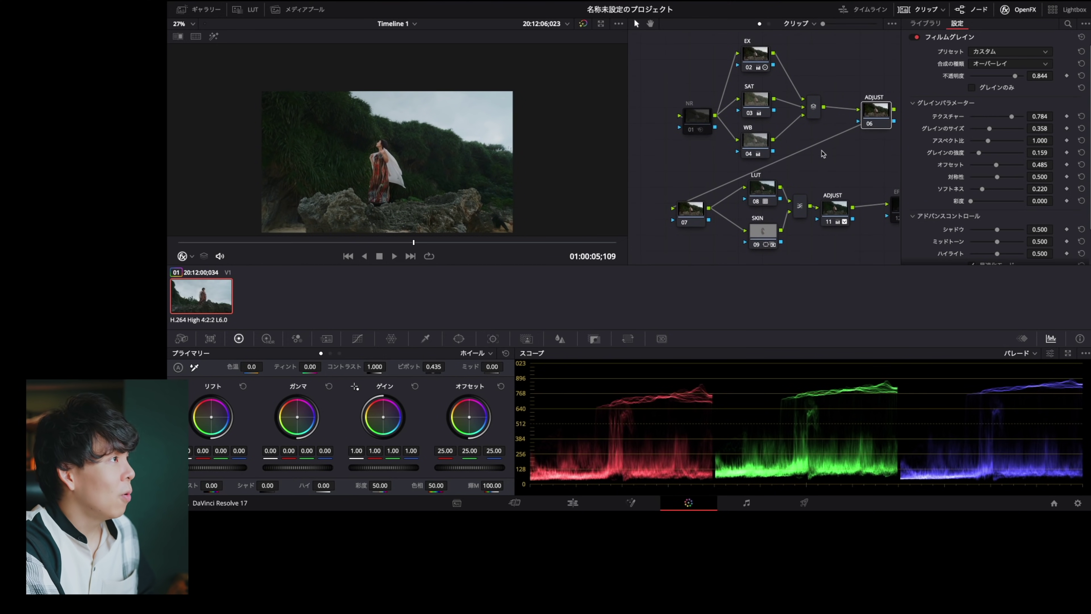
{"action": "left_click", "coordinate": [1024, 13]}
{"action": "scroll", "coordinate": [931, 120], "scroll_direction": "down", "scroll_amount": 2}
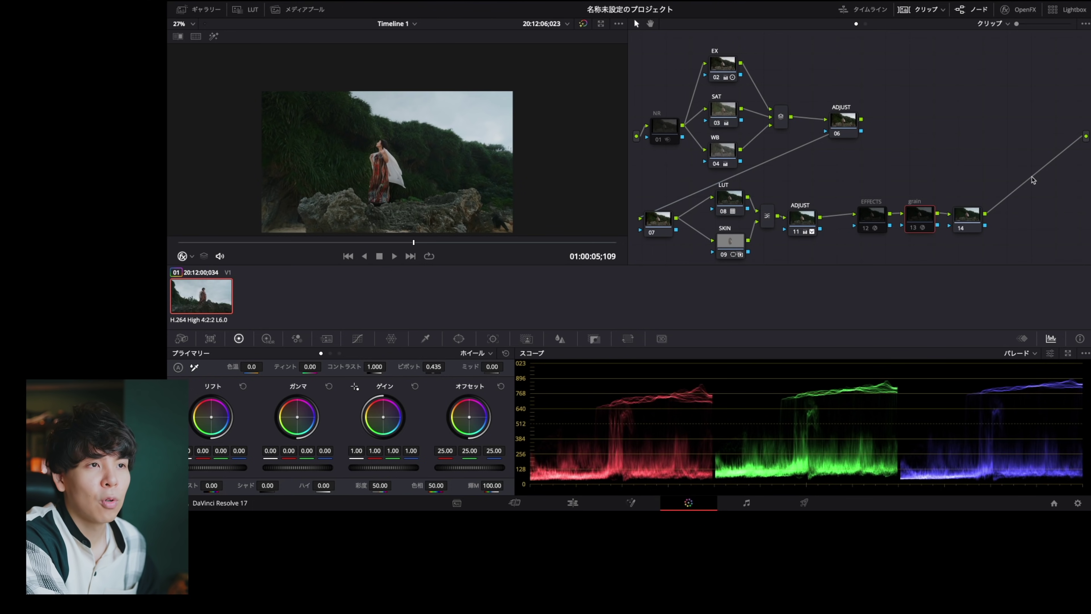
Nudge the ADJUST node up-right and shift the LUT and SKIN nodes left.
{"action": "left_click_drag", "start_coordinate": [803, 224], "coordinate": [814, 218]}
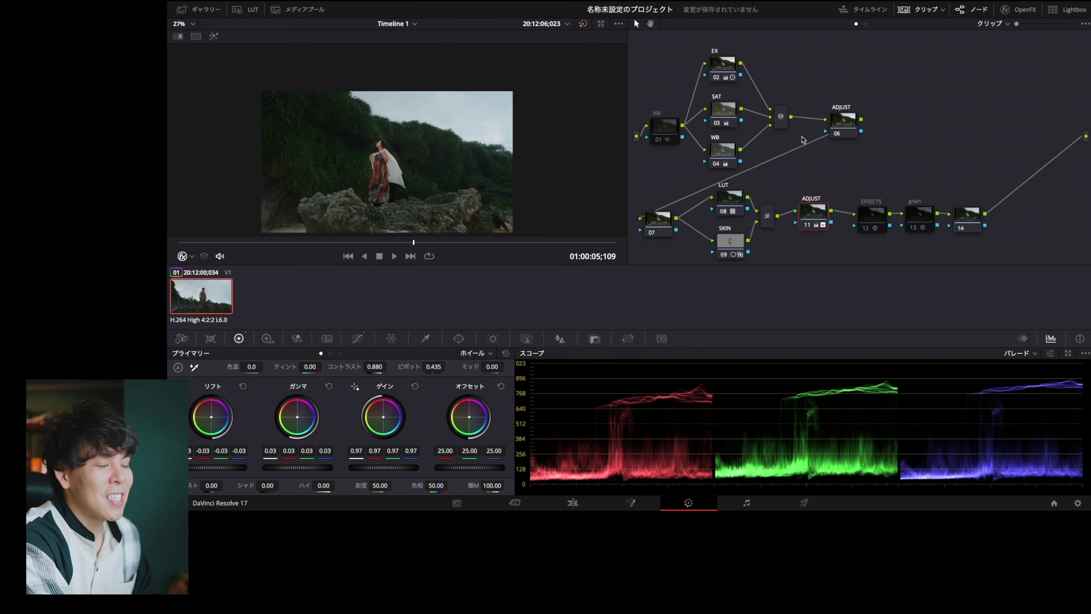
{"action": "left_click_drag", "start_coordinate": [727, 241], "coordinate": [711, 241]}
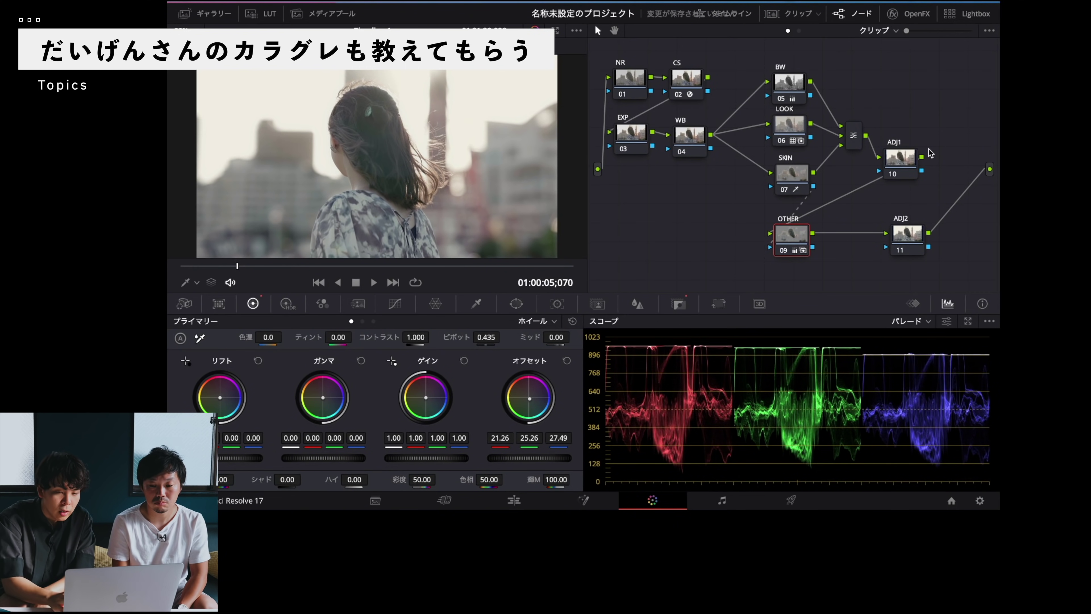
Set NR node 01's spatial noise reduction to Better at Medium range, then disable it to compare.
{"action": "left_click", "coordinate": [630, 77]}
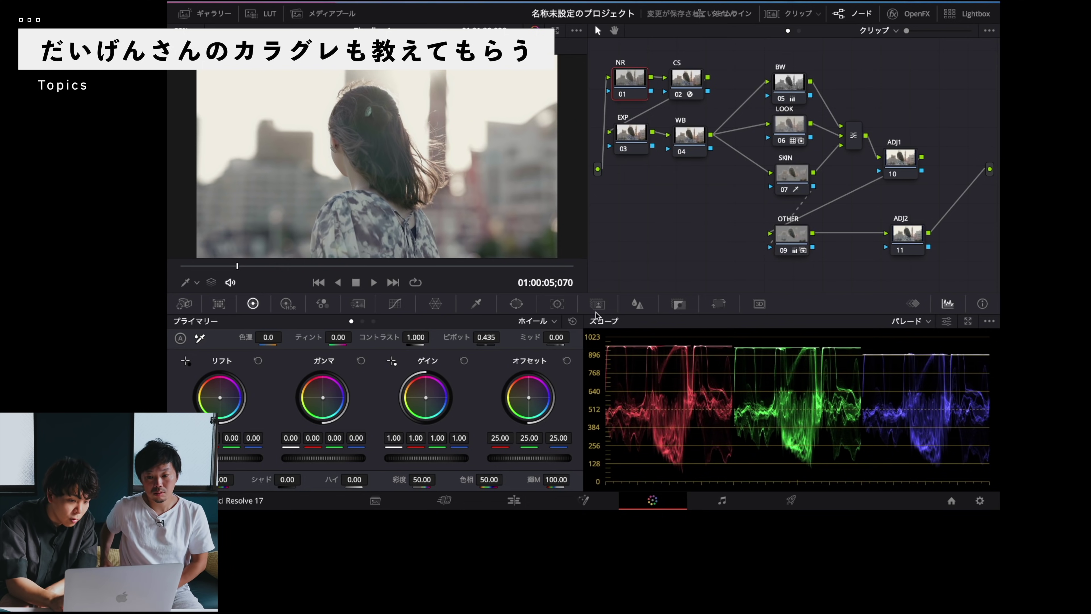
{"action": "left_click", "coordinate": [357, 304]}
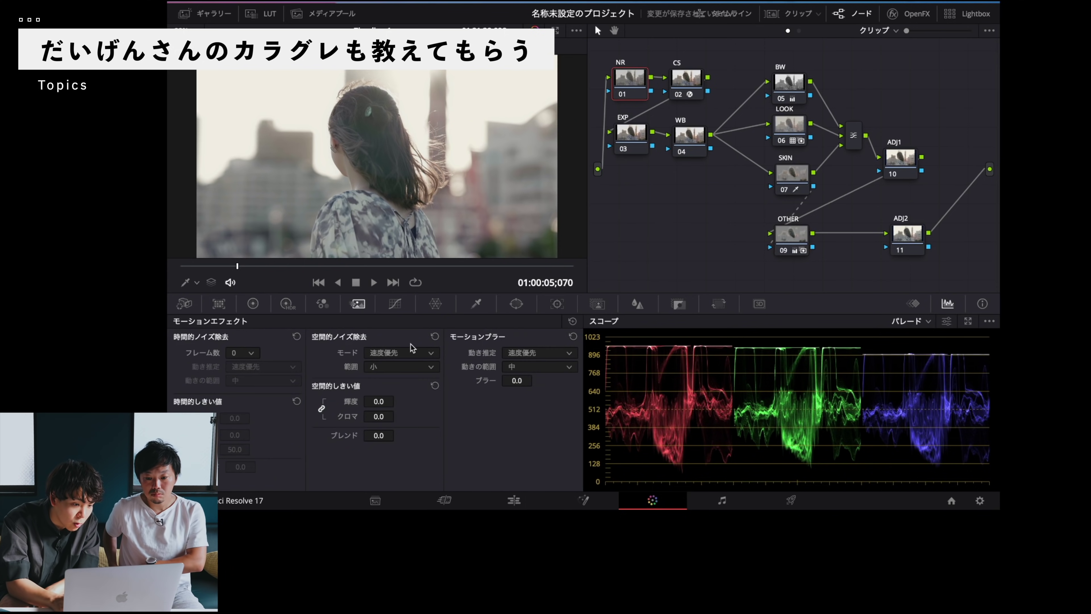
{"action": "left_click", "coordinate": [243, 353]}
{"action": "left_click", "coordinate": [407, 355]}
{"action": "left_click", "coordinate": [404, 381]}
{"action": "left_click", "coordinate": [415, 369]}
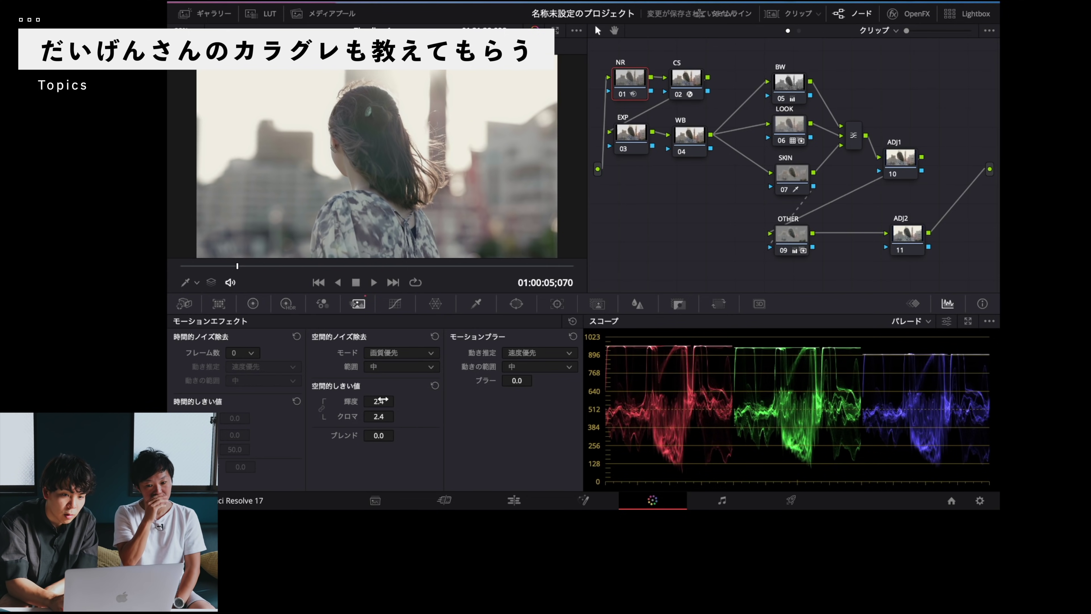
{"action": "left_click", "coordinate": [621, 95]}
{"action": "left_click", "coordinate": [687, 88]}
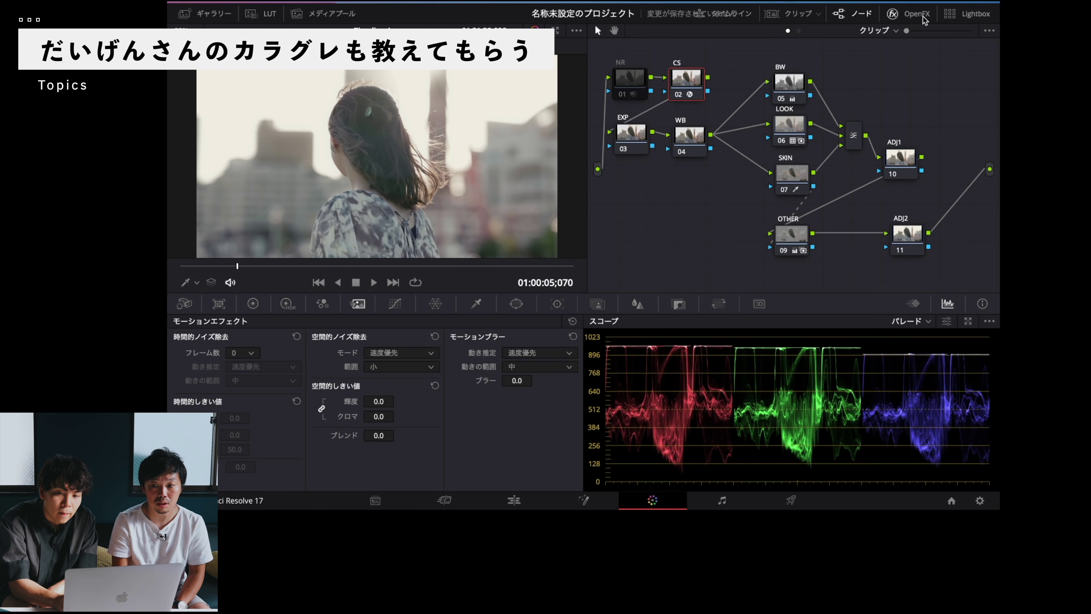
Select the EXP, WB, BW and downstream nodes together and disable them.
{"action": "left_click_drag", "start_coordinate": [969, 240], "coordinate": [769, 72]}
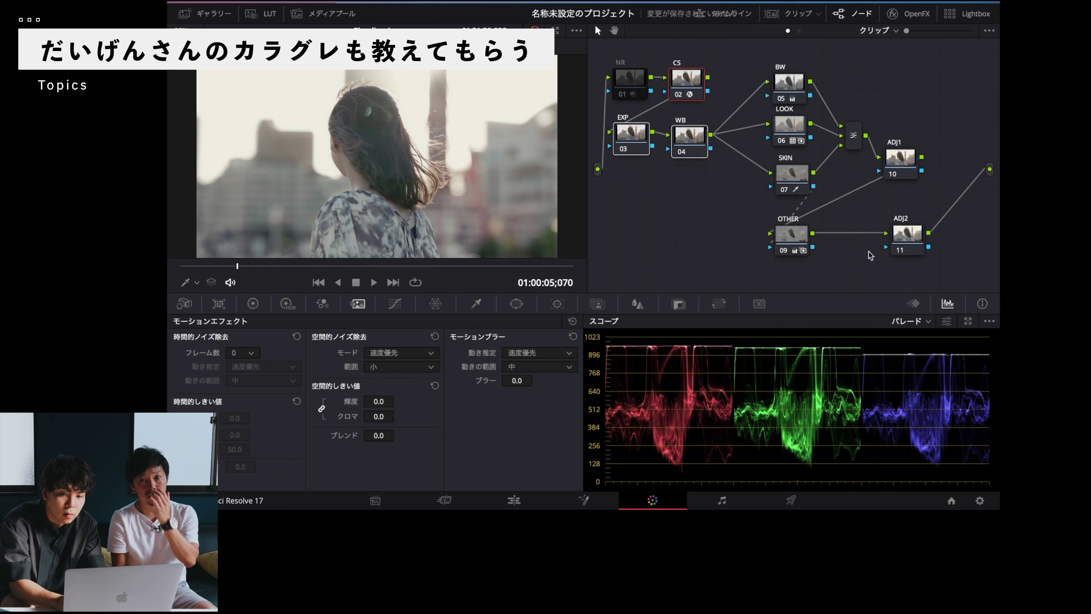
{"action": "left_click_drag", "start_coordinate": [961, 235], "coordinate": [792, 99]}
{"action": "left_click_drag", "start_coordinate": [711, 200], "coordinate": [629, 128]}
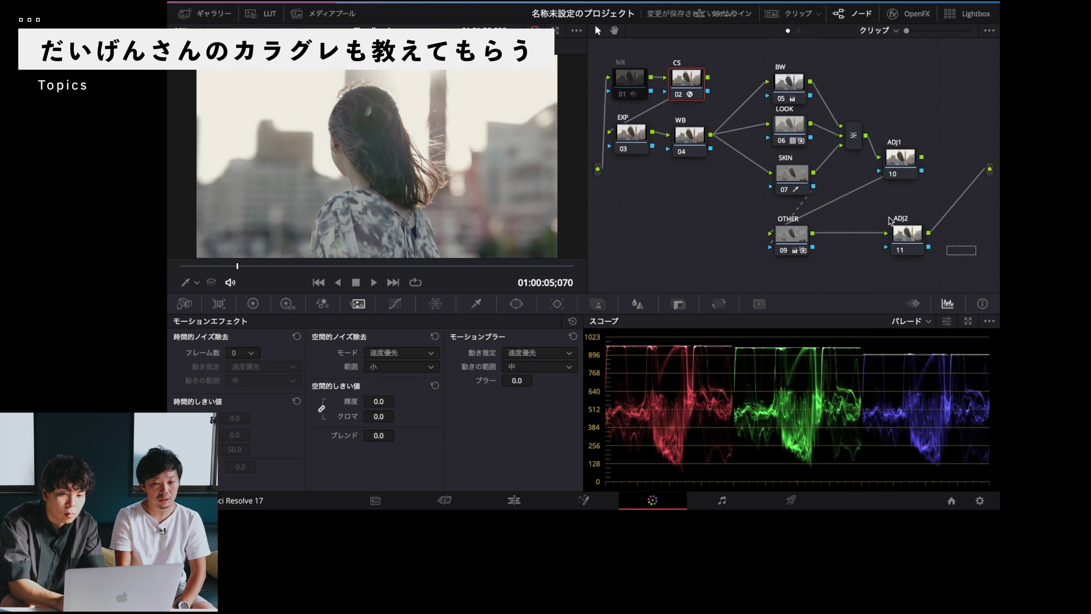
{"action": "left_click", "coordinate": [798, 82], "text": "shift"}
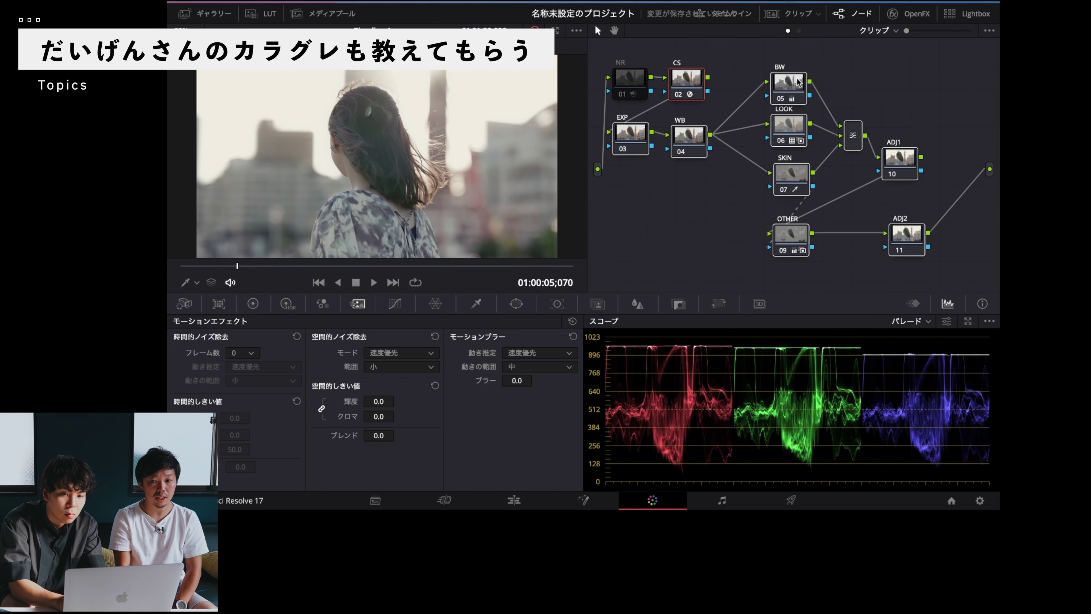
{"action": "key", "text": "ctrl+d"}
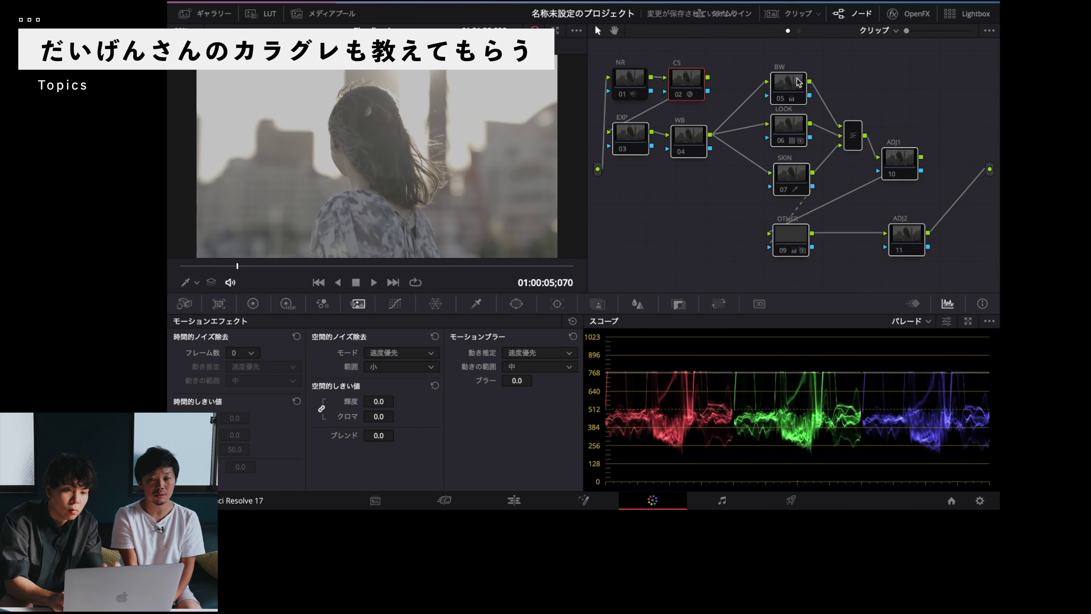
{"action": "left_click", "coordinate": [761, 72]}
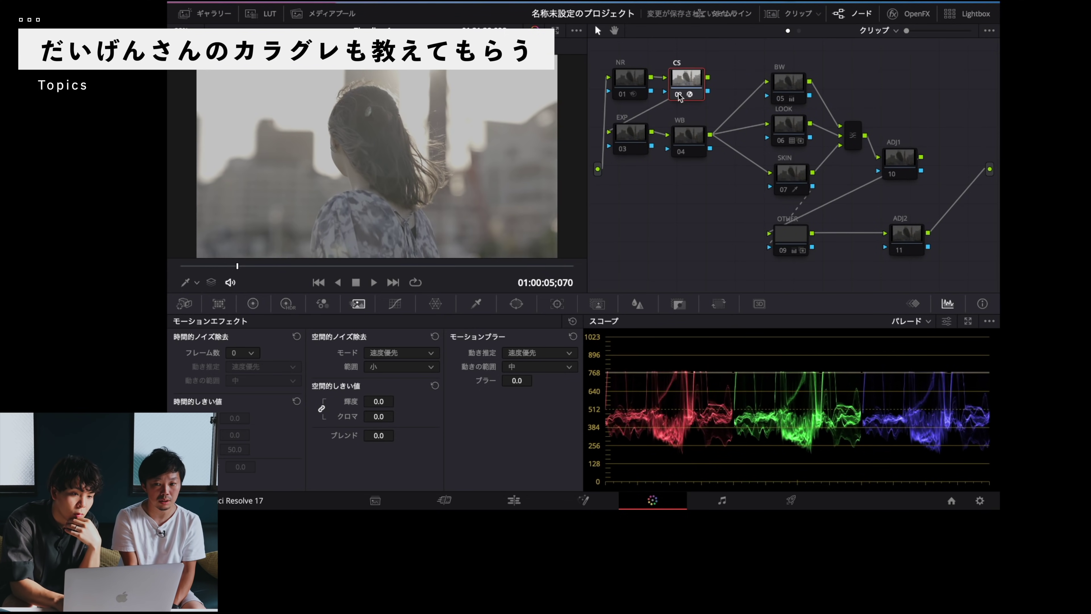
Toggle the CS node off and on repeatedly to compare, leaving it enabled.
{"action": "left_click", "coordinate": [678, 94]}
{"action": "left_click", "coordinate": [678, 96]}
{"action": "left_click", "coordinate": [678, 96]}
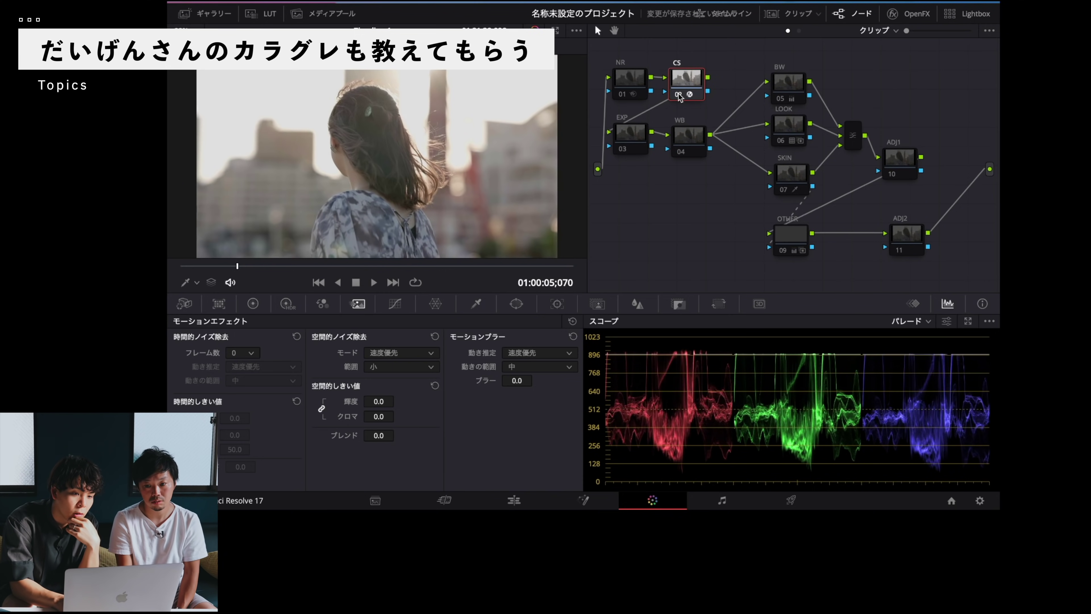
{"action": "left_click", "coordinate": [679, 95]}
{"action": "left_click", "coordinate": [679, 95]}
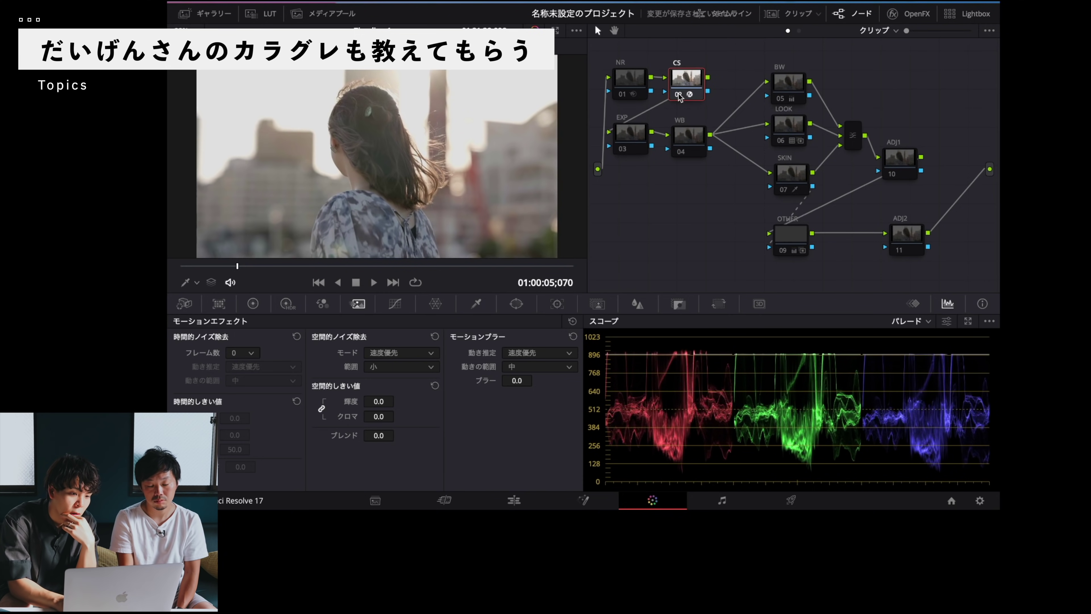
{"action": "left_click", "coordinate": [678, 95]}
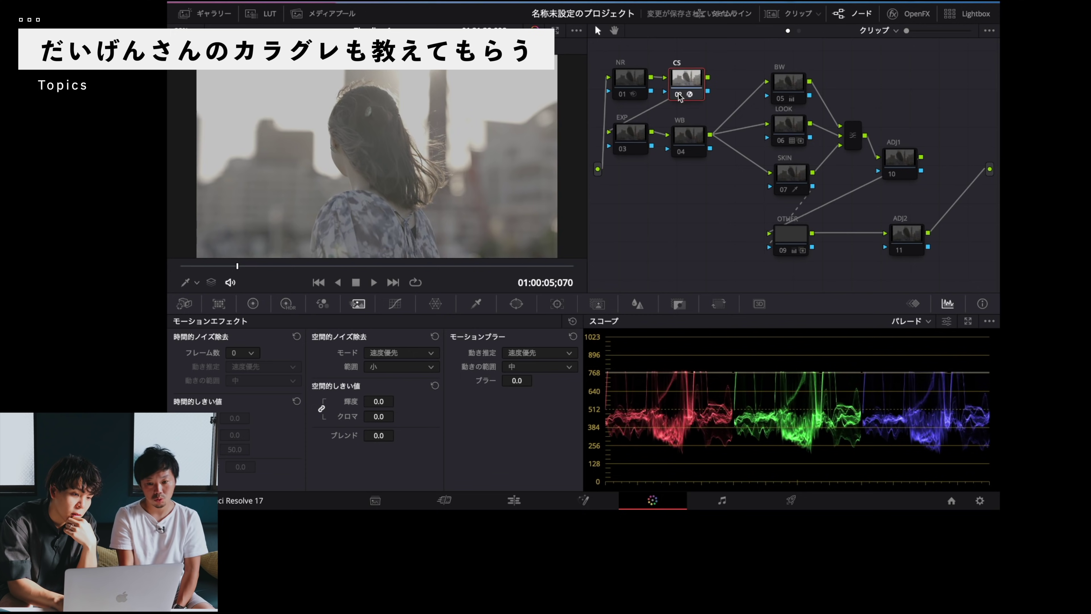
{"action": "left_click", "coordinate": [679, 95]}
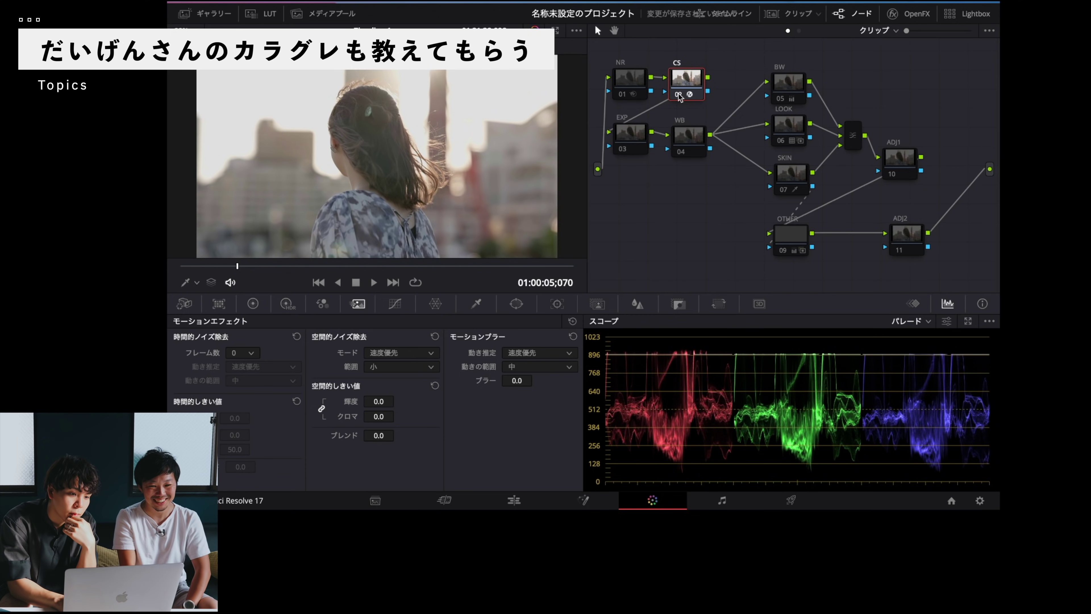
{"action": "left_click", "coordinate": [678, 95]}
{"action": "left_click", "coordinate": [679, 96]}
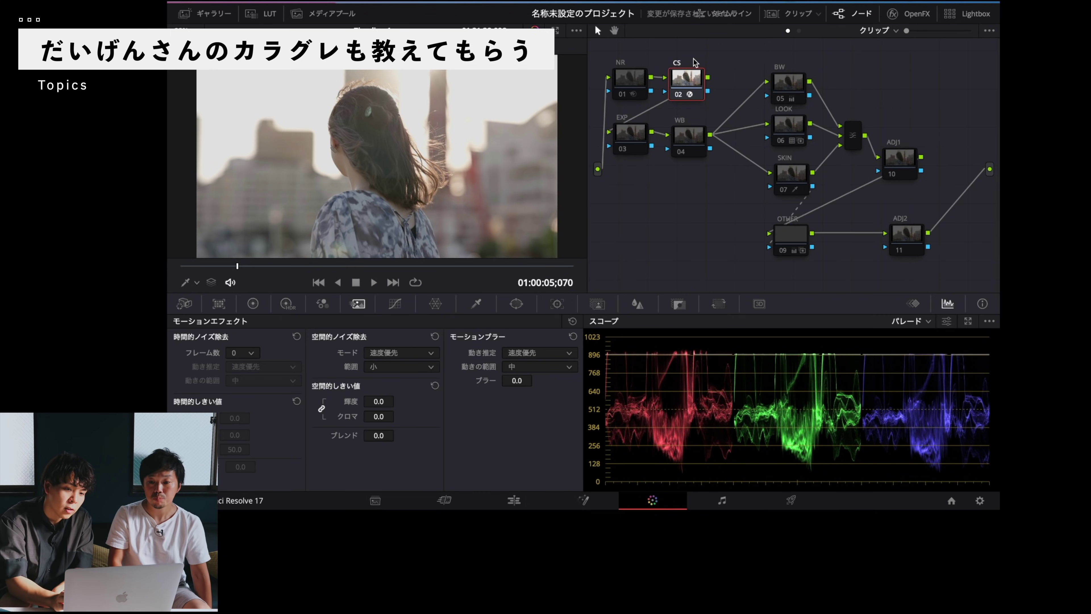
Nudge WB node 04 slightly higher in the node tree.
{"action": "left_click", "coordinate": [638, 135]}
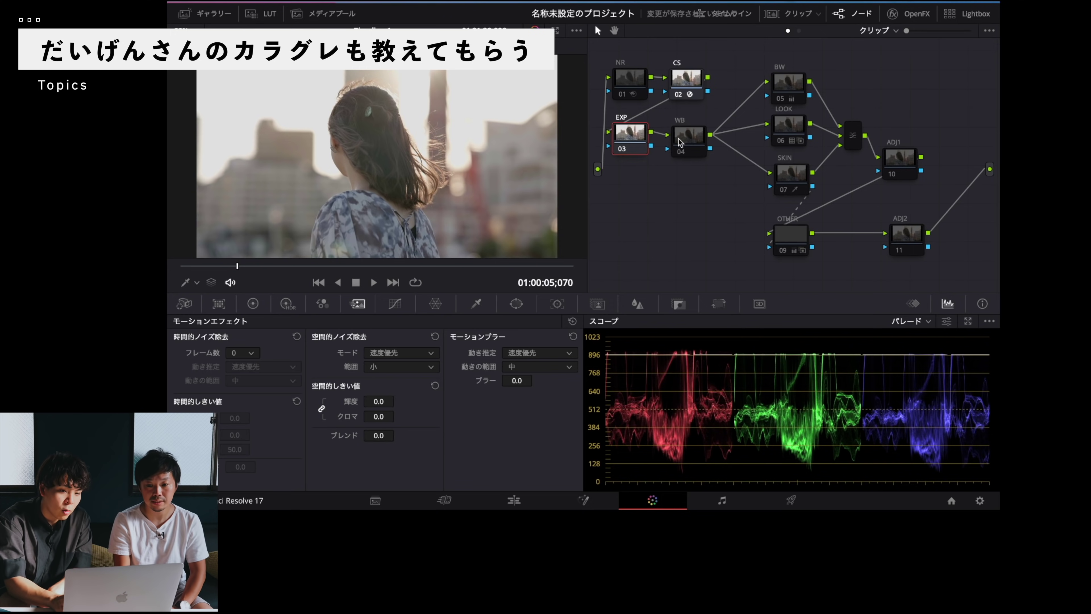
{"action": "left_click", "coordinate": [688, 141]}
{"action": "left_click_drag", "start_coordinate": [687, 134], "coordinate": [687, 127]}
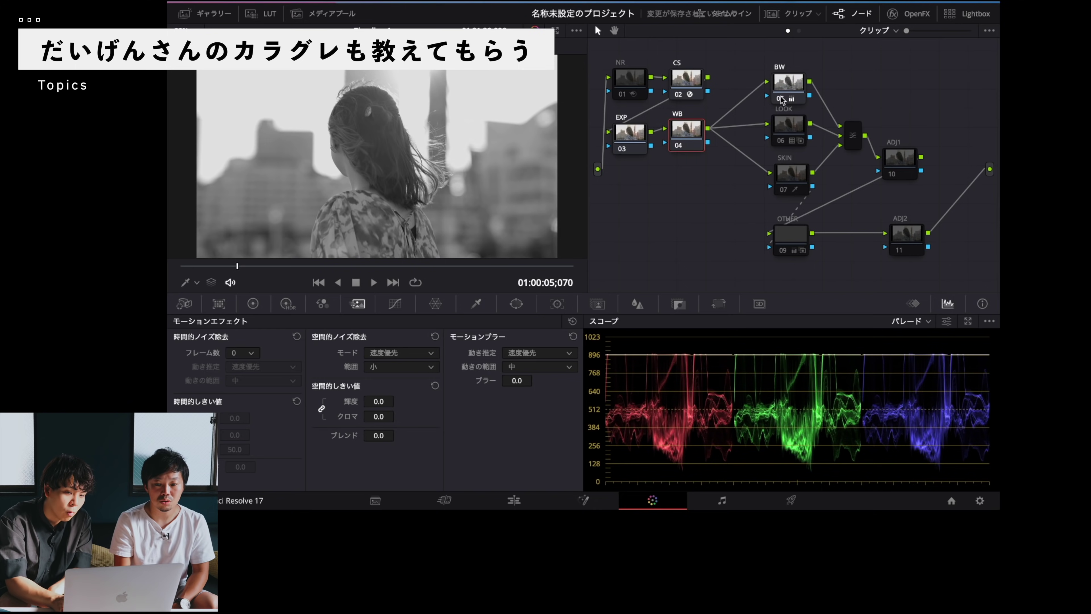
Re-enable LOOK and SKIN, then toggle SKIN off and on to compare.
{"action": "left_click", "coordinate": [778, 141]}
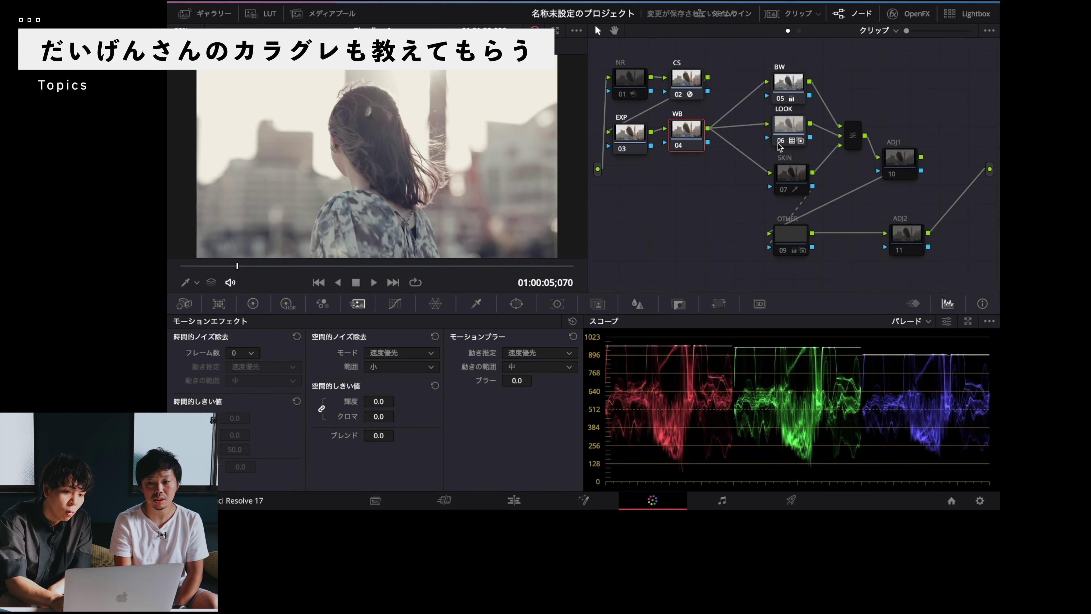
{"action": "left_click", "coordinate": [780, 190]}
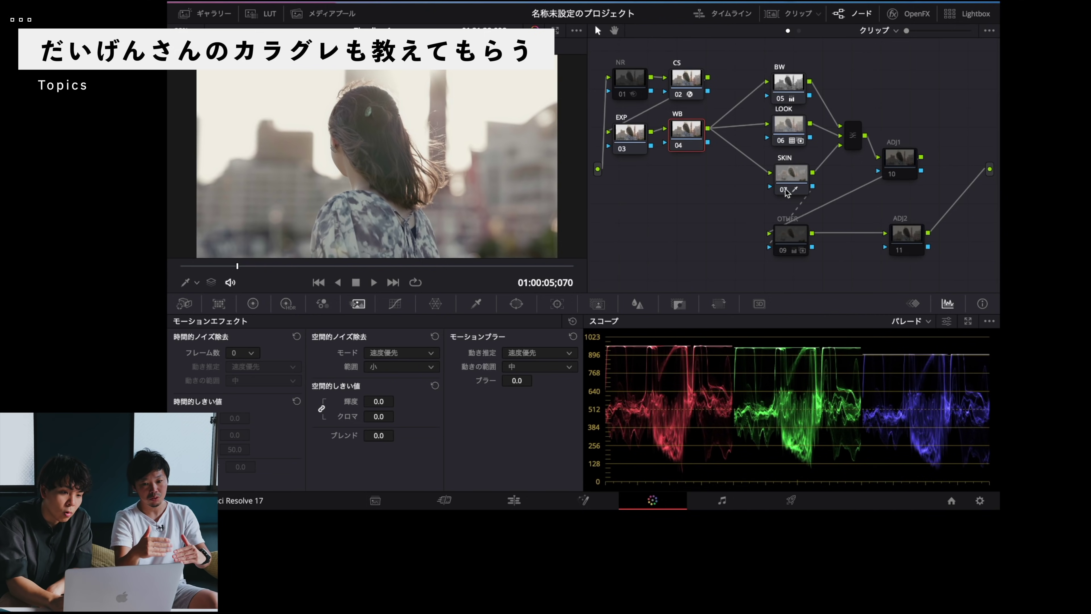
{"action": "left_click", "coordinate": [785, 192]}
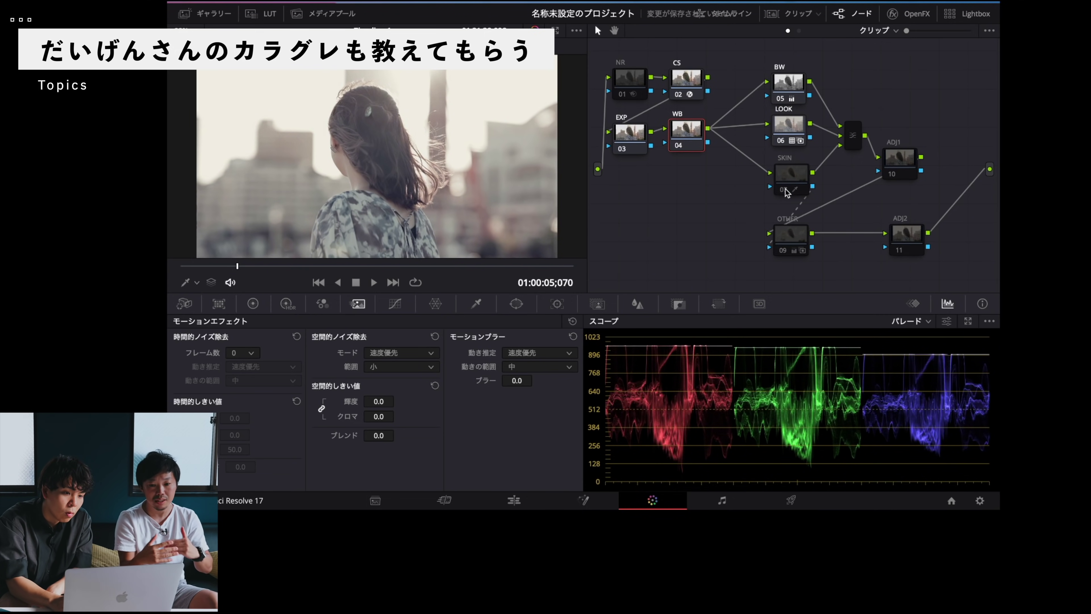
{"action": "left_click", "coordinate": [785, 191]}
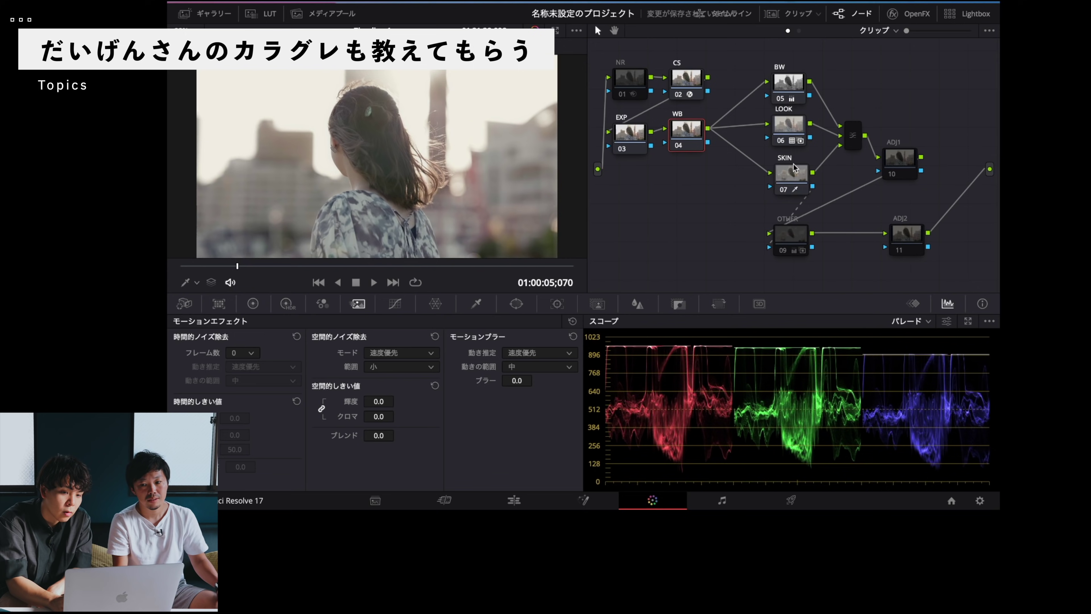
Toggle LOOK node 06 off and on several times to compare, leaving it on.
{"action": "left_click", "coordinate": [792, 129]}
{"action": "left_click", "coordinate": [780, 141]}
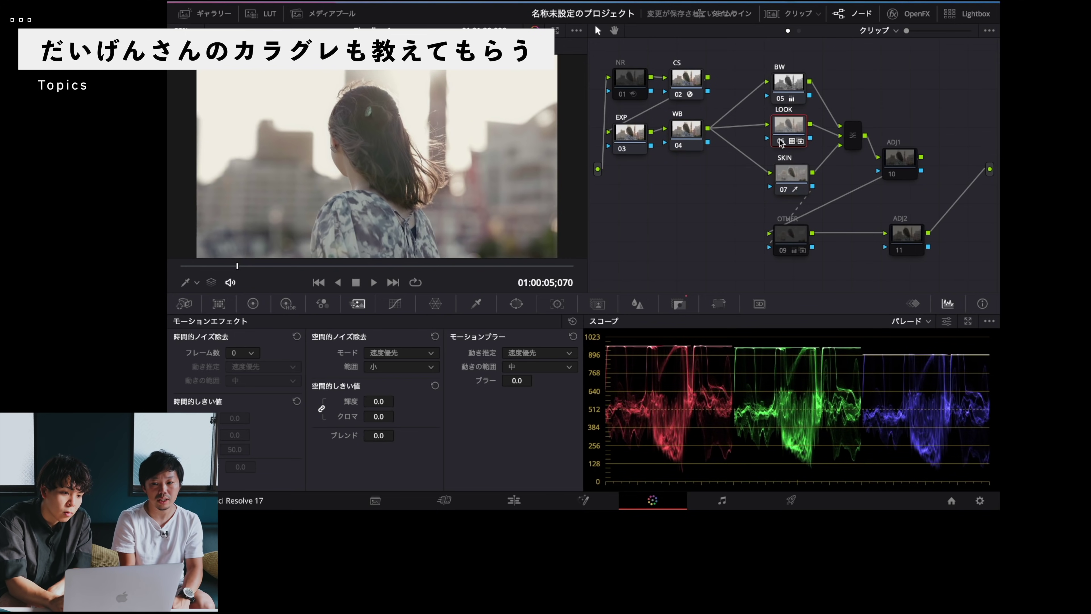
{"action": "left_click", "coordinate": [780, 141]}
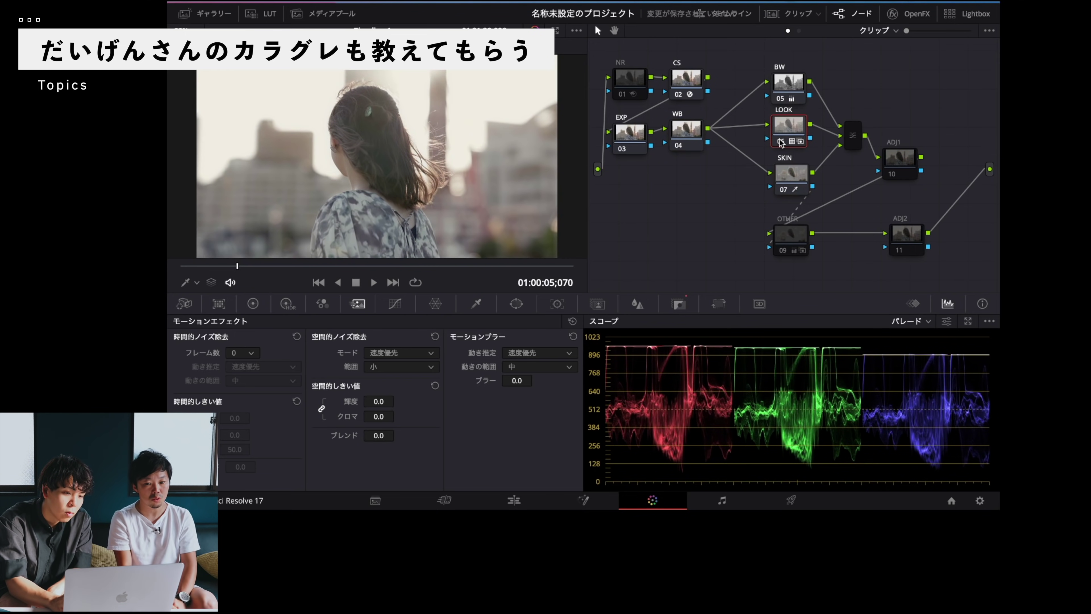
{"action": "left_click", "coordinate": [780, 142]}
{"action": "left_click", "coordinate": [780, 142]}
{"action": "left_click", "coordinate": [780, 142]}
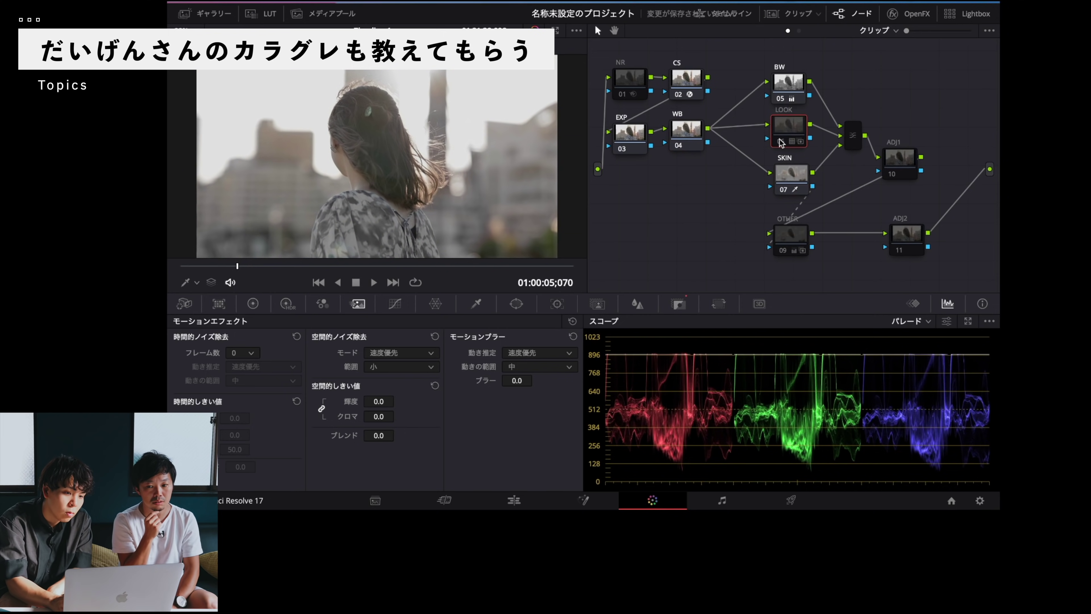
{"action": "left_click", "coordinate": [780, 142]}
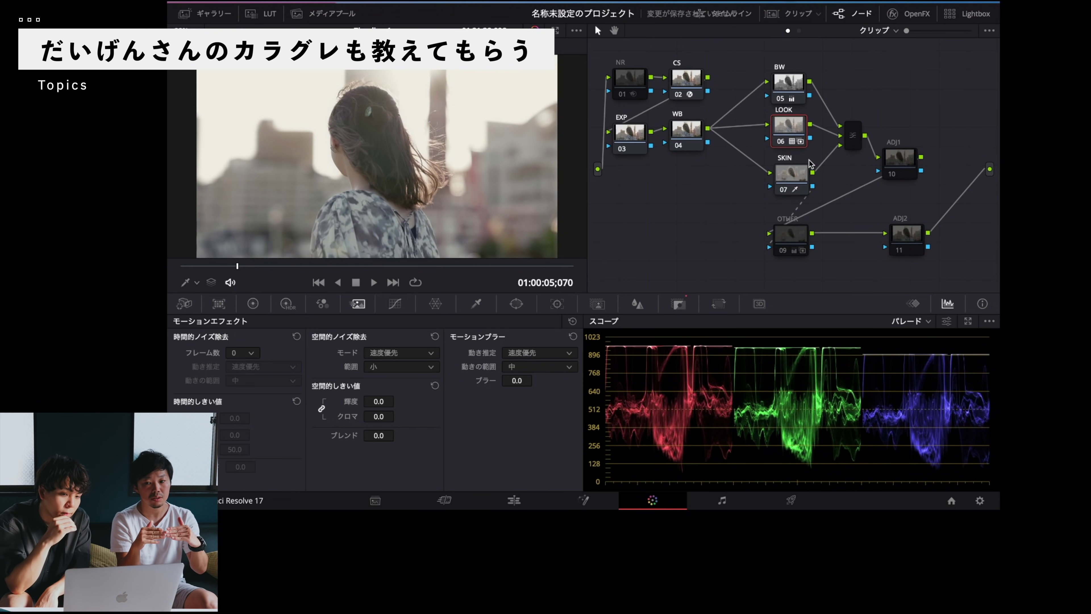
Toggle BW node 05 off and on to compare, then show LOOK's key settings.
{"action": "left_click", "coordinate": [782, 80]}
{"action": "left_click", "coordinate": [780, 98]}
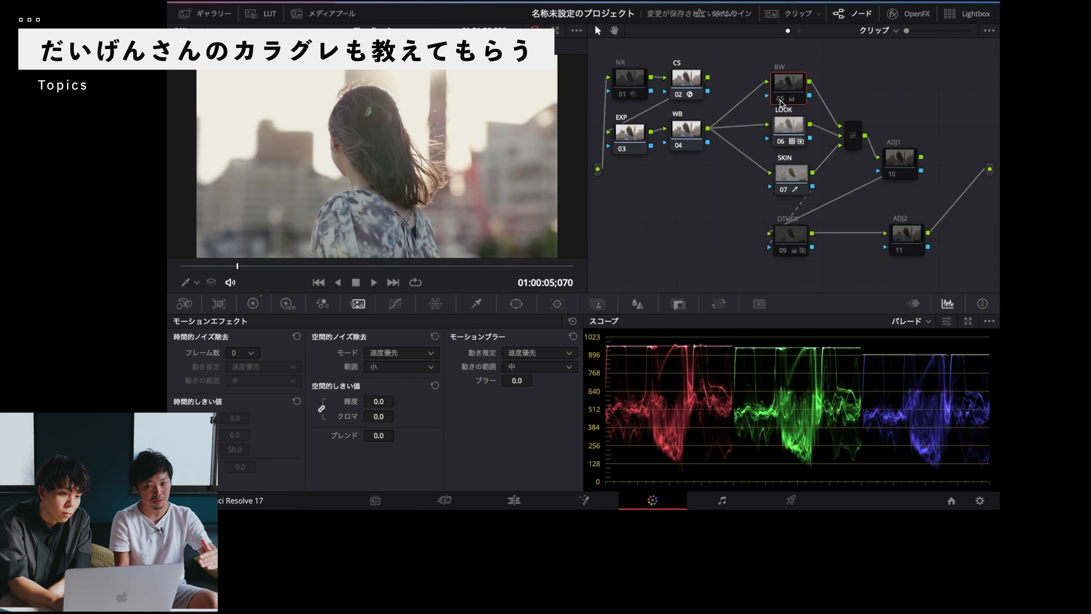
{"action": "left_click", "coordinate": [780, 99]}
{"action": "left_click", "coordinate": [779, 100]}
{"action": "left_click", "coordinate": [780, 100]}
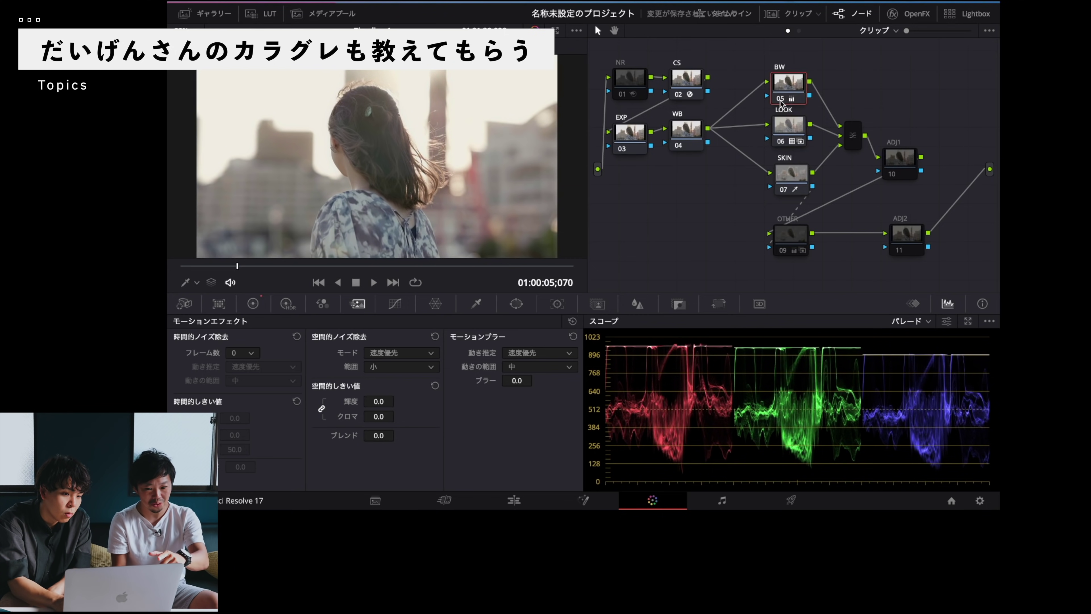
{"action": "left_click", "coordinate": [789, 126]}
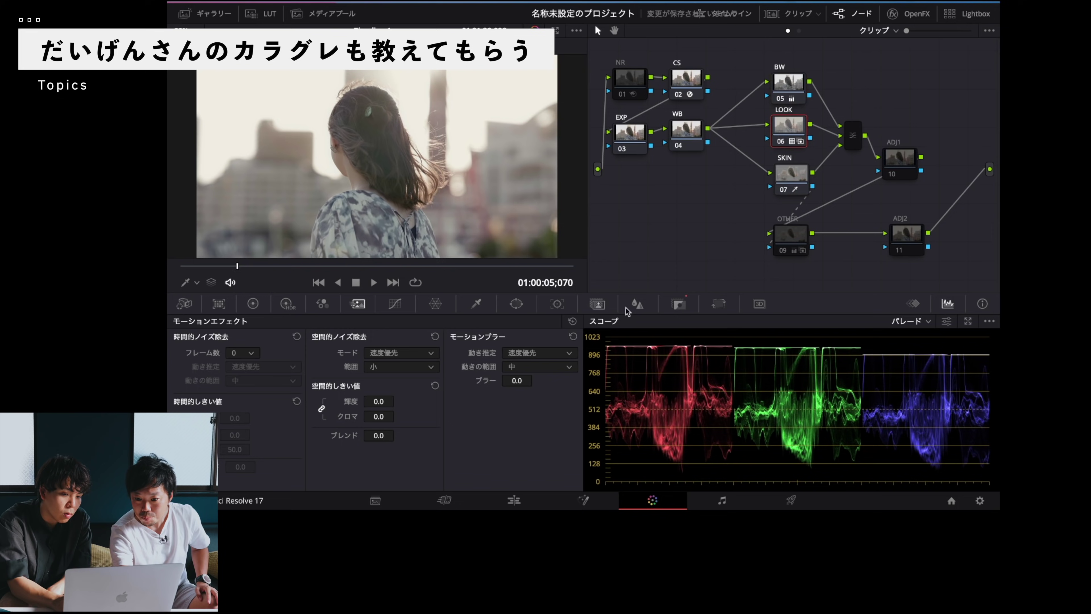
{"action": "left_click", "coordinate": [679, 304]}
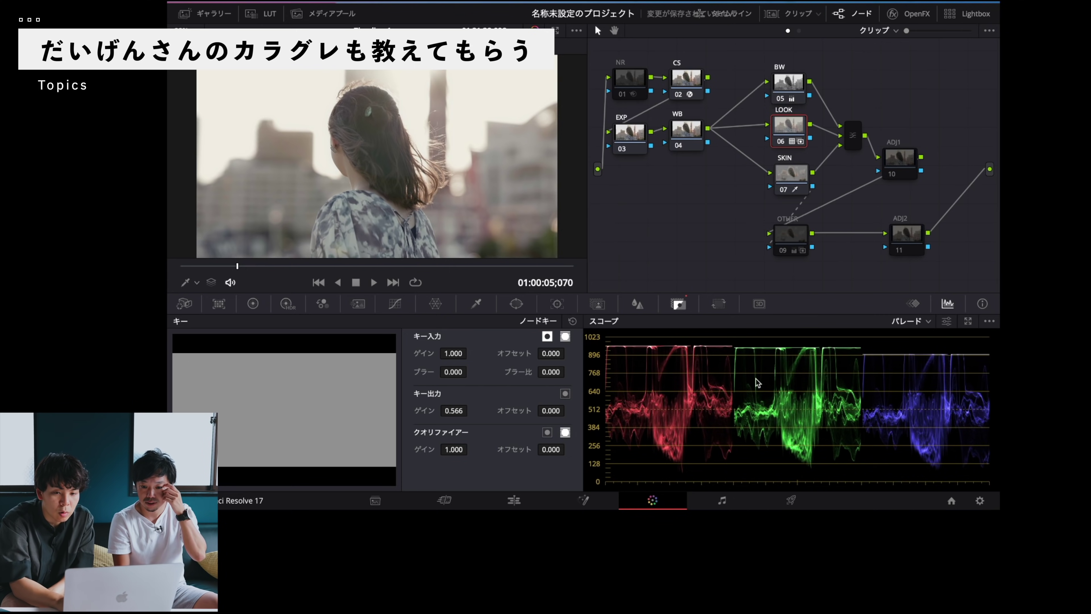
Move OTHER node 09 up near the SKIN node.
{"action": "left_click", "coordinate": [892, 168]}
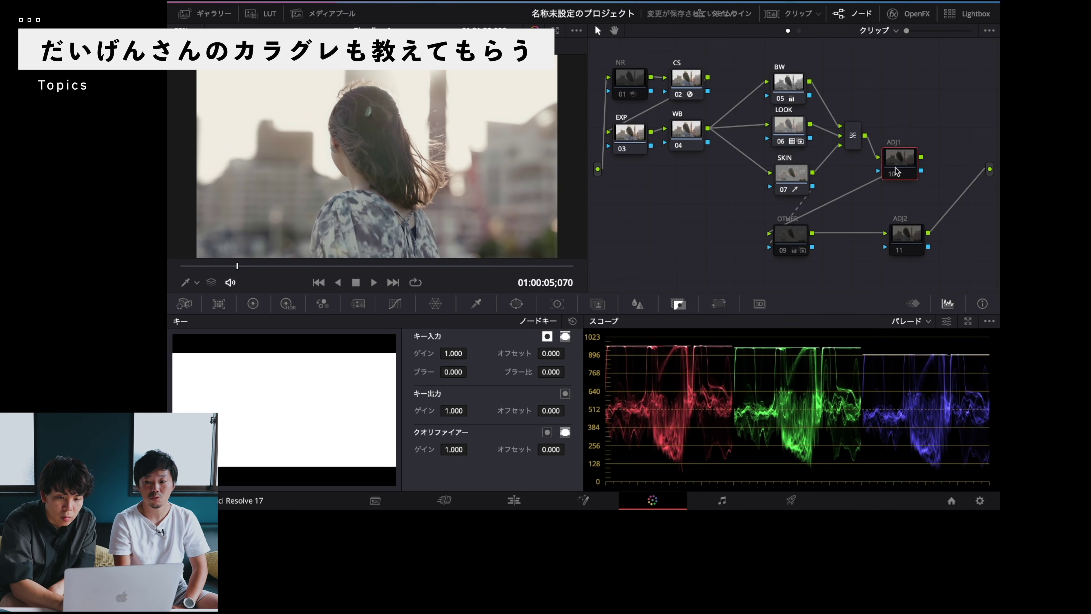
{"action": "left_click_drag", "start_coordinate": [797, 241], "coordinate": [842, 247]}
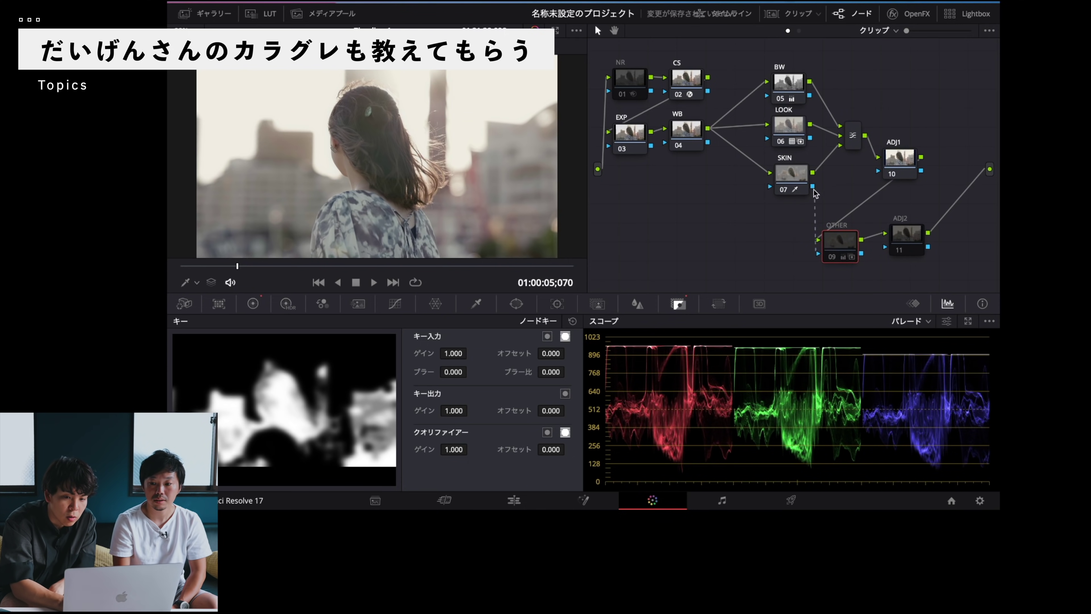
{"action": "left_click_drag", "start_coordinate": [843, 231], "coordinate": [855, 202]}
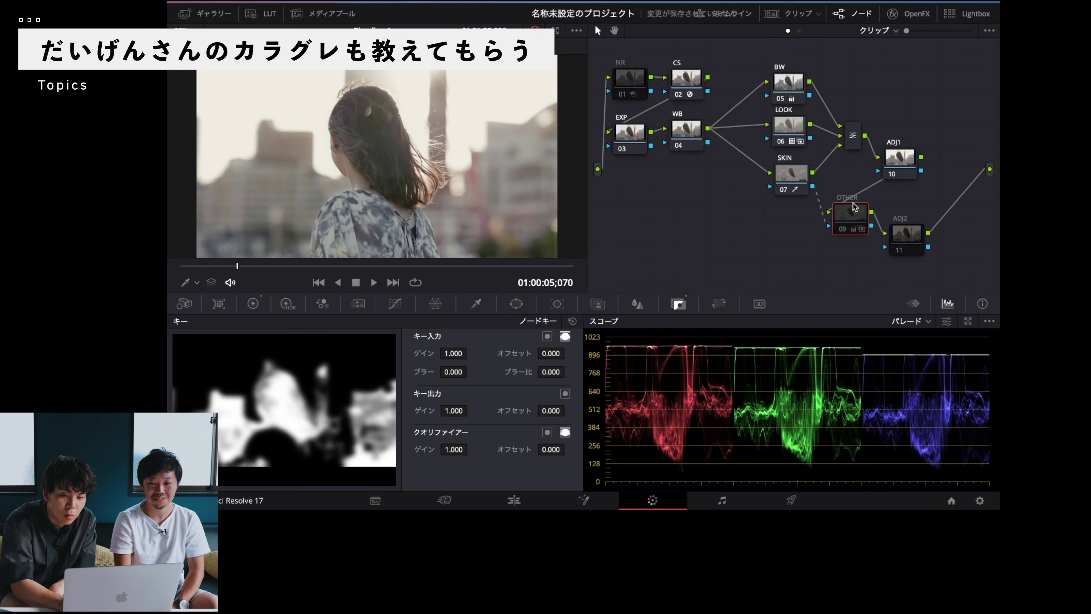
{"action": "left_click", "coordinate": [899, 159]}
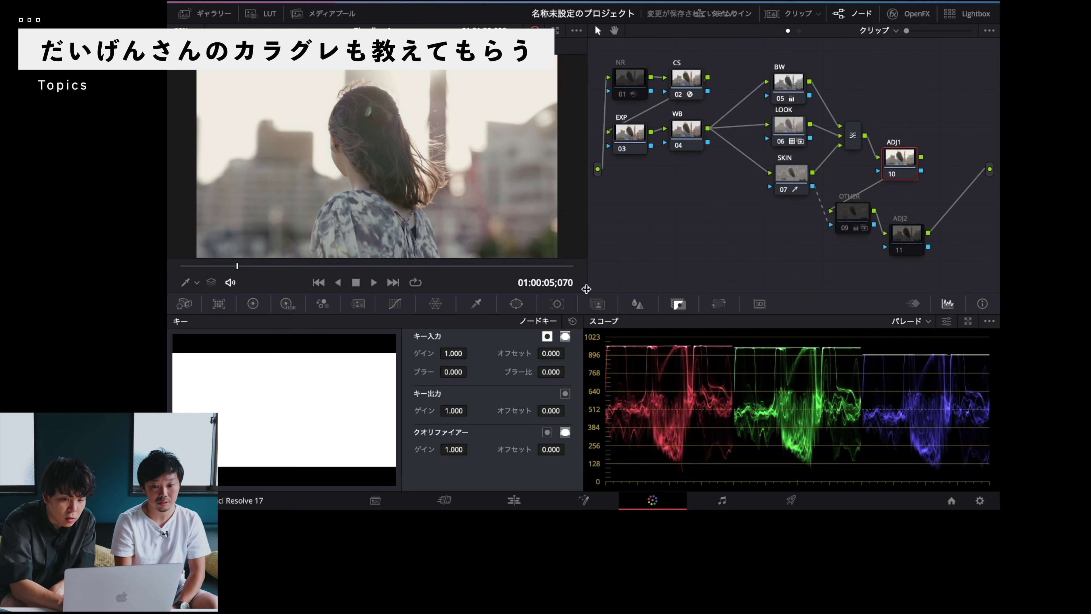
{"action": "left_click_drag", "start_coordinate": [858, 219], "coordinate": [839, 232]}
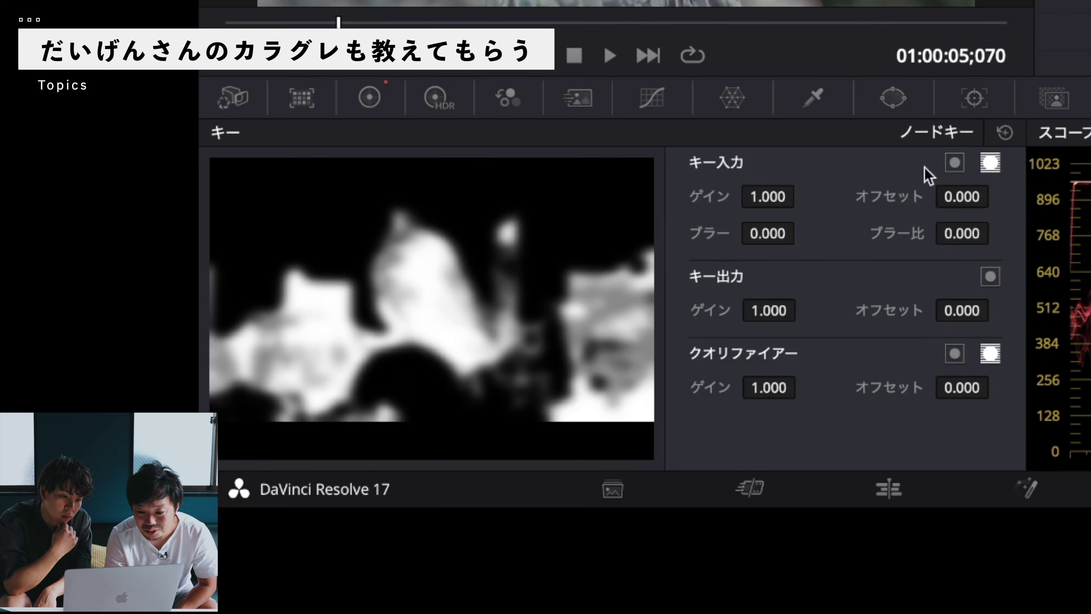
Invert OTHER's key matte so the background is keyed instead of the subject.
{"action": "left_click", "coordinate": [955, 164]}
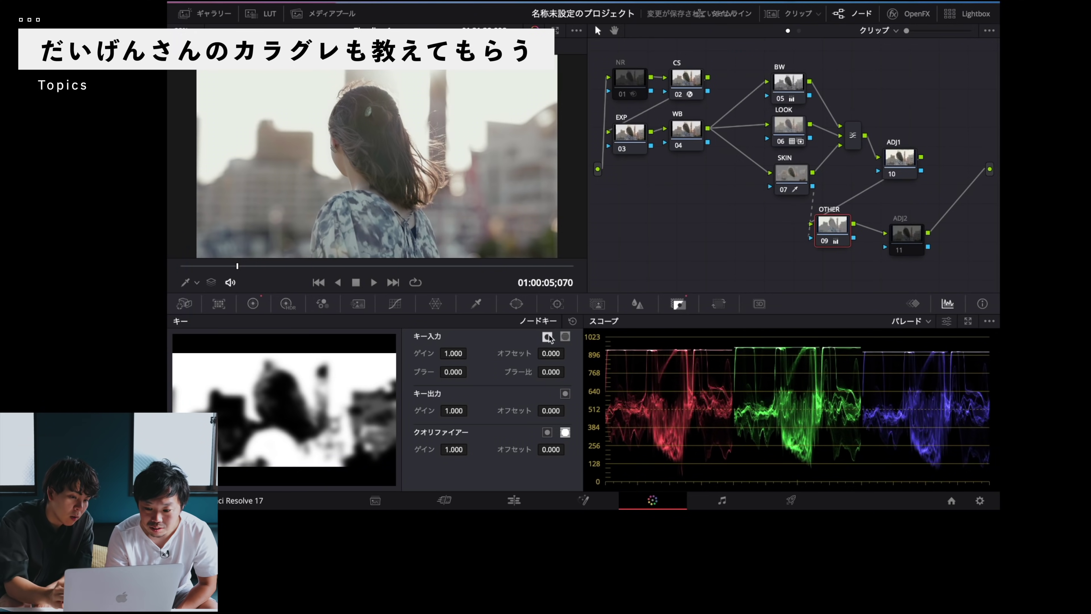
{"action": "left_click", "coordinate": [570, 338]}
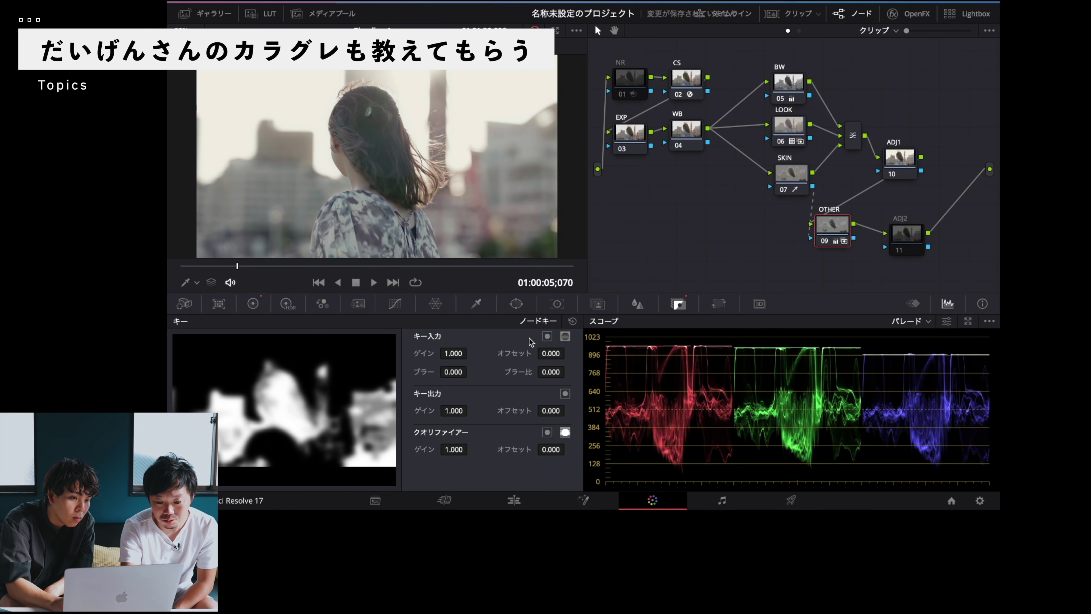
{"action": "left_click", "coordinate": [547, 337]}
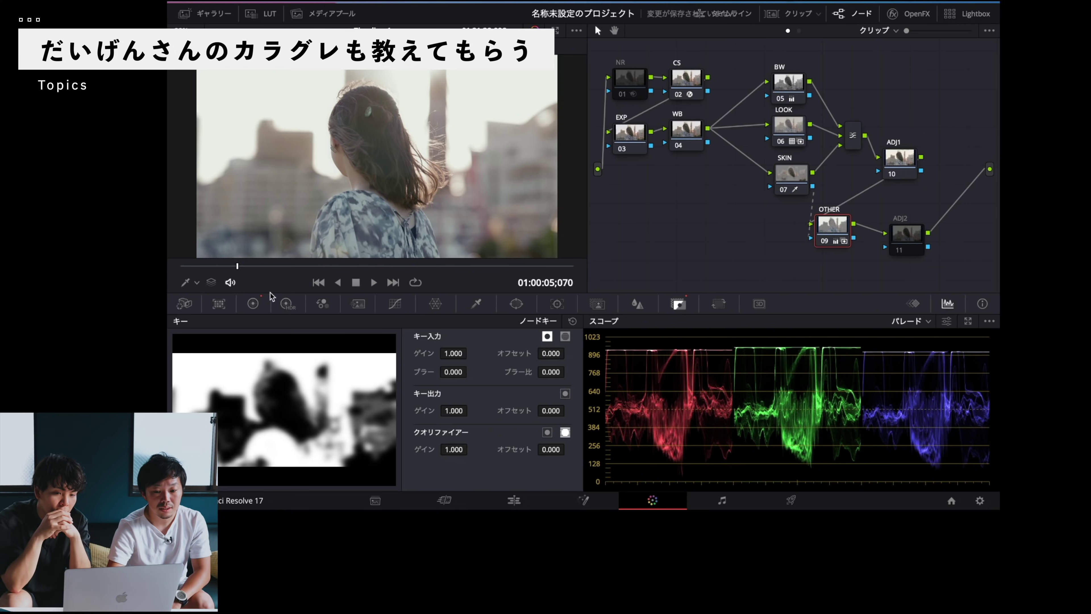
{"action": "left_click", "coordinate": [253, 303]}
Try pink and orange offset tints on OTHER, then reset the offset to neutral 25.00.
{"action": "left_click_drag", "start_coordinate": [528, 398], "coordinate": [532, 389]}
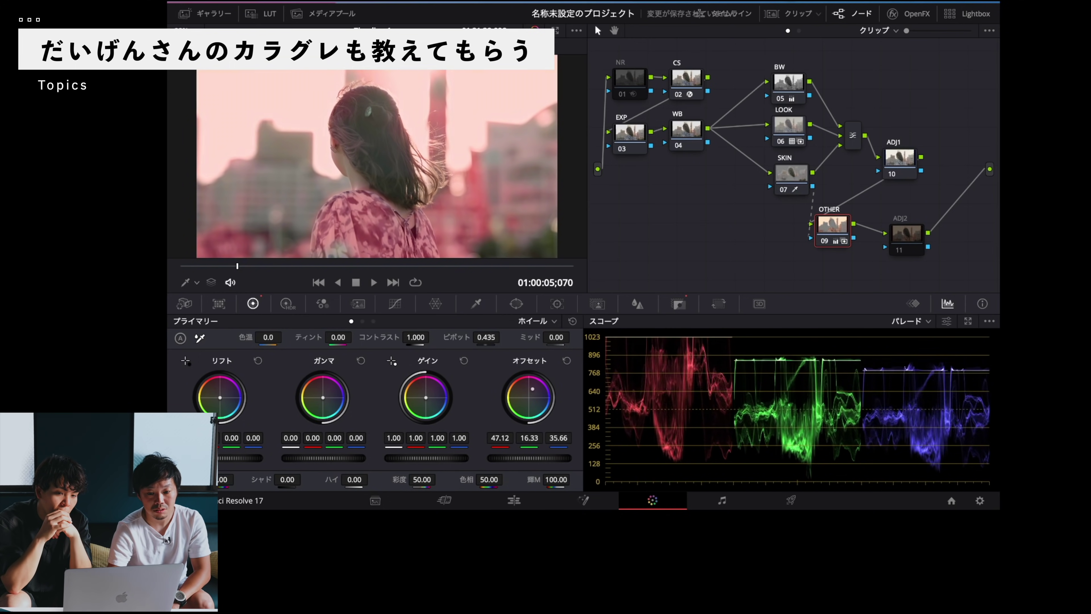
{"action": "left_click_drag", "start_coordinate": [532, 388], "coordinate": [525, 387]}
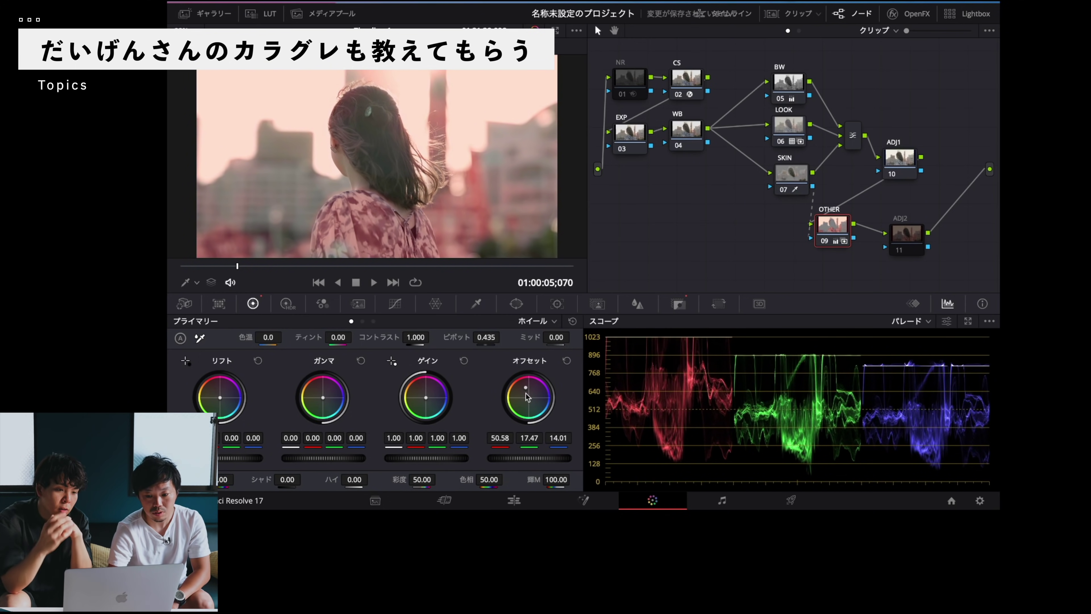
{"action": "double_click", "coordinate": [513, 387]}
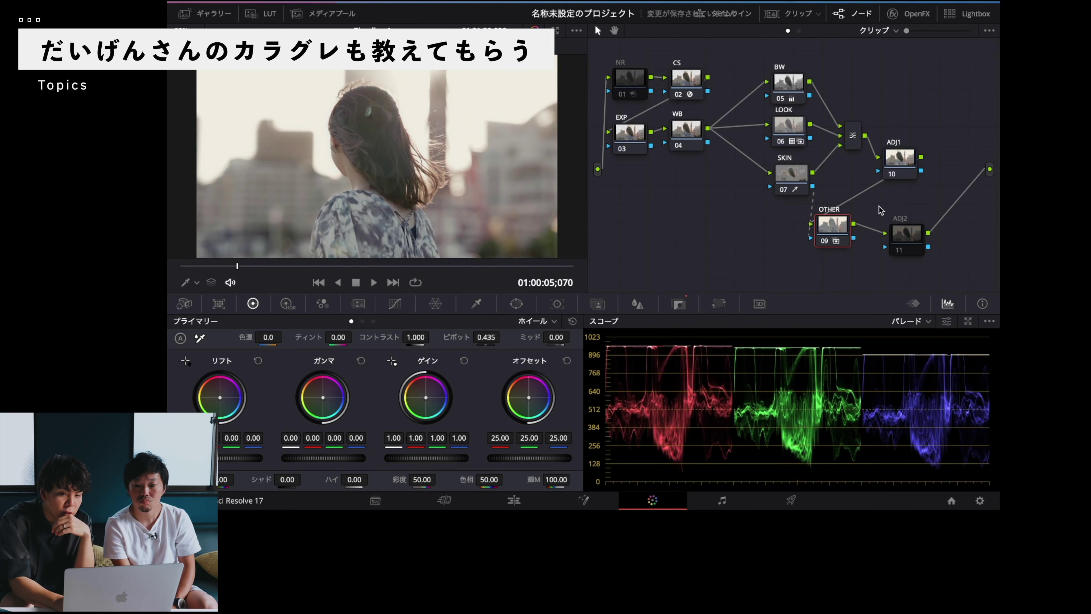
Place OTHER beside ADJ2 and move ADJ1 up near the combiner.
{"action": "left_click_drag", "start_coordinate": [832, 226], "coordinate": [868, 225]}
{"action": "left_click_drag", "start_coordinate": [917, 169], "coordinate": [912, 128]}
{"action": "left_click_drag", "start_coordinate": [866, 229], "coordinate": [861, 231]}
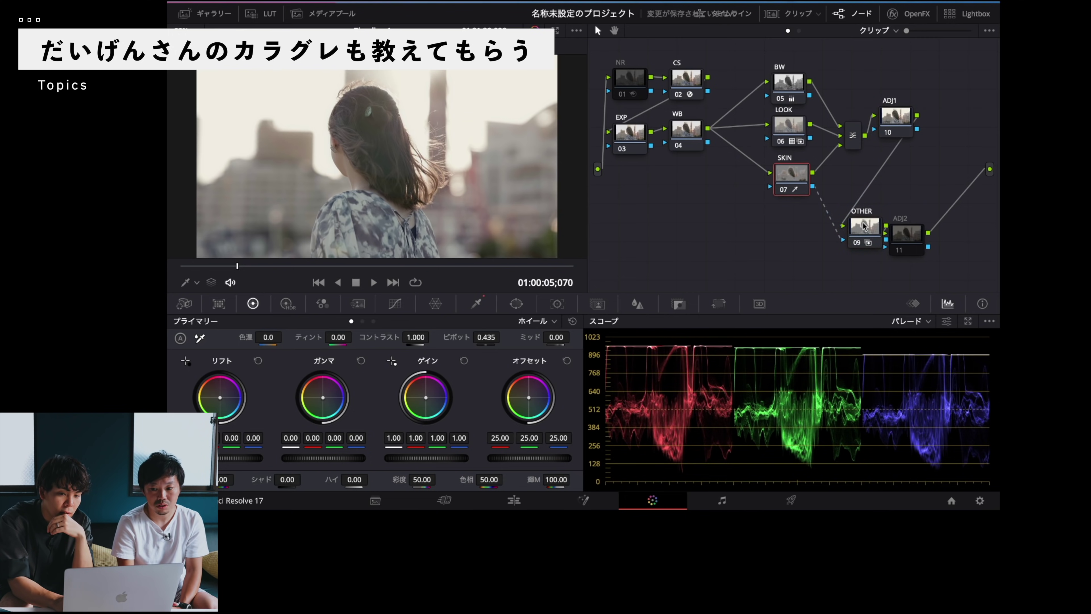
Move OTHER node 09 beside ADJ1, re-enable ADJ2 node 11, and tuck OTHER between ADJ1 and ADJ2.
{"action": "left_click_drag", "start_coordinate": [864, 225], "coordinate": [950, 130]}
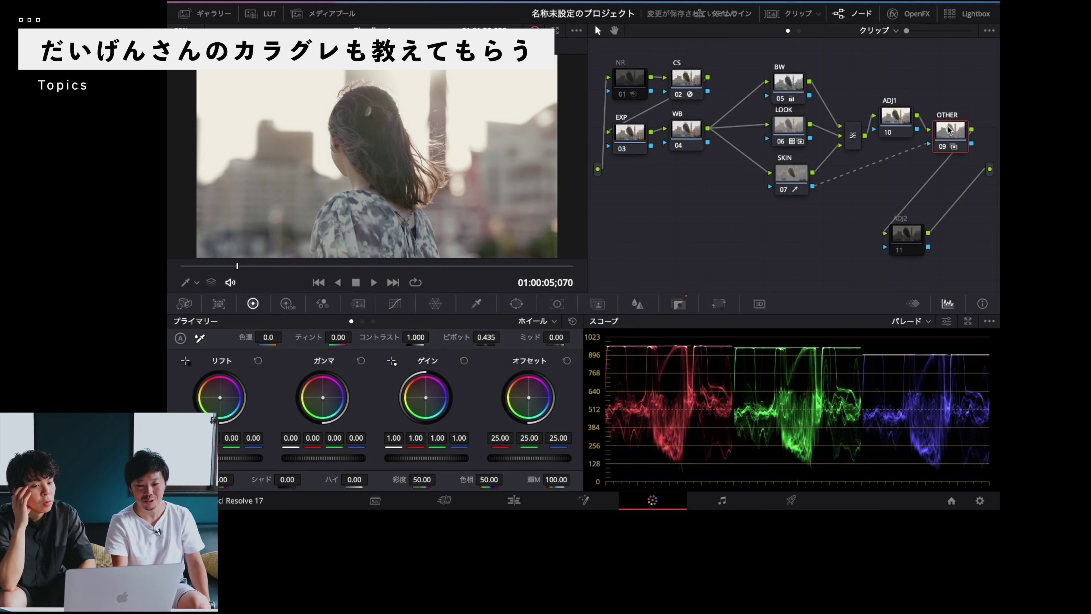
{"action": "left_click", "coordinate": [900, 251]}
{"action": "left_click_drag", "start_coordinate": [908, 233], "coordinate": [885, 233]}
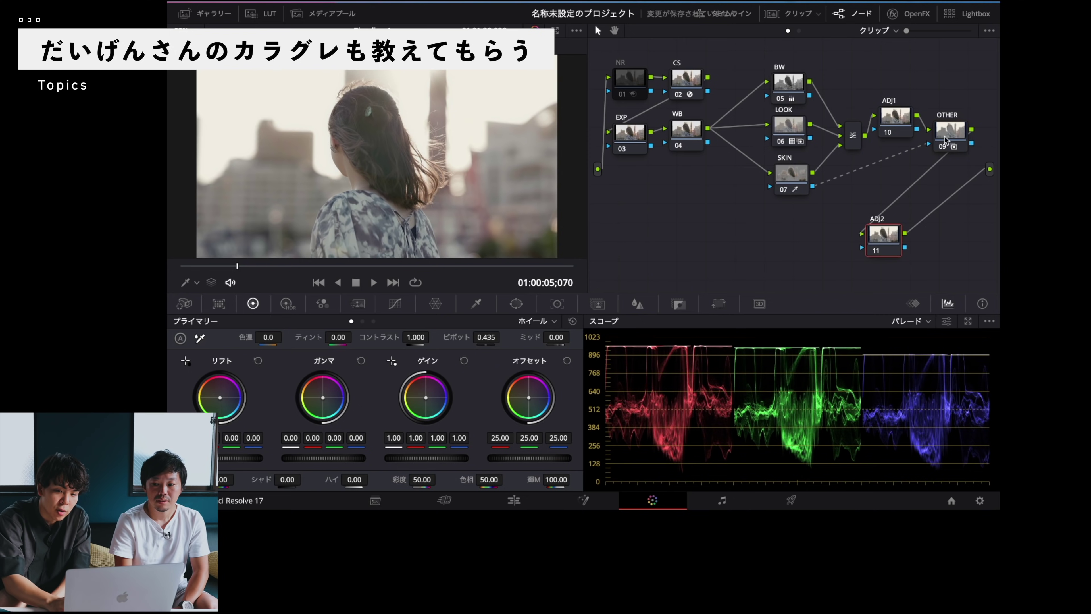
{"action": "left_click_drag", "start_coordinate": [944, 139], "coordinate": [912, 163]}
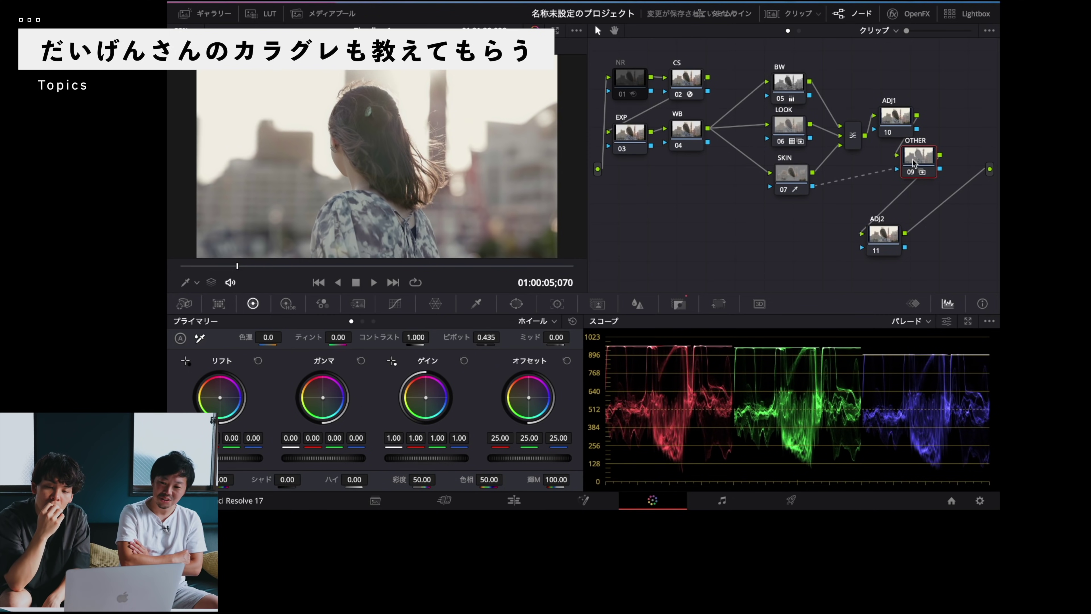